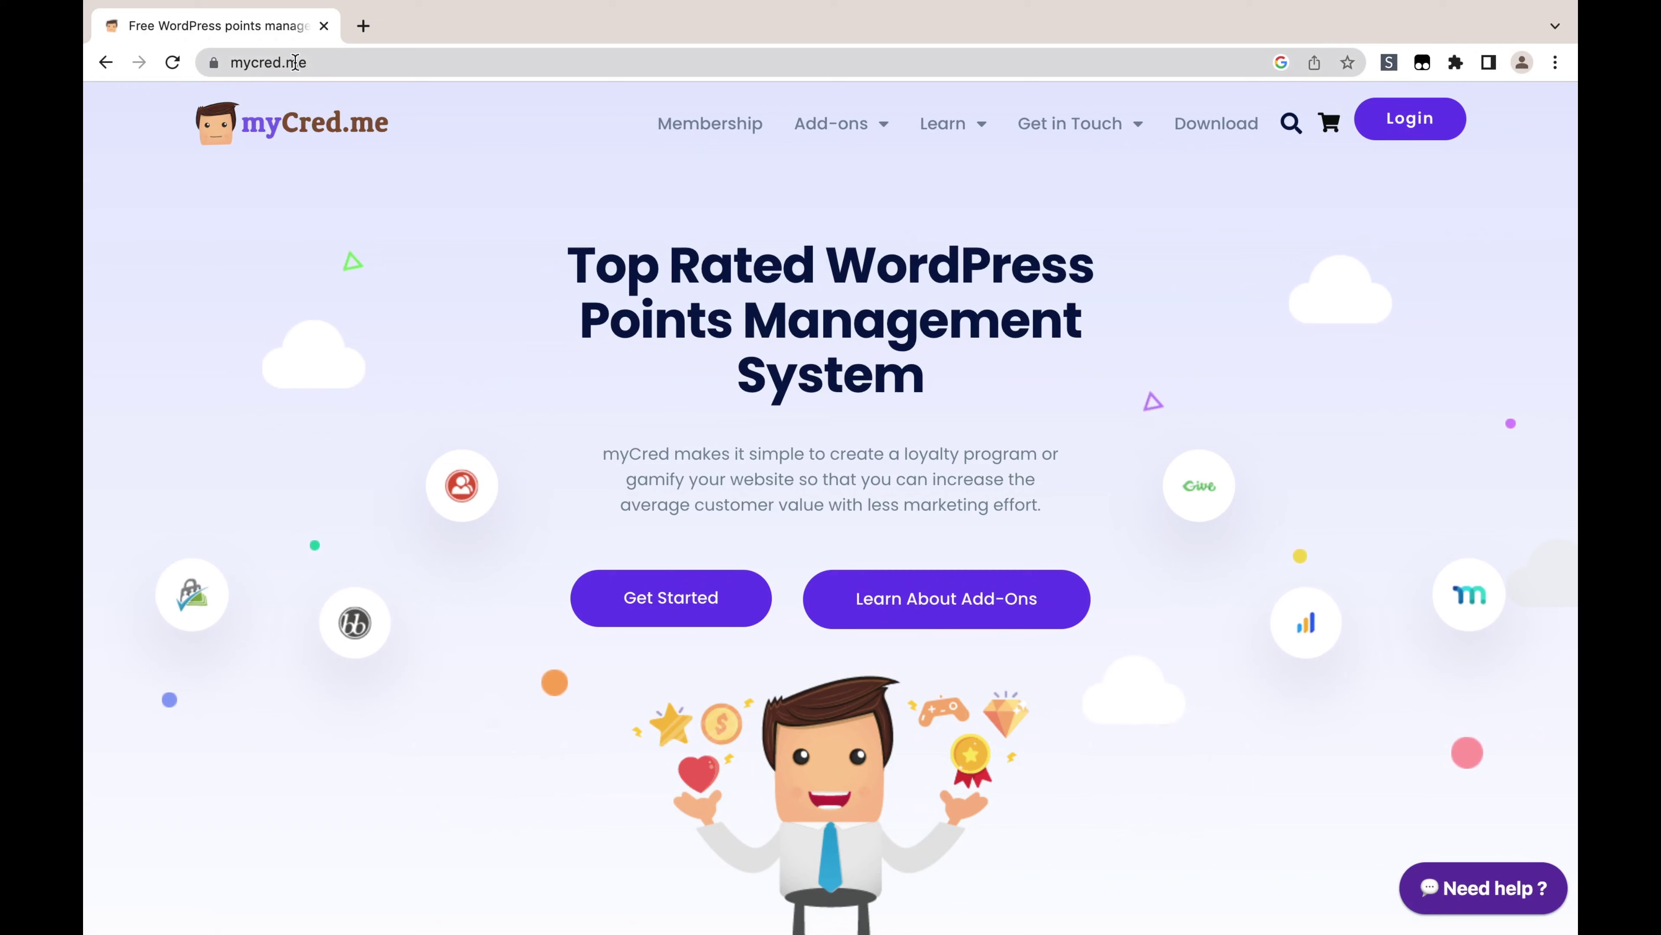
Look over the Add-ons and Learn menus on mycred.me before returning to the dashboard
mouse_move(962, 131)
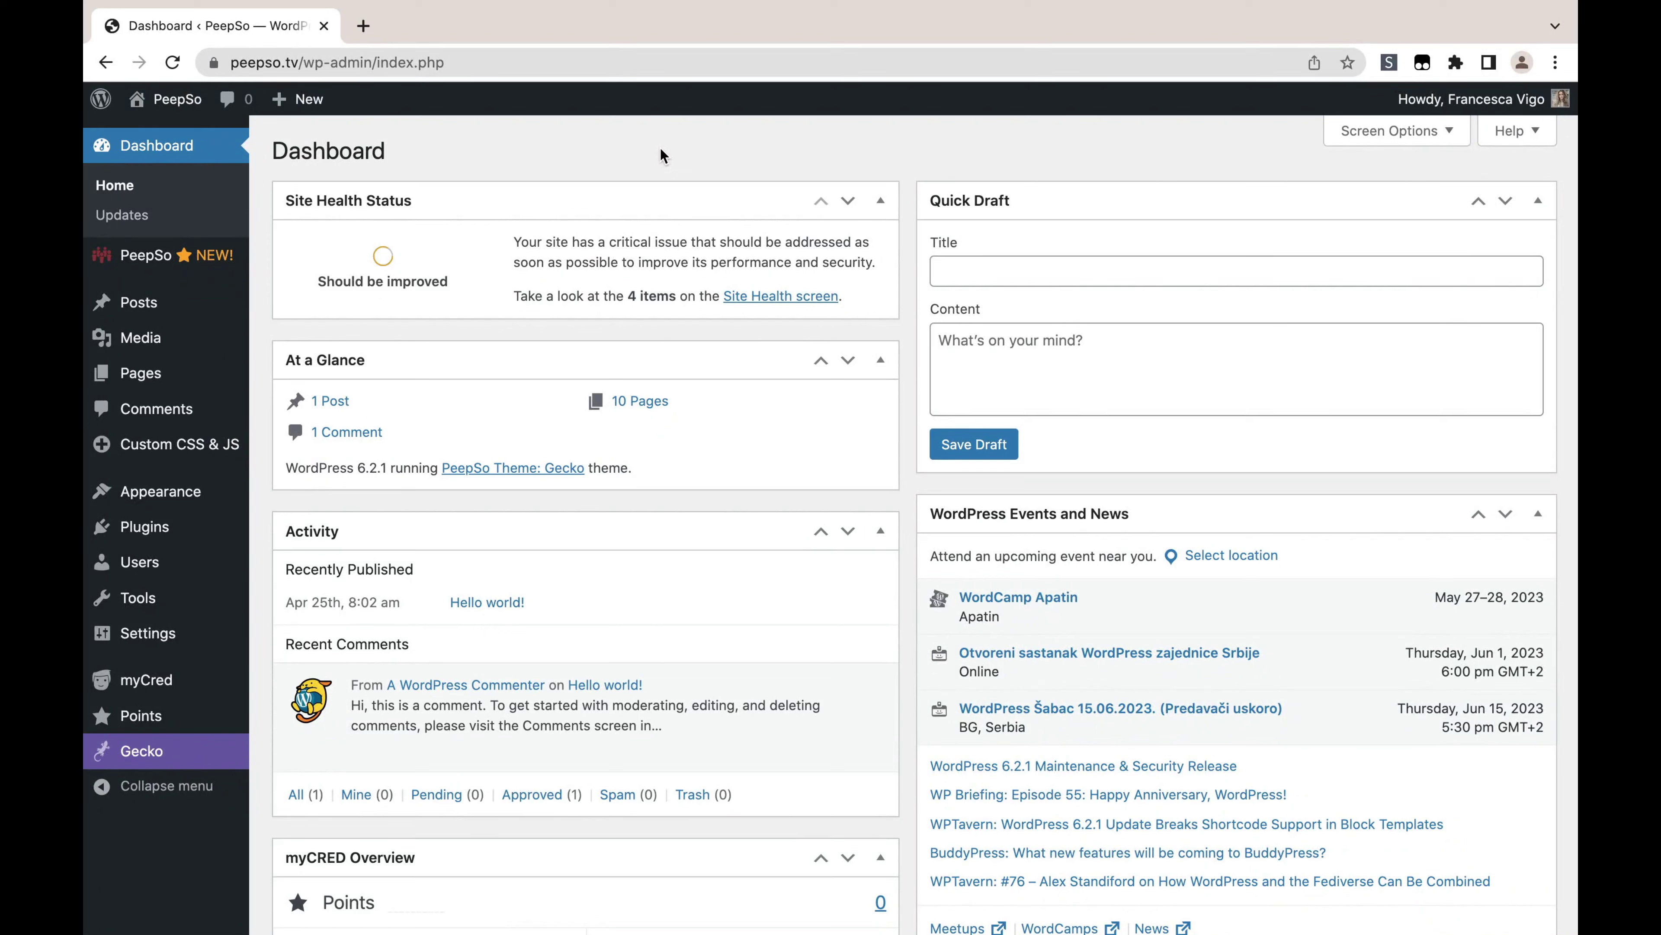
Search Add New plugins for 'mycred' and confirm the myCred points plugin is already Active
mouse_move(160, 540)
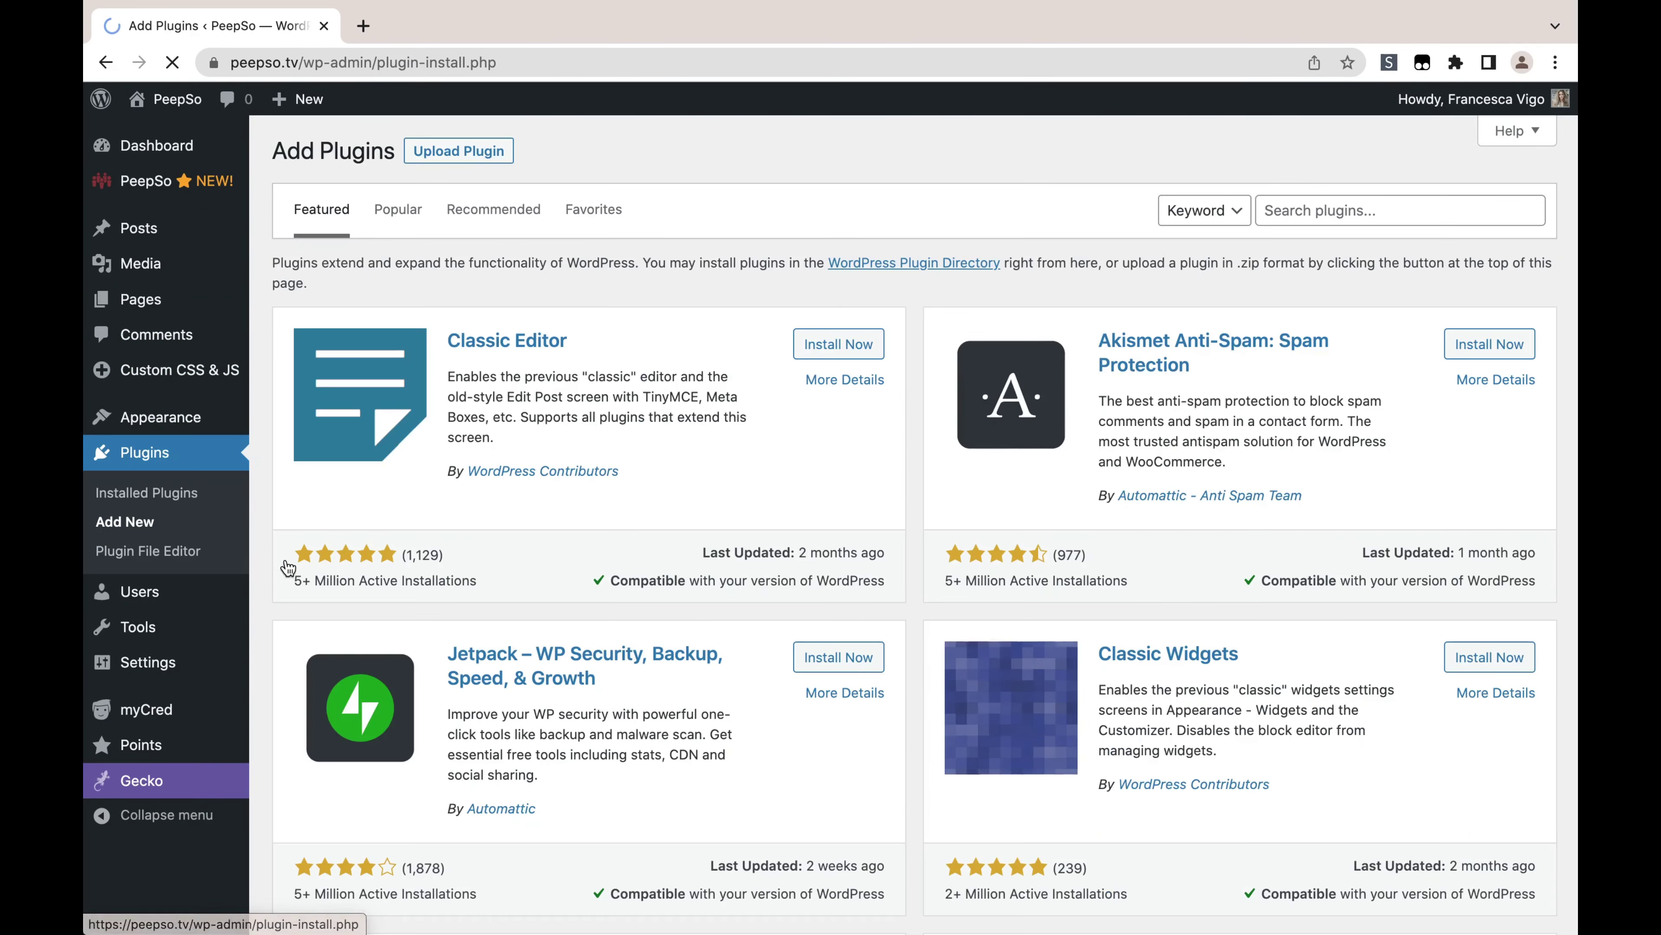
click(1308, 210)
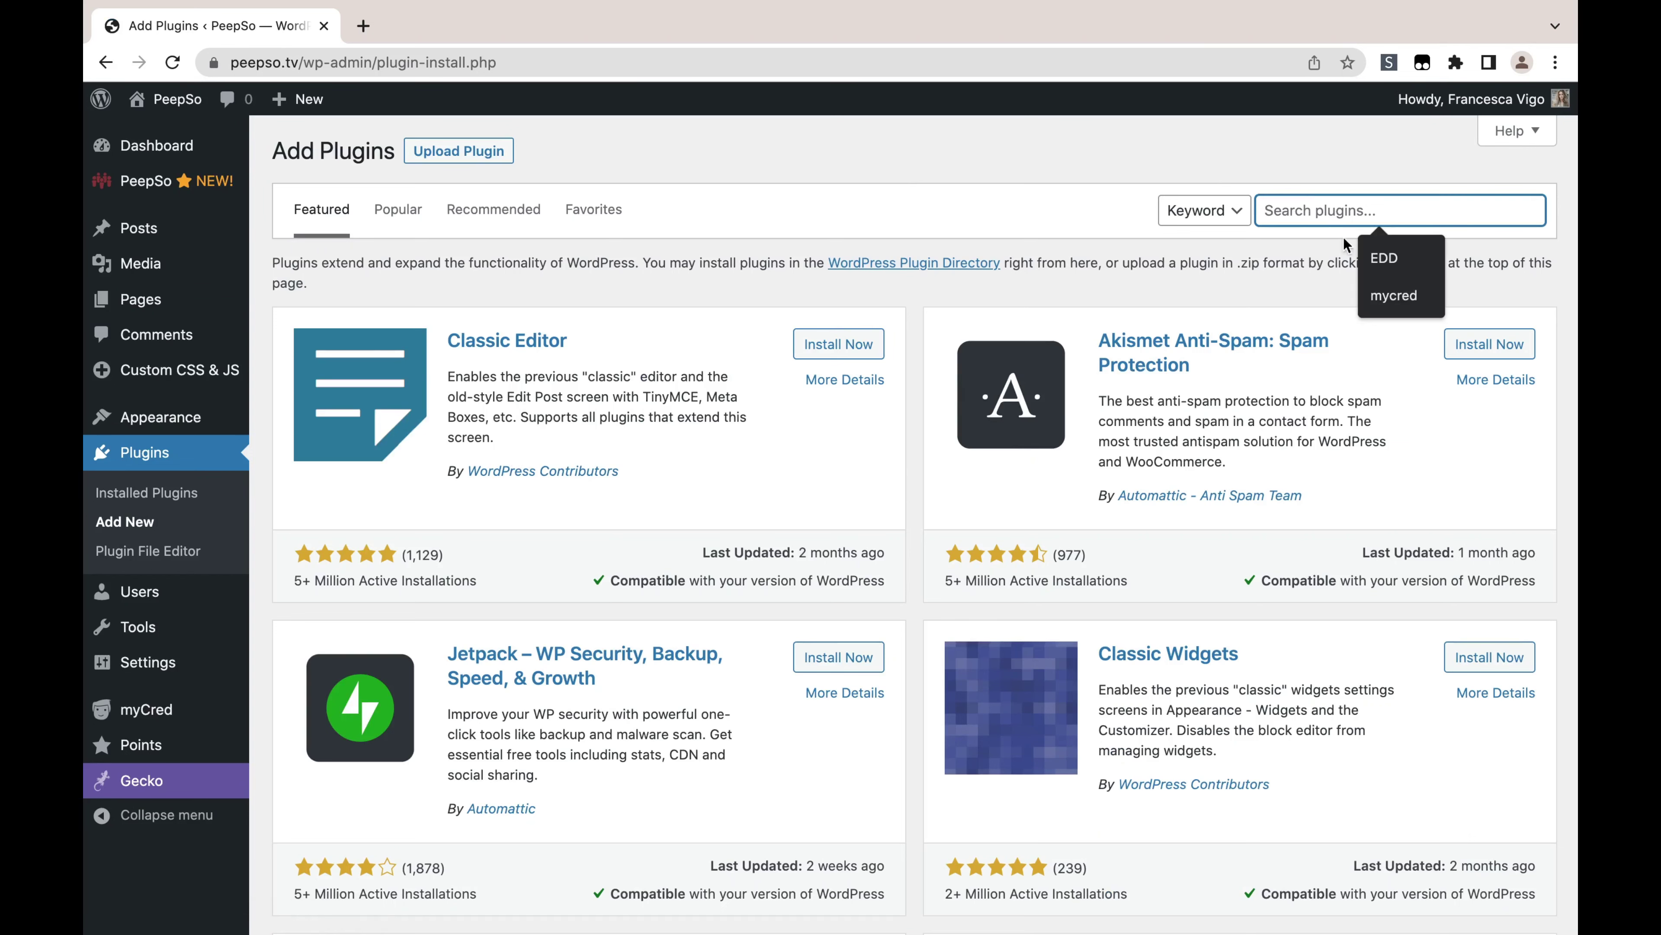
click(1394, 295)
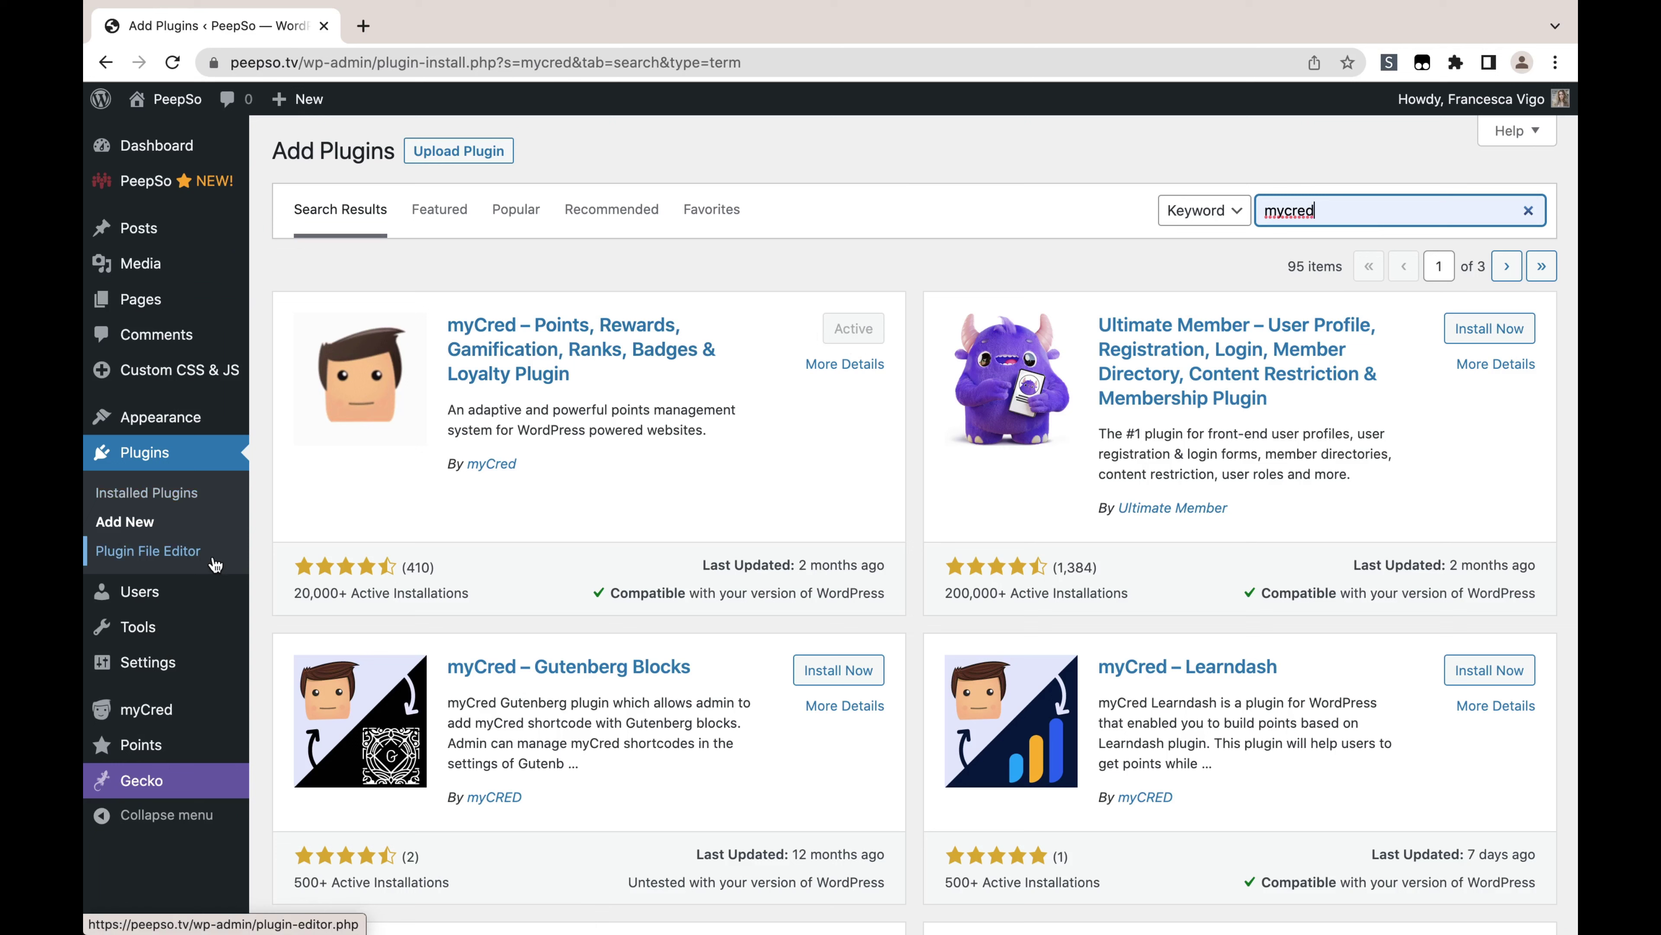
mouse_move(134, 720)
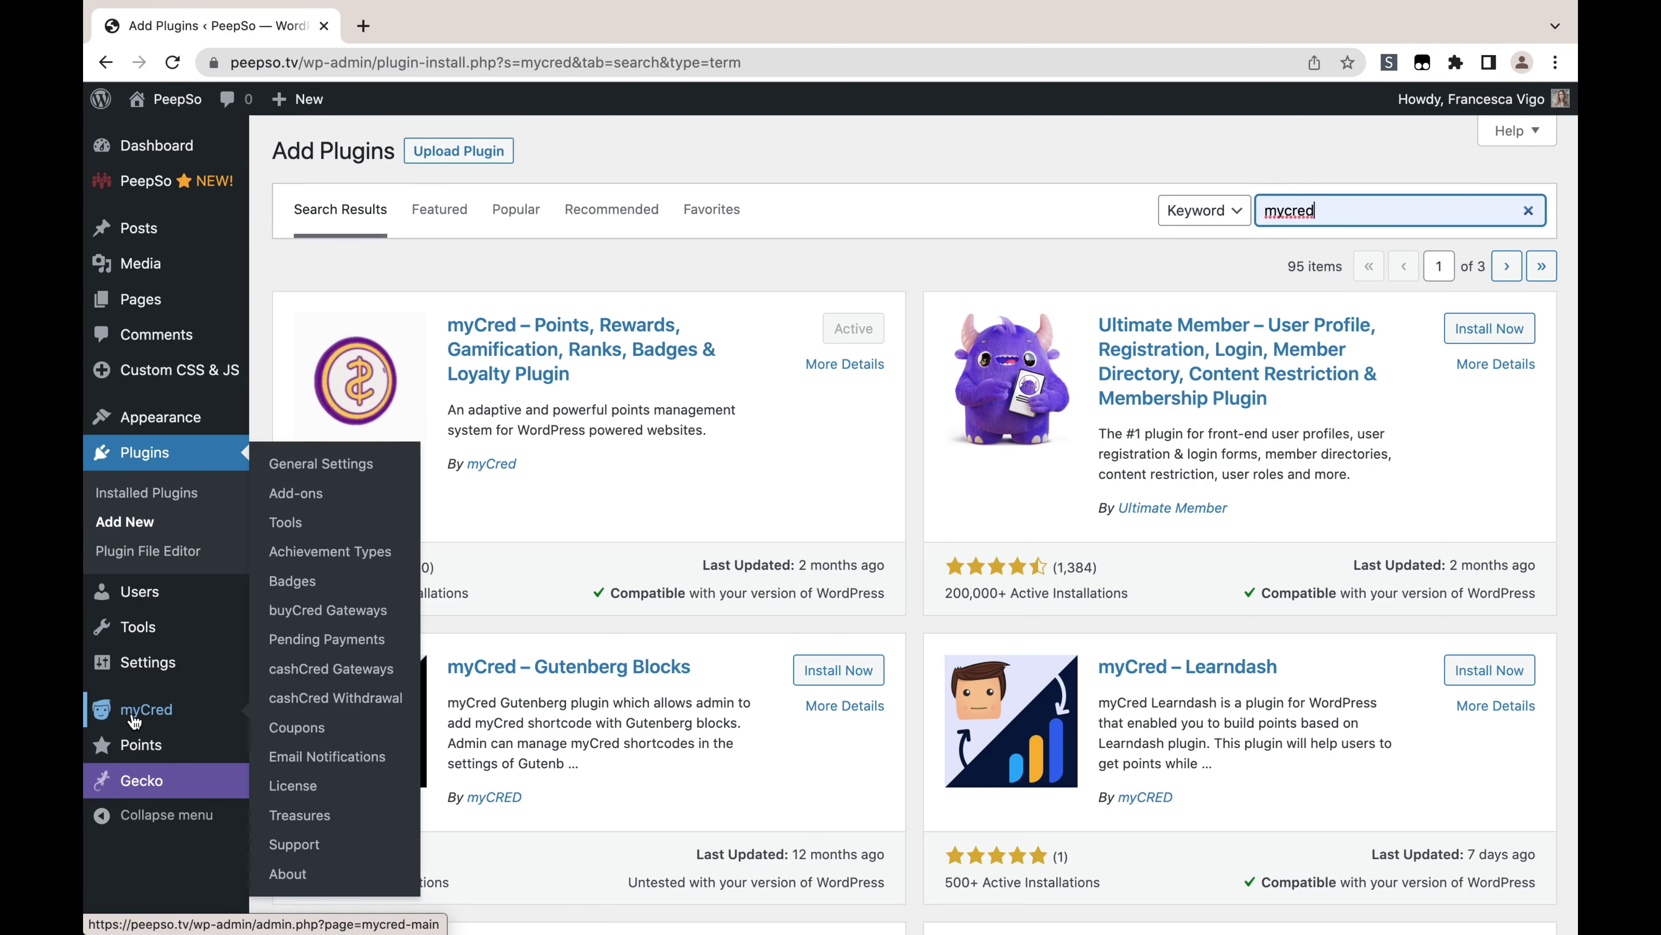
mouse_move(143, 749)
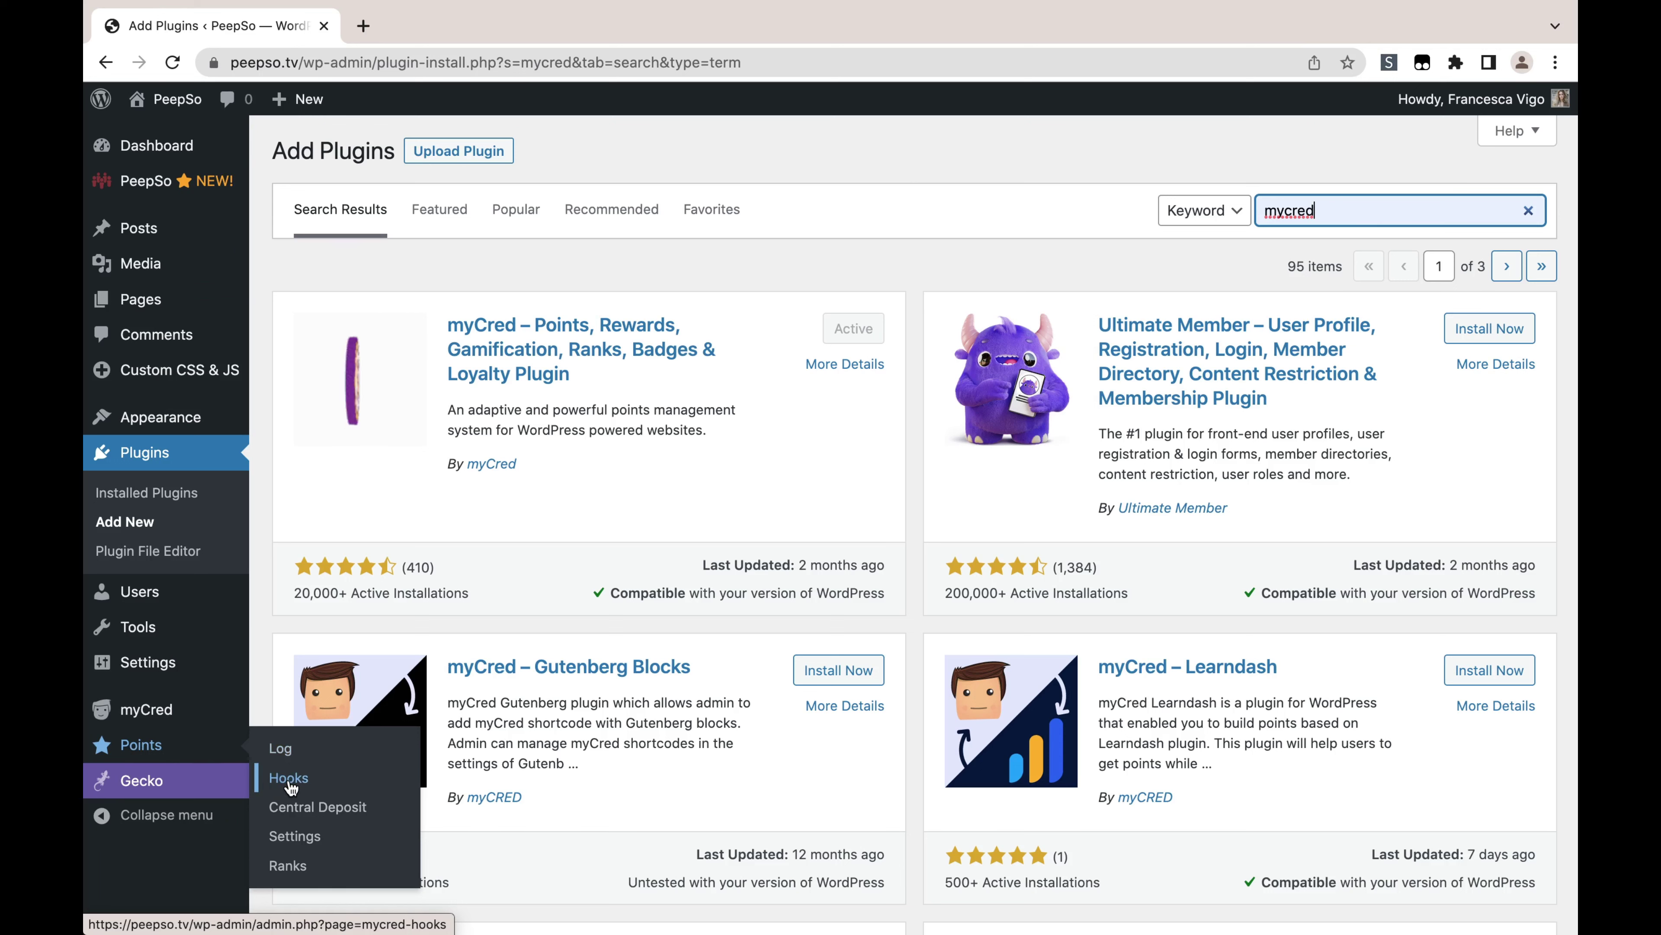
mouse_move(146, 194)
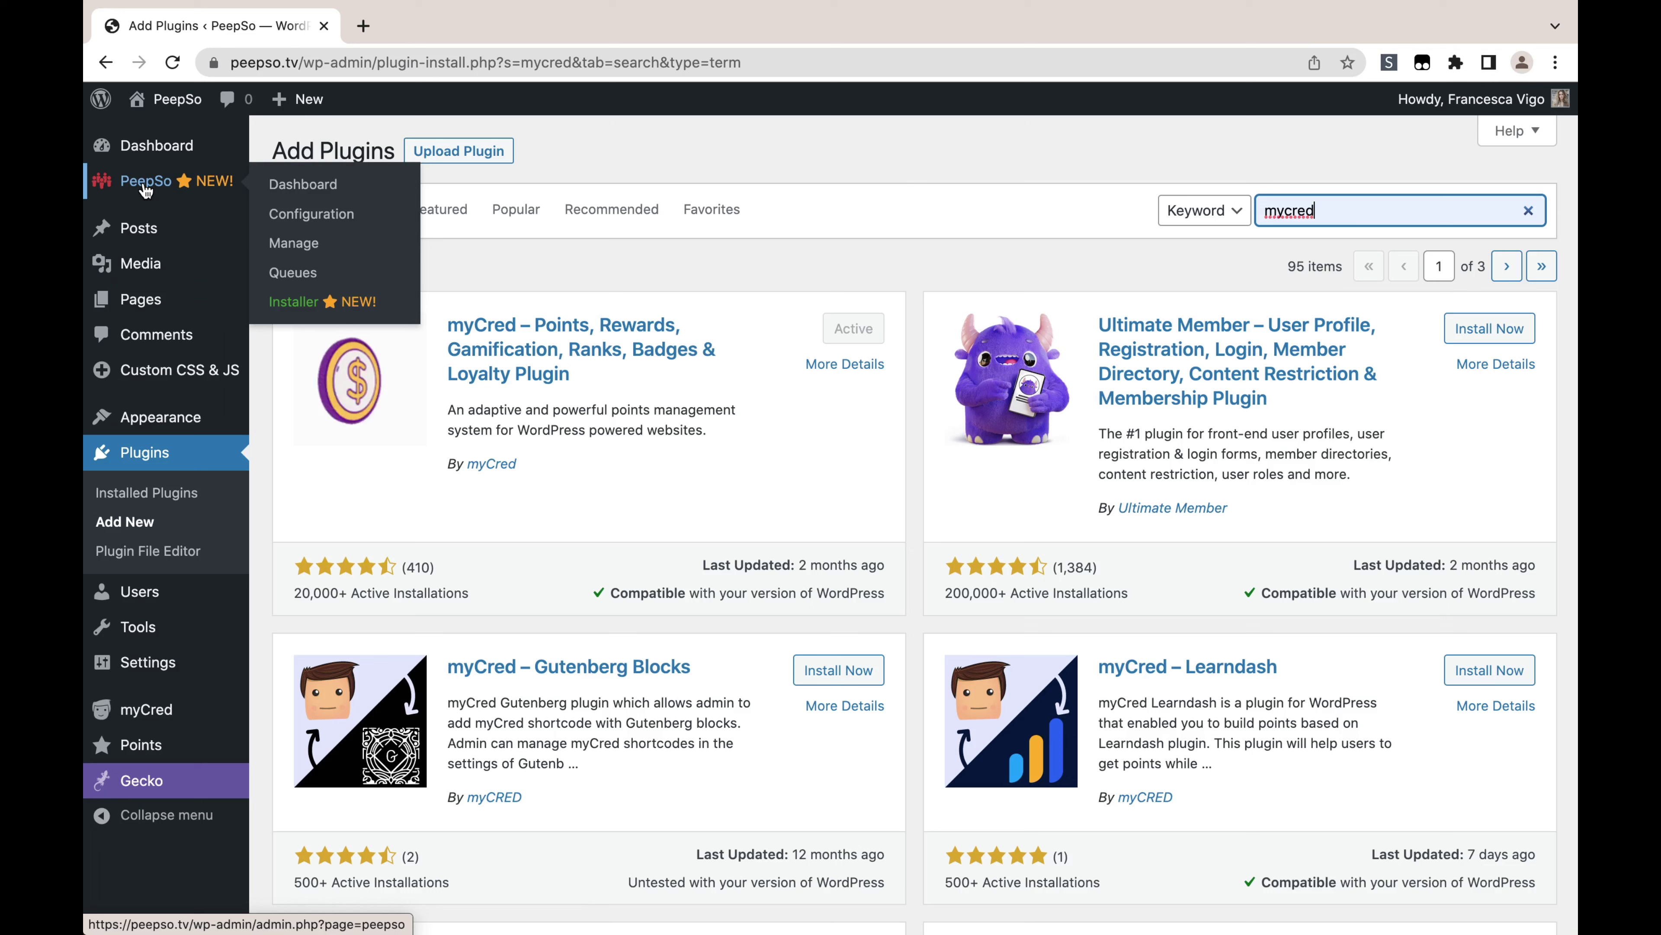
Activate the MyCred integration in PeepSo Installer's Integrations list
click(291, 307)
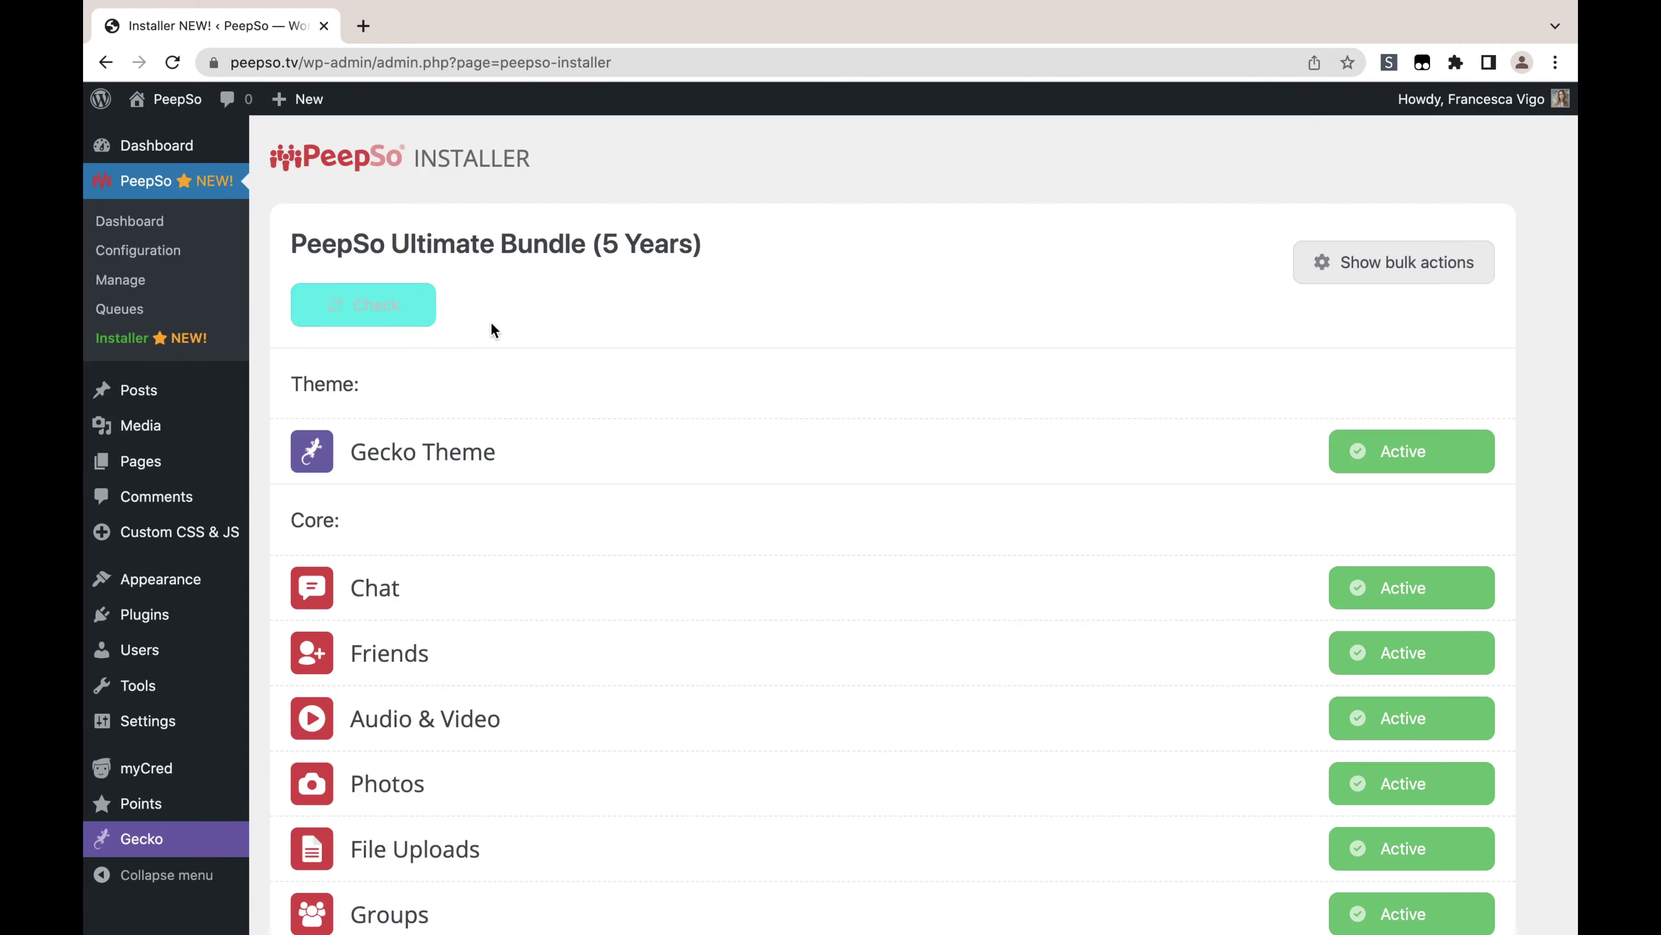
scroll(873, 436, down, 10)
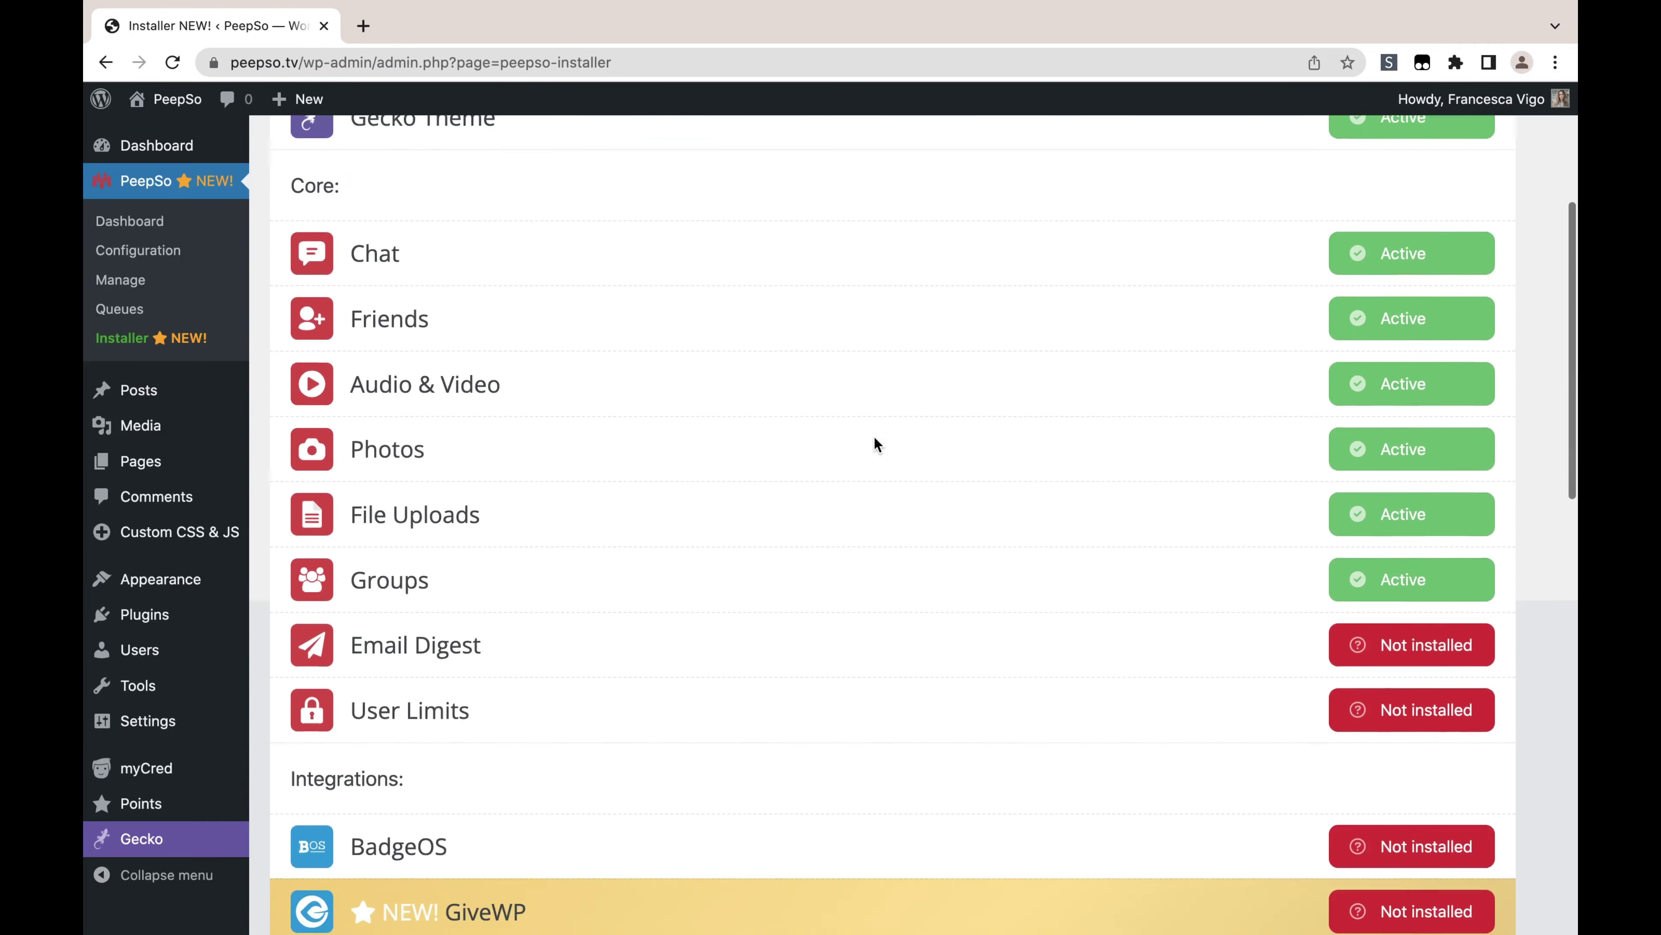
scroll(874, 436, down, 2)
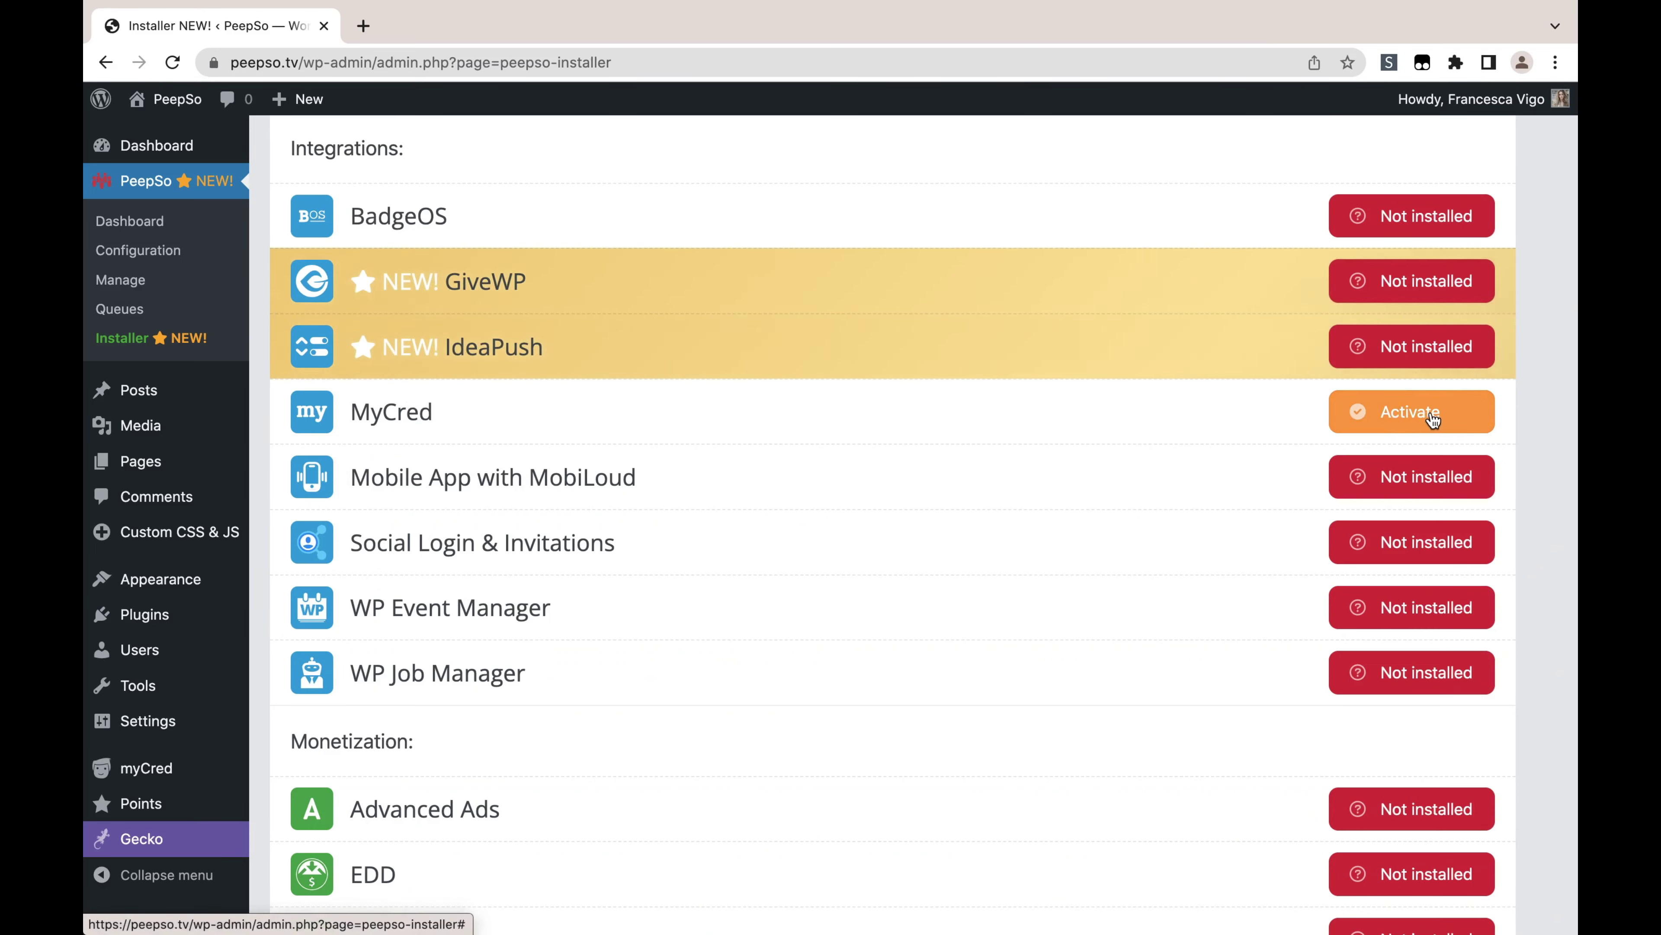
click(1413, 424)
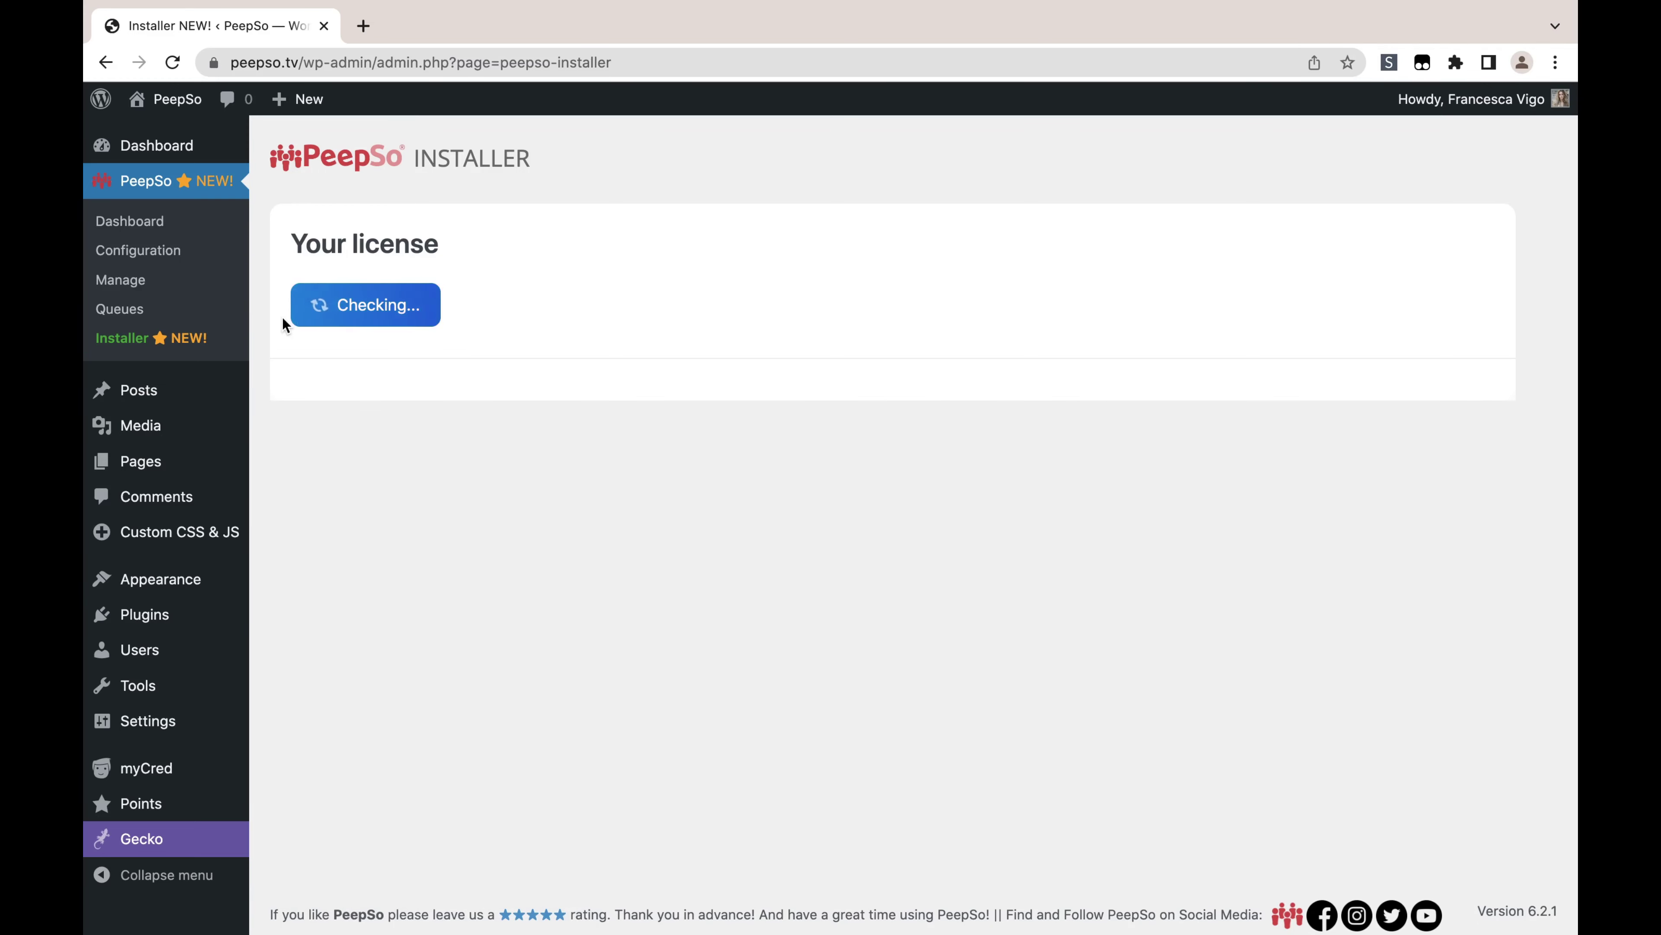
click(139, 257)
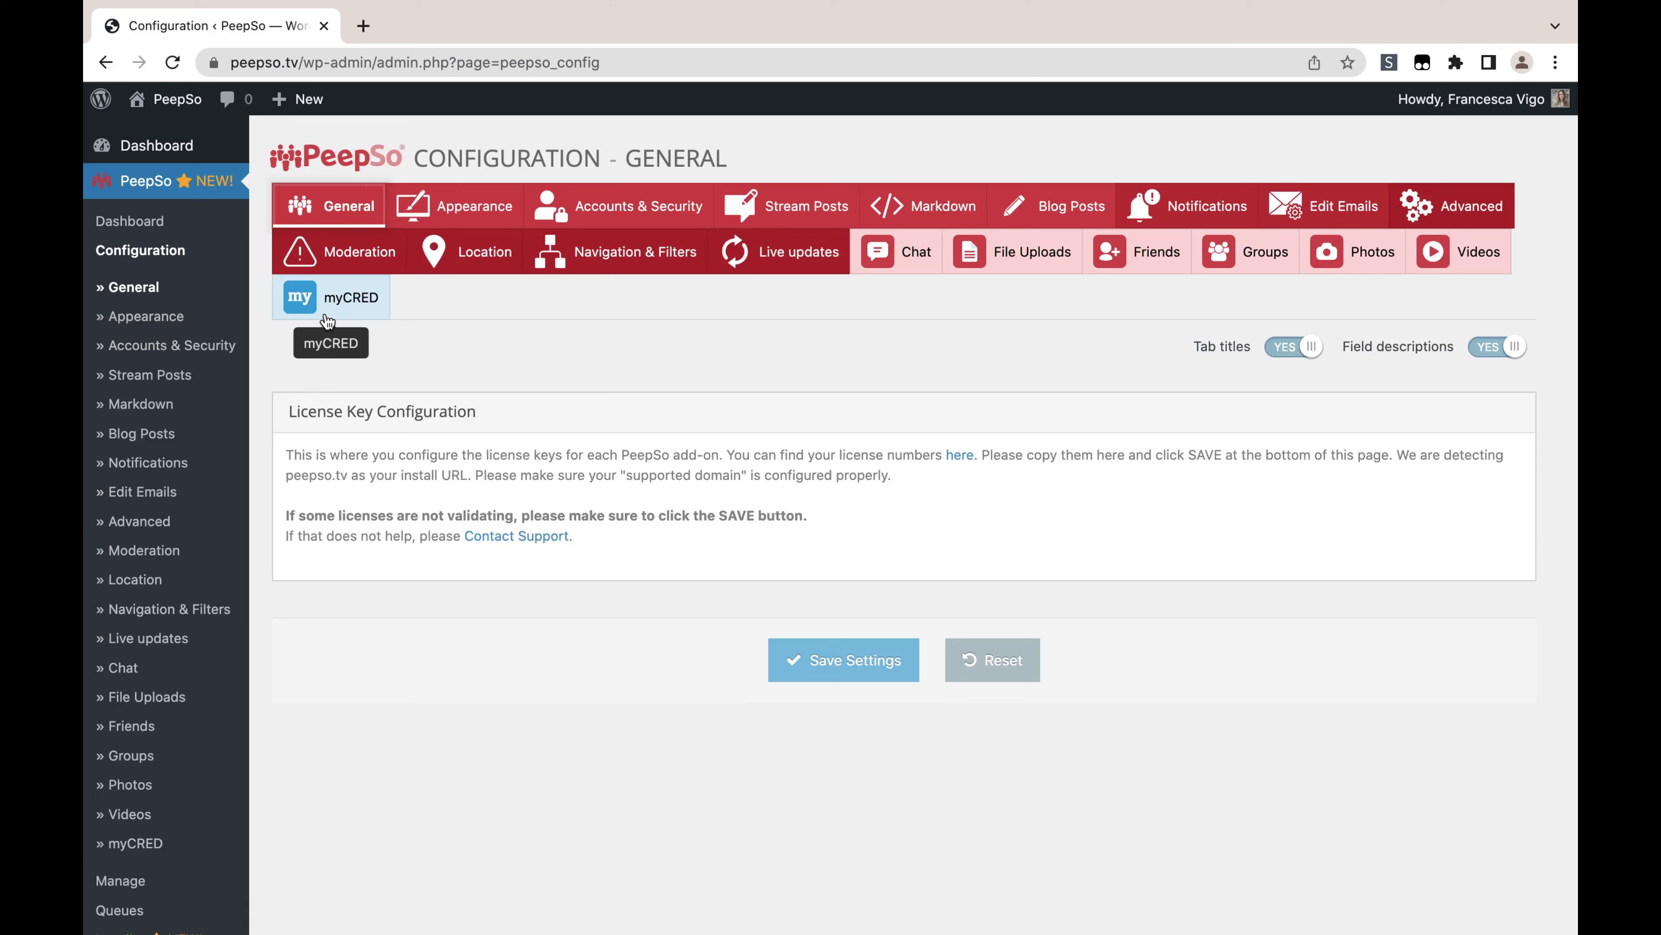
Switch on Show myCRED Points History Page on PeepSo's myCRED tab and save
click(348, 307)
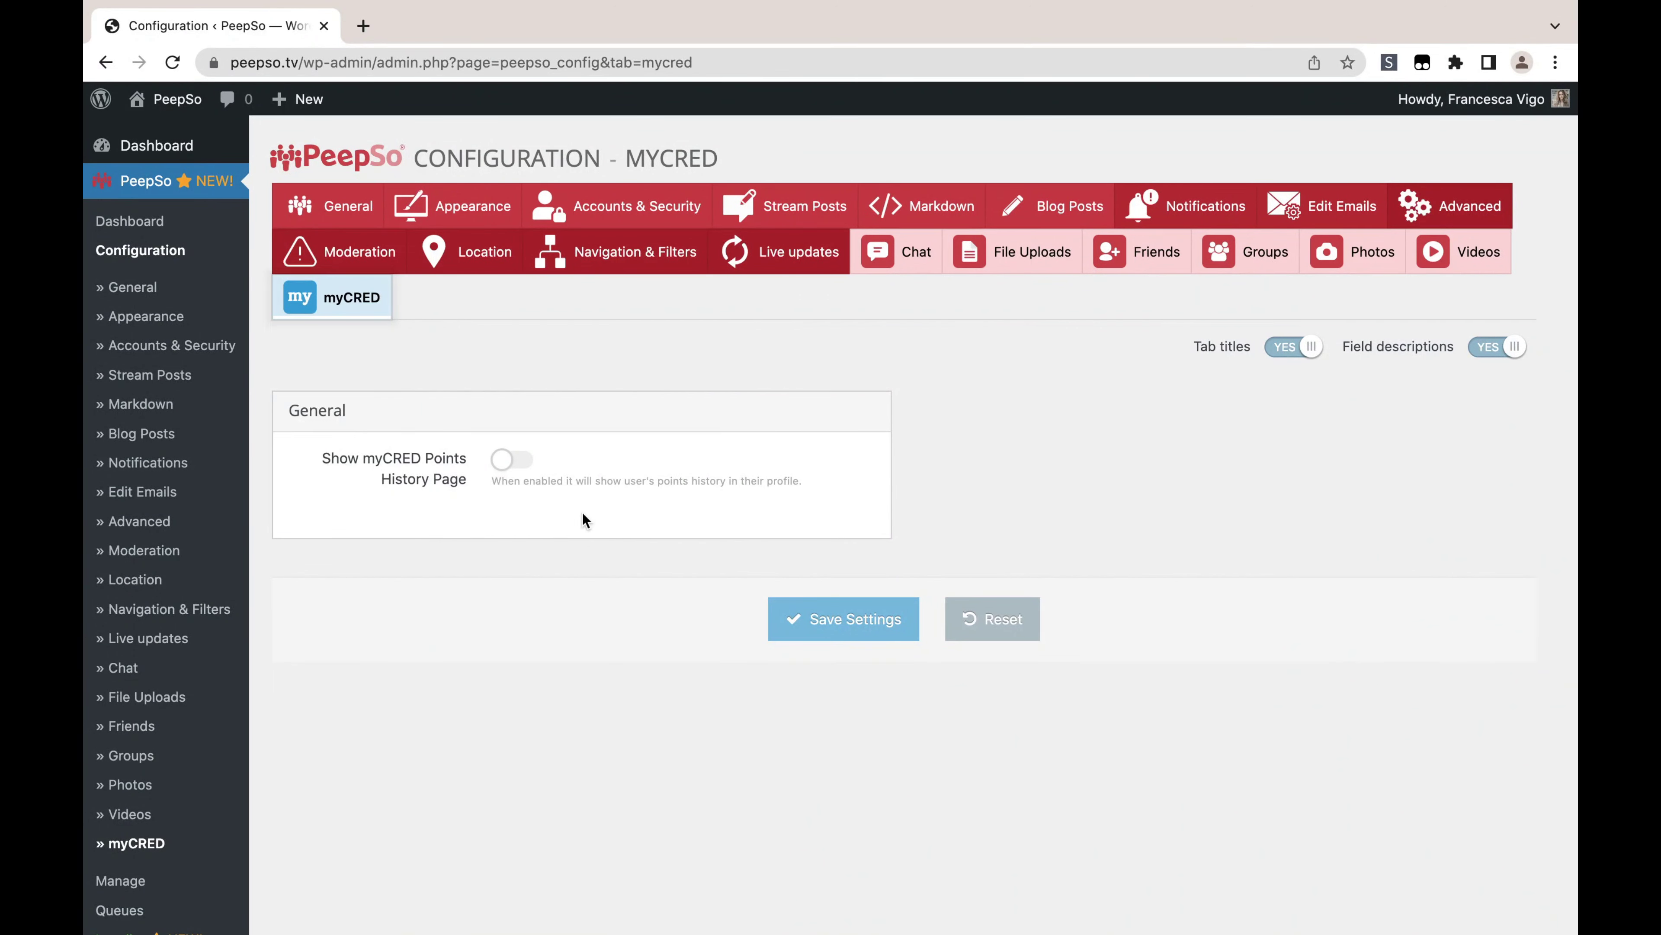
scroll(460, 604, down, 7)
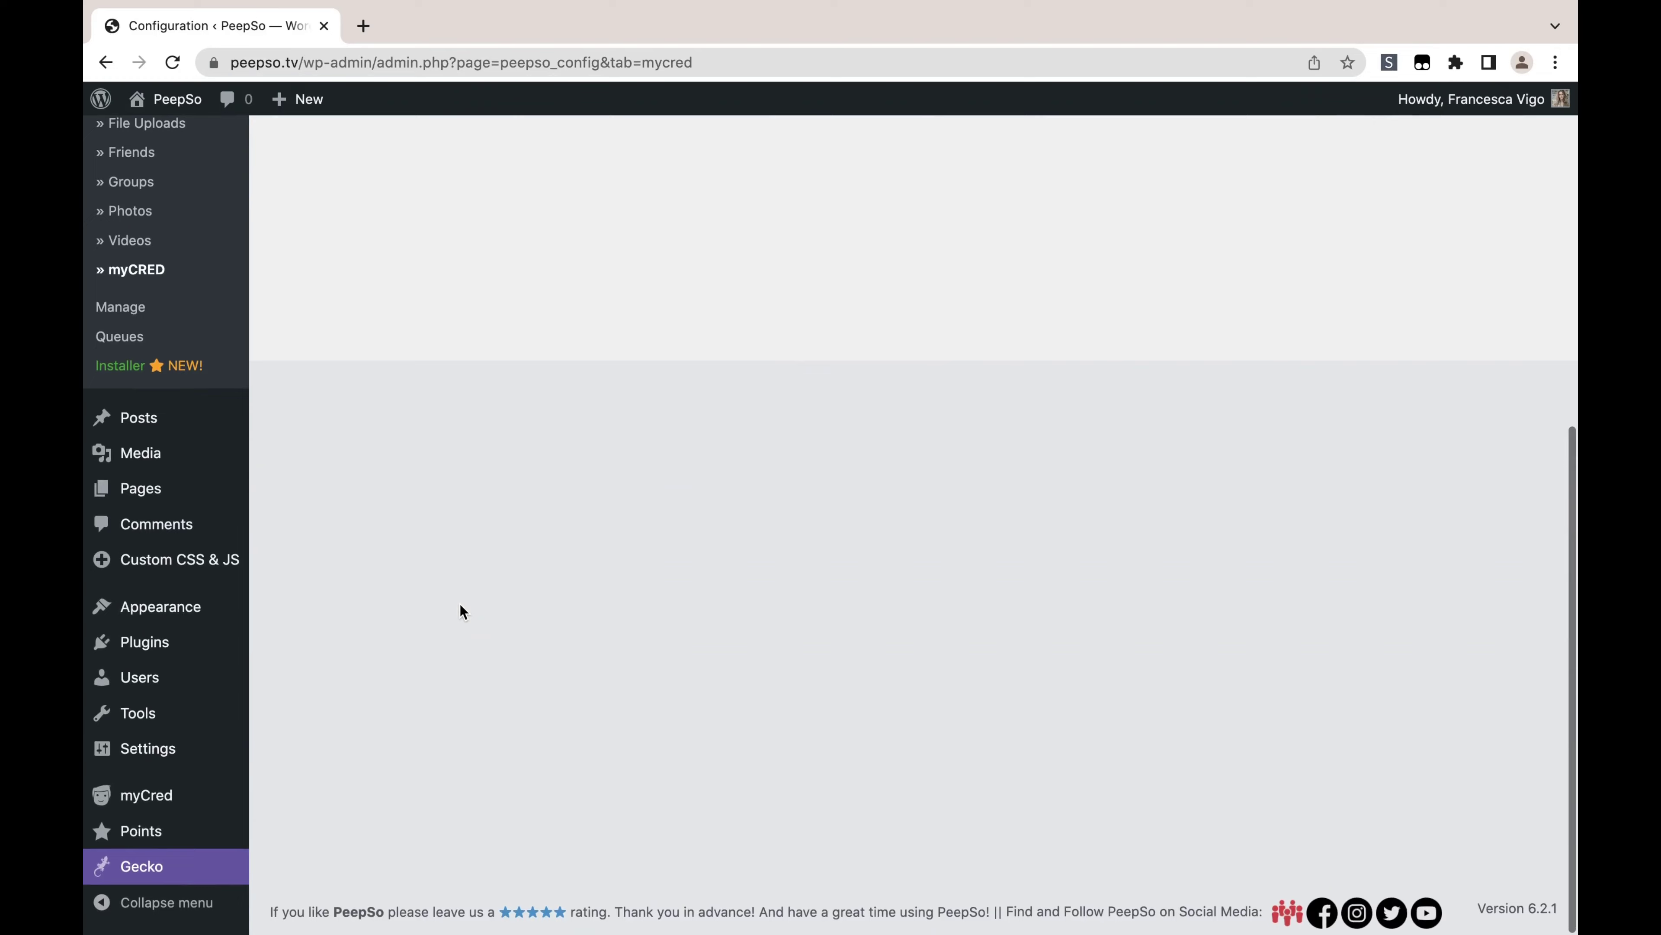
mouse_move(160, 840)
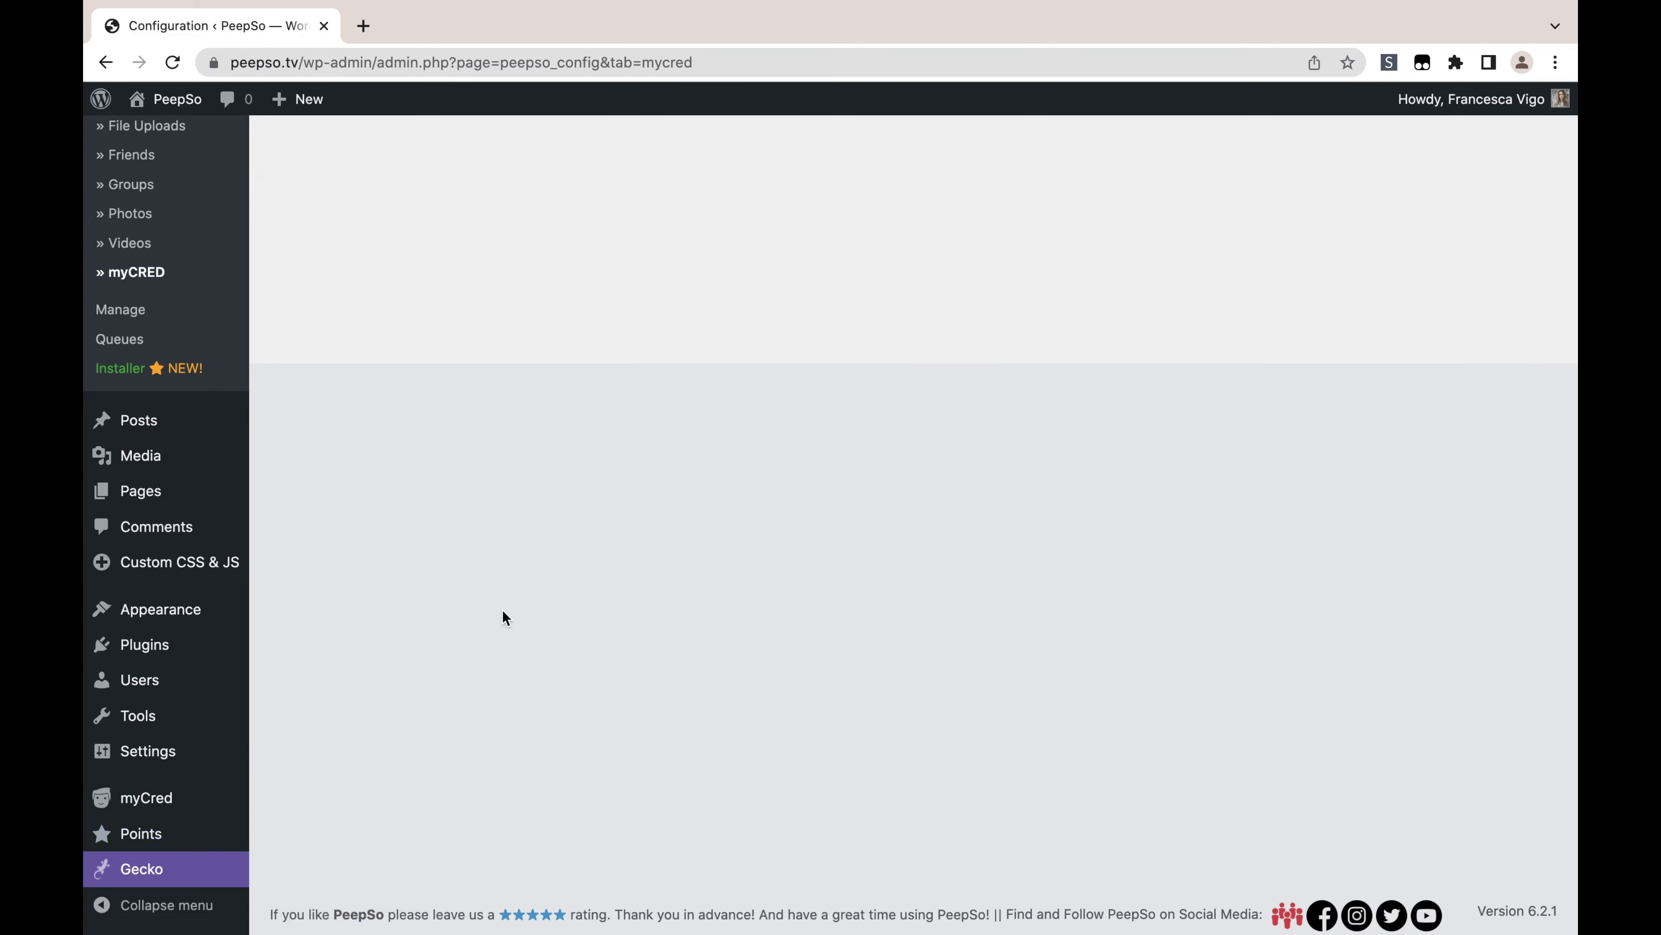
scroll(654, 595, up, 10)
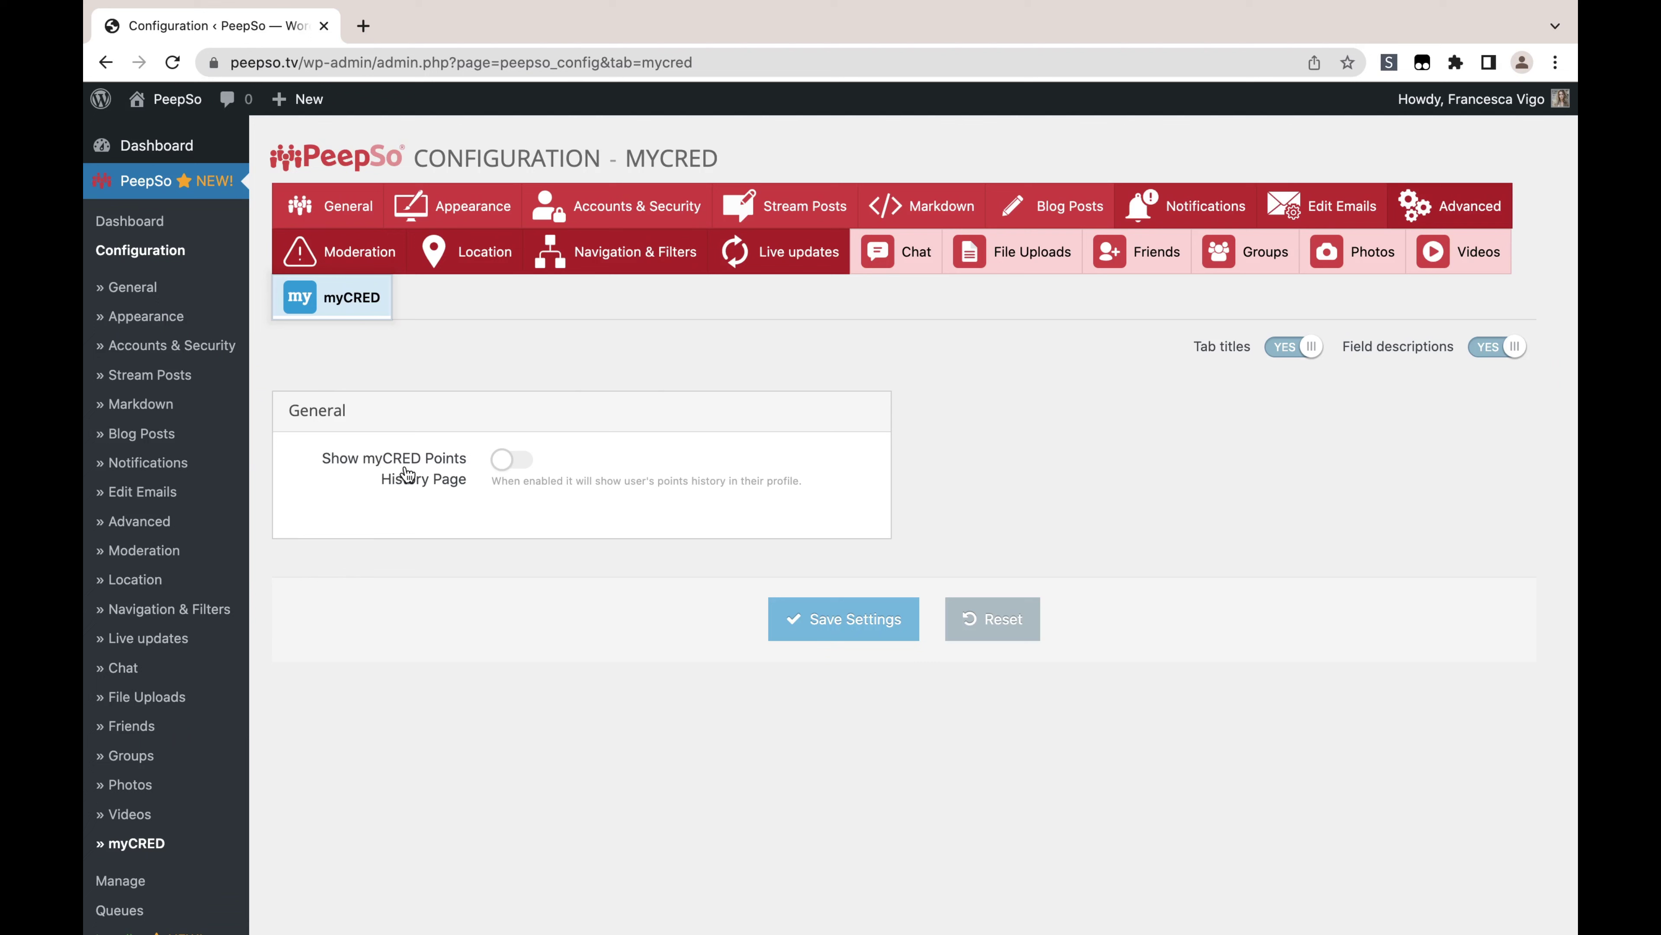
click(510, 460)
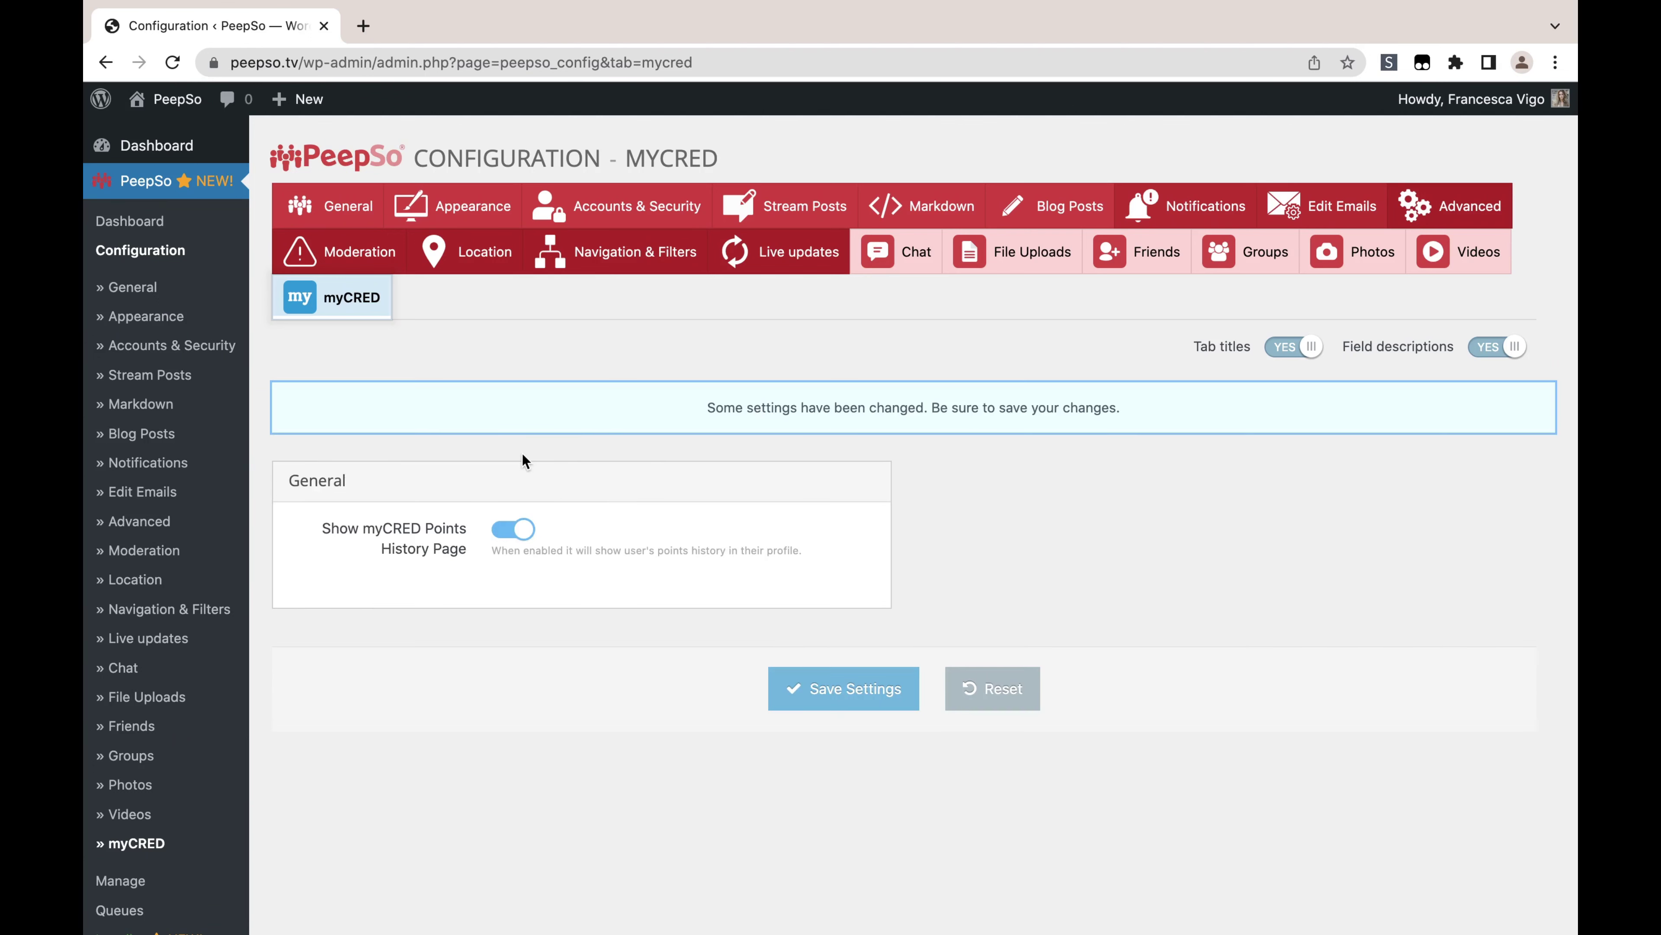
click(824, 695)
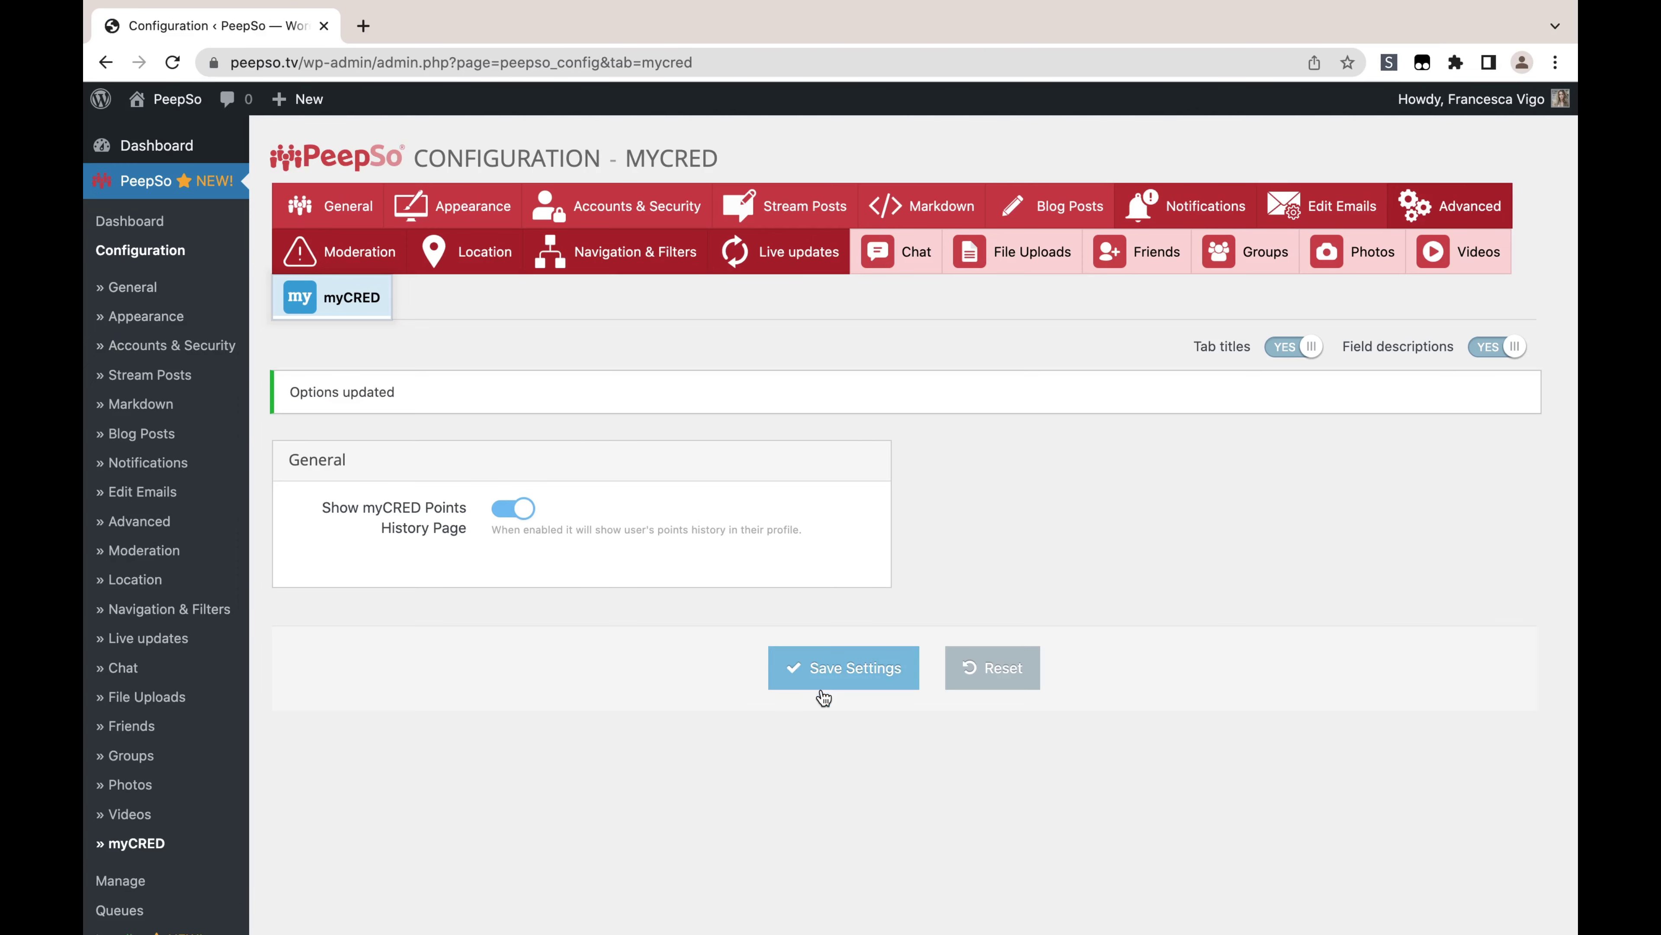
Open the community site in a new browser tab
mouse_move(171, 108)
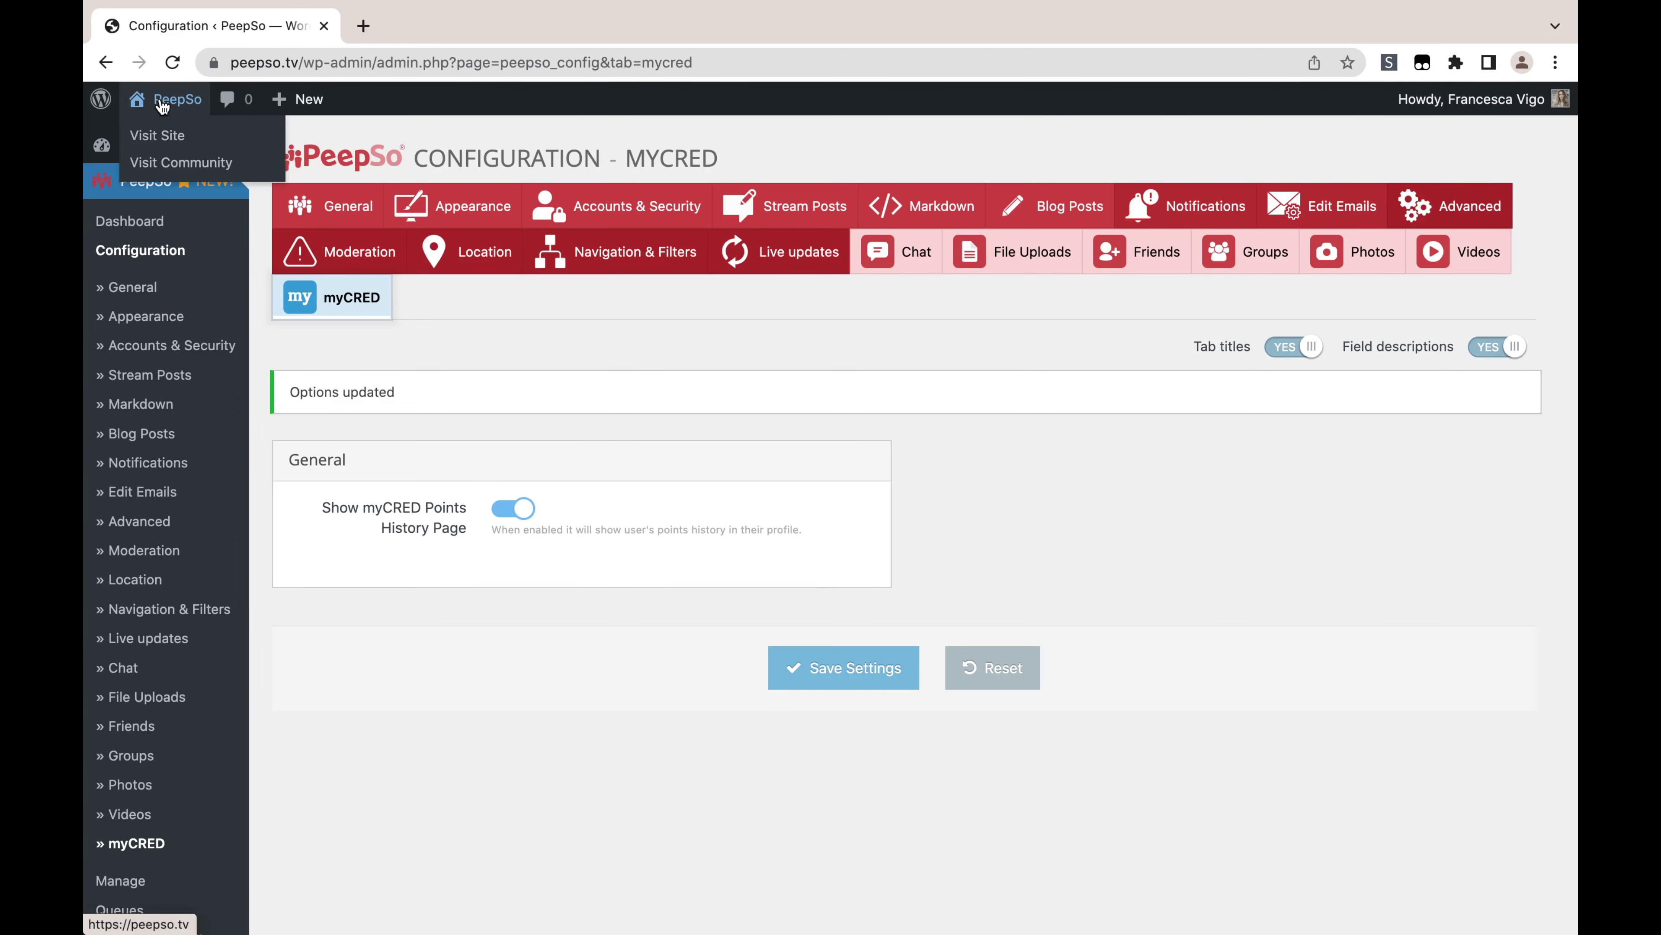
right_click(186, 159)
click(235, 171)
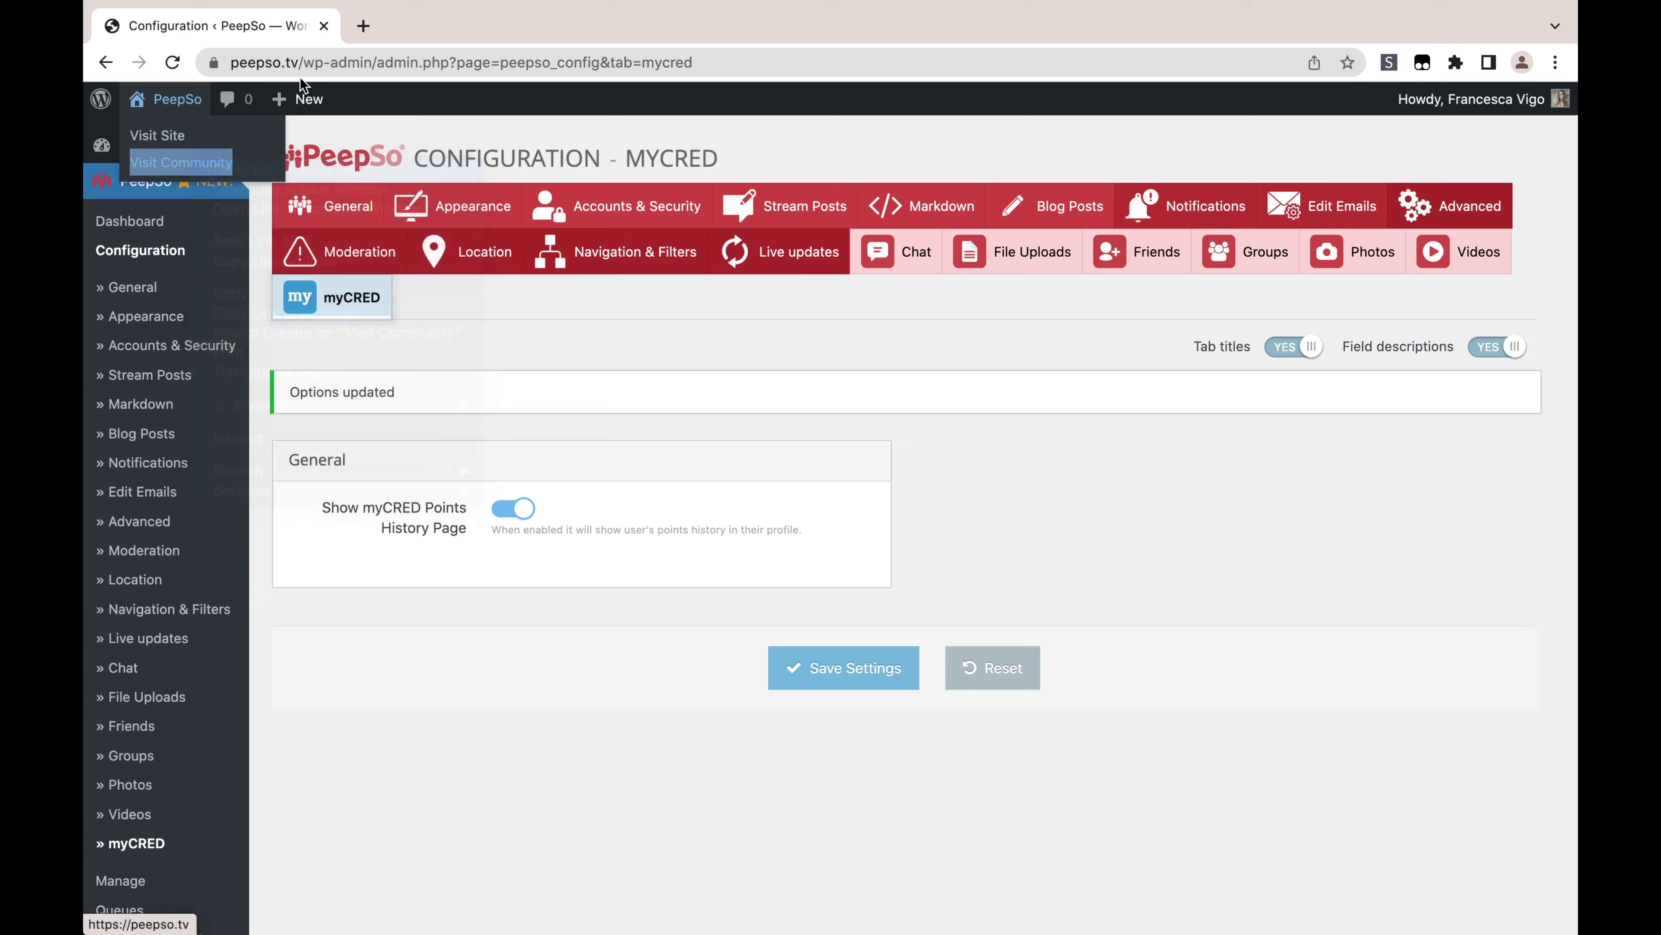
click(412, 30)
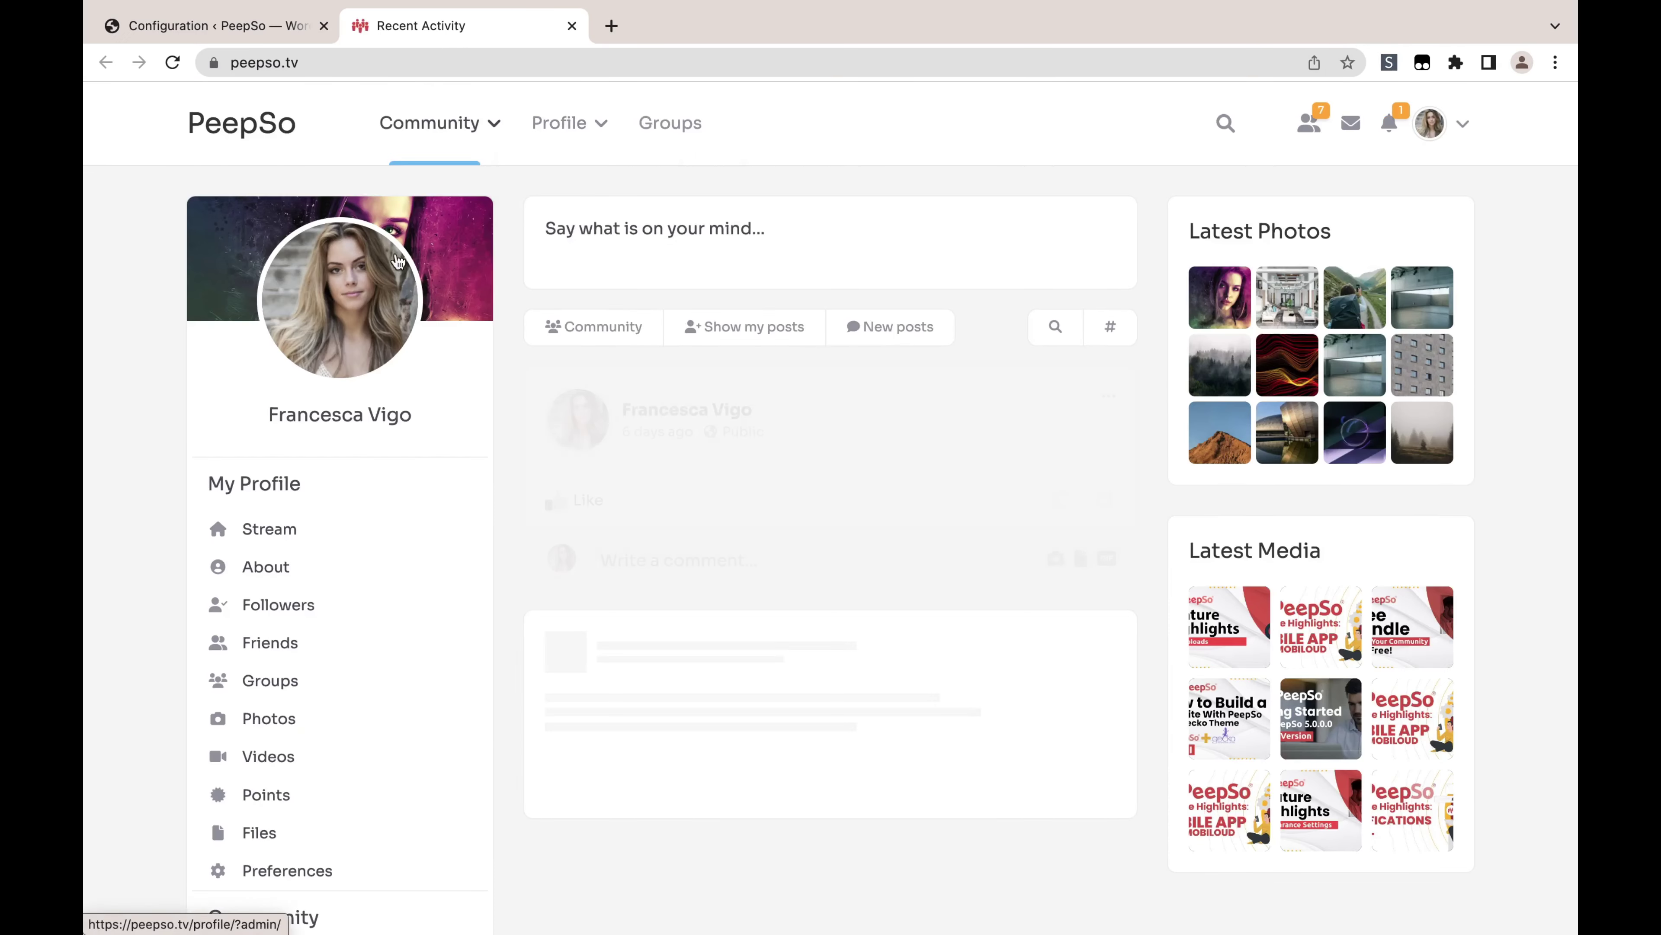
View your profile's empty Points History showing 0 Points, then return to the Stream
click(337, 324)
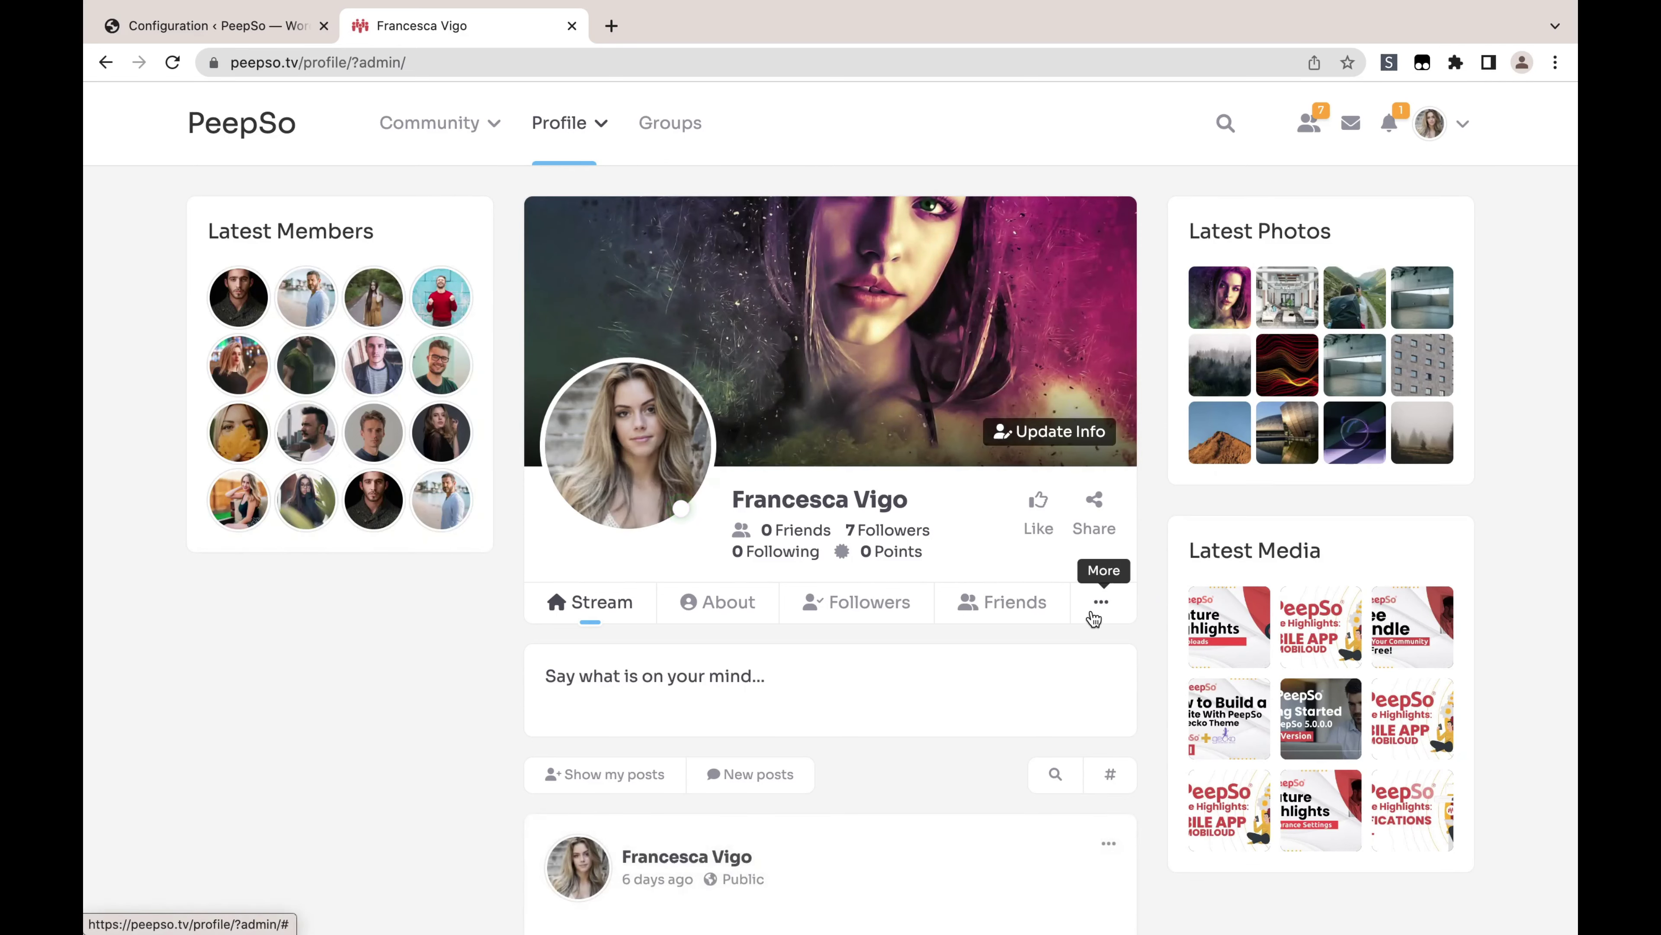
click(1099, 617)
click(998, 766)
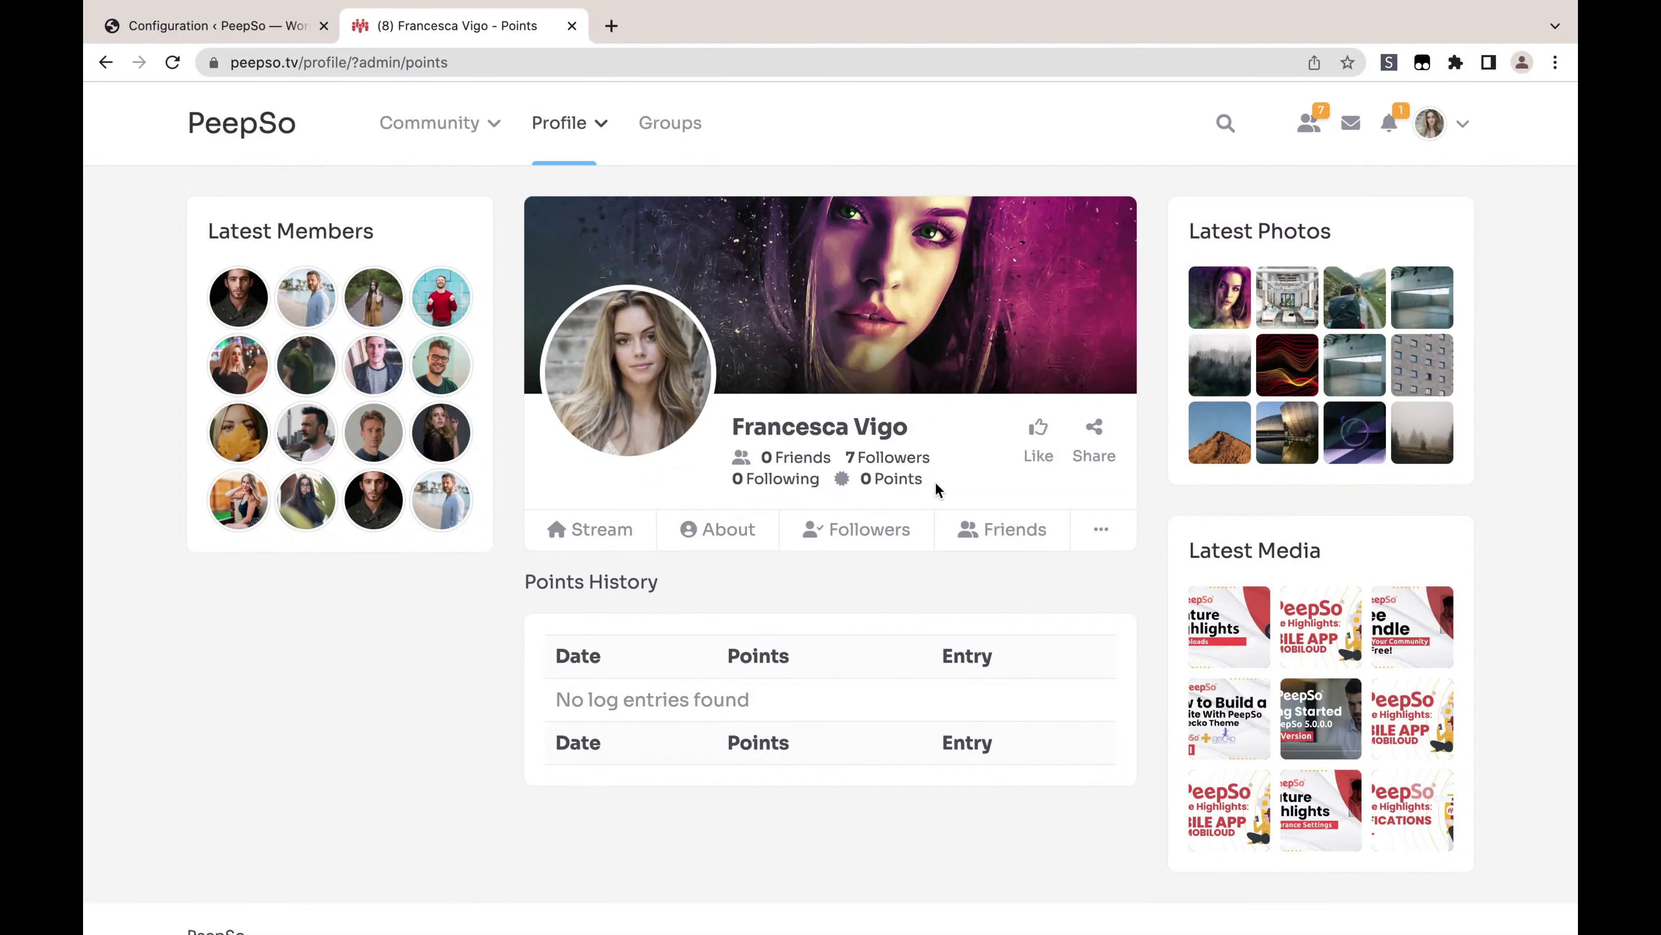
drag(937, 488, 857, 485)
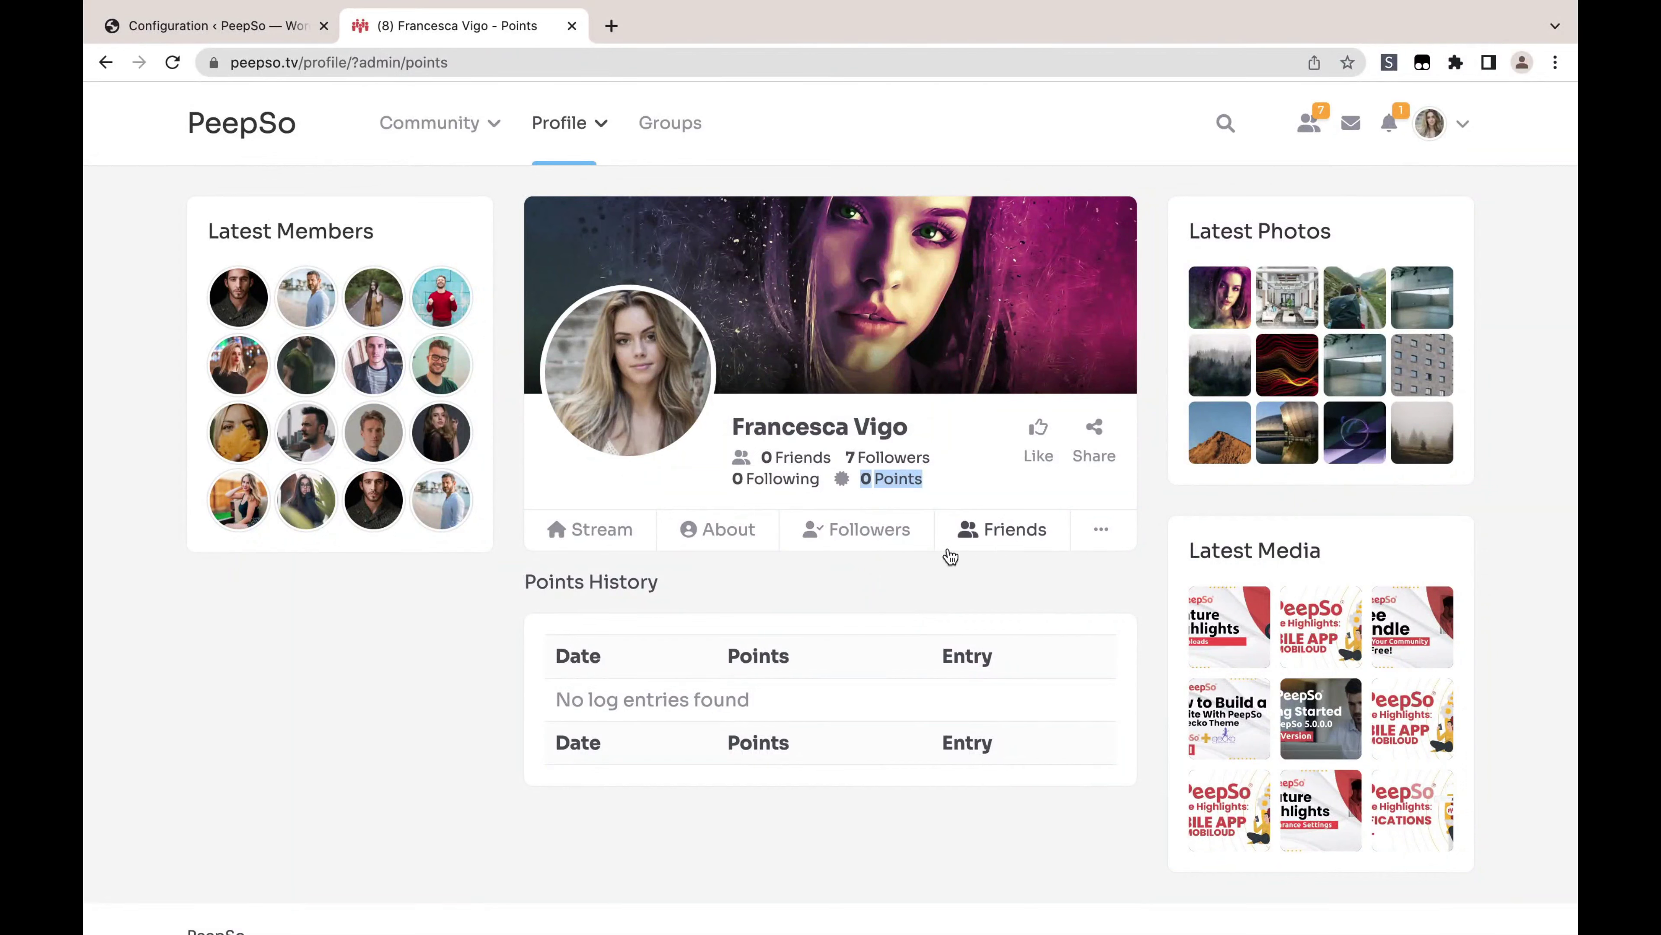
click(587, 530)
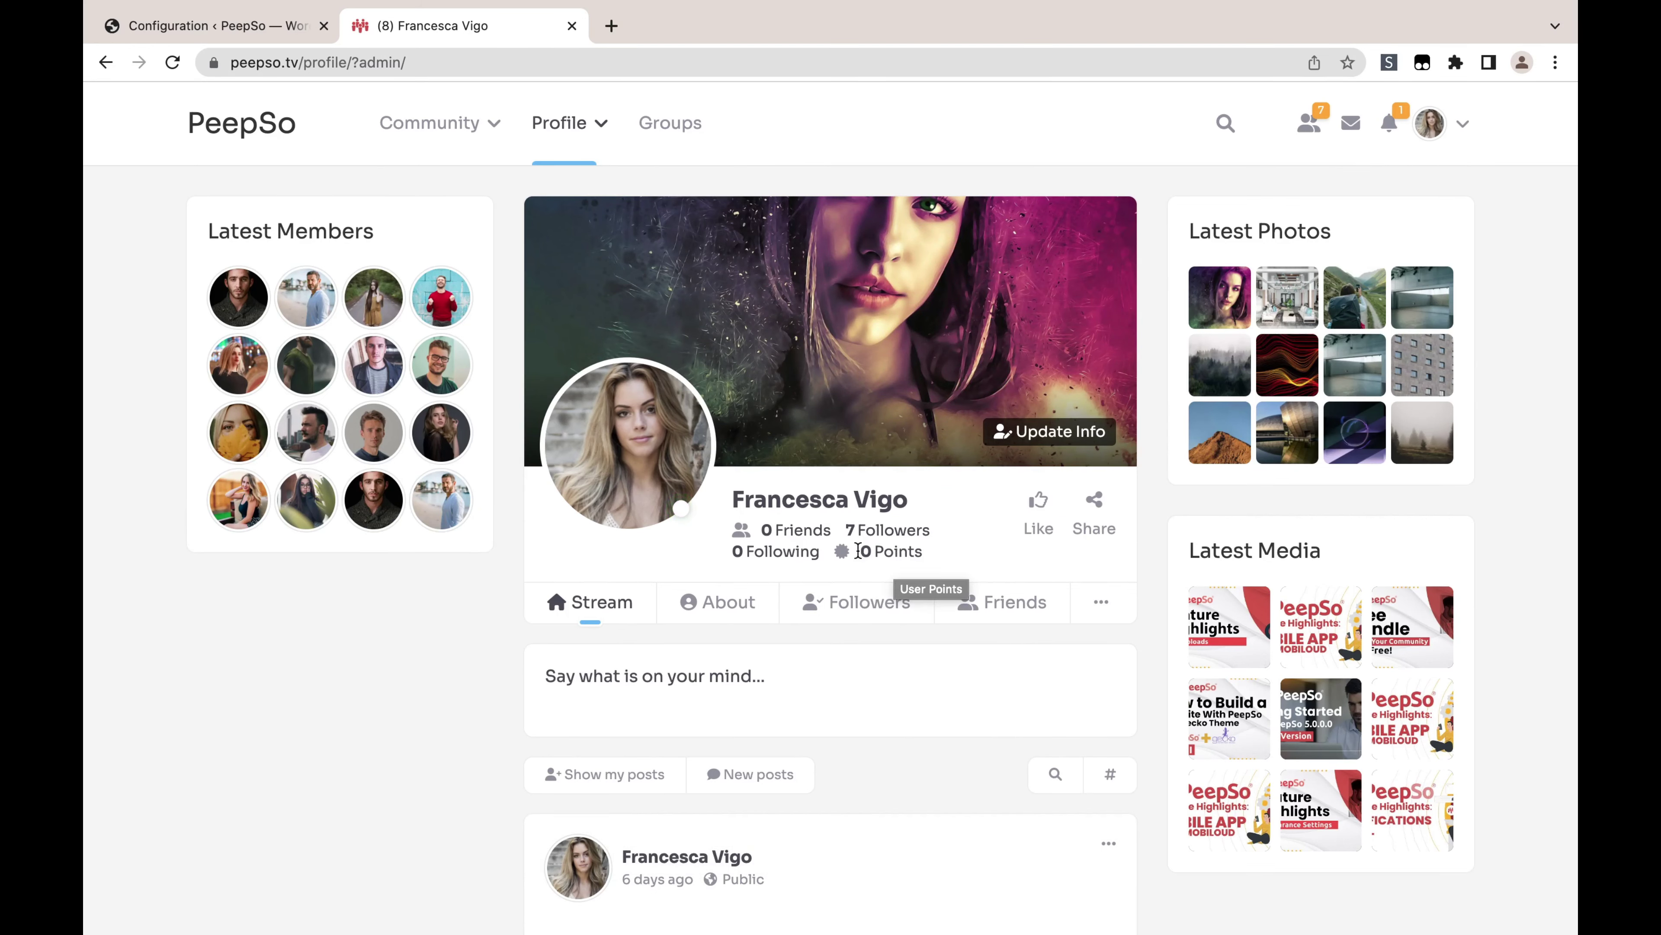
Set User Points default privacy to Hidden in PeepSo's Appearance settings and save
mouse_move(162, 27)
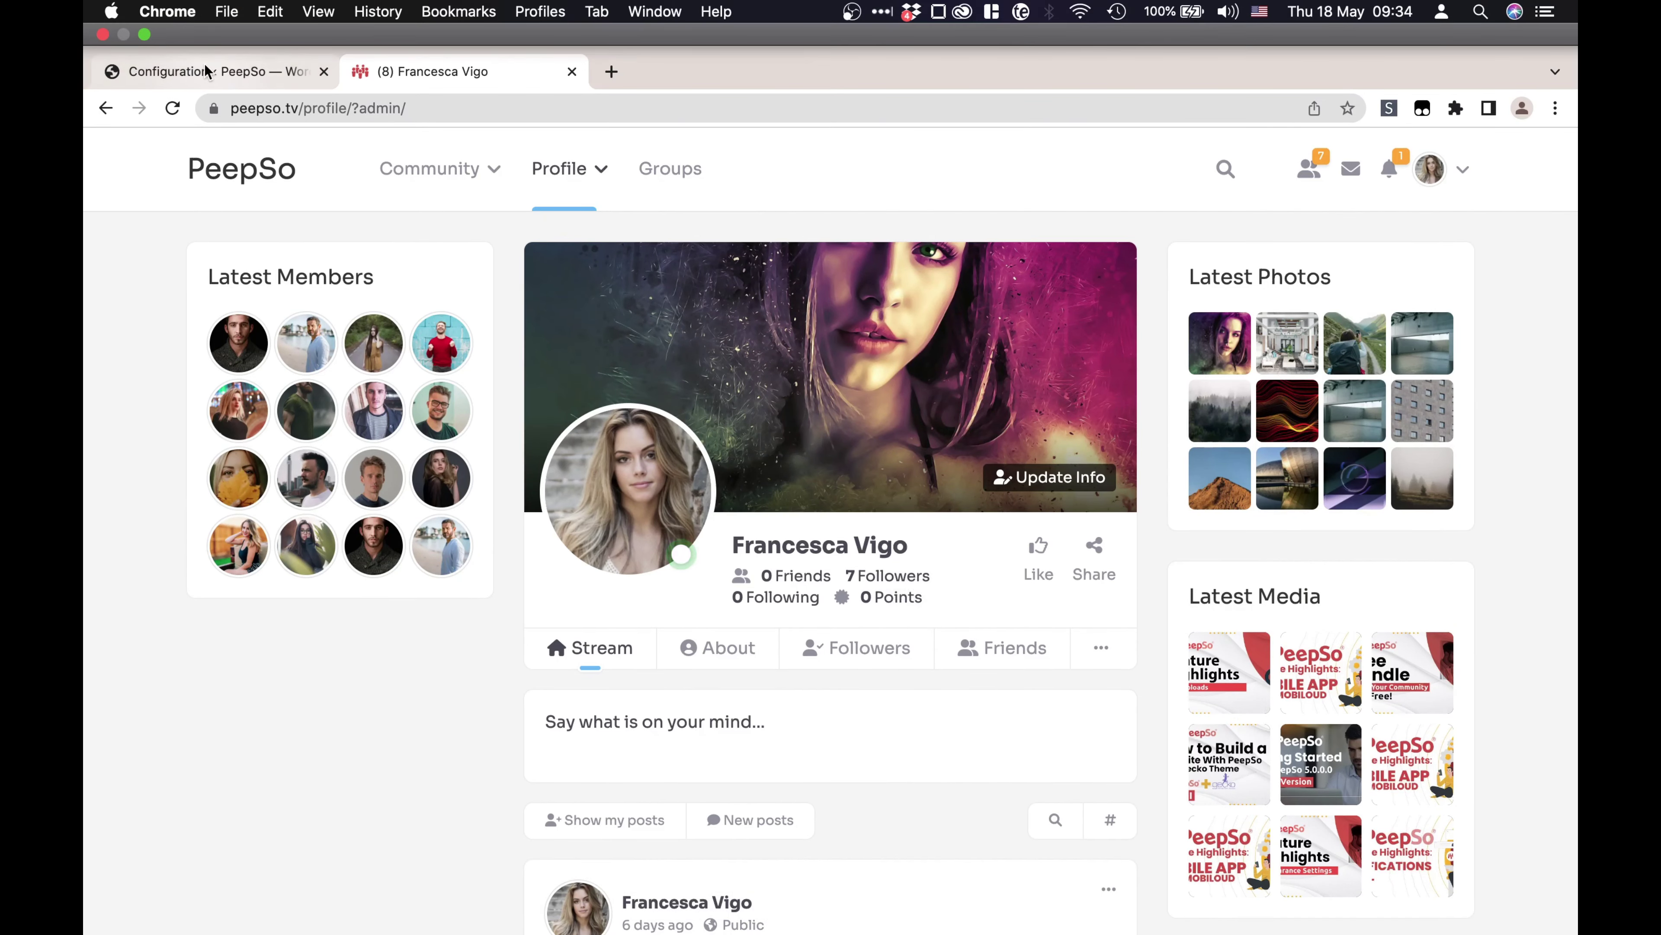
click(229, 72)
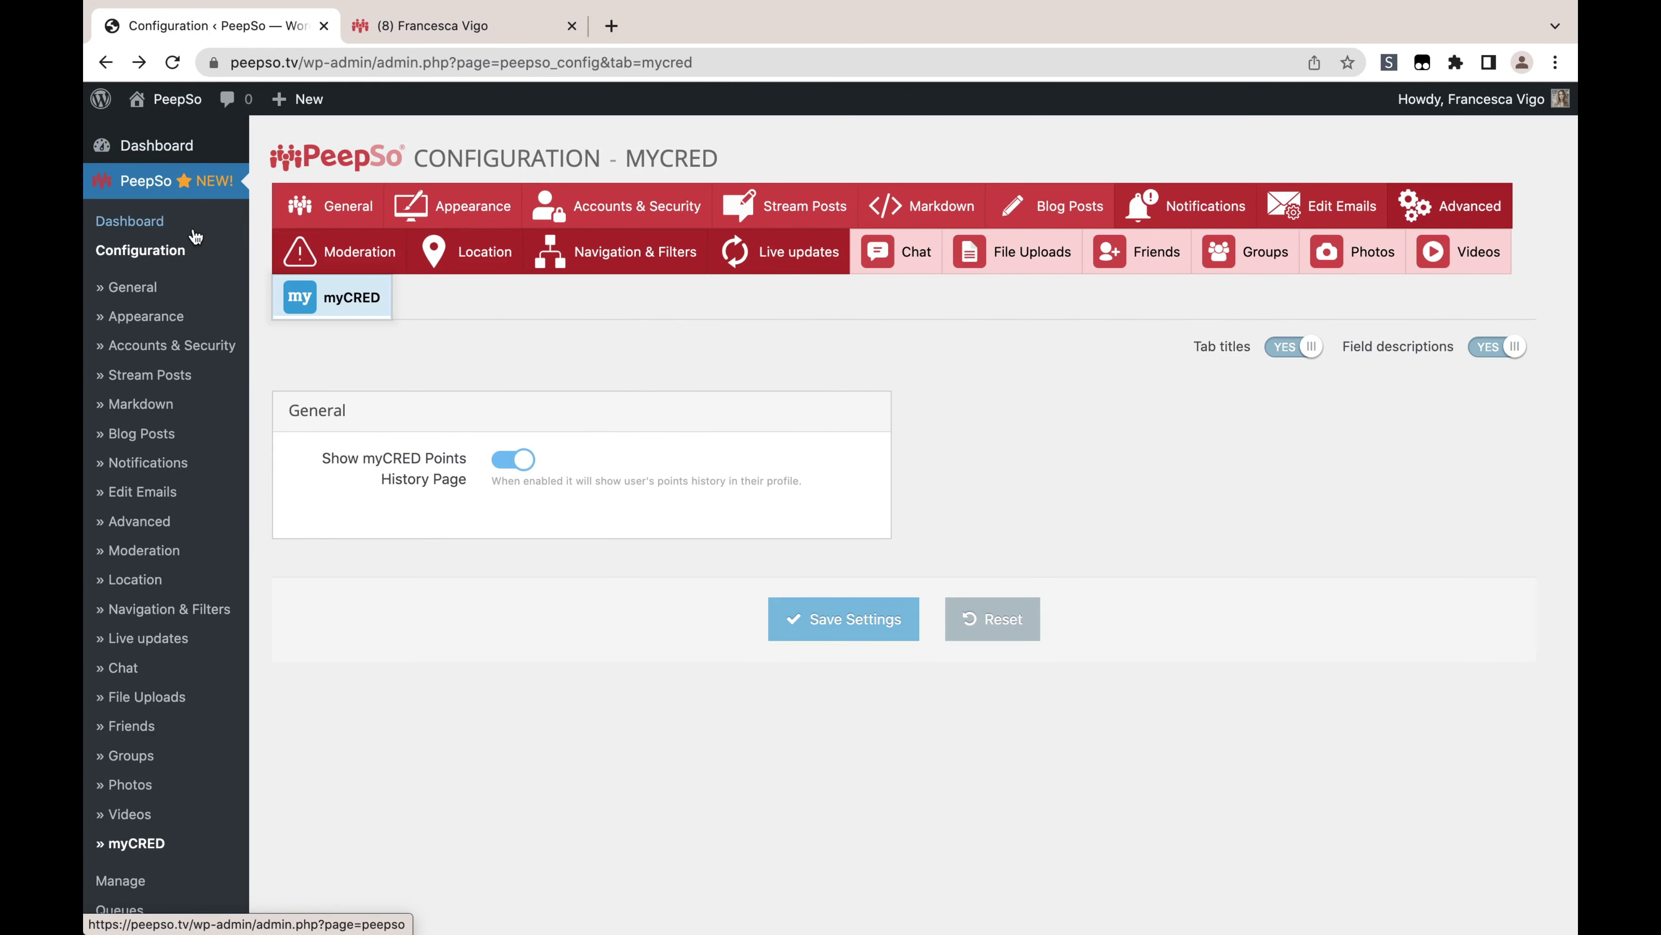
click(474, 213)
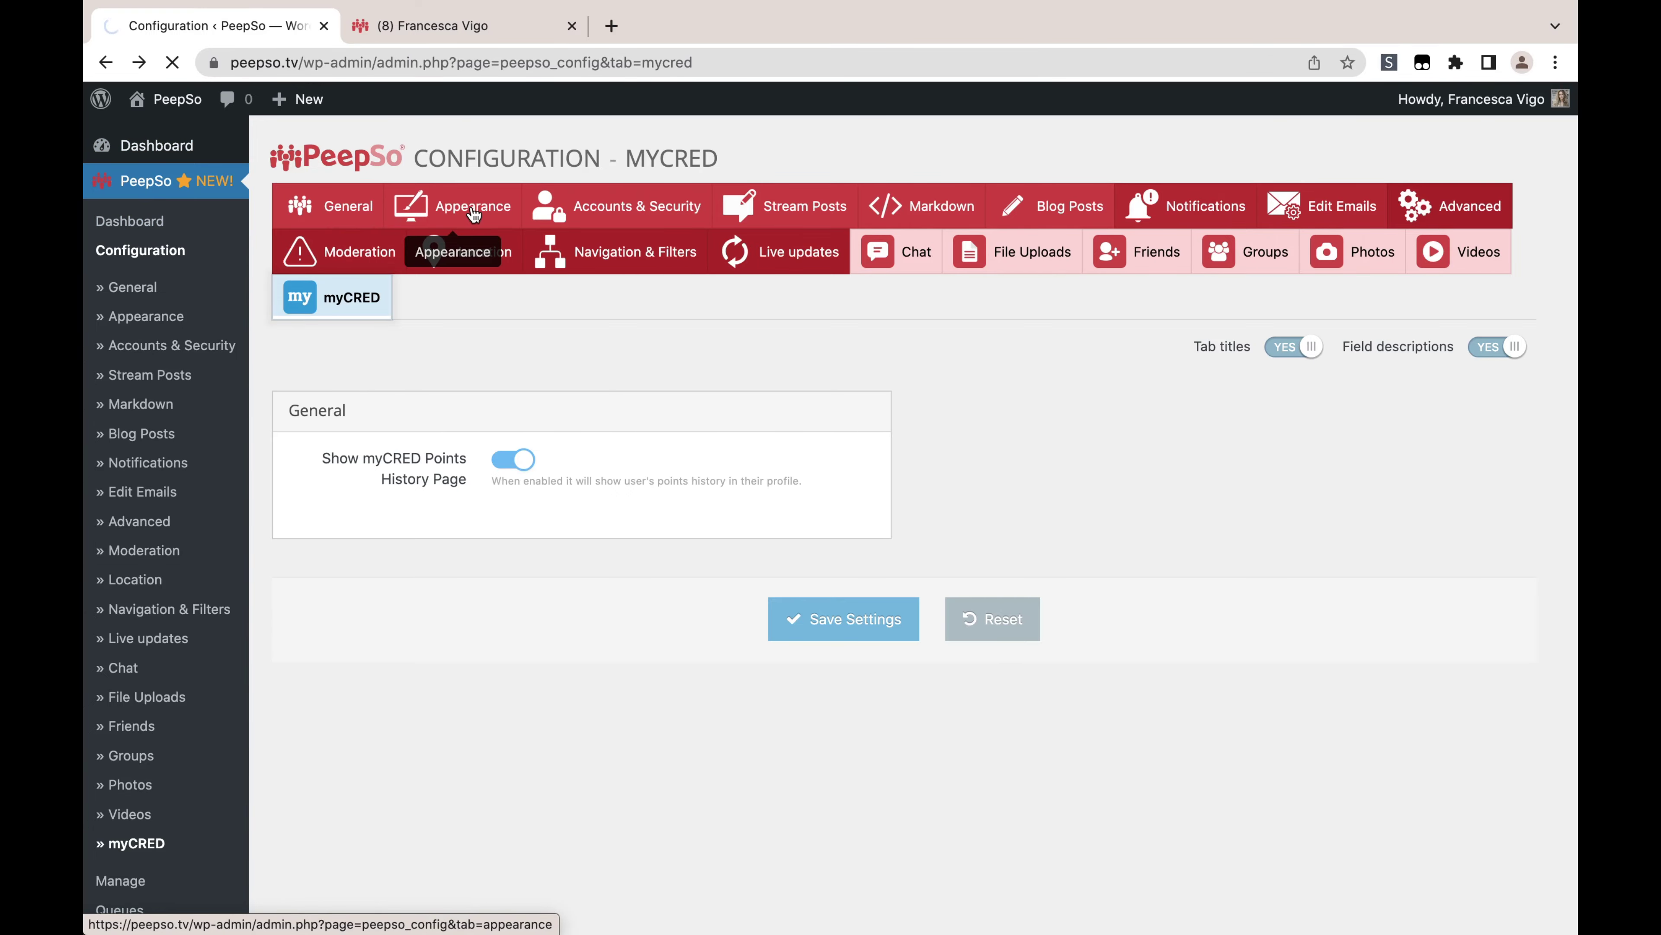
scroll(831, 624, down, 20)
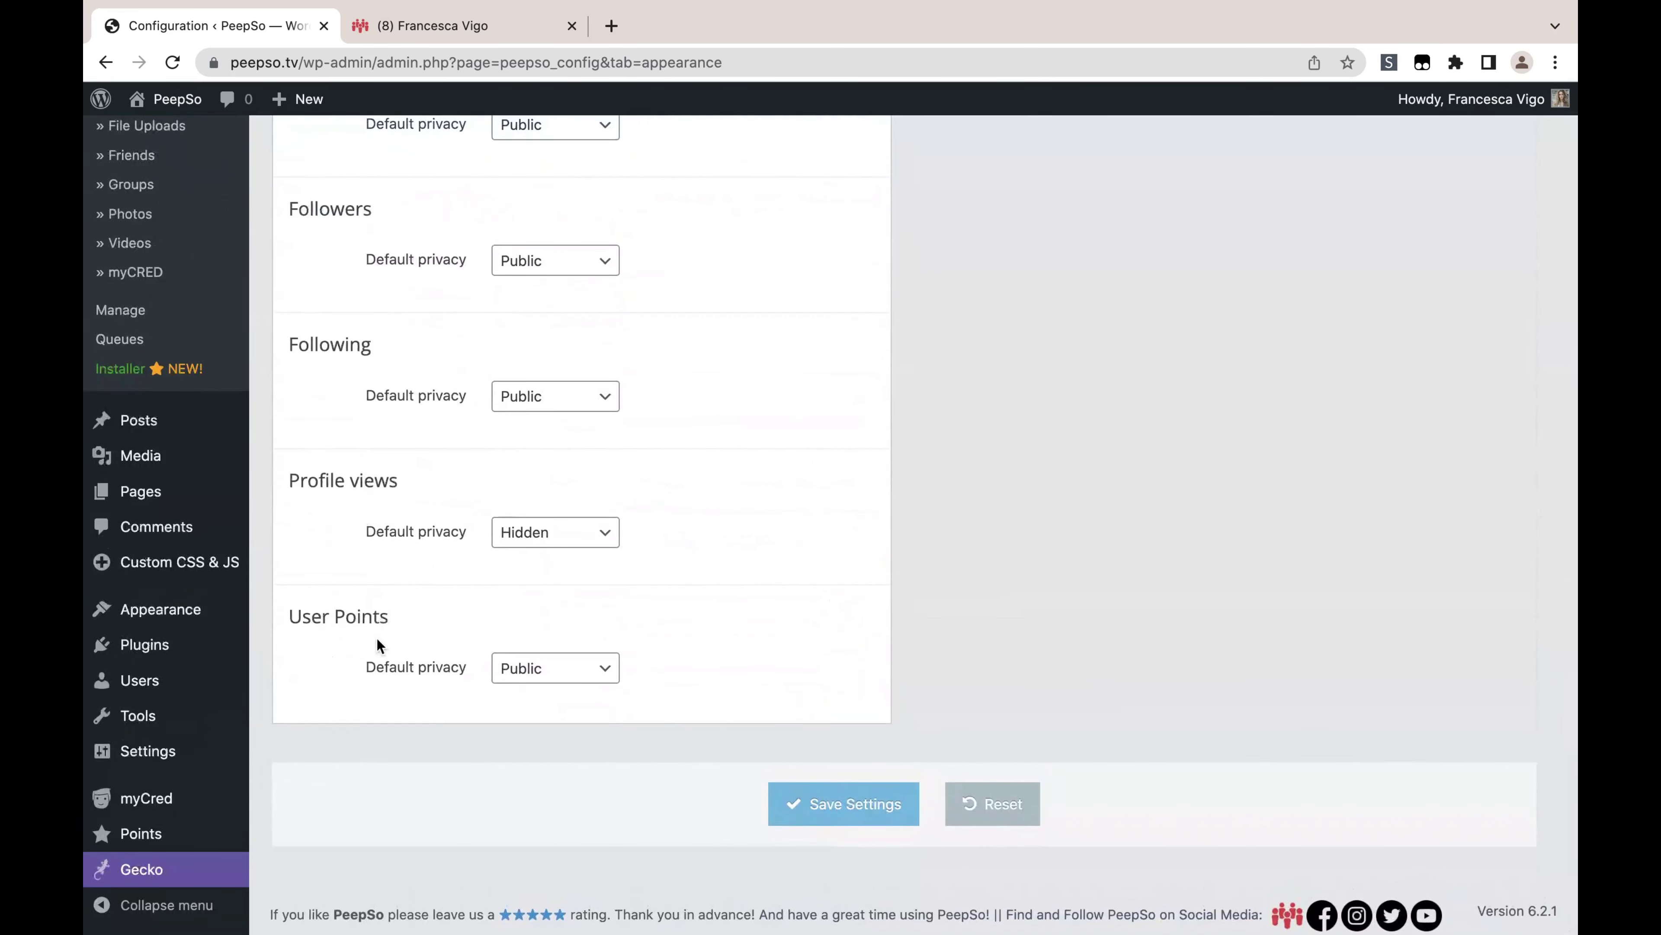
scroll(427, 516, up, 10)
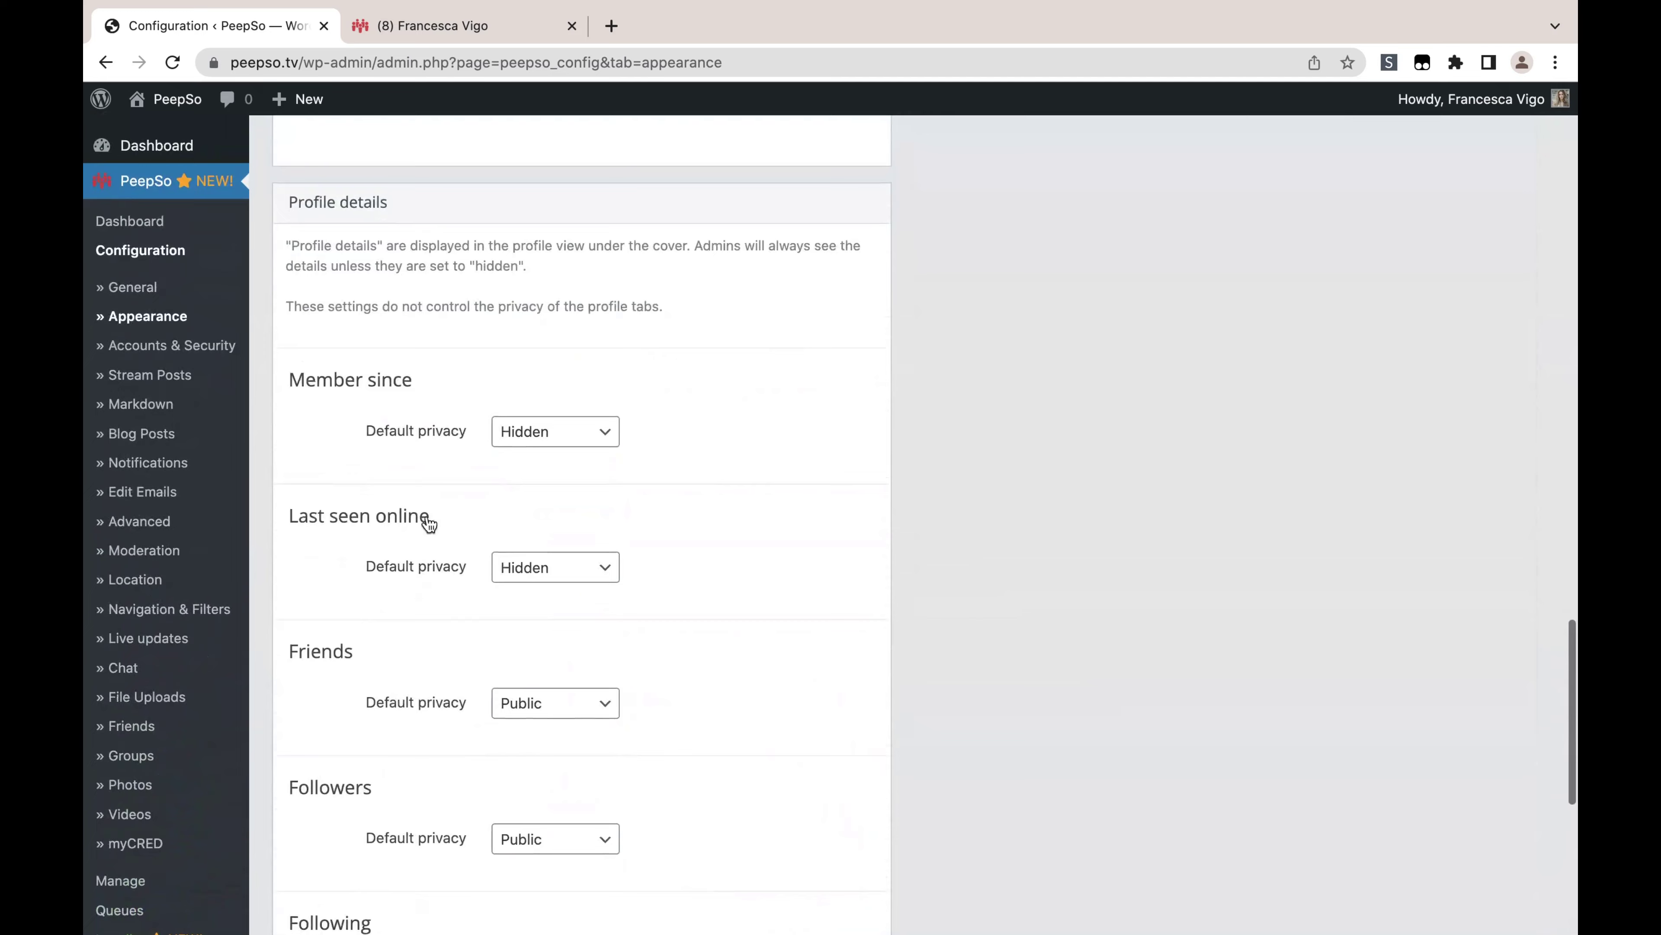
scroll(406, 497, up, 1)
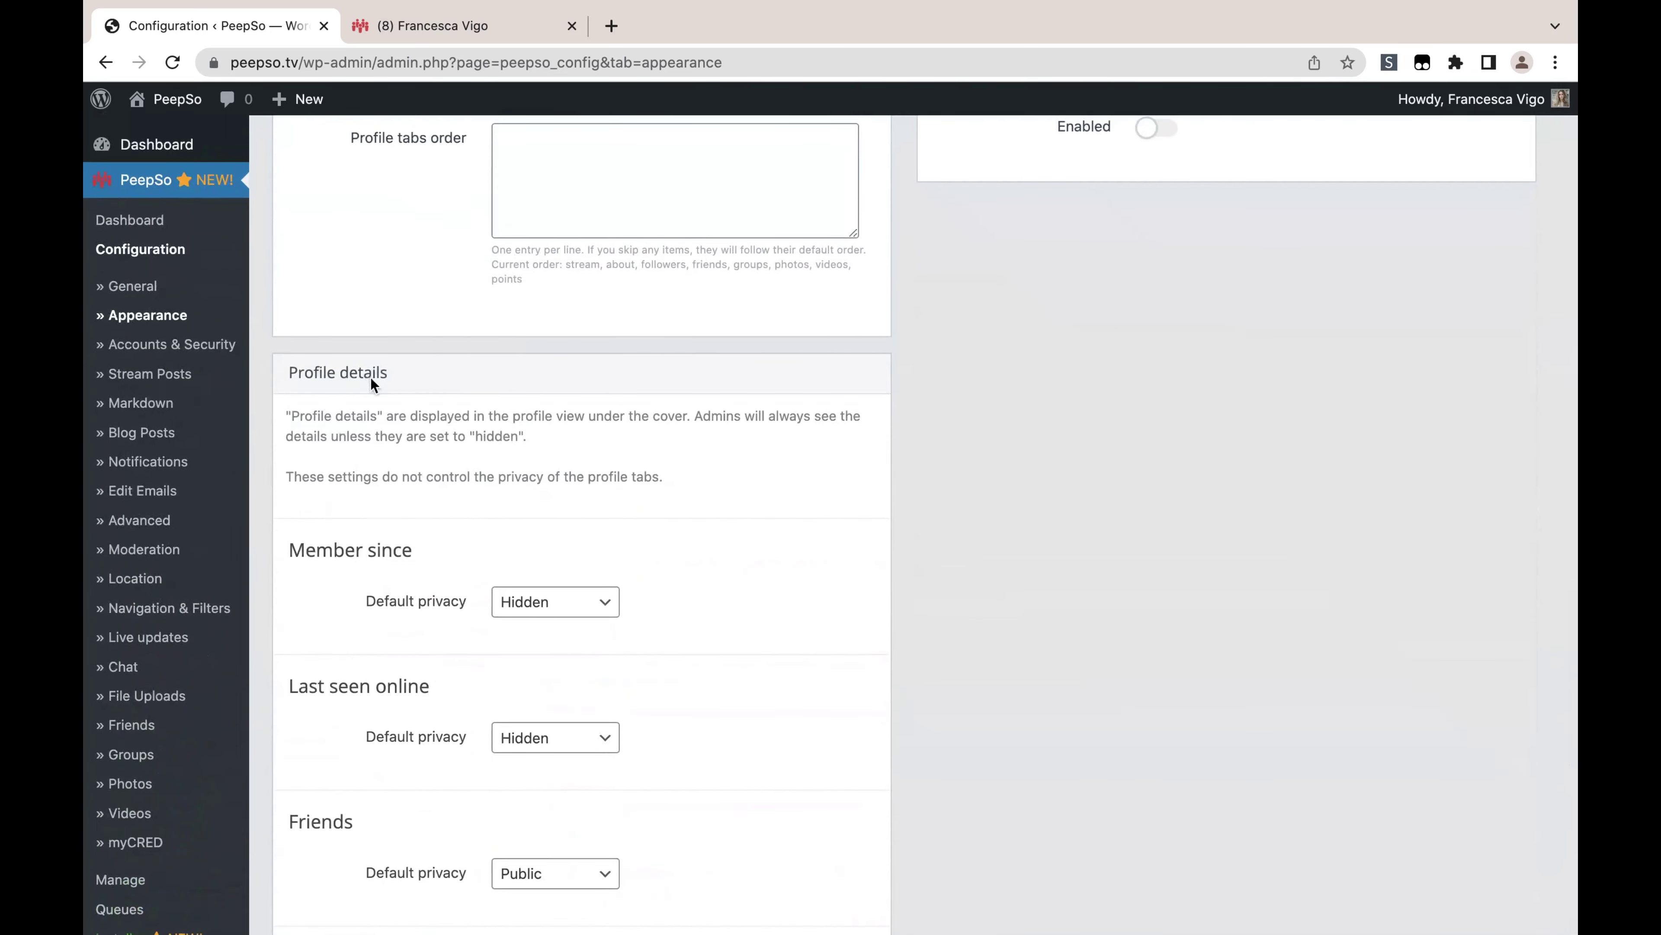
scroll(405, 406, down, 11)
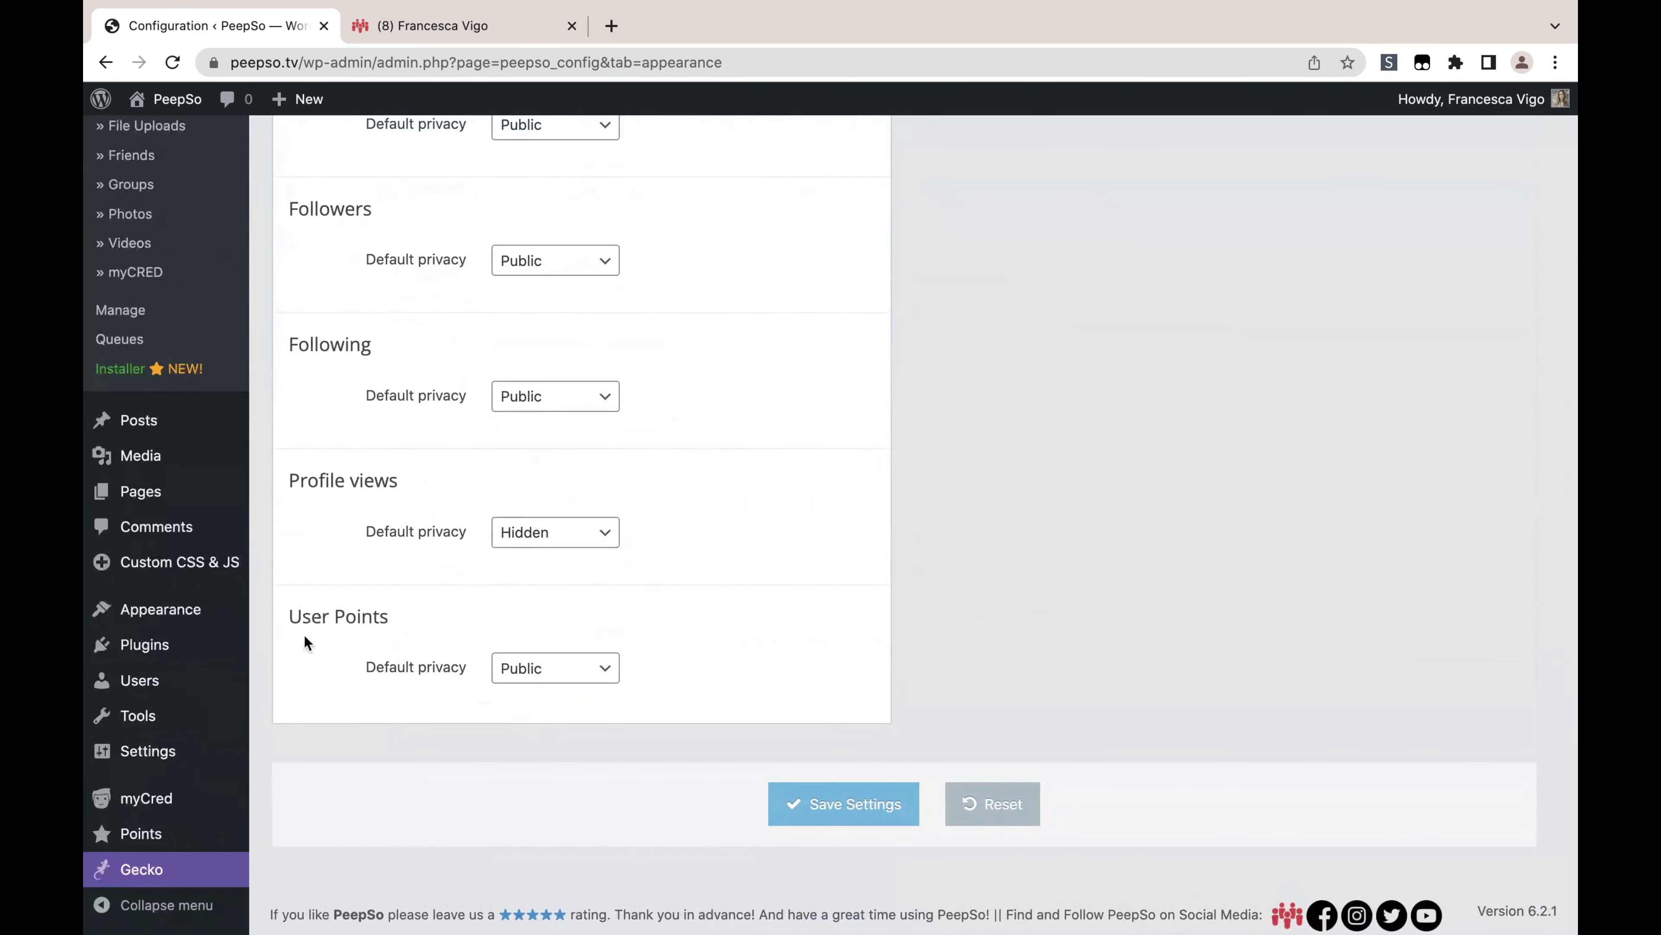
click(602, 669)
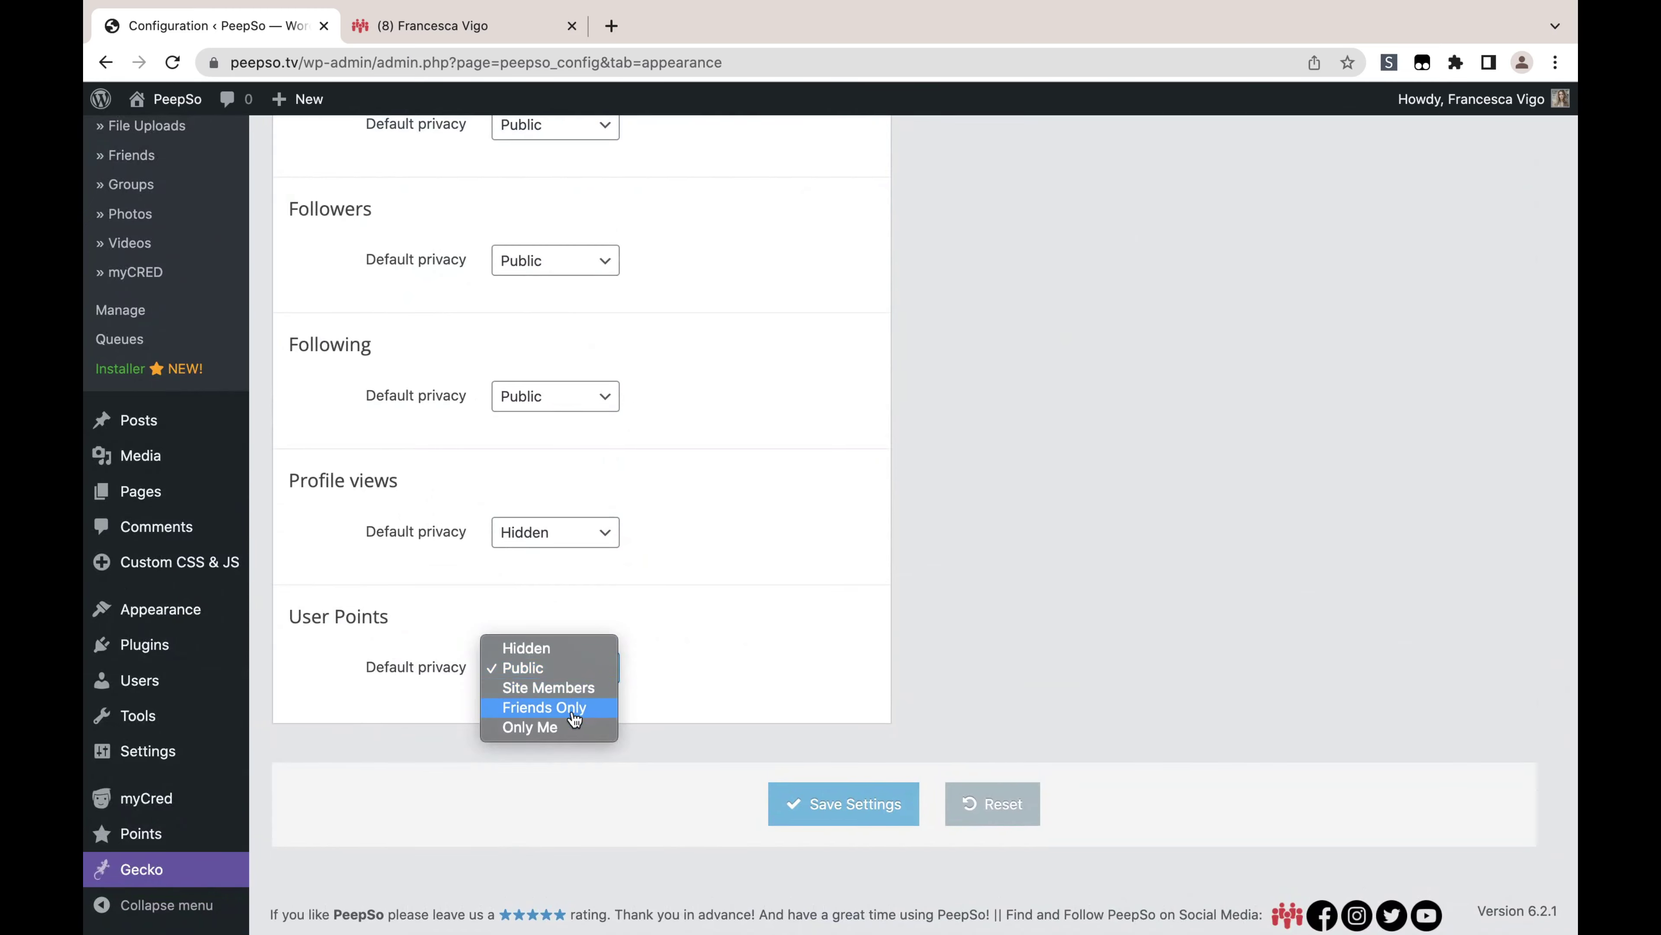
click(538, 648)
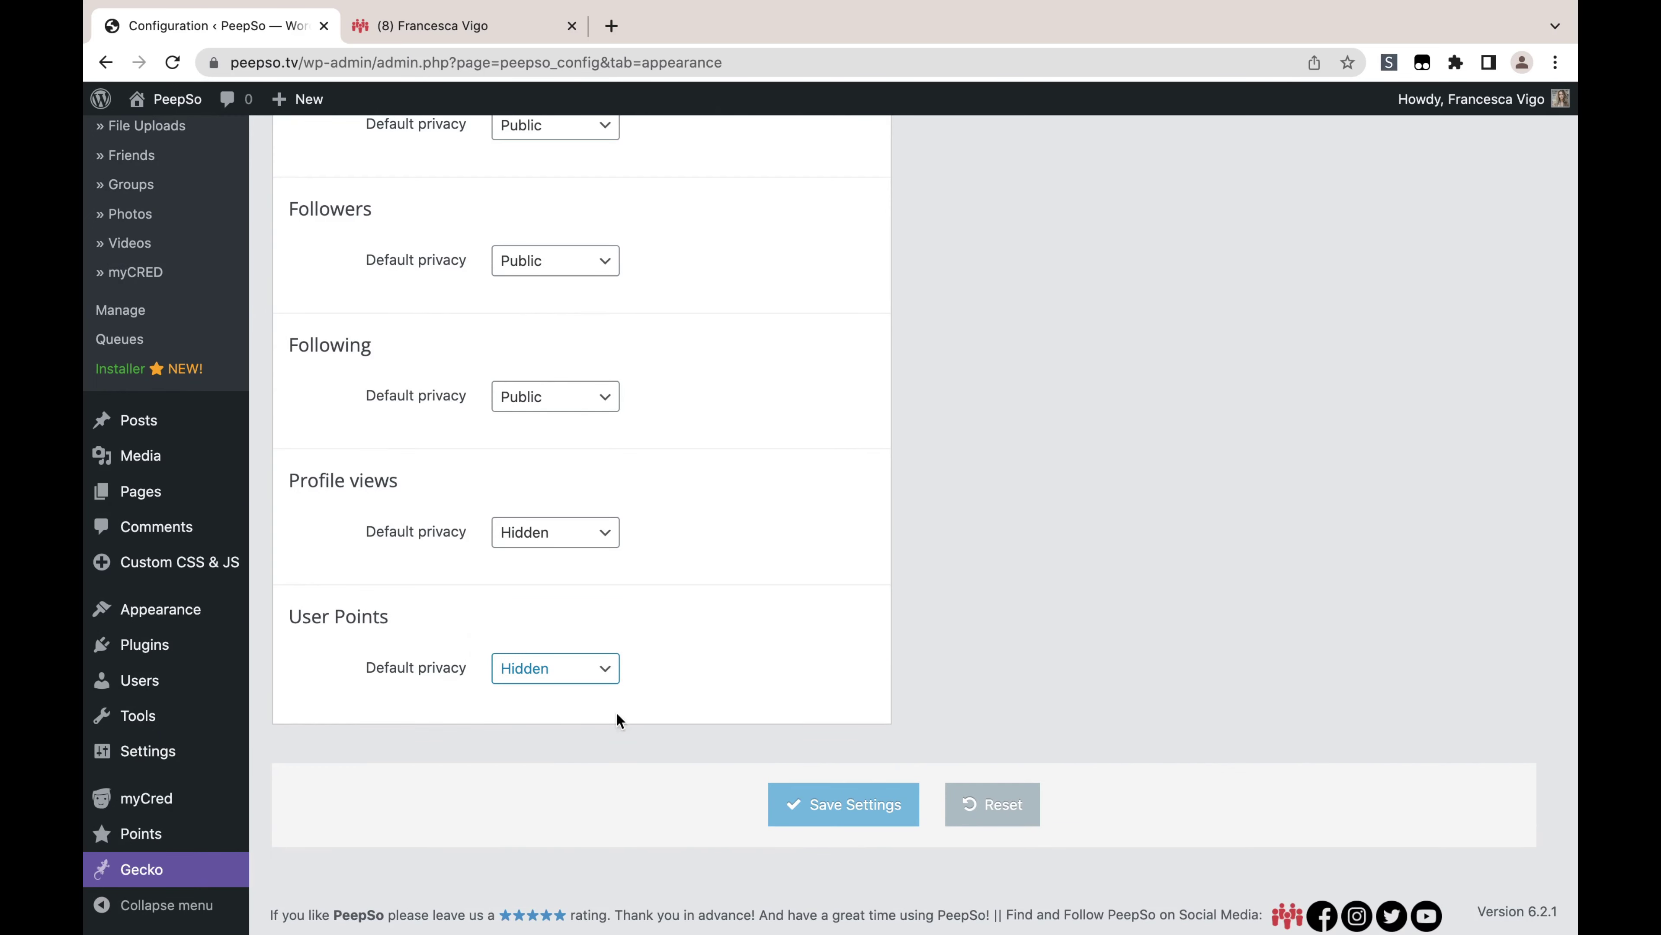
click(812, 802)
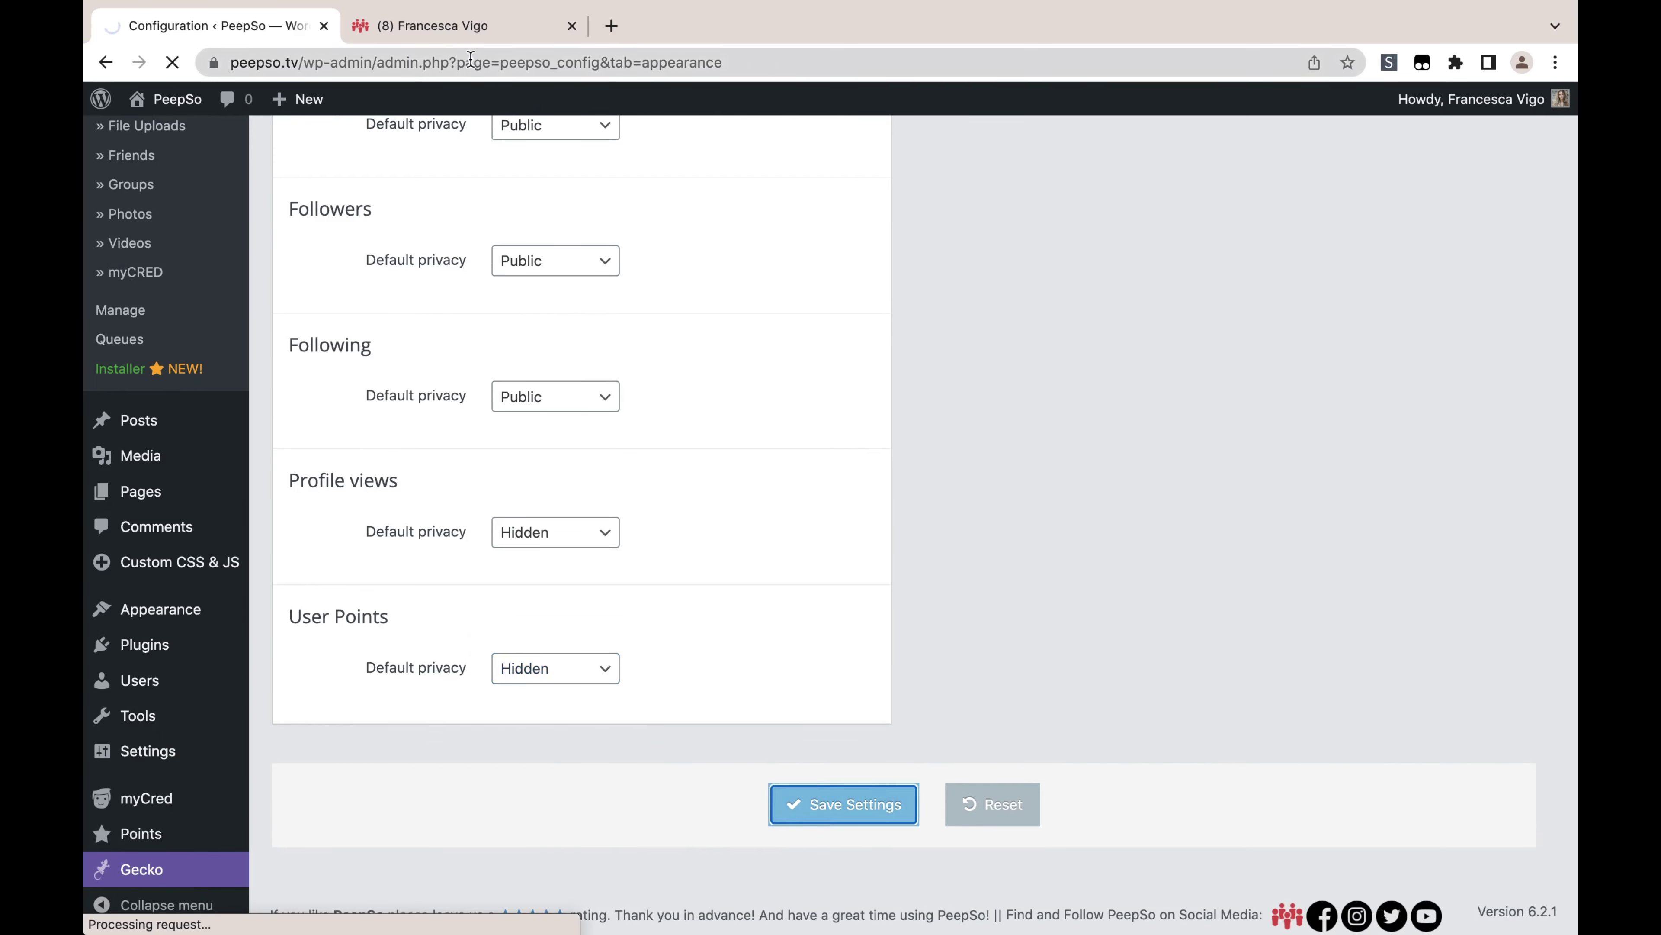
Confirm points are hidden on the profile, then change User Points privacy to Friends Only and save
click(422, 21)
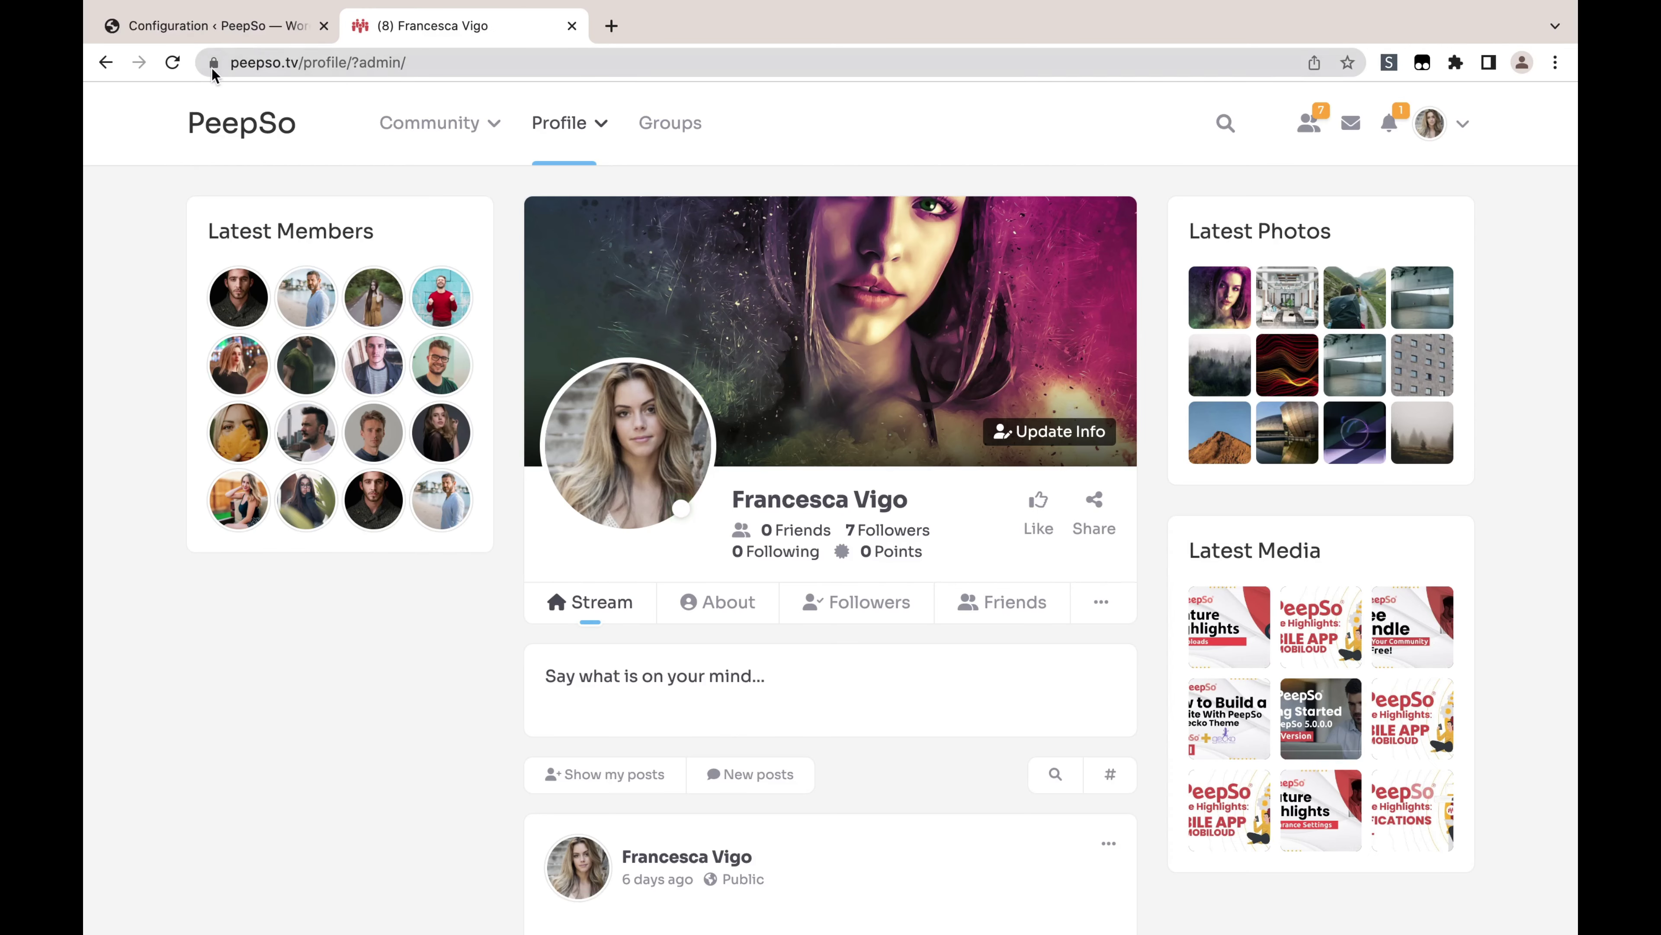
click(173, 65)
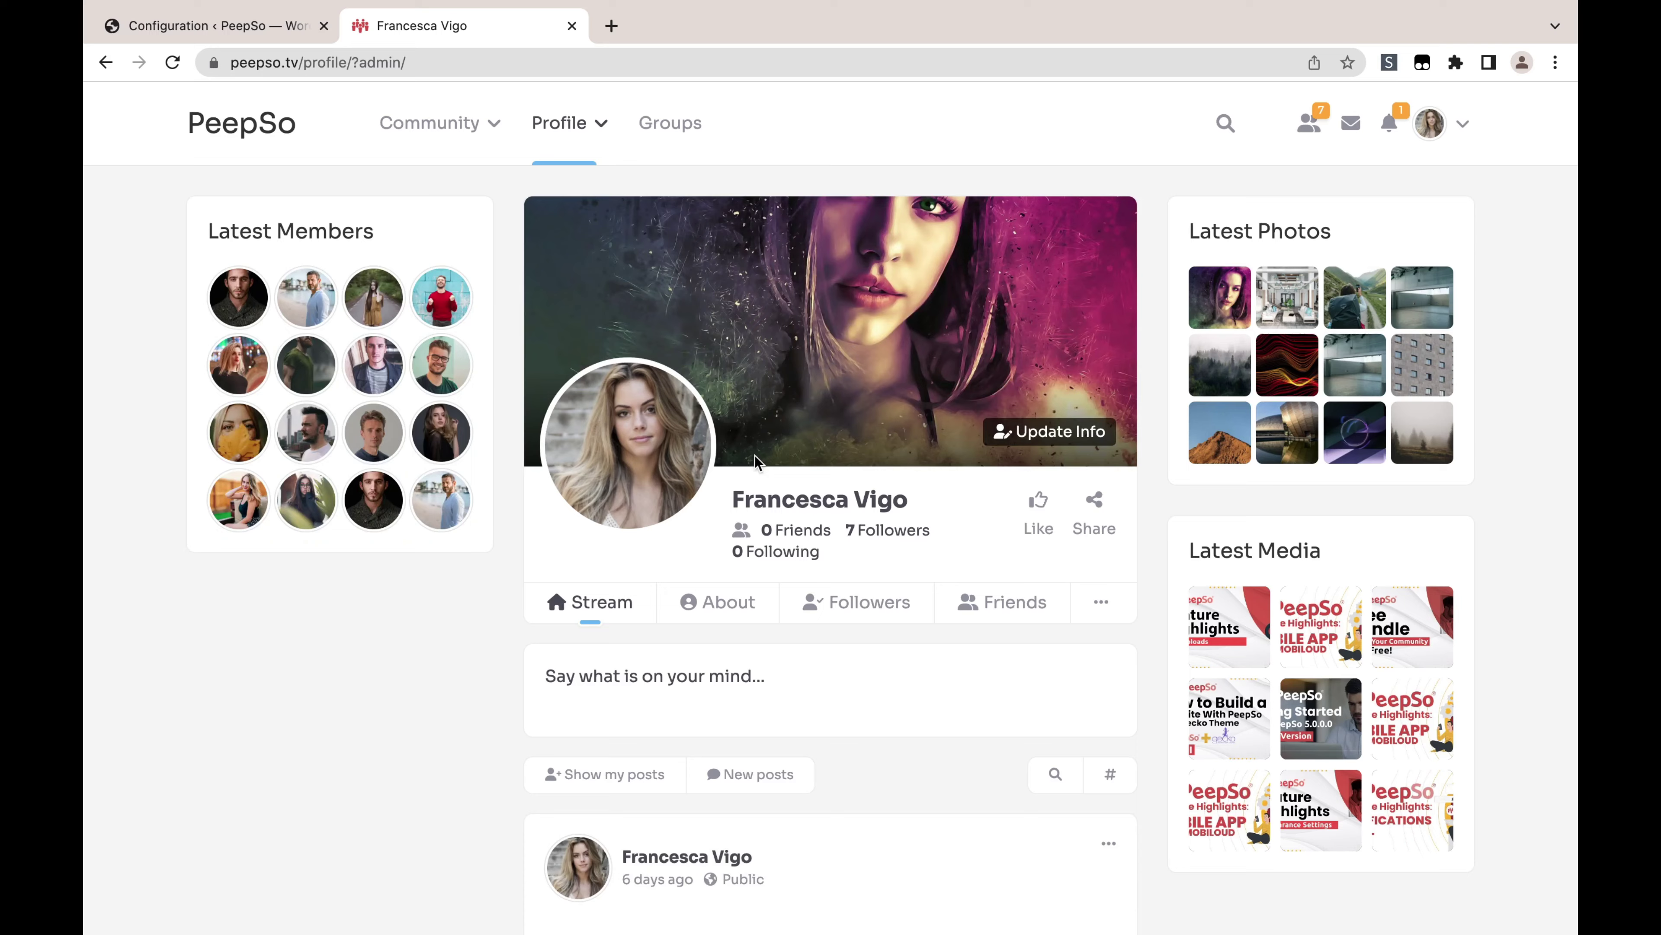
click(265, 26)
scroll(520, 523, down, 20)
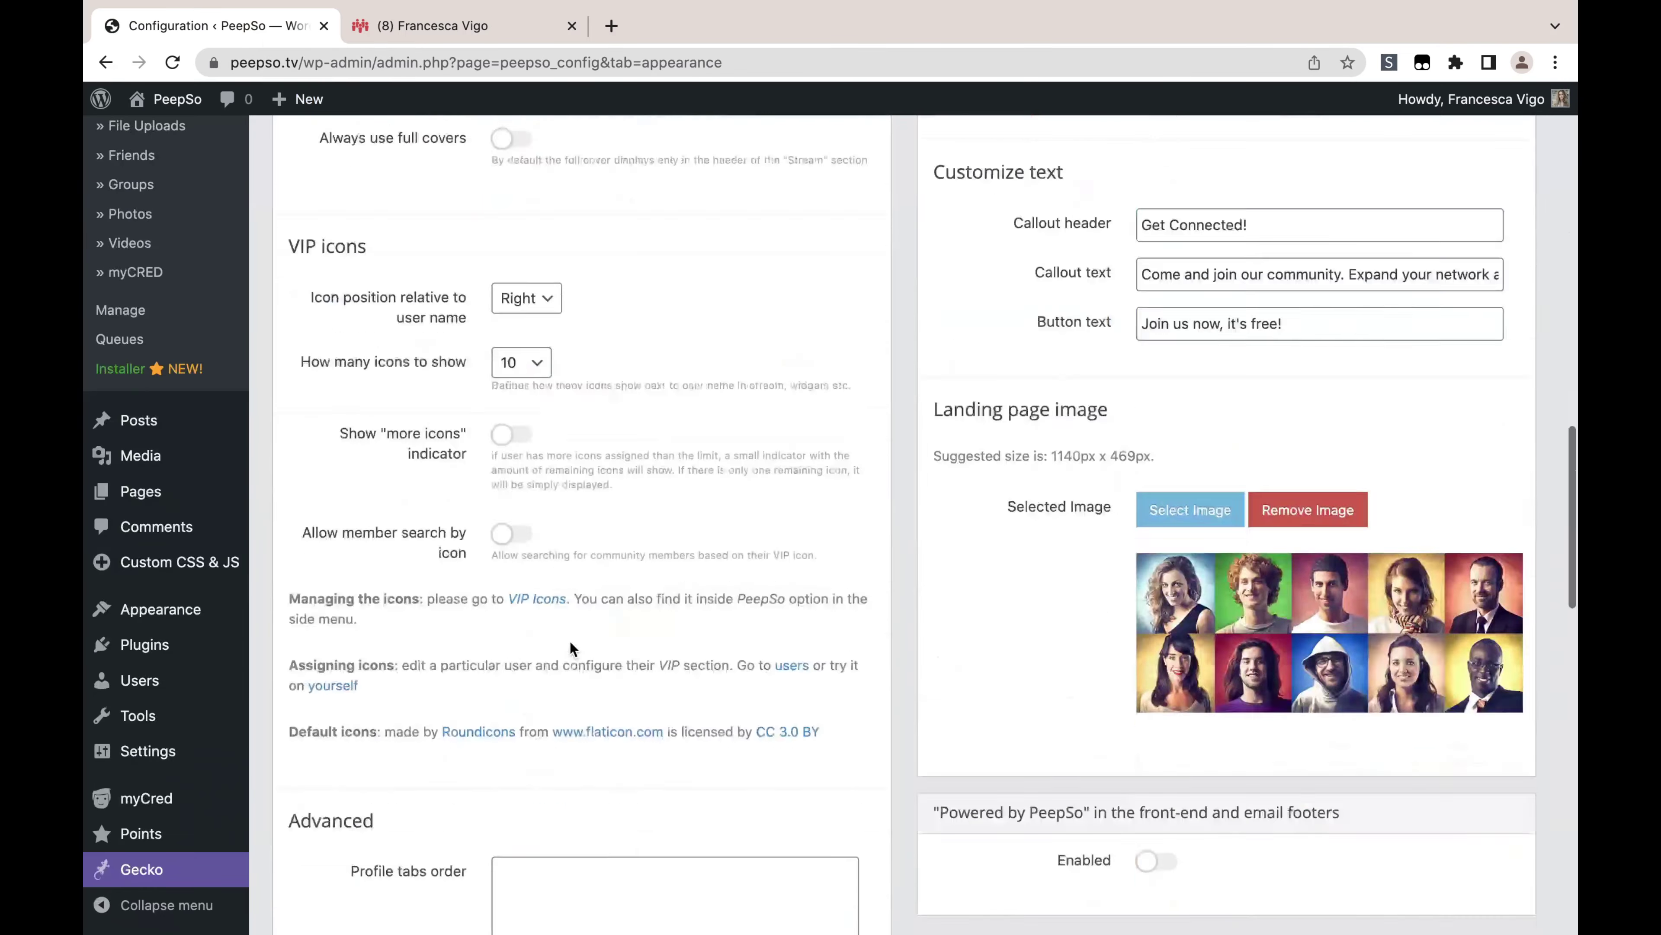
click(612, 668)
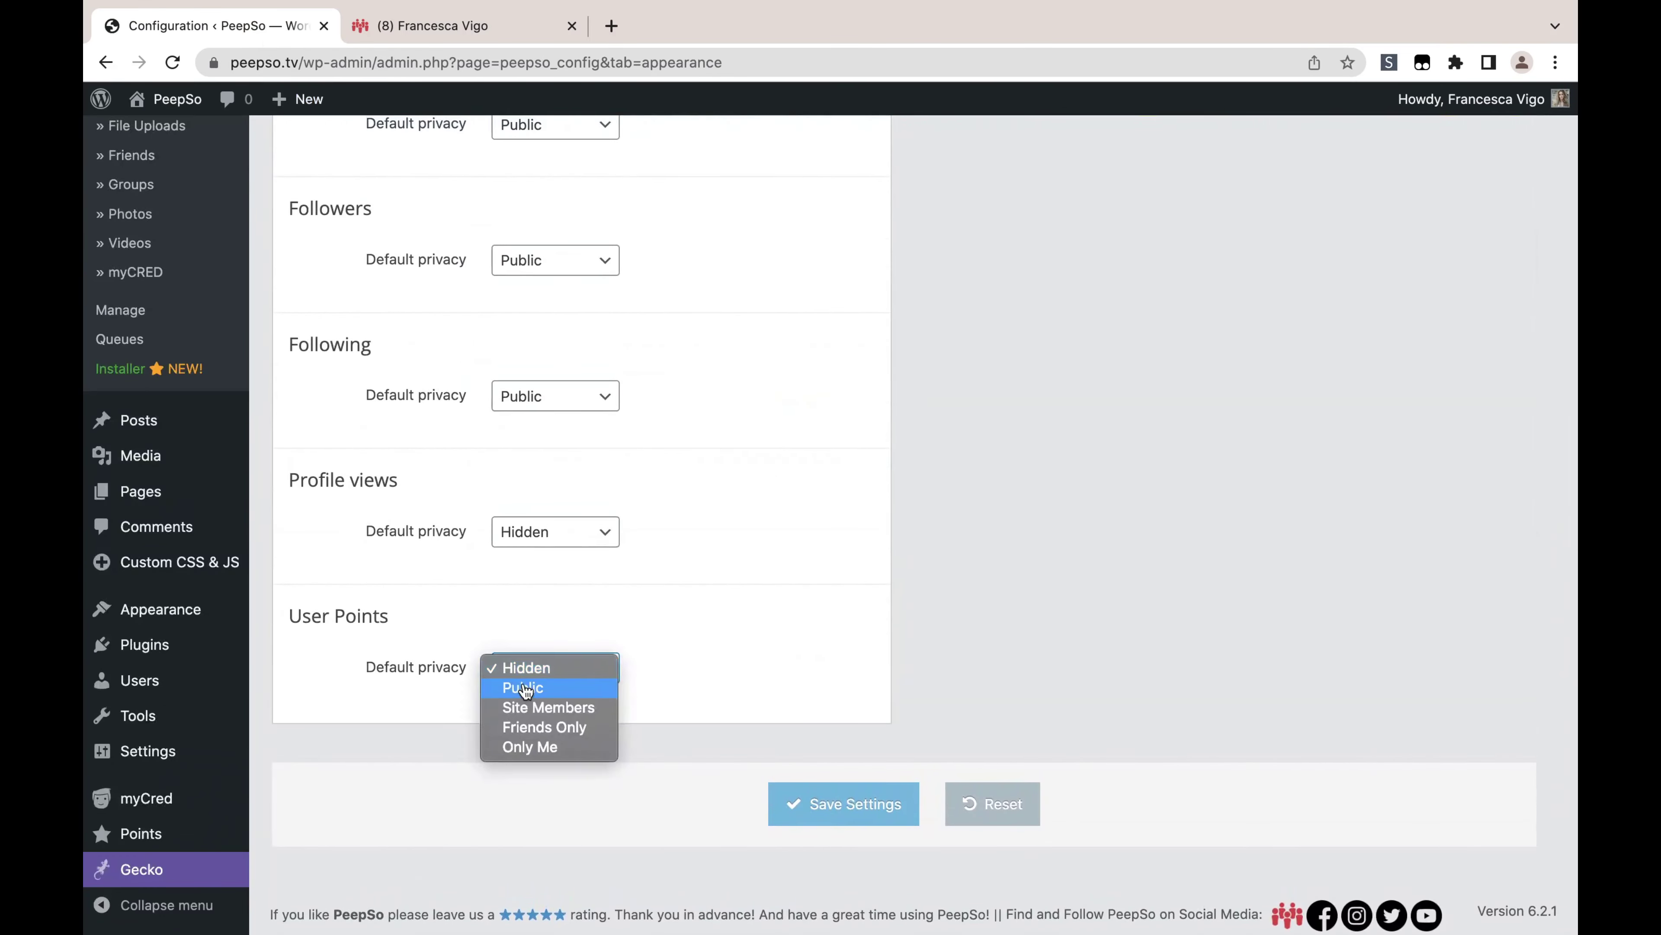
click(546, 727)
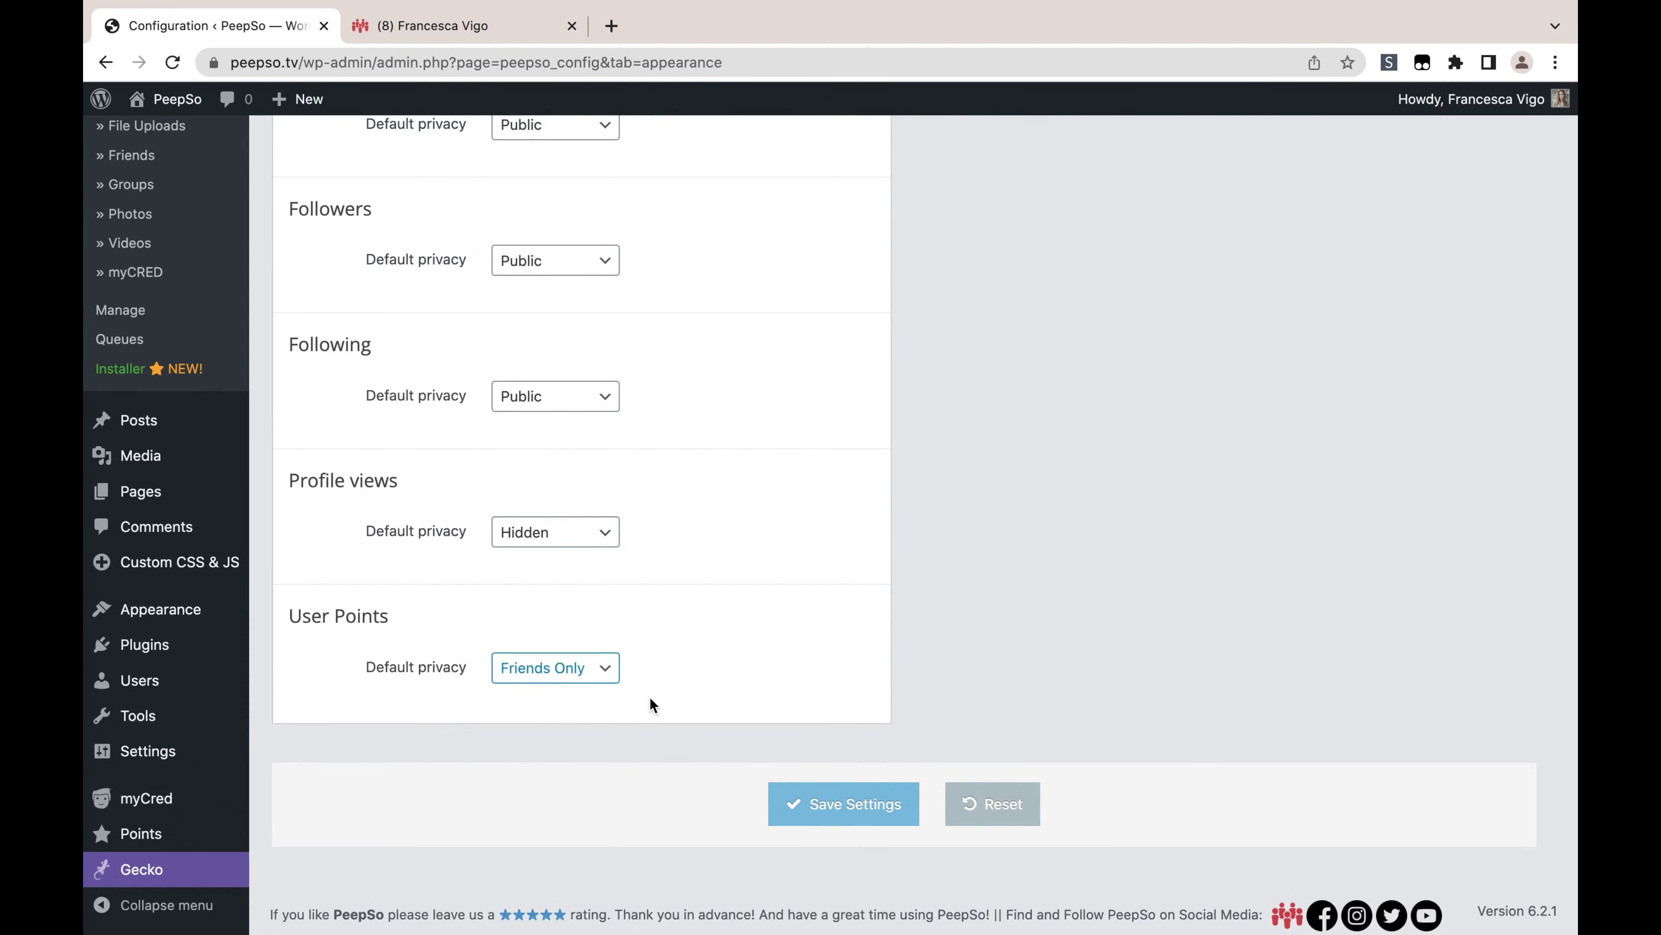
click(818, 807)
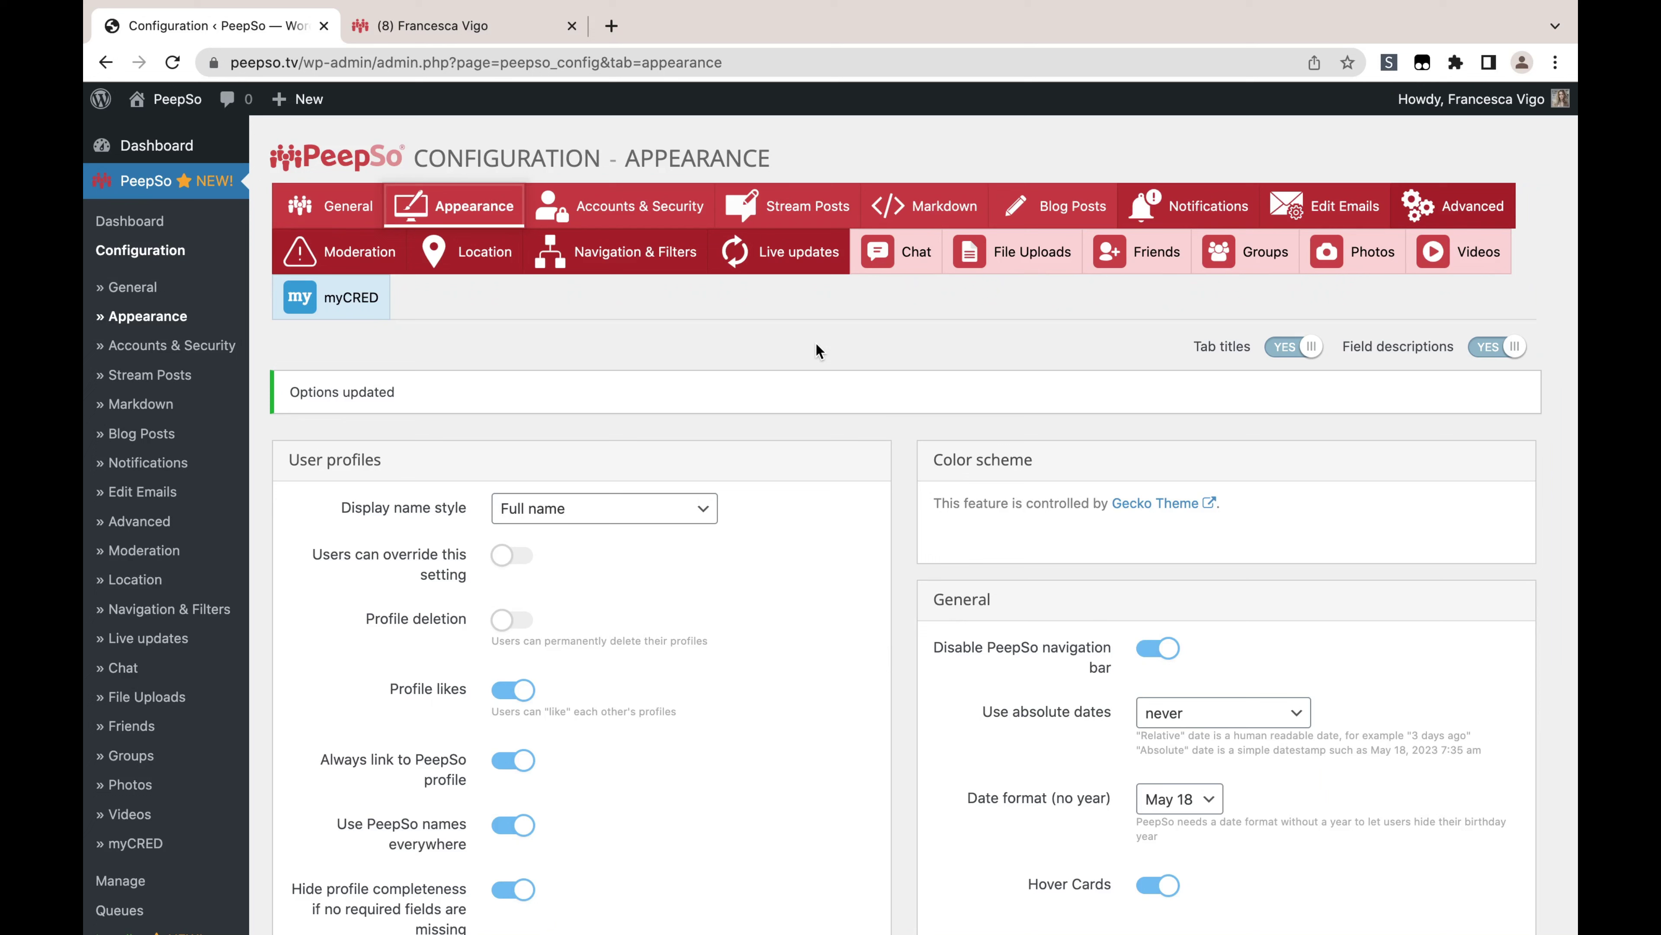
click(458, 26)
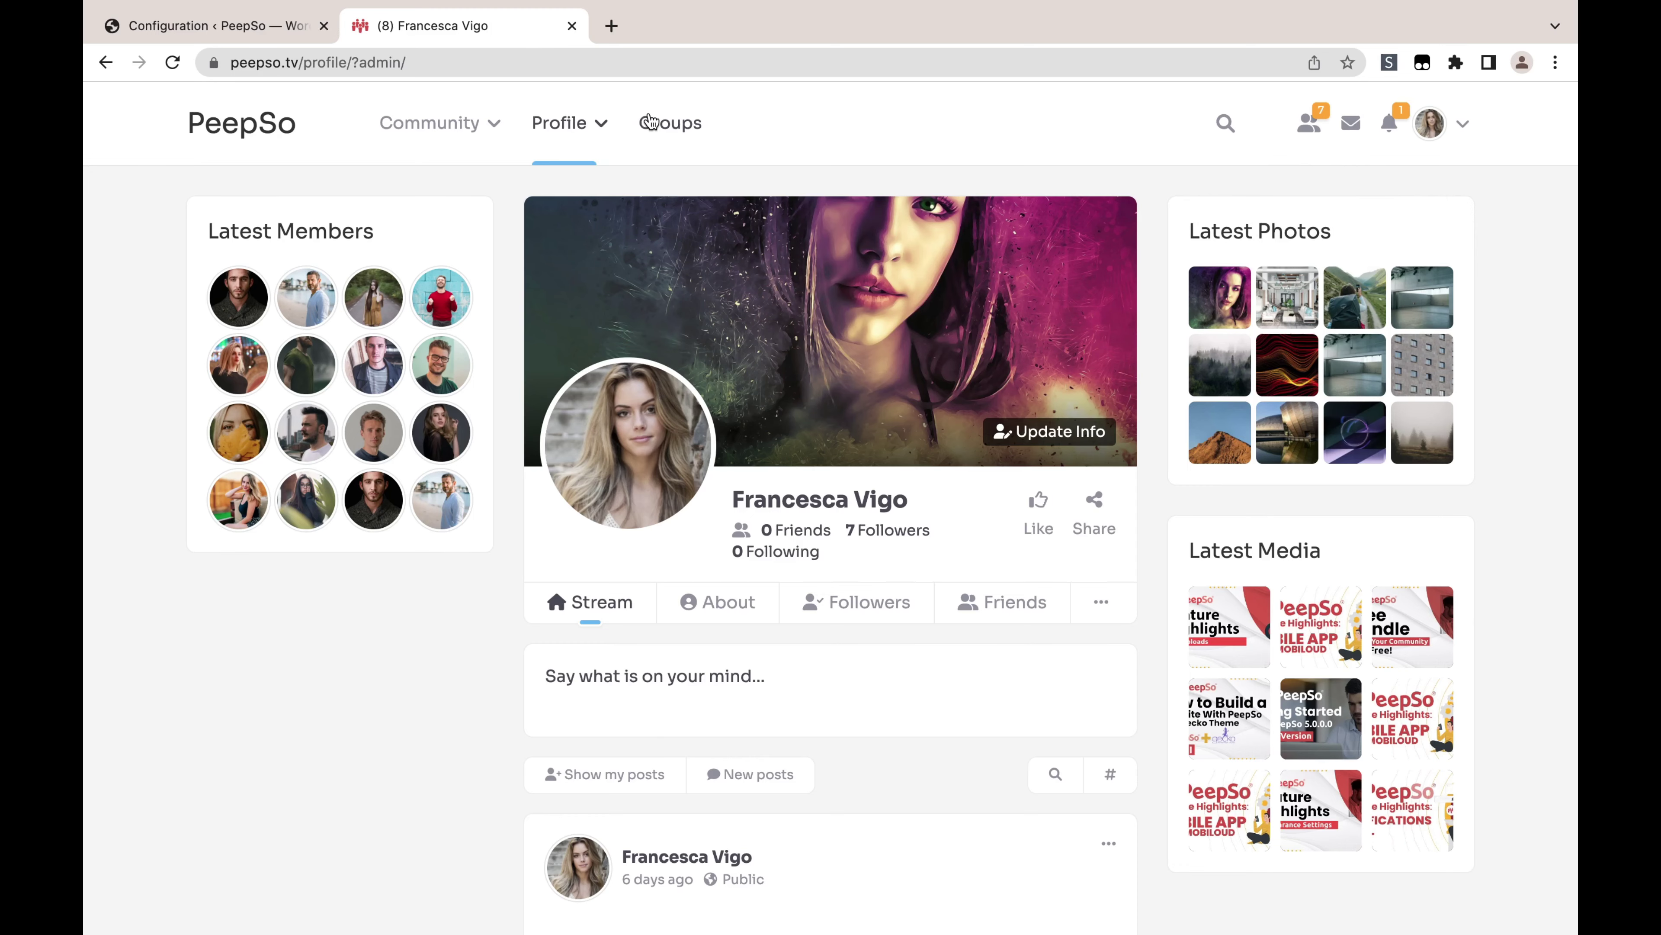
click(199, 29)
Add the (myCRED) My Balance widget to Sidebar Right on the Widgets page
scroll(189, 229, down, 10)
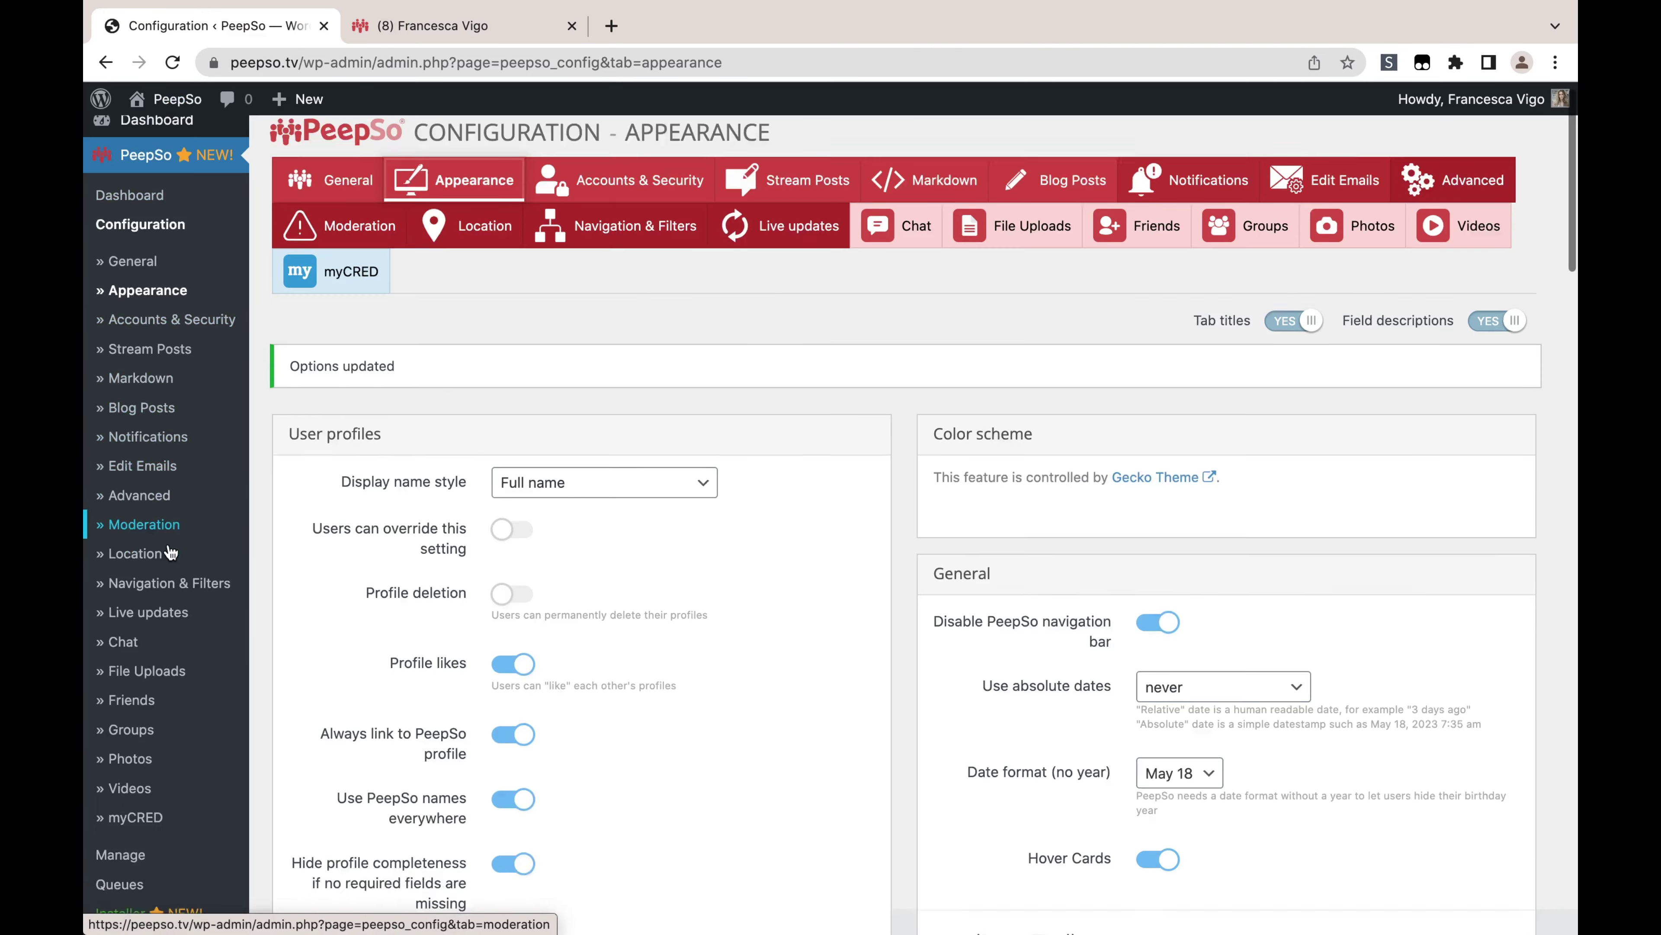
mouse_move(164, 626)
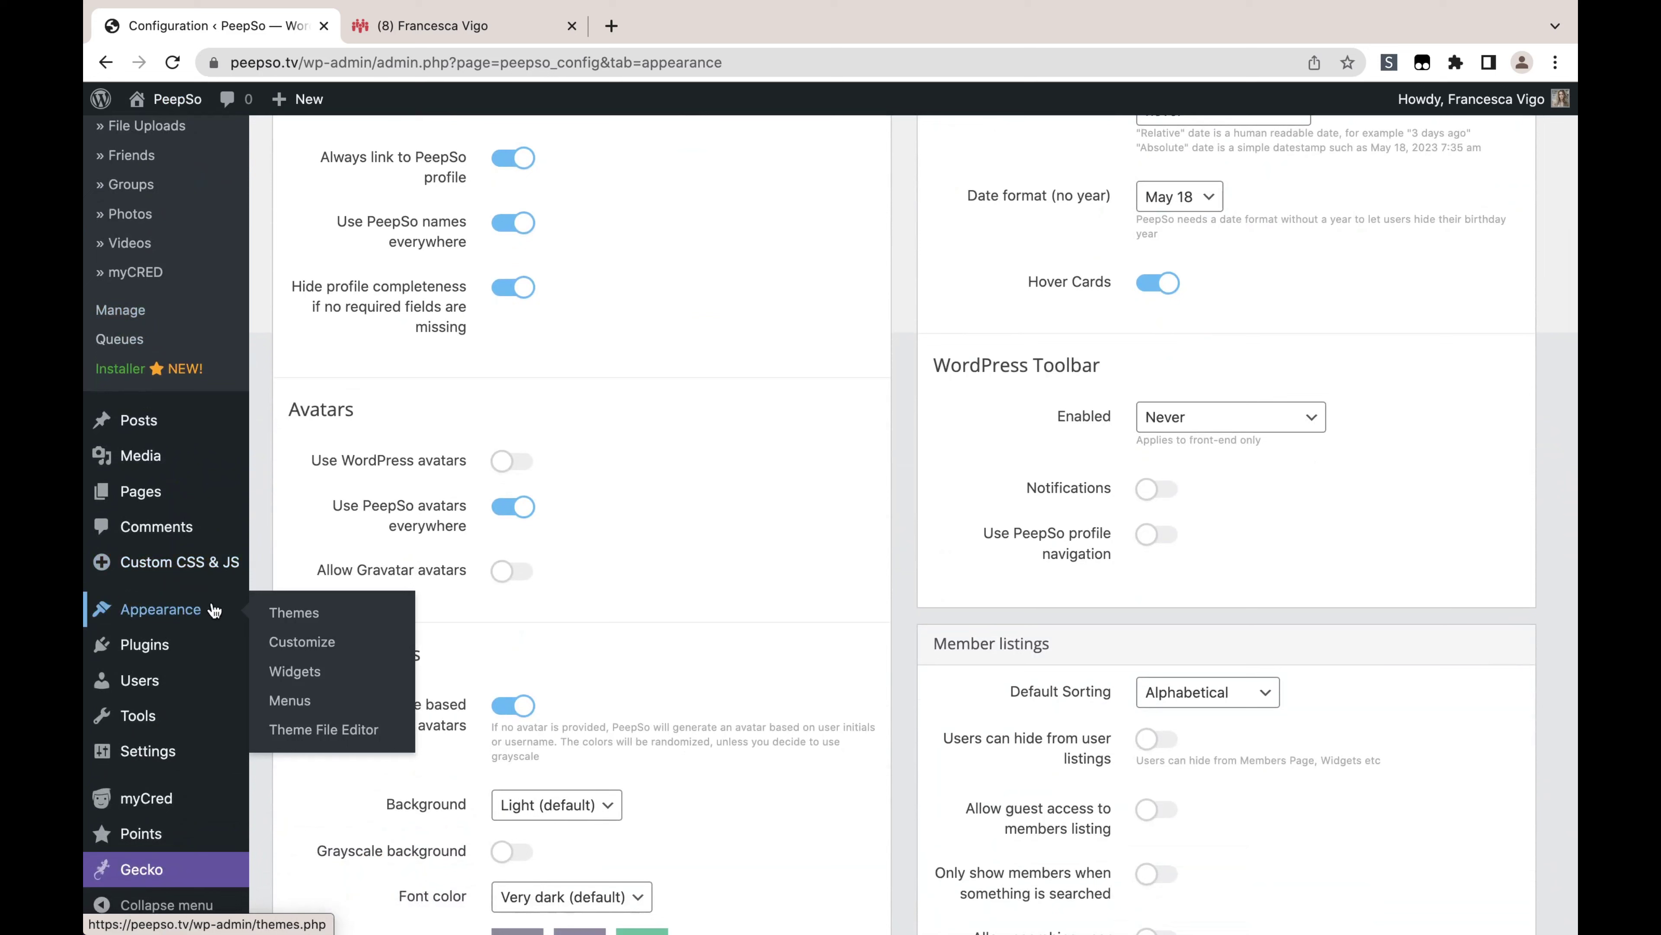
click(305, 678)
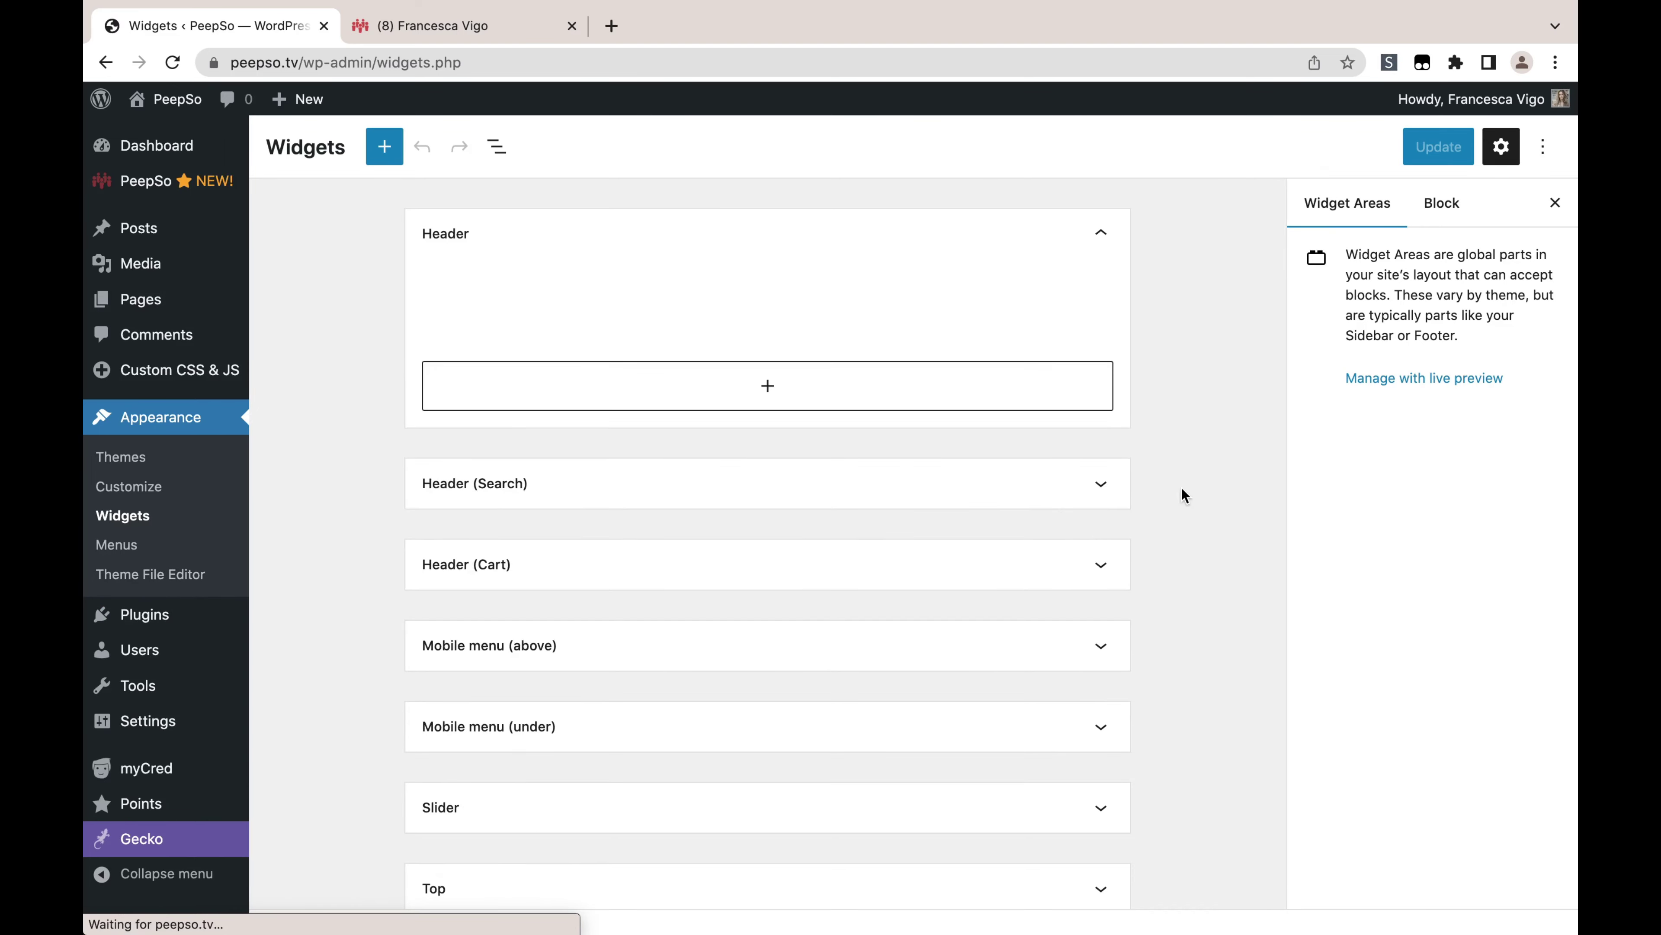
scroll(1182, 489, down, 5)
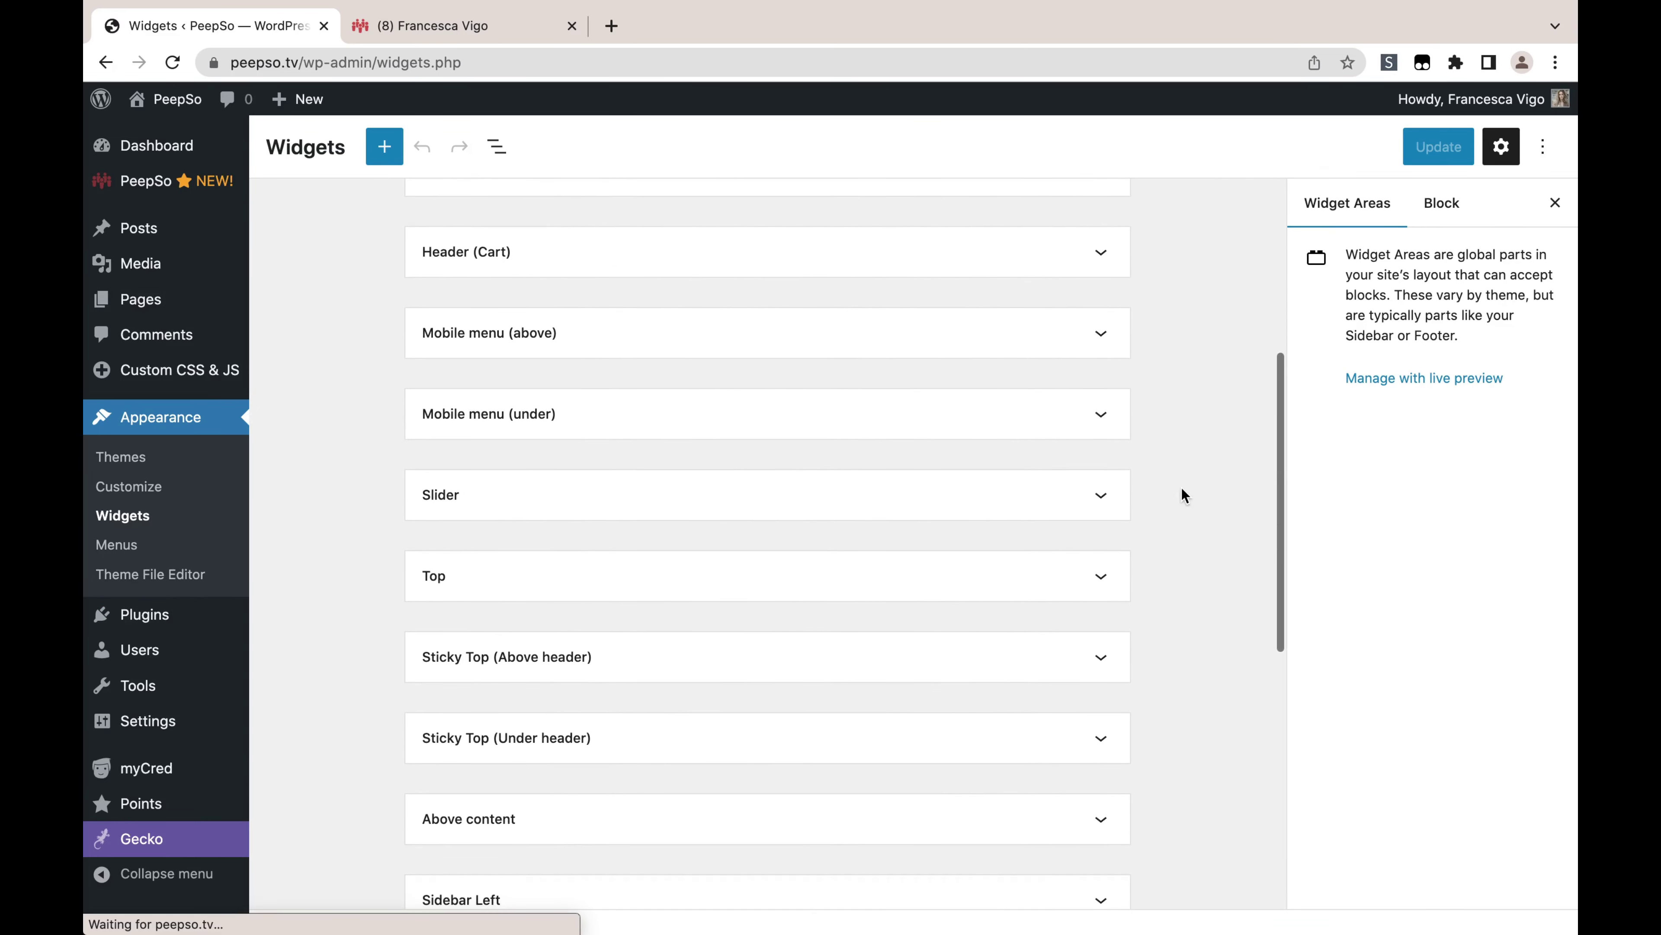
scroll(1182, 489, down, 8)
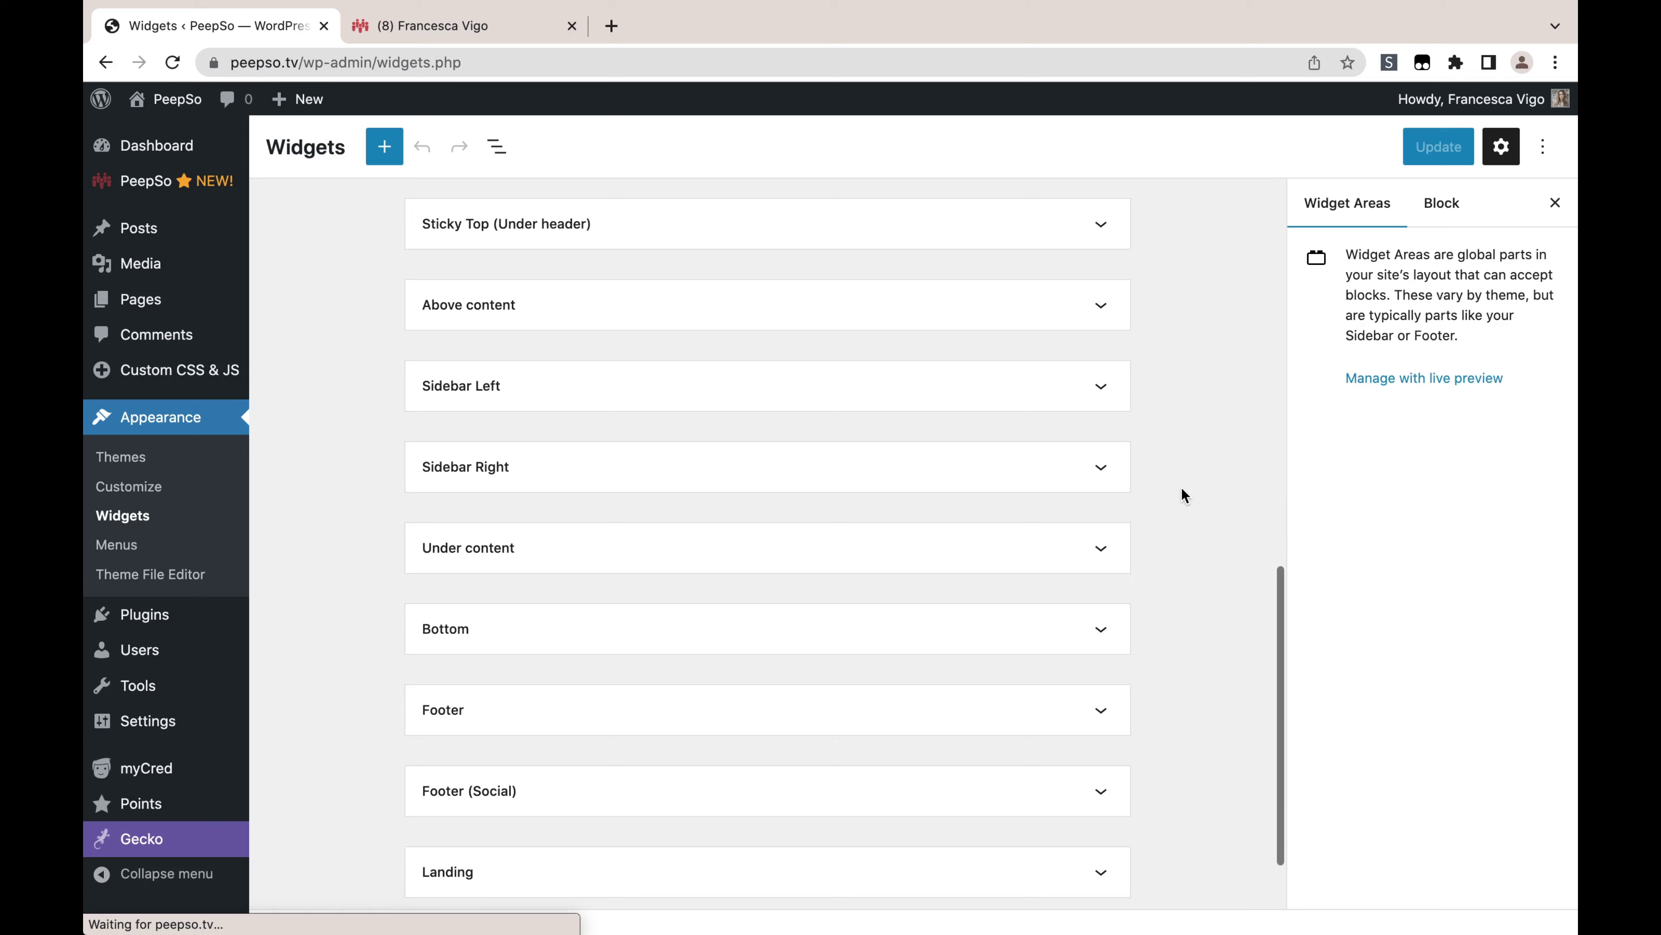
click(611, 483)
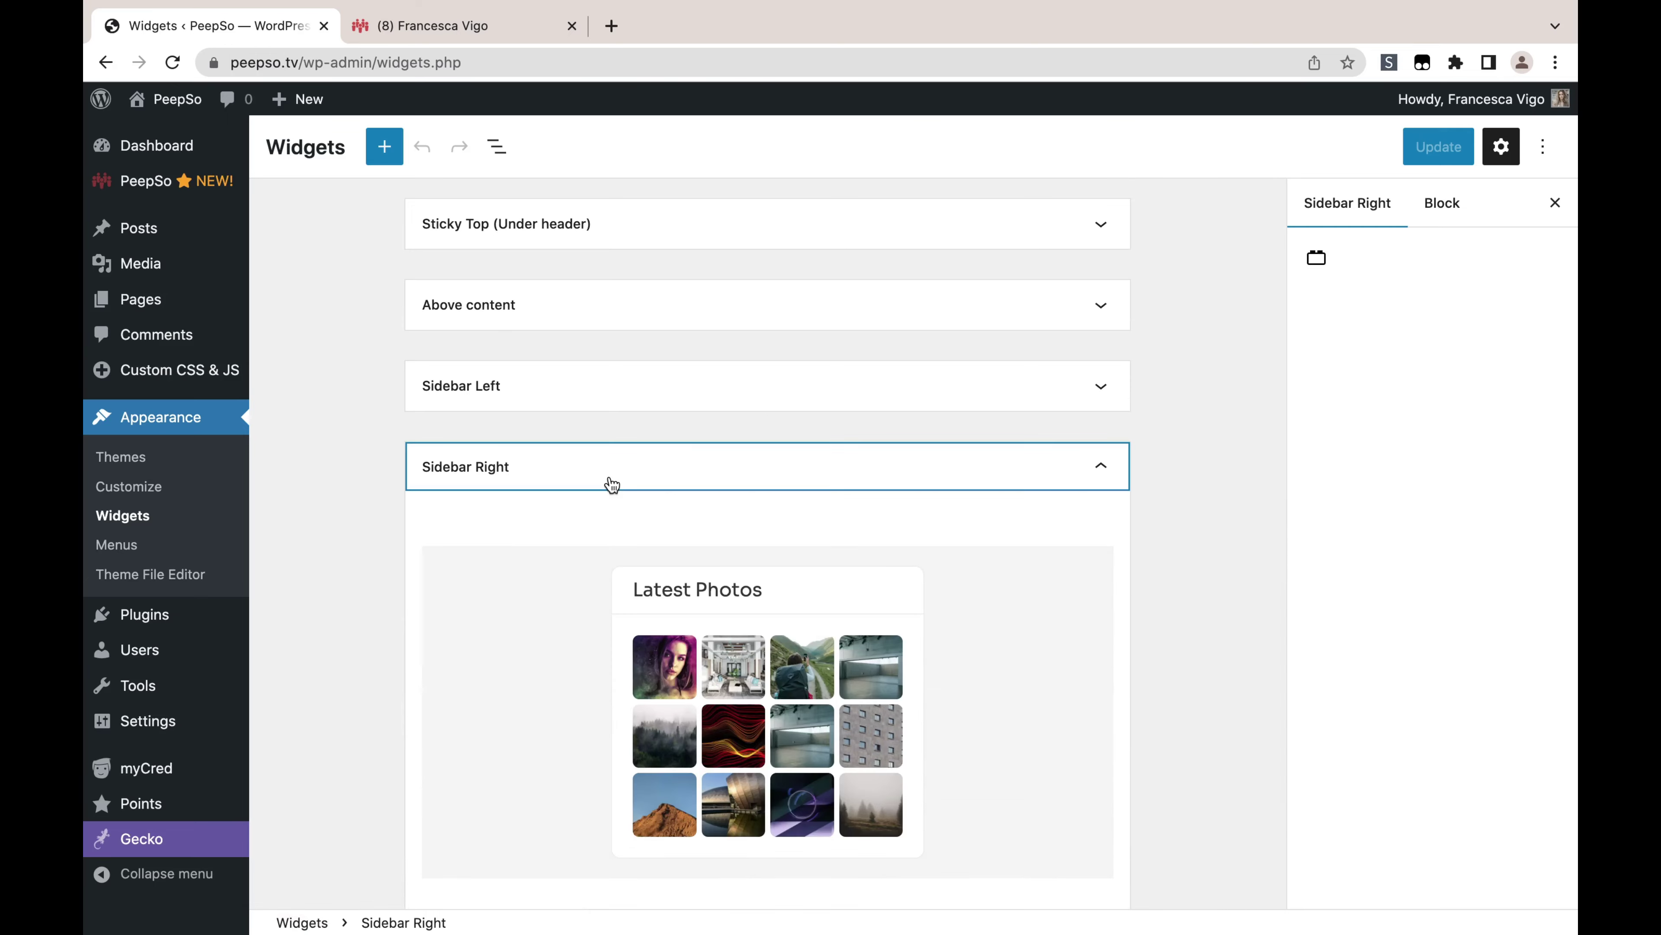
scroll(760, 508, down, 11)
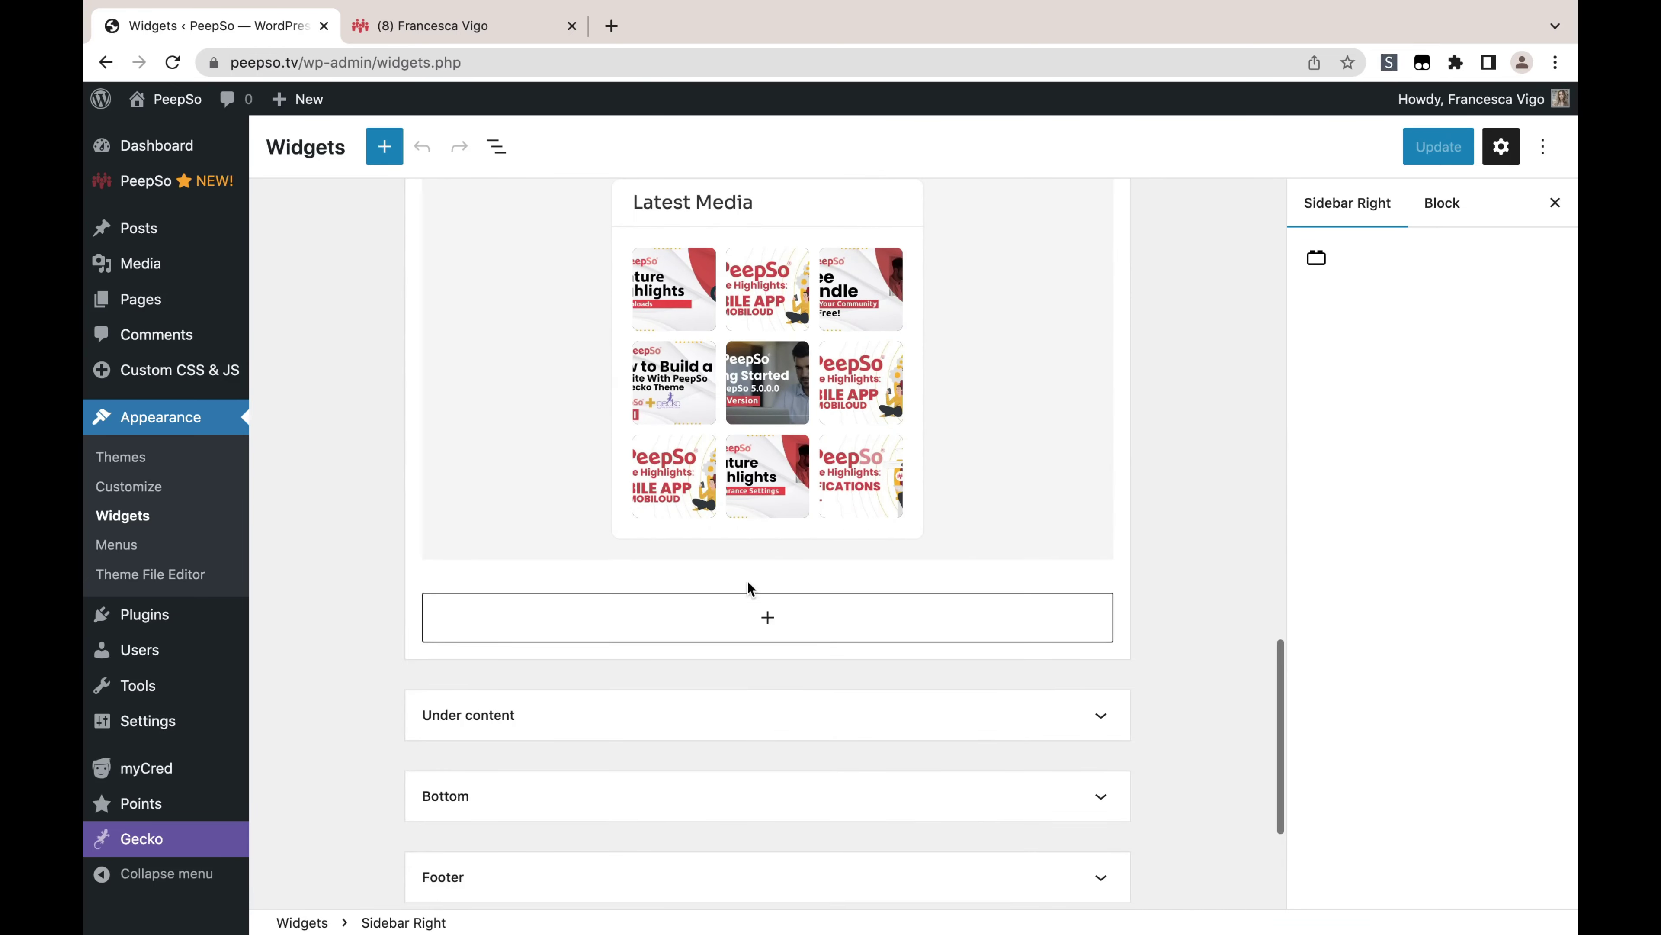
click(768, 618)
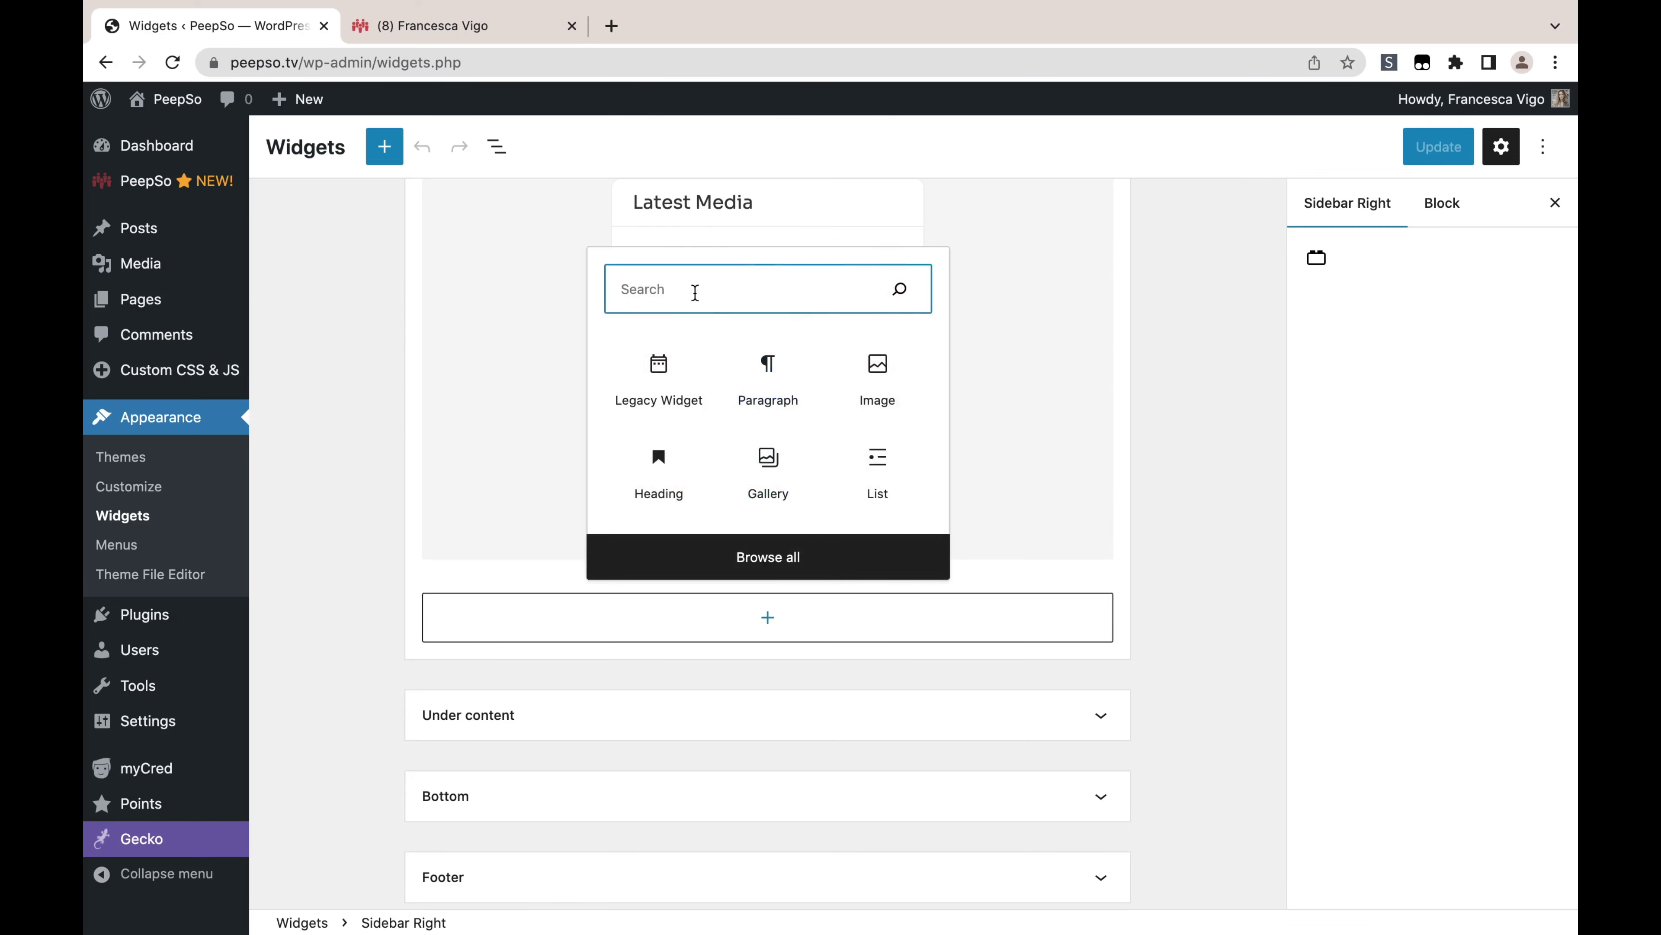
text(mycred)
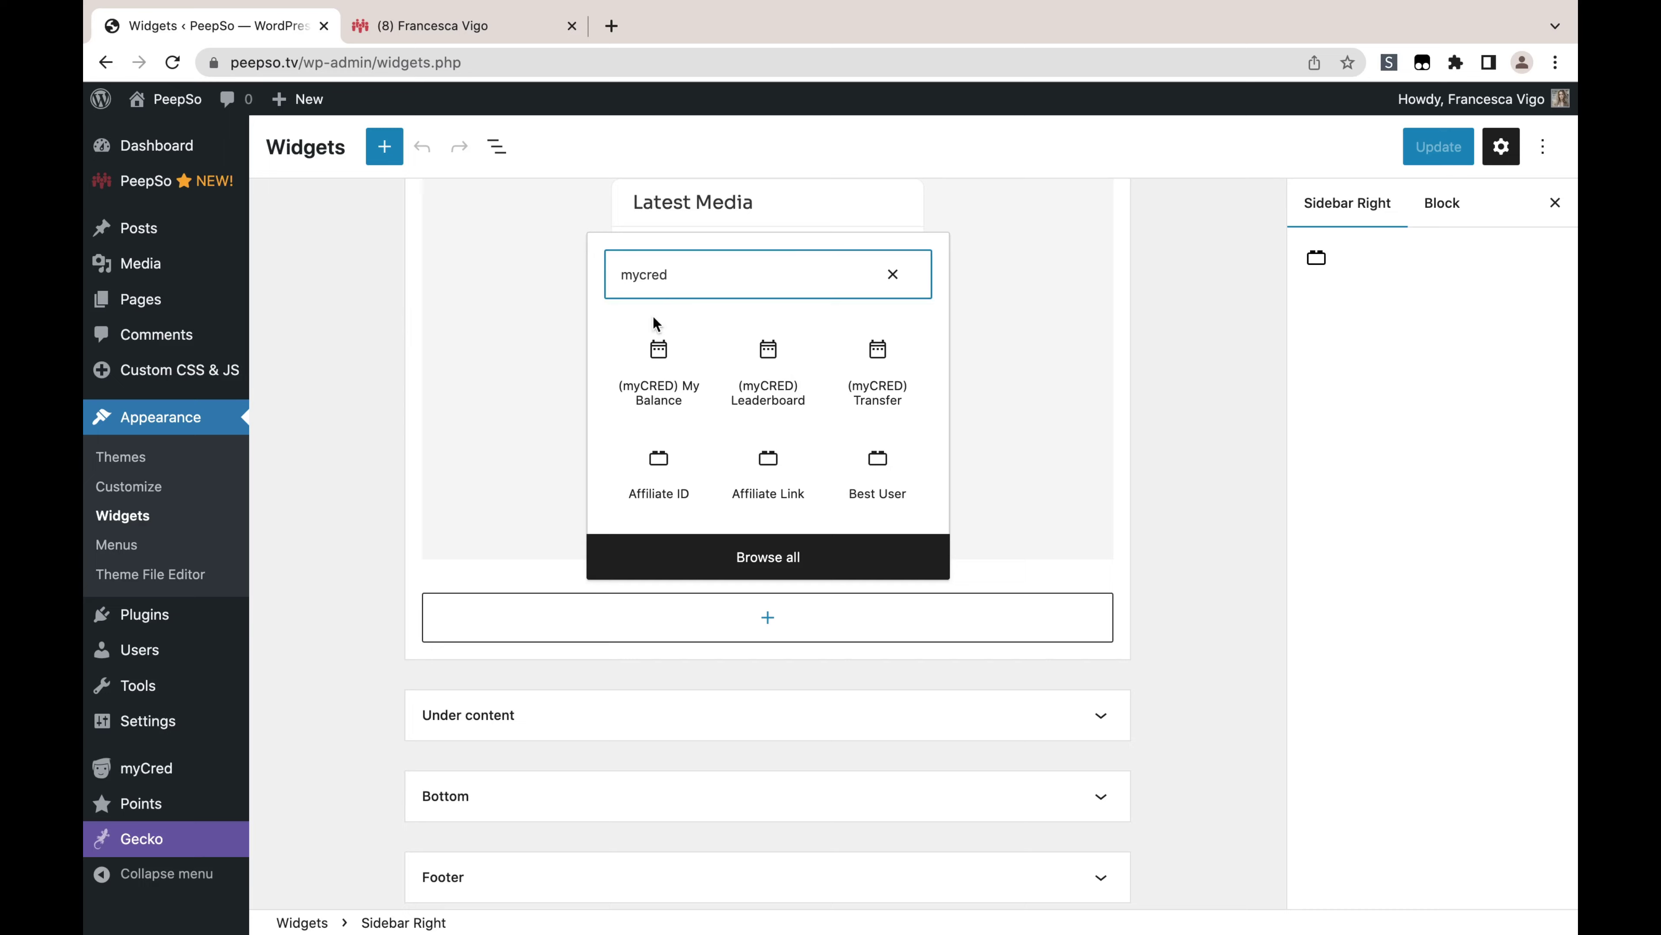
click(661, 360)
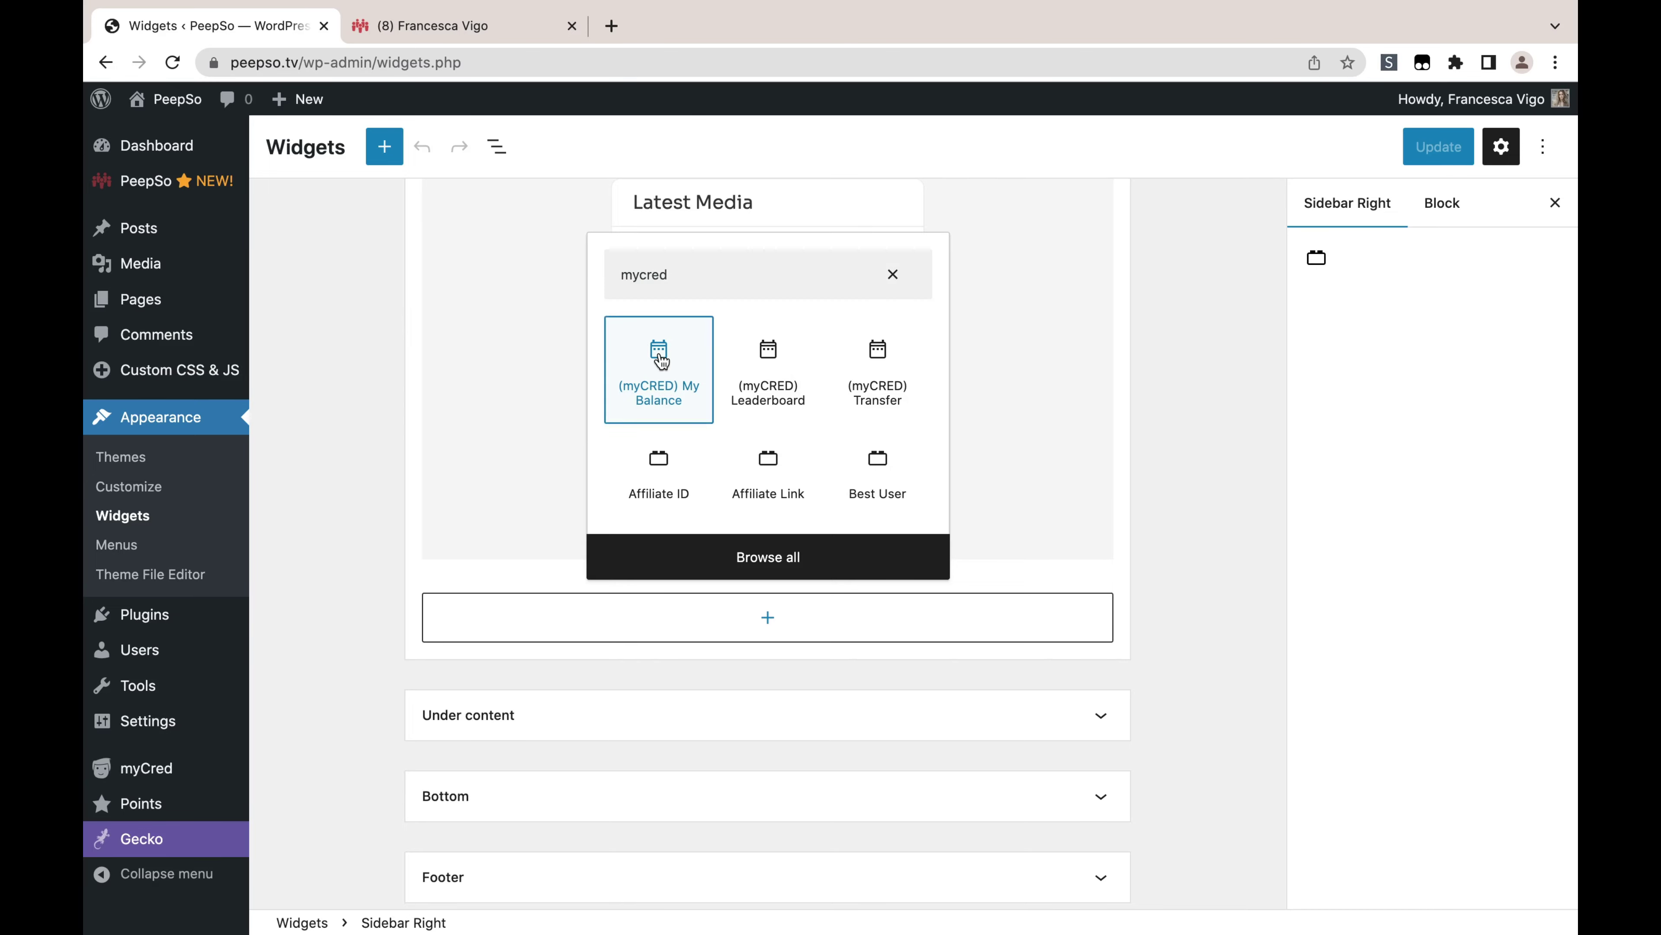
Enable Include history and Show message when not logged in, move the widget to the top, and update
scroll(799, 471, down, 4)
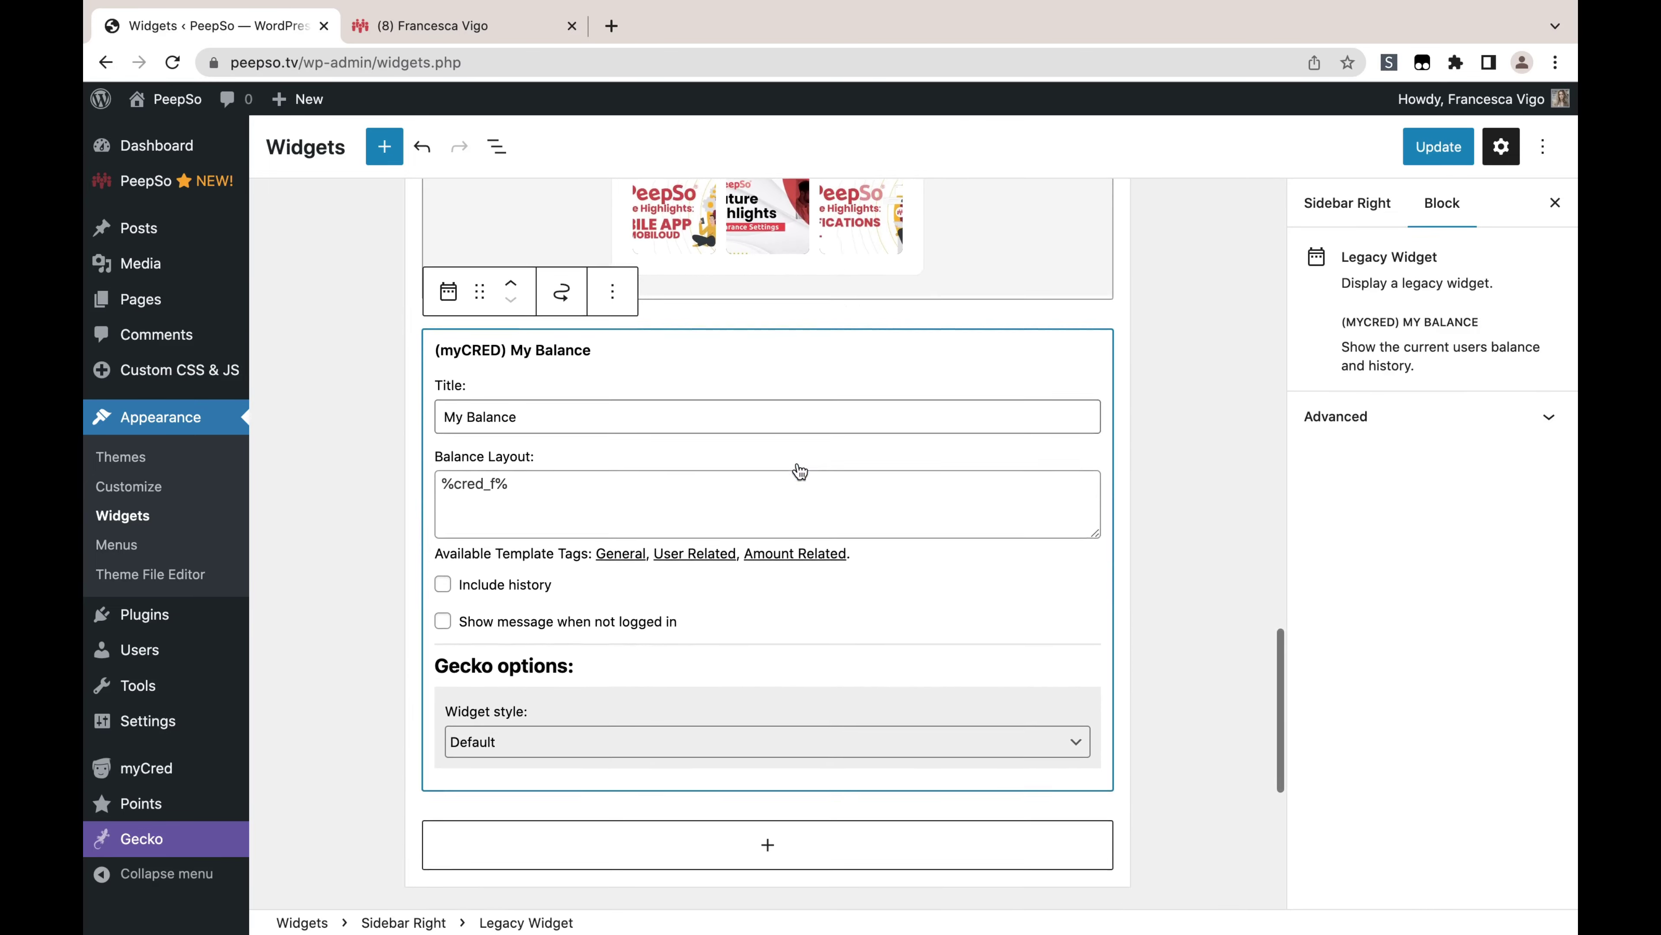
click(442, 537)
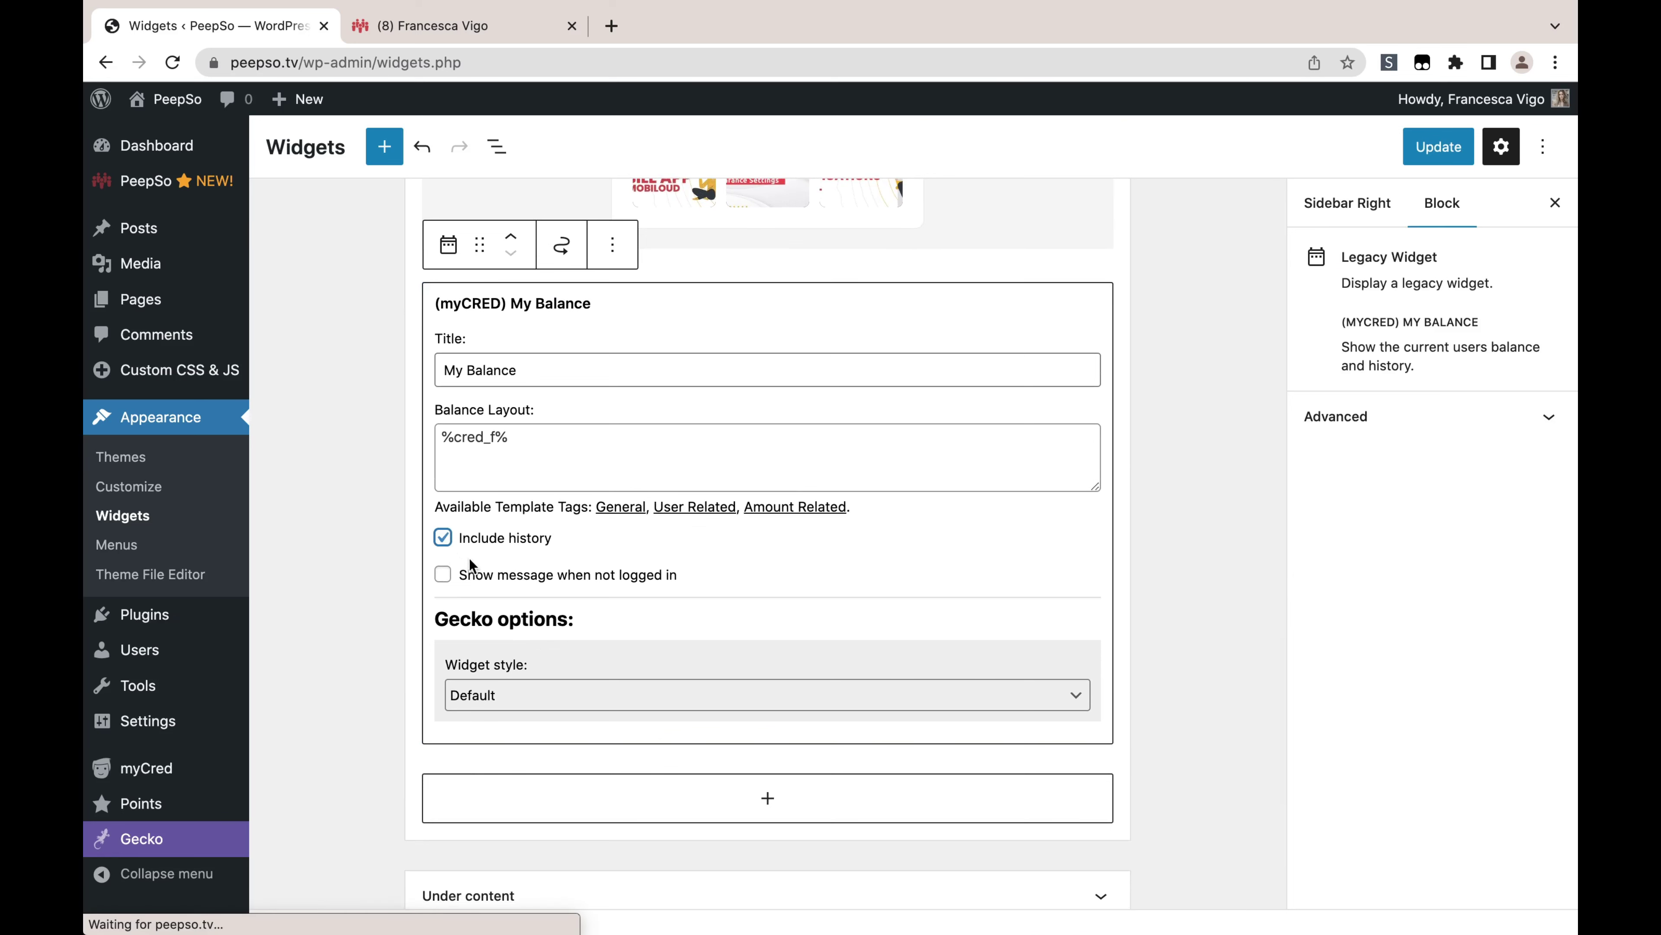
click(443, 575)
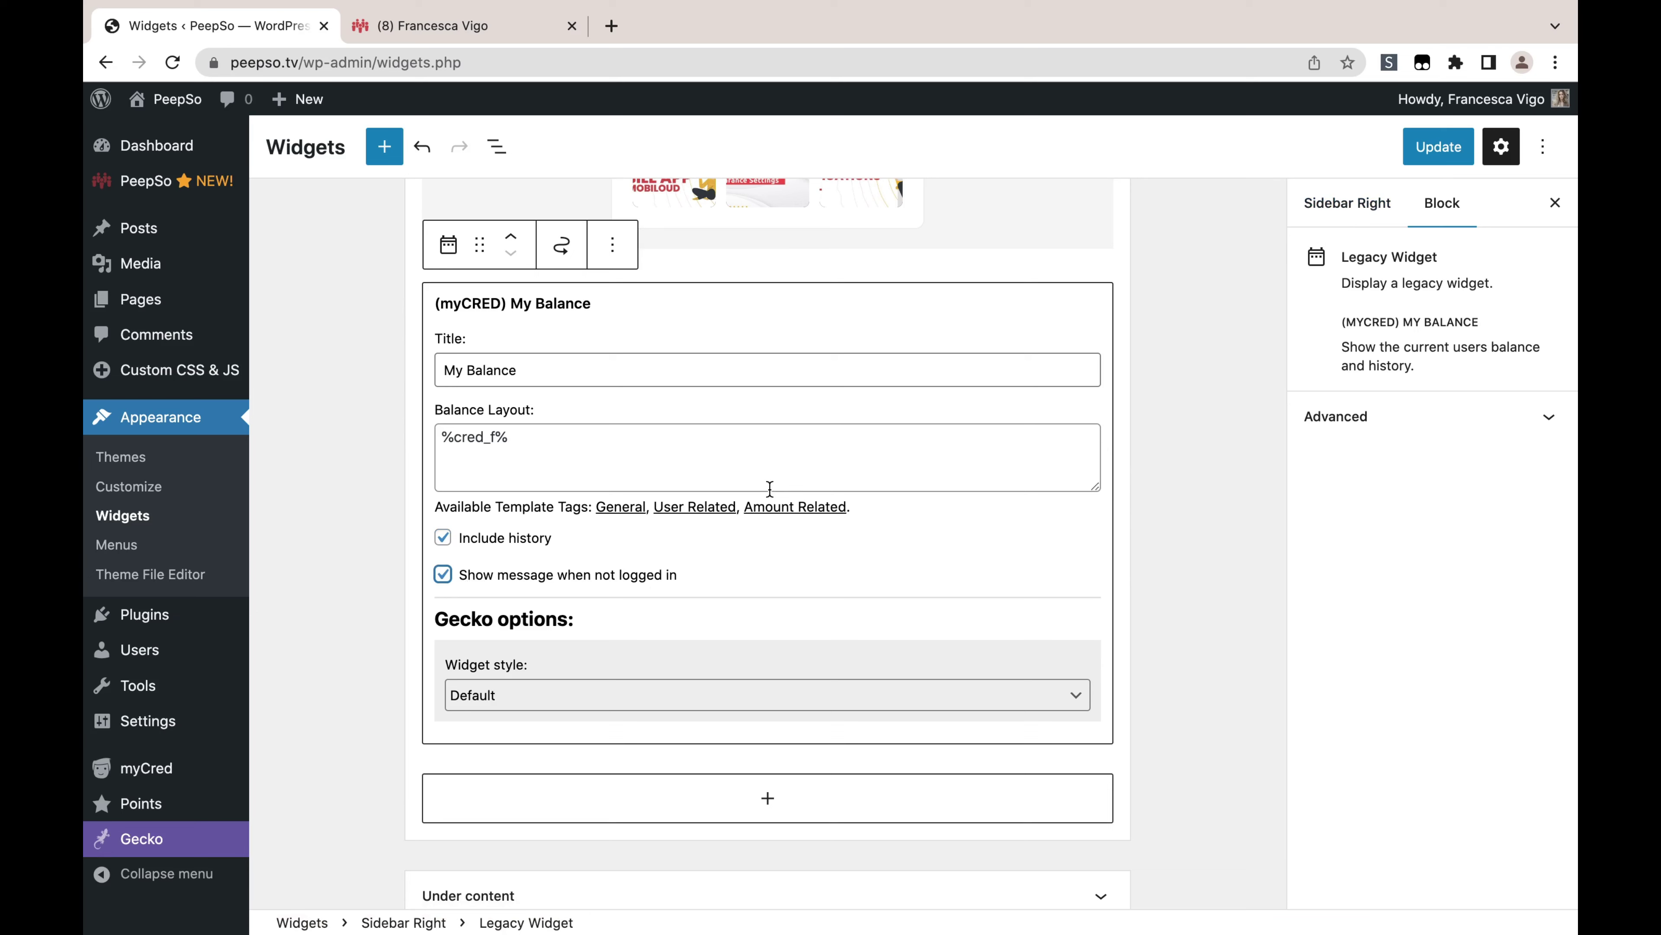
click(513, 241)
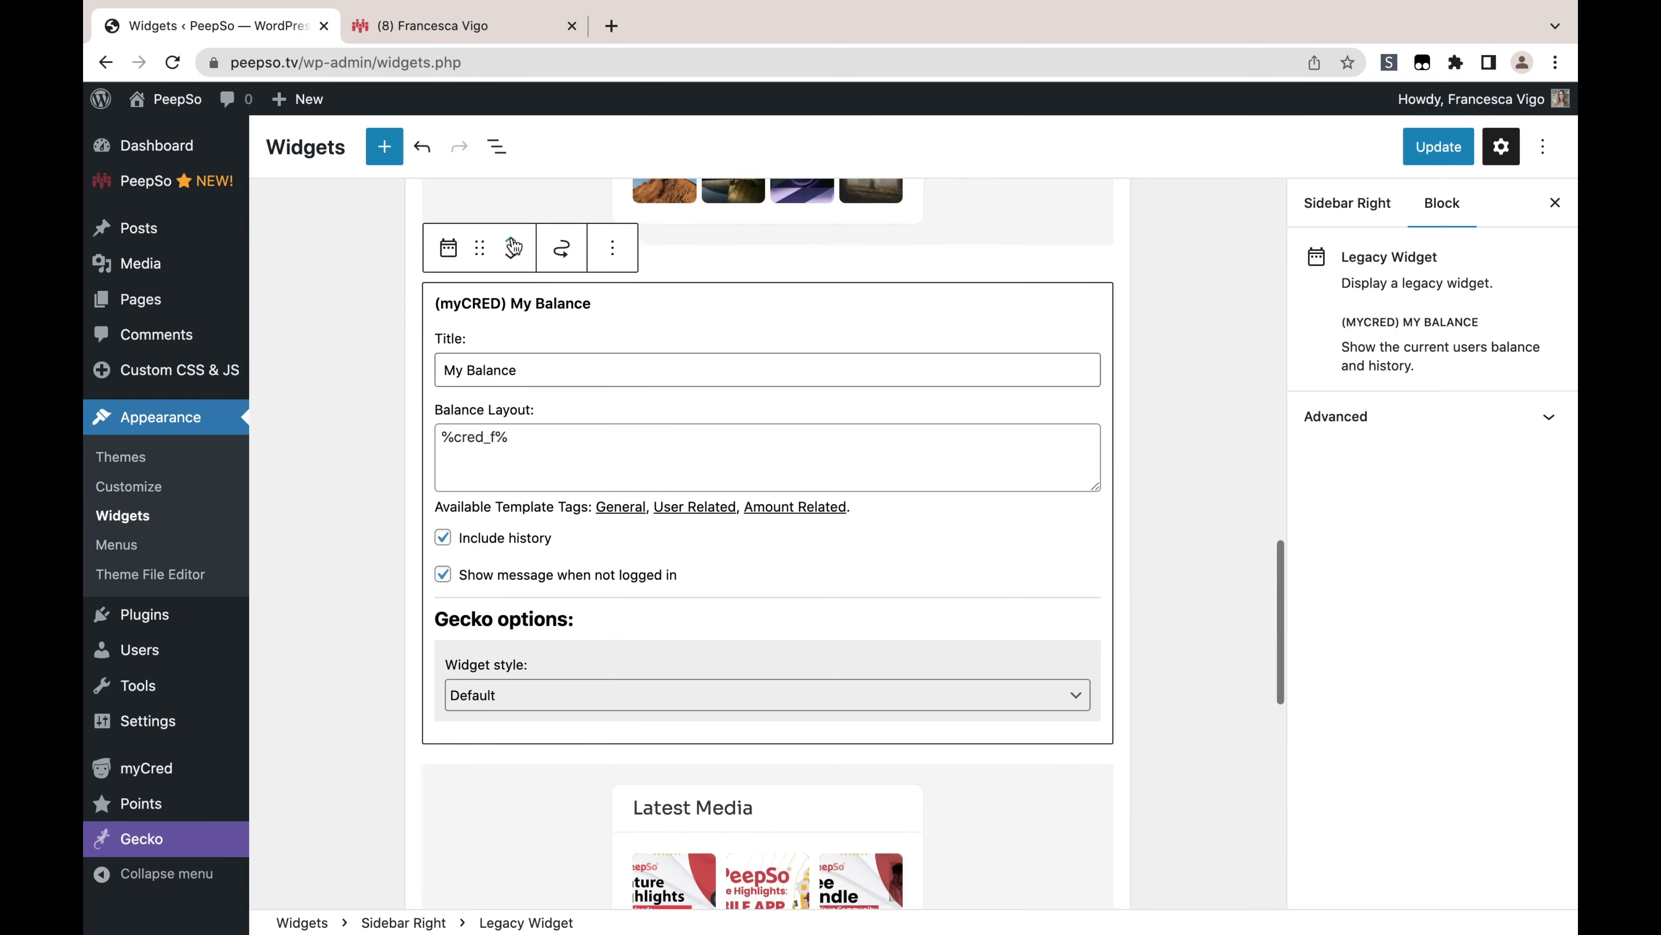
click(514, 241)
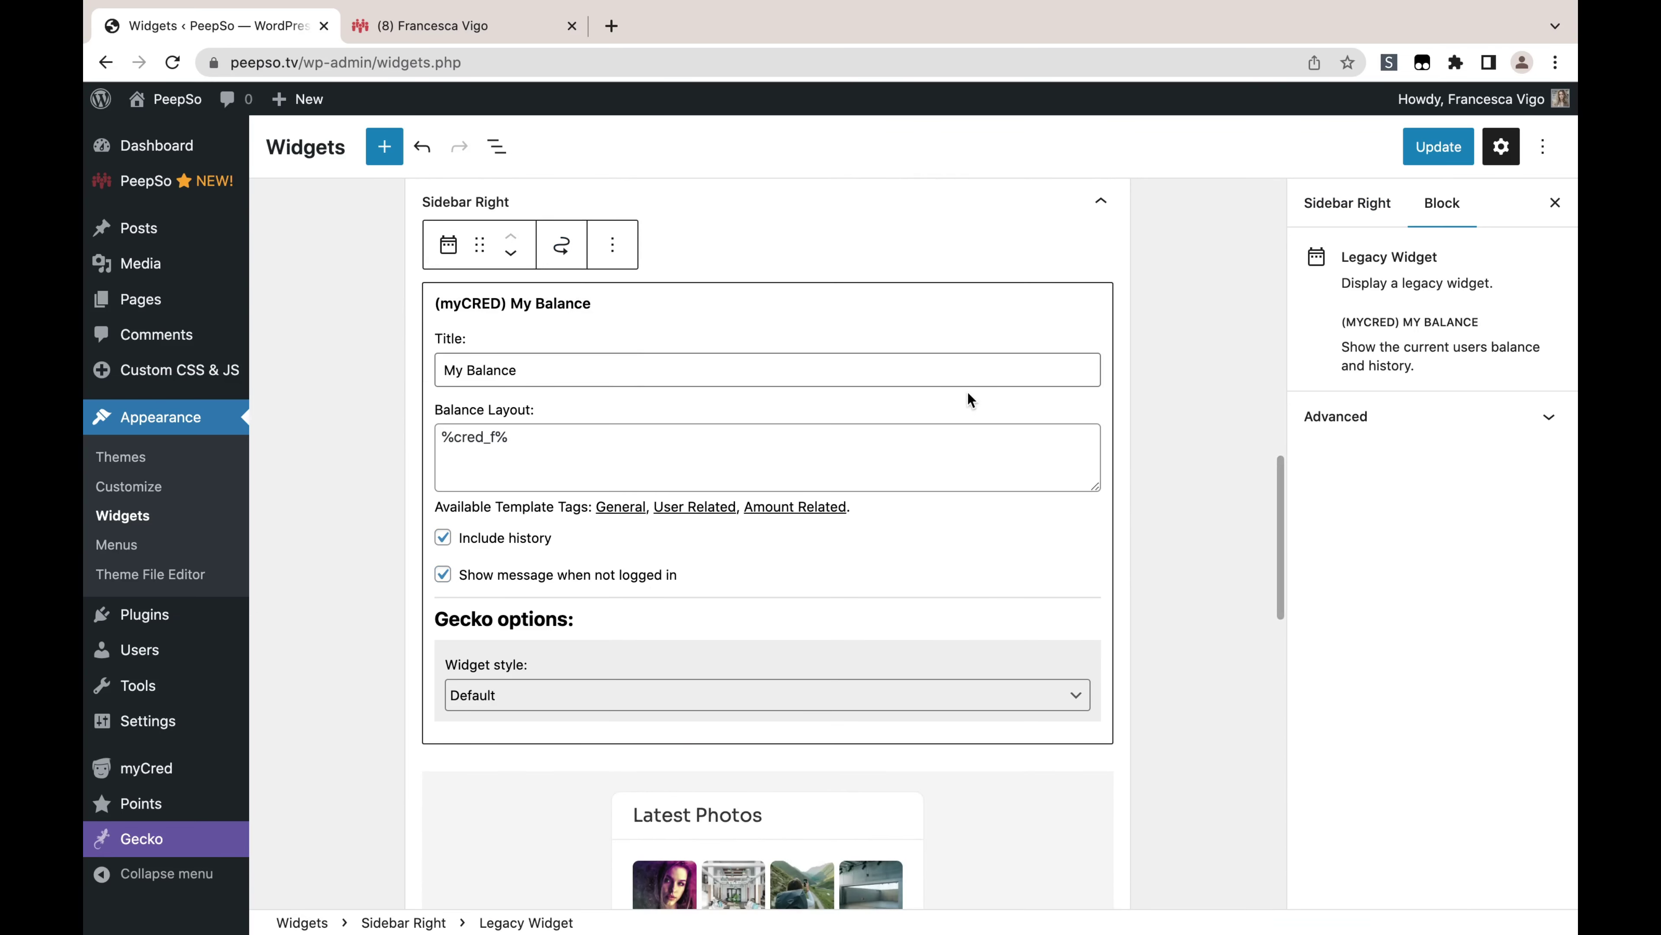
scroll(1216, 528, up, 1)
scroll(1216, 528, down, 1)
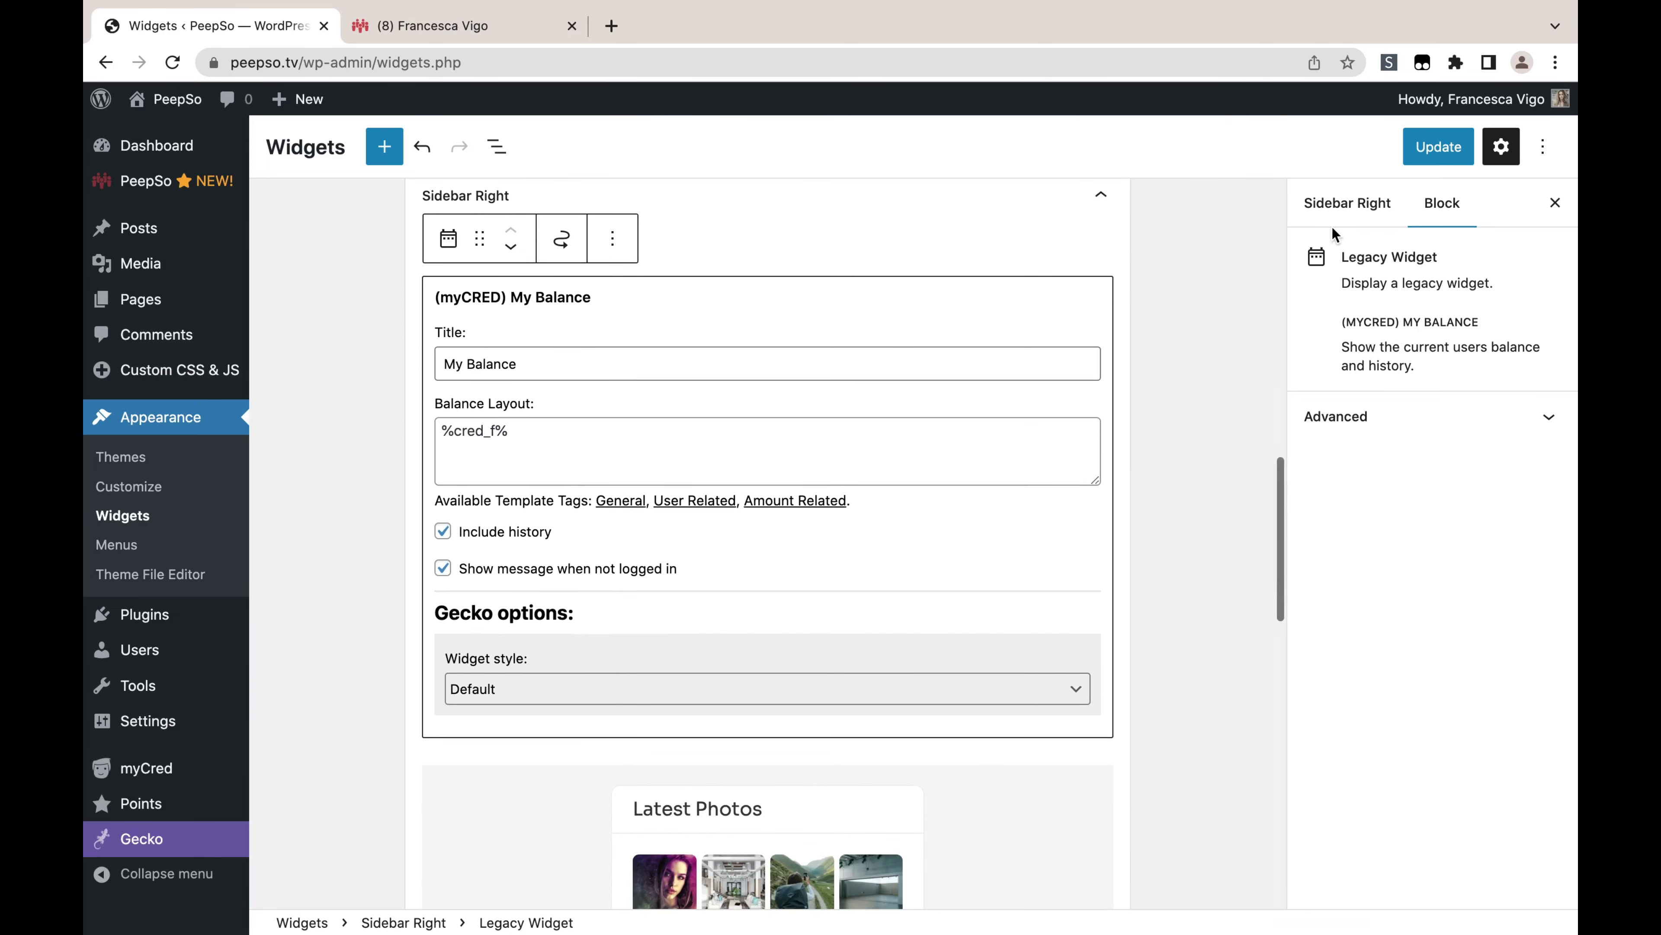
click(1434, 150)
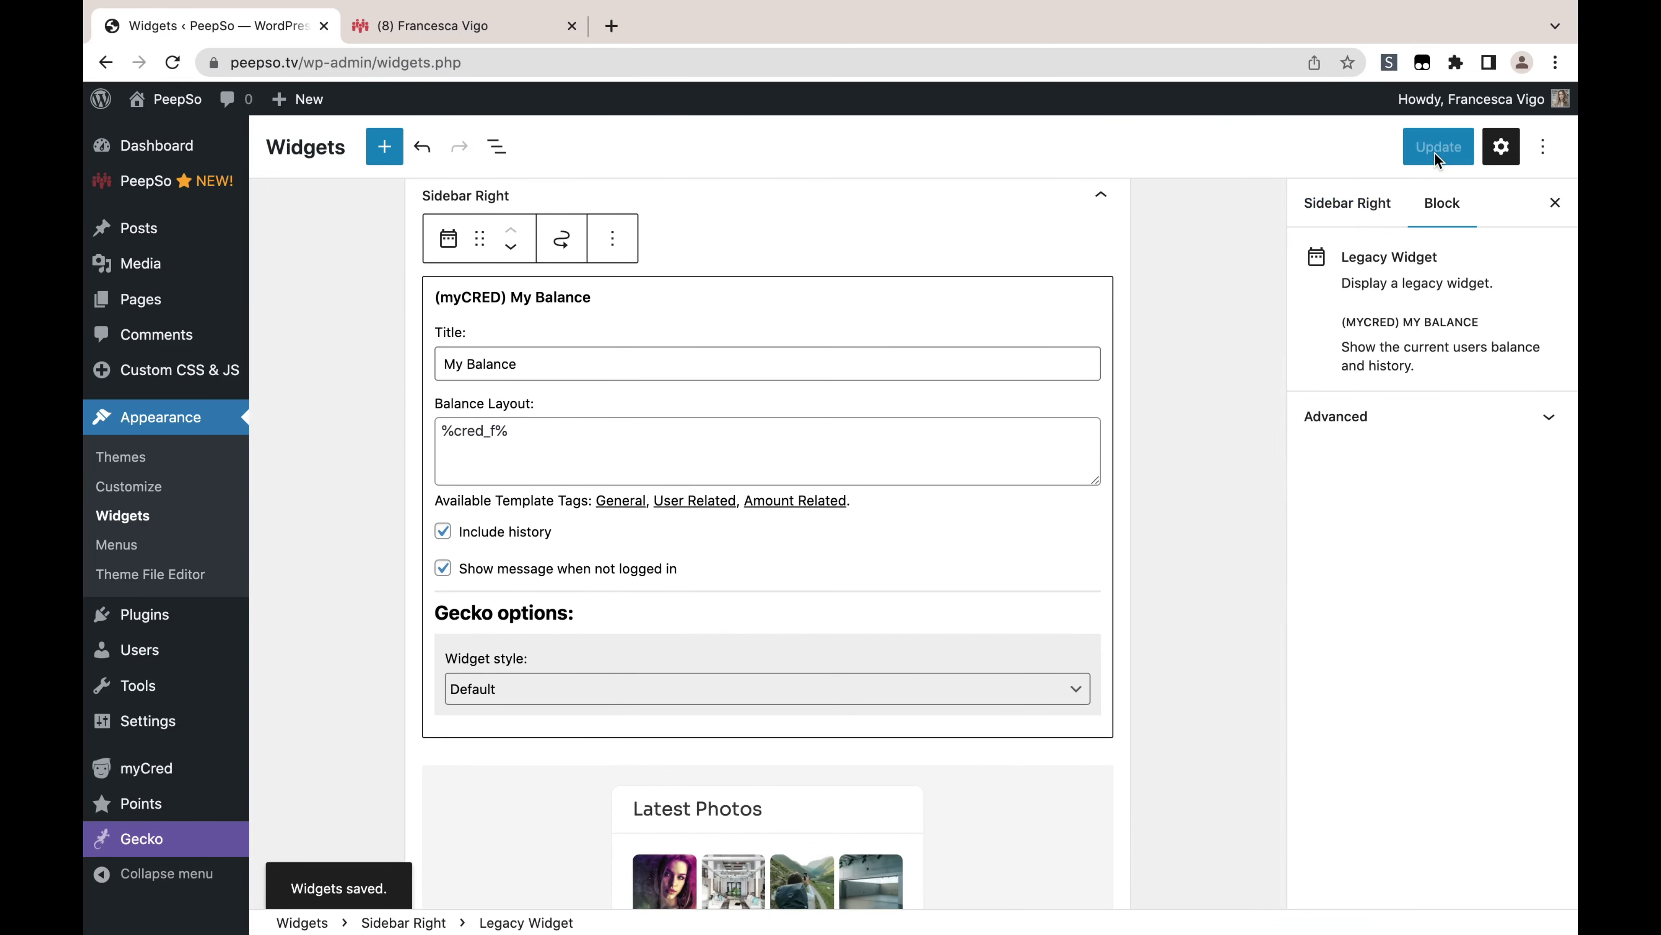
Reload the community profile to see the new My Balance widget showing 0
click(412, 29)
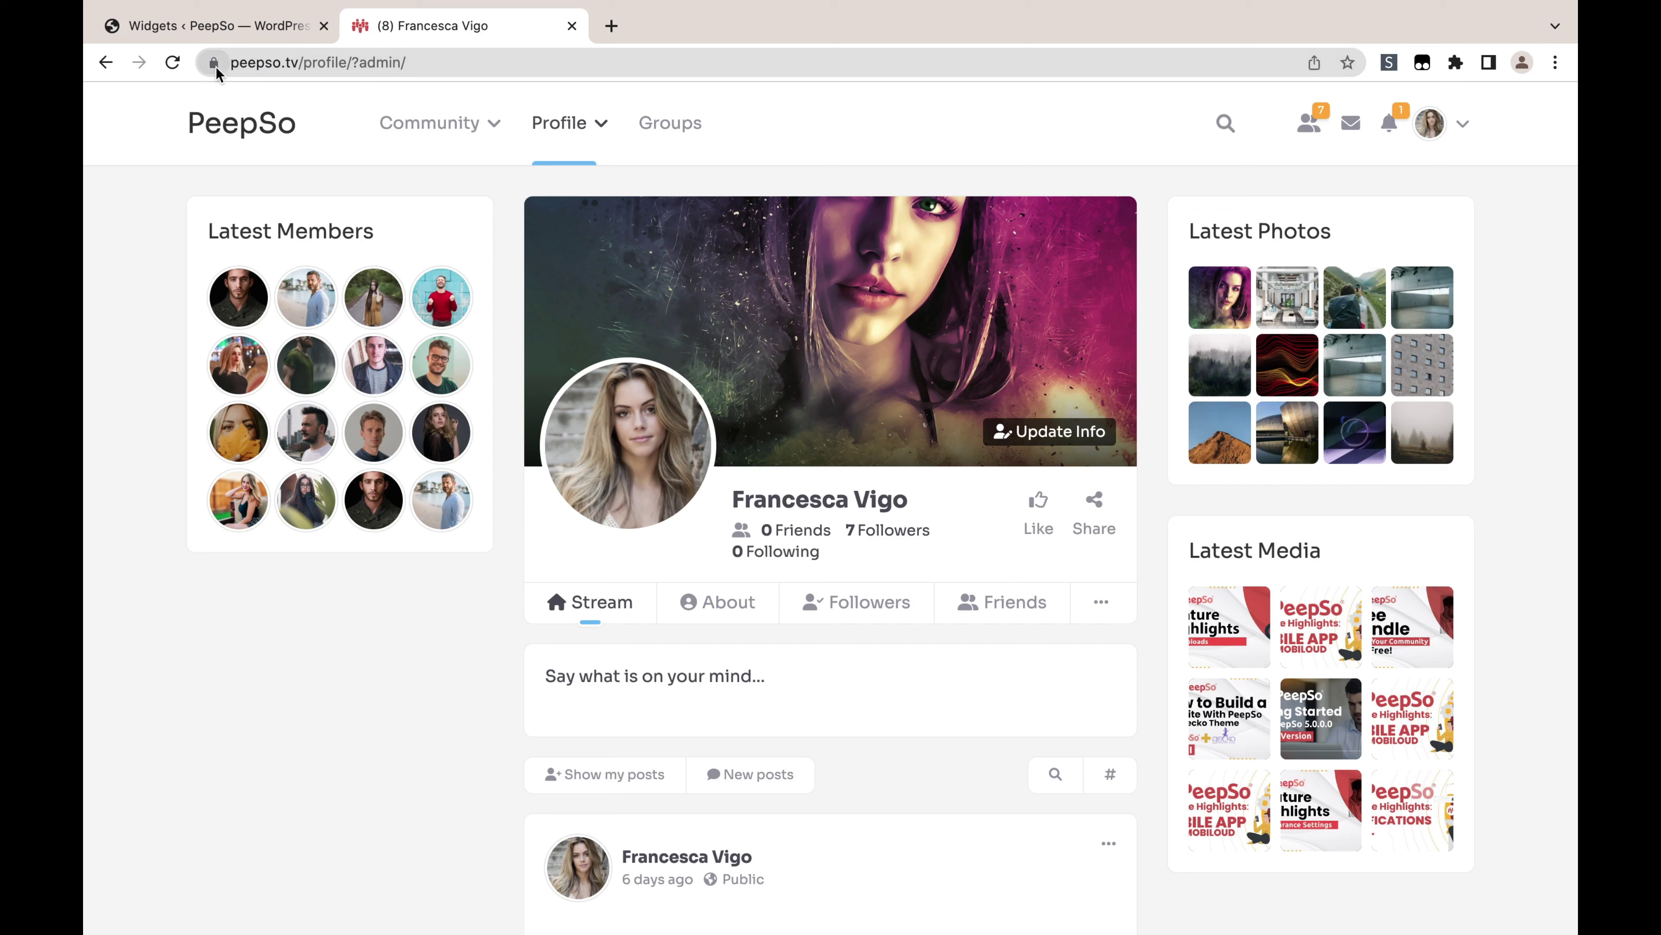
click(173, 62)
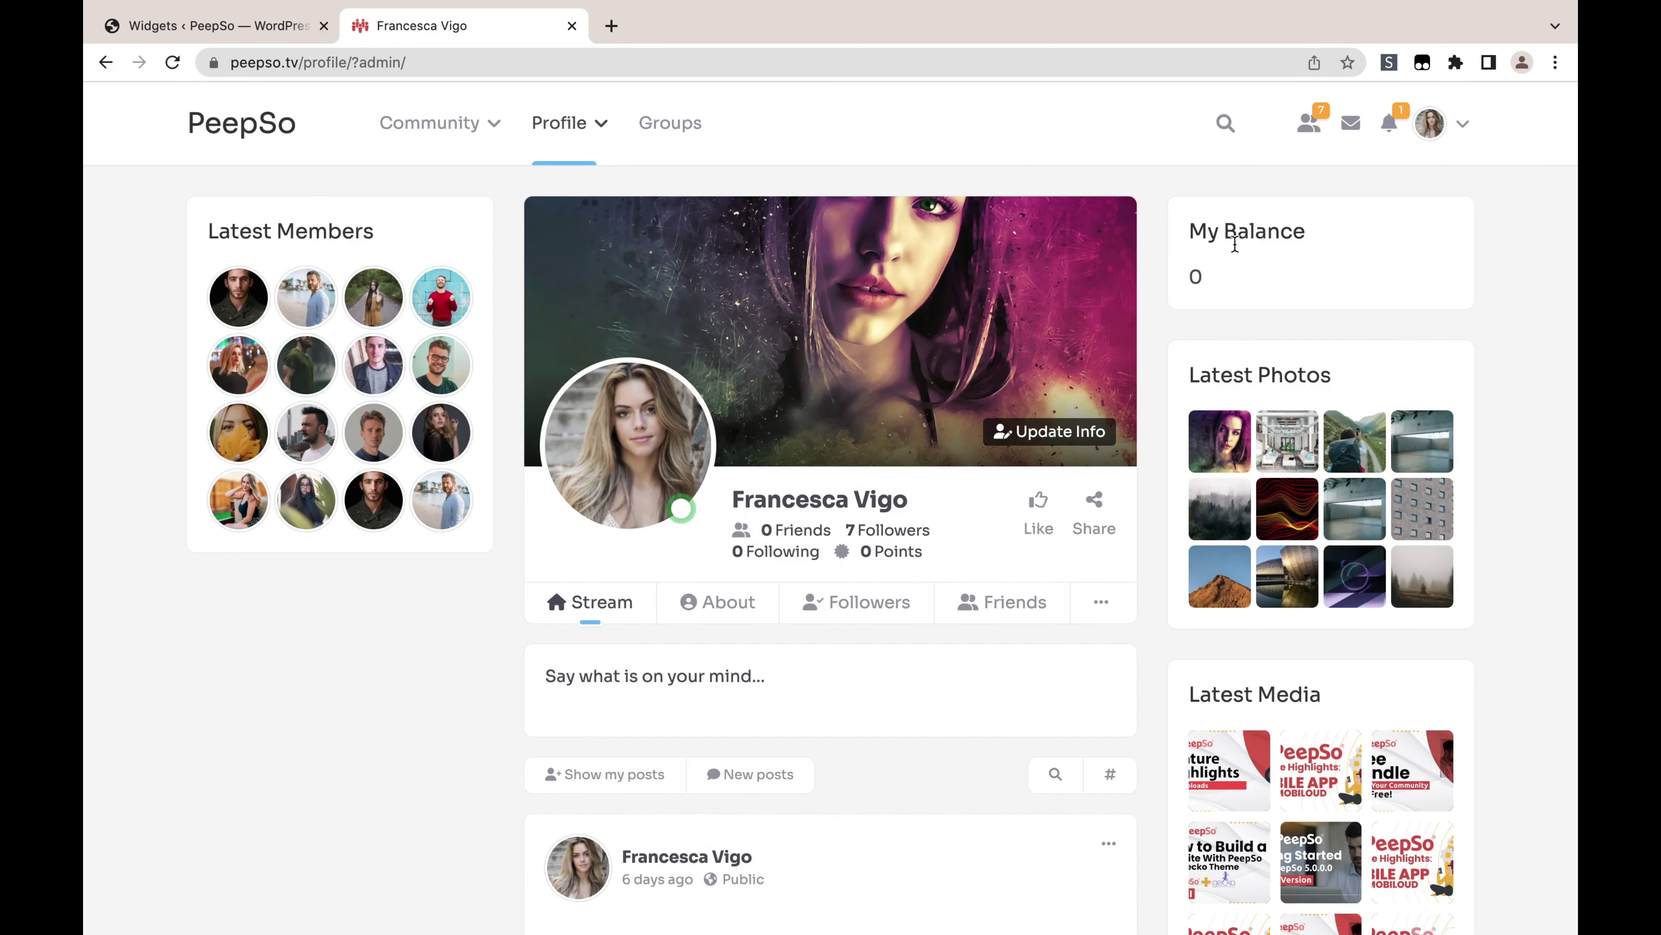
mouse_move(1136, 277)
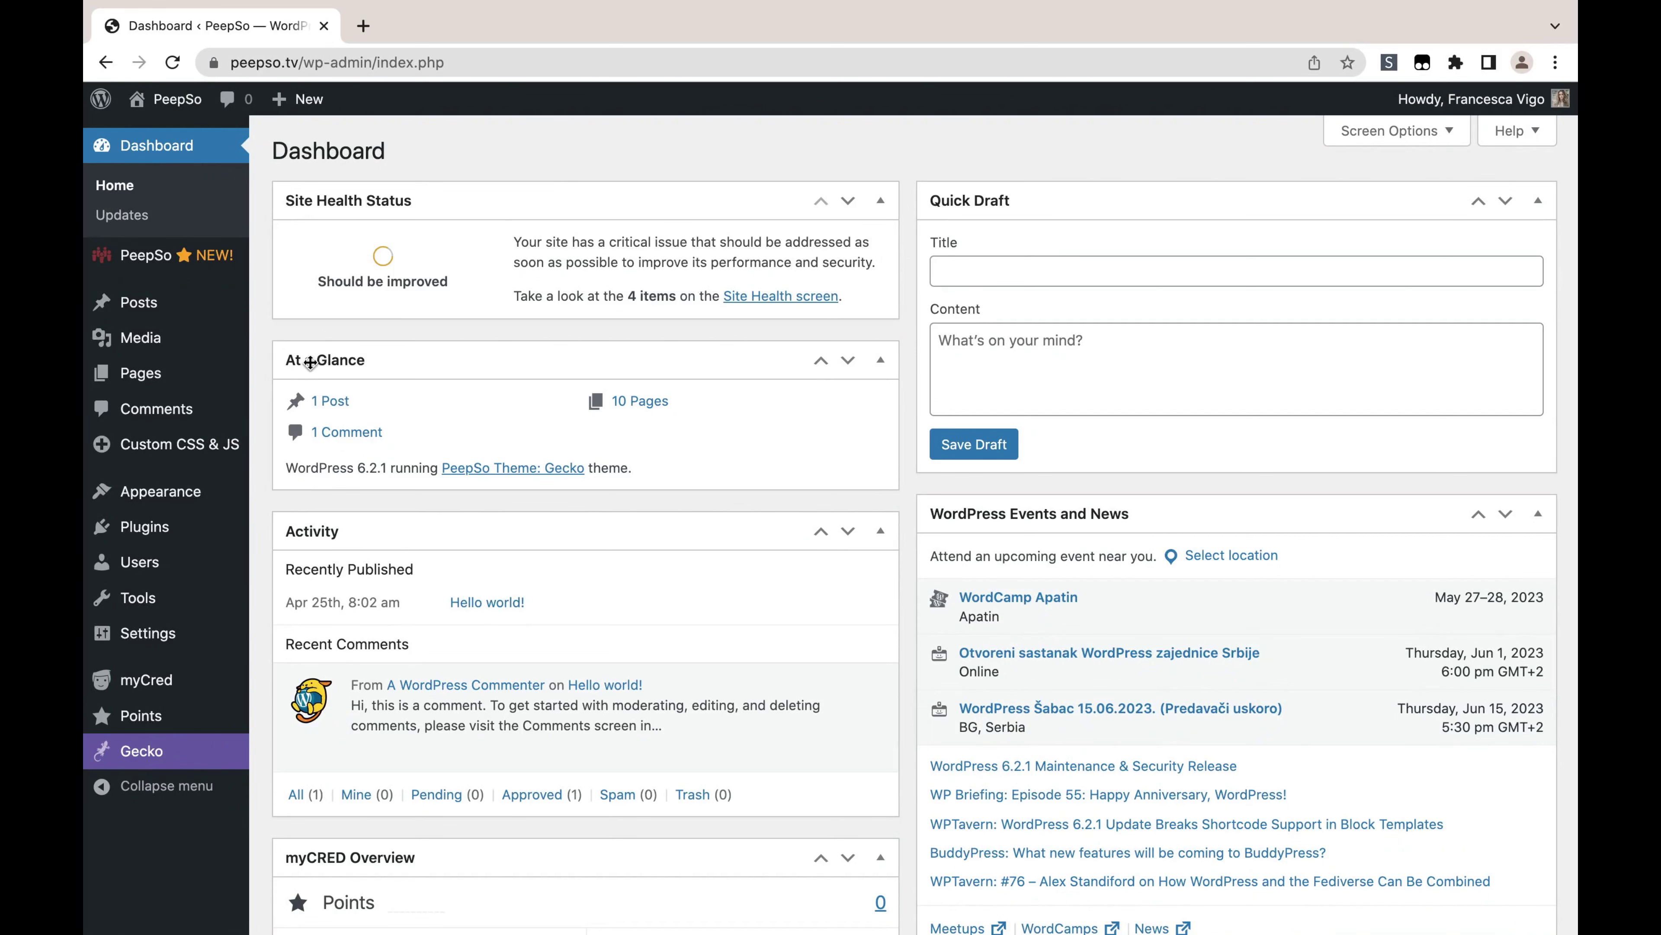
Add the PeepSo hook to the active myCRED points hooks
mouse_move(151, 715)
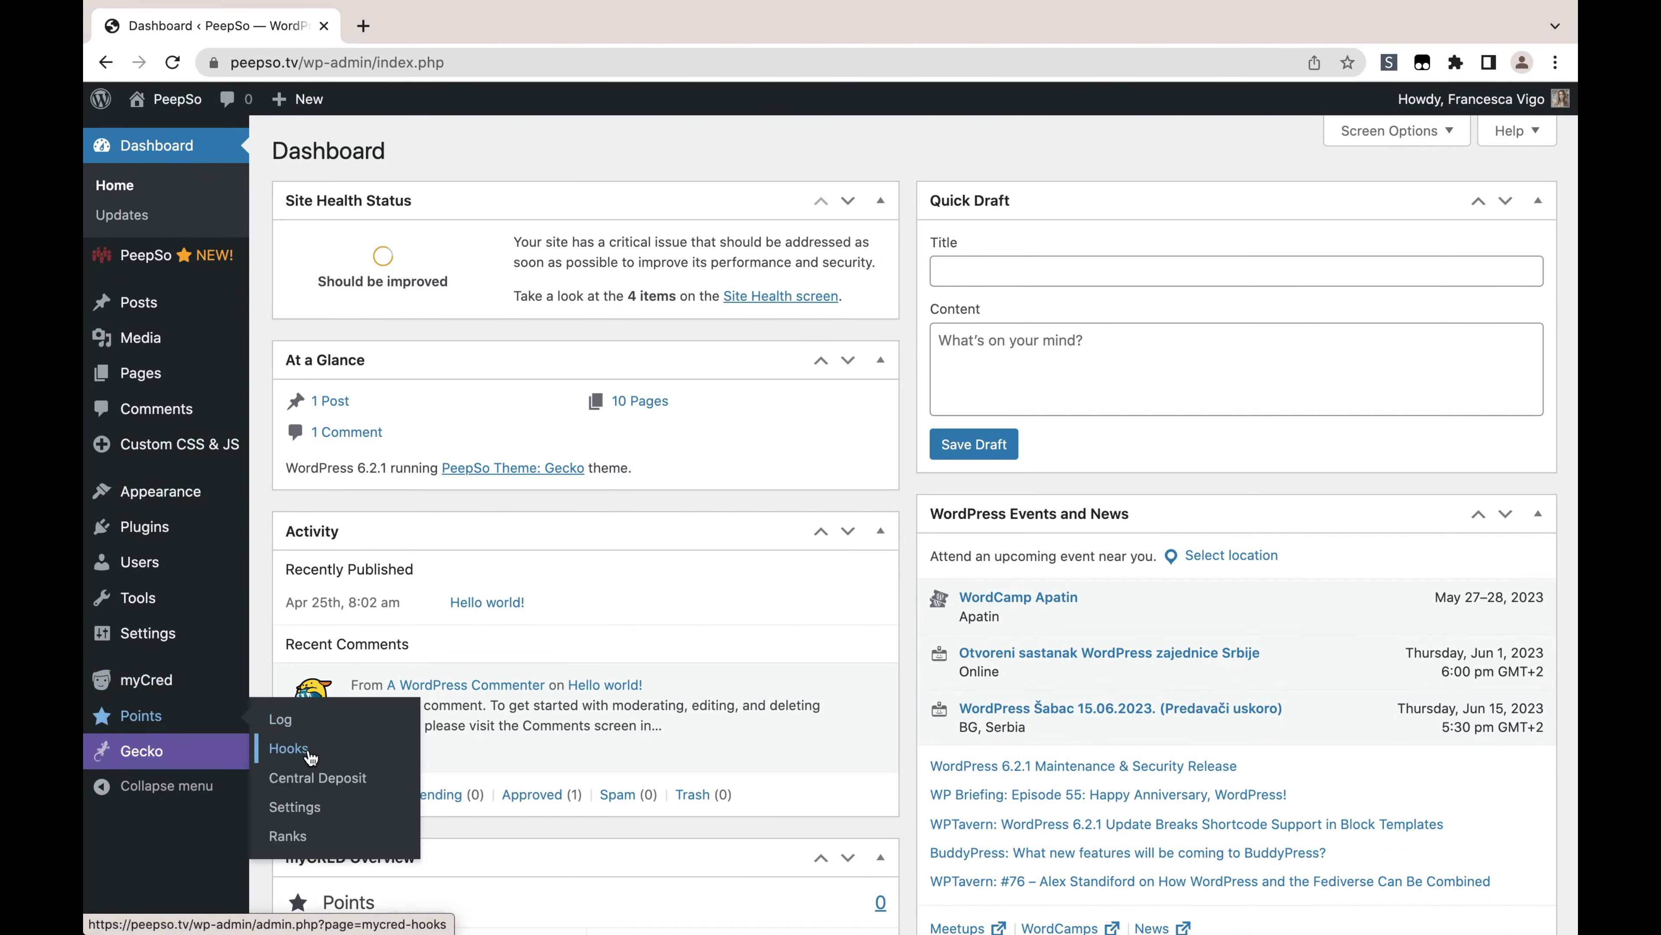
click(288, 748)
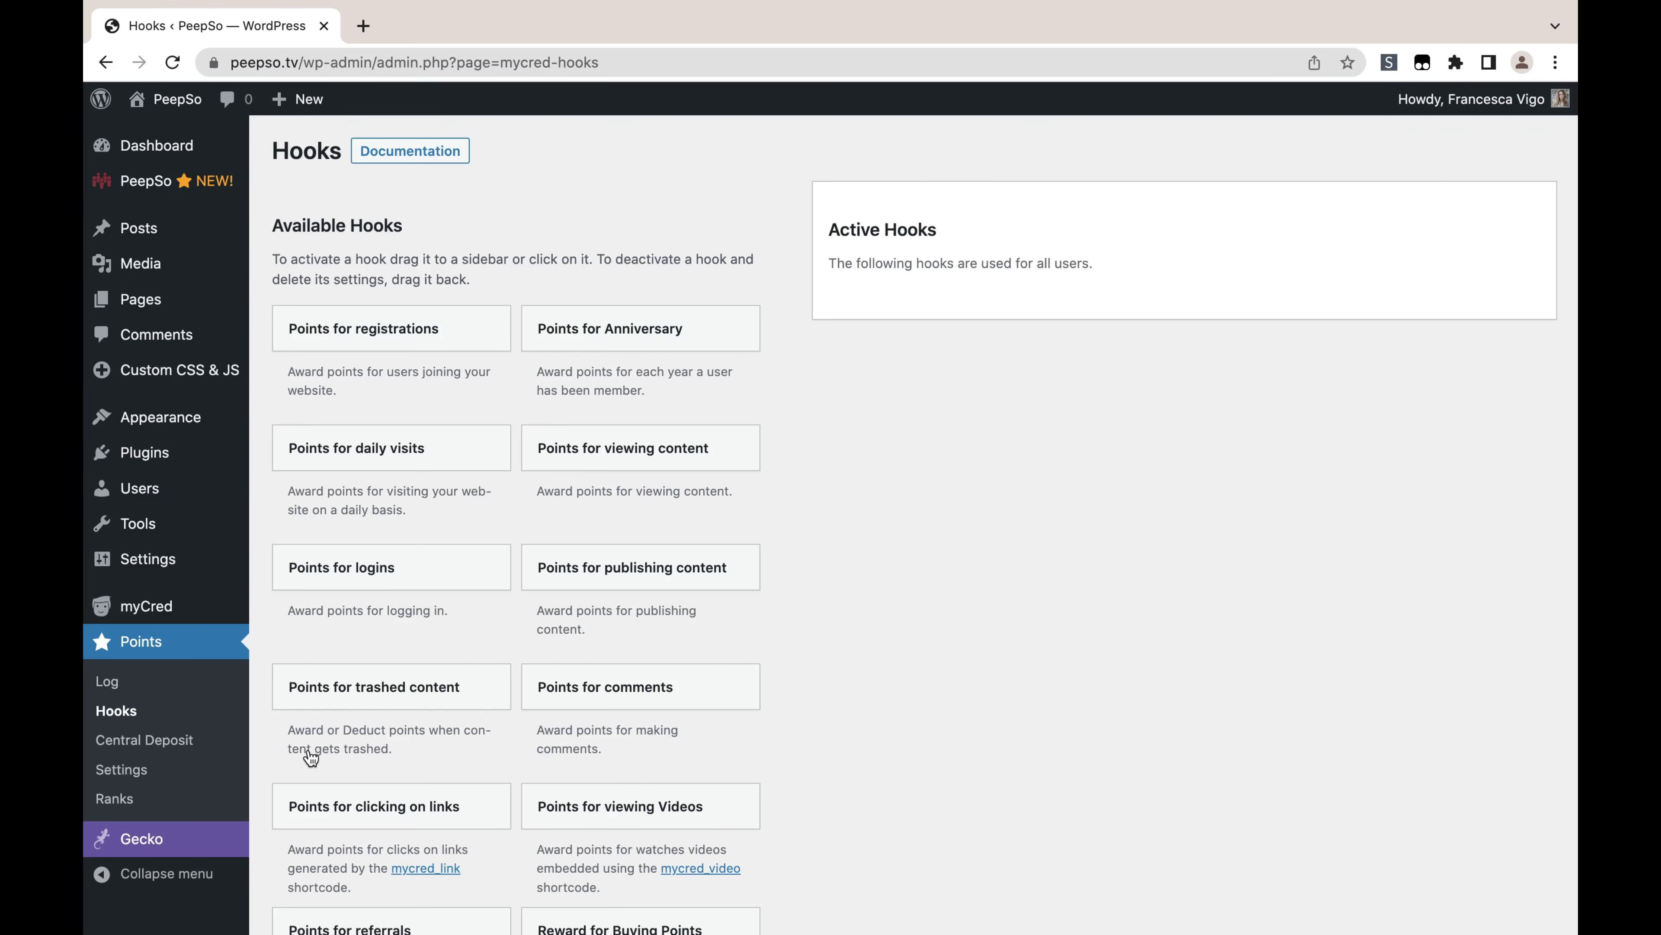
scroll(286, 877, down, 5)
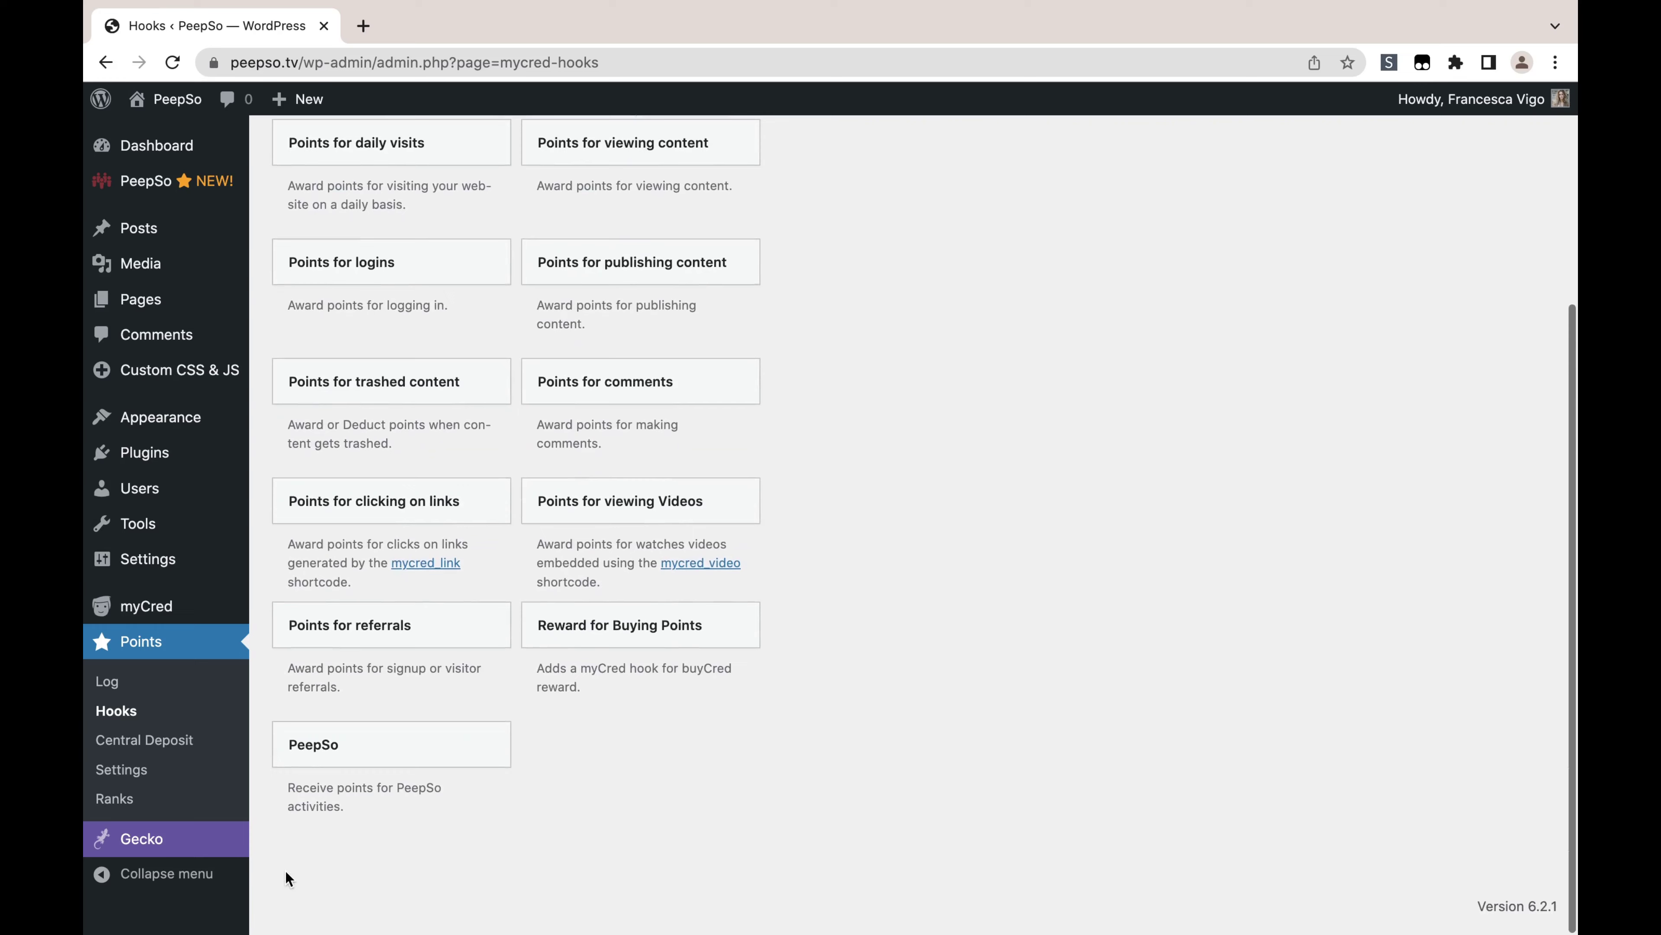
click(385, 759)
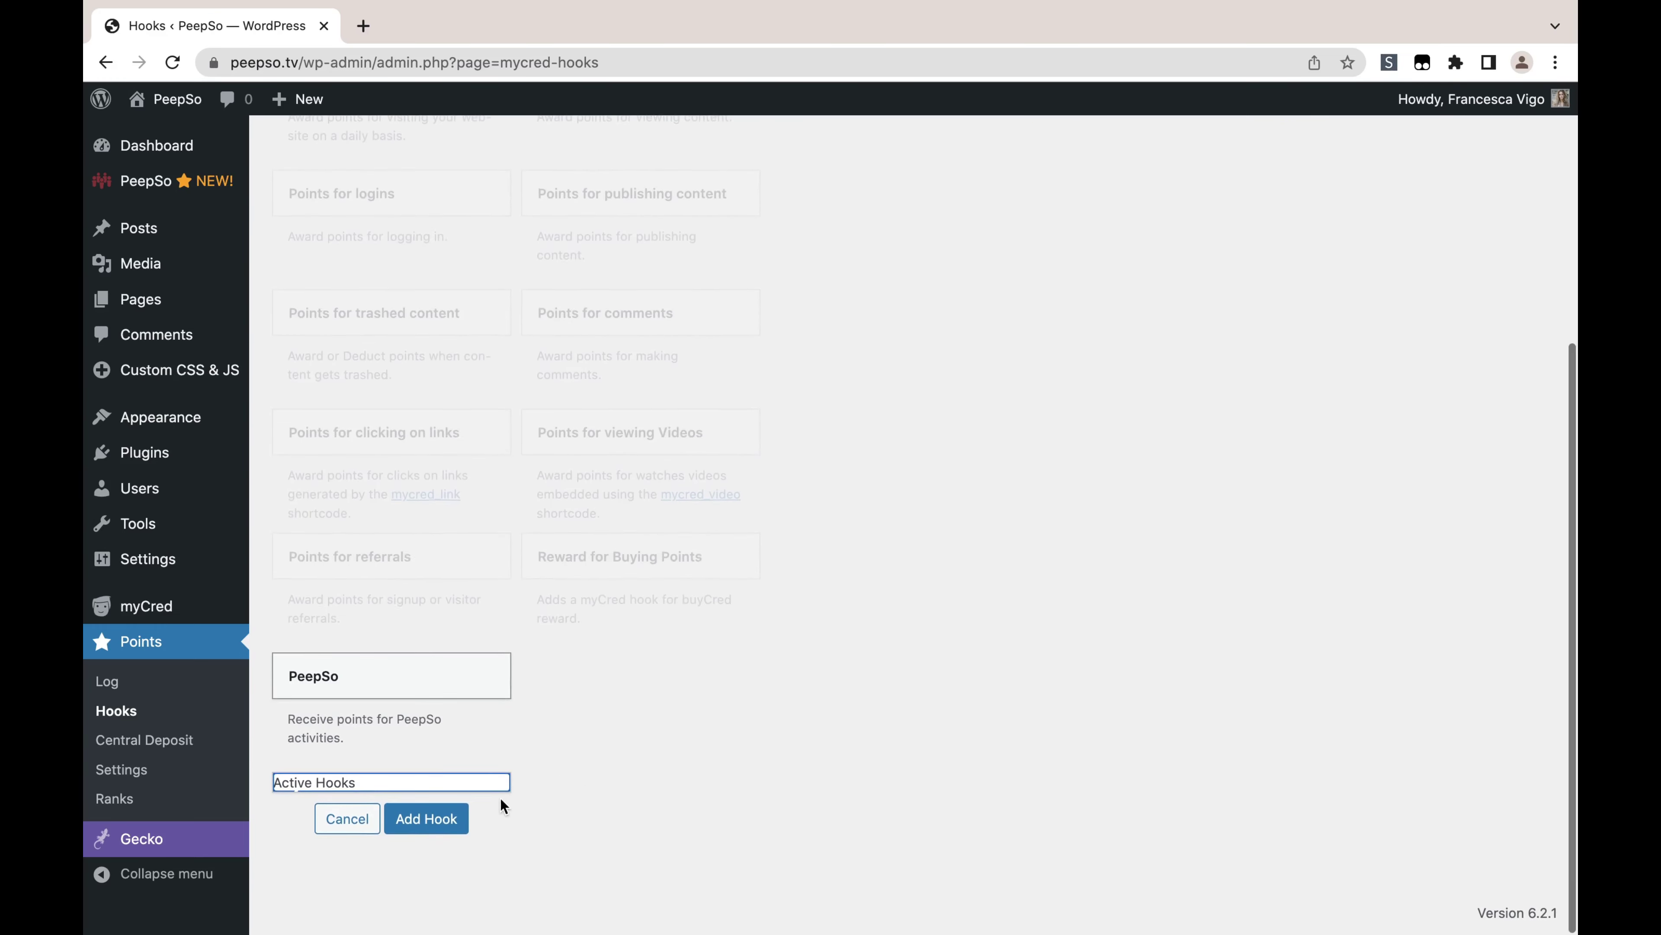
click(429, 820)
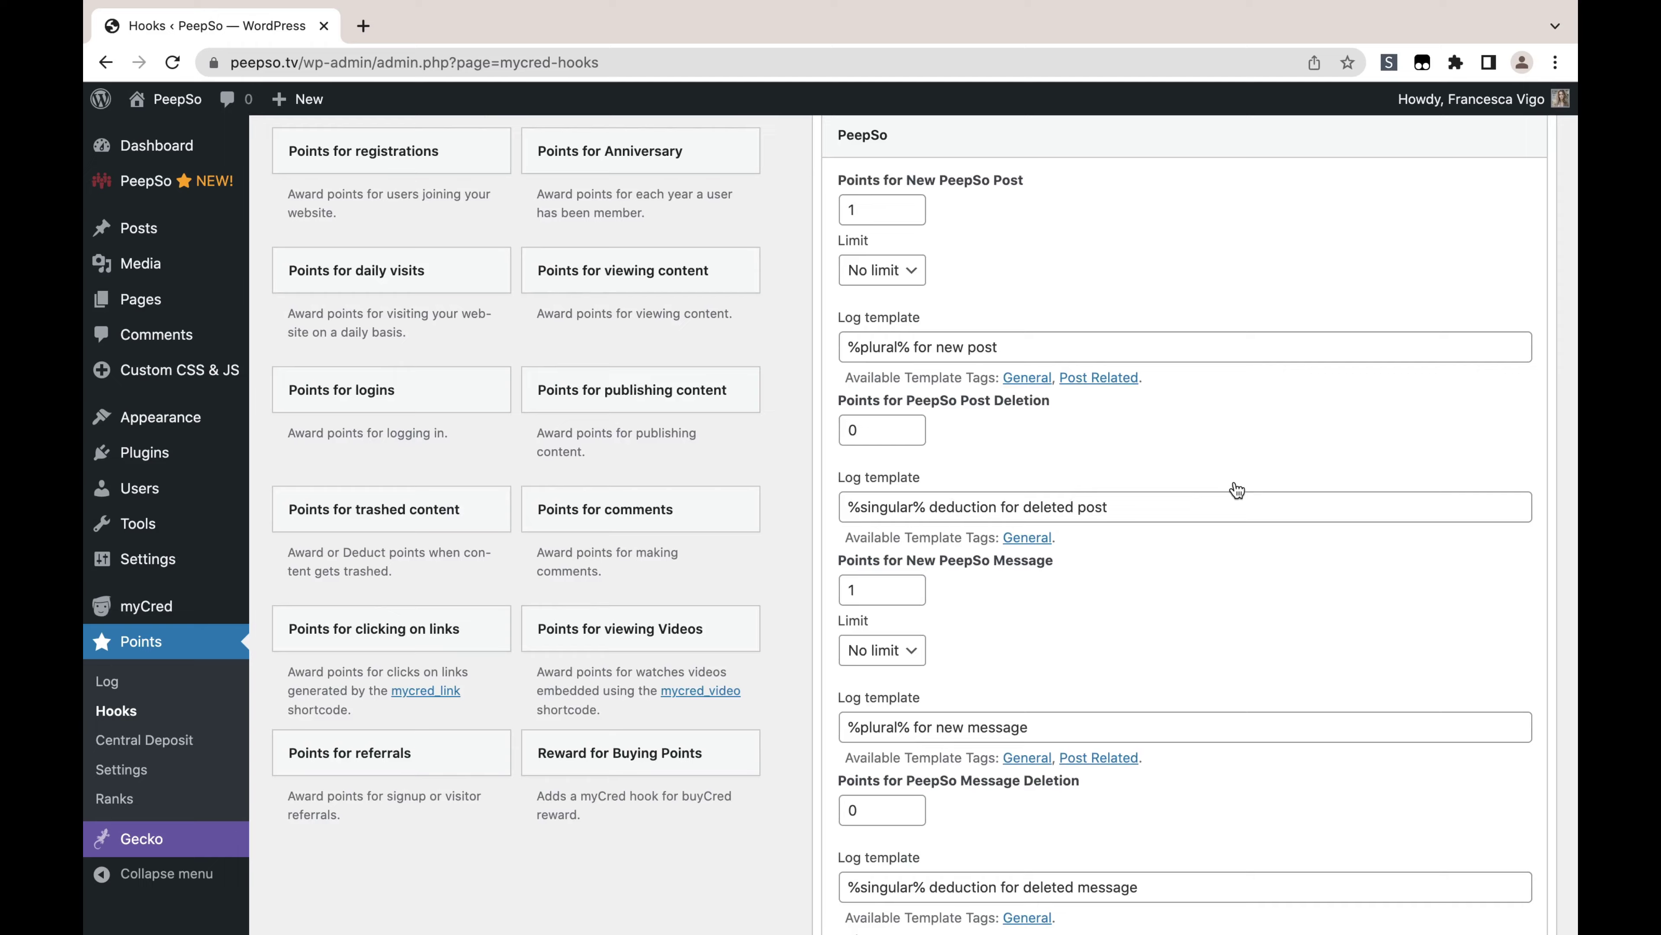
Set New PeepSo Post to 10 points and Post Deletion to -10, then save
scroll(1236, 490, up, 3)
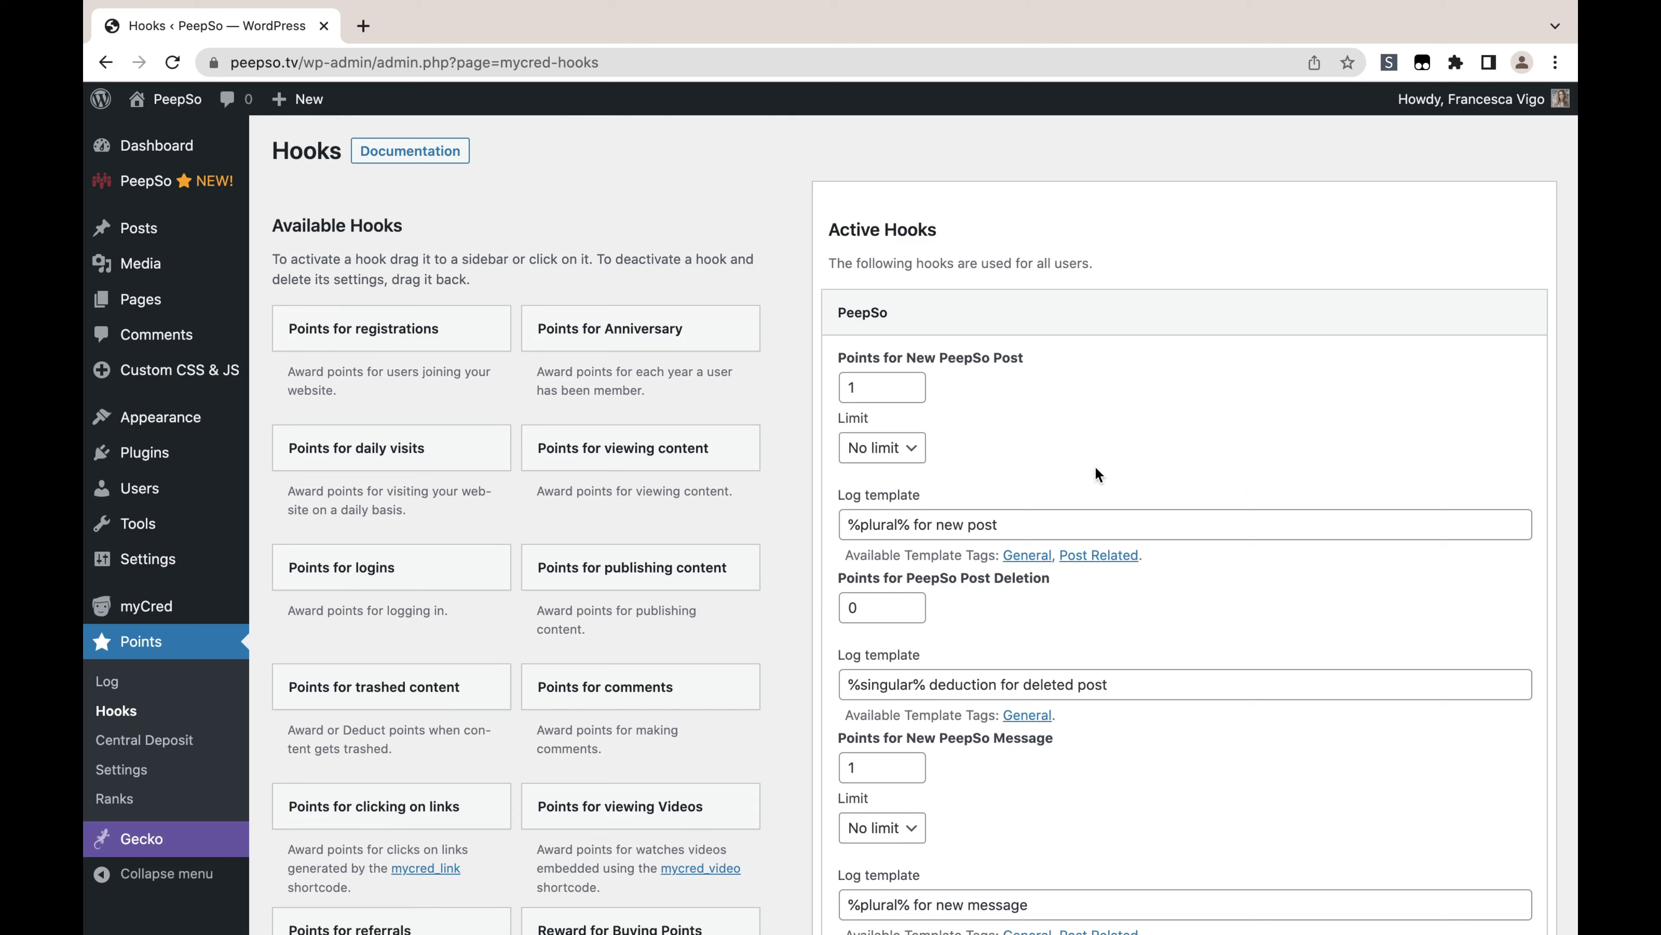
click(876, 386)
text(0)
drag(881, 611, 827, 612)
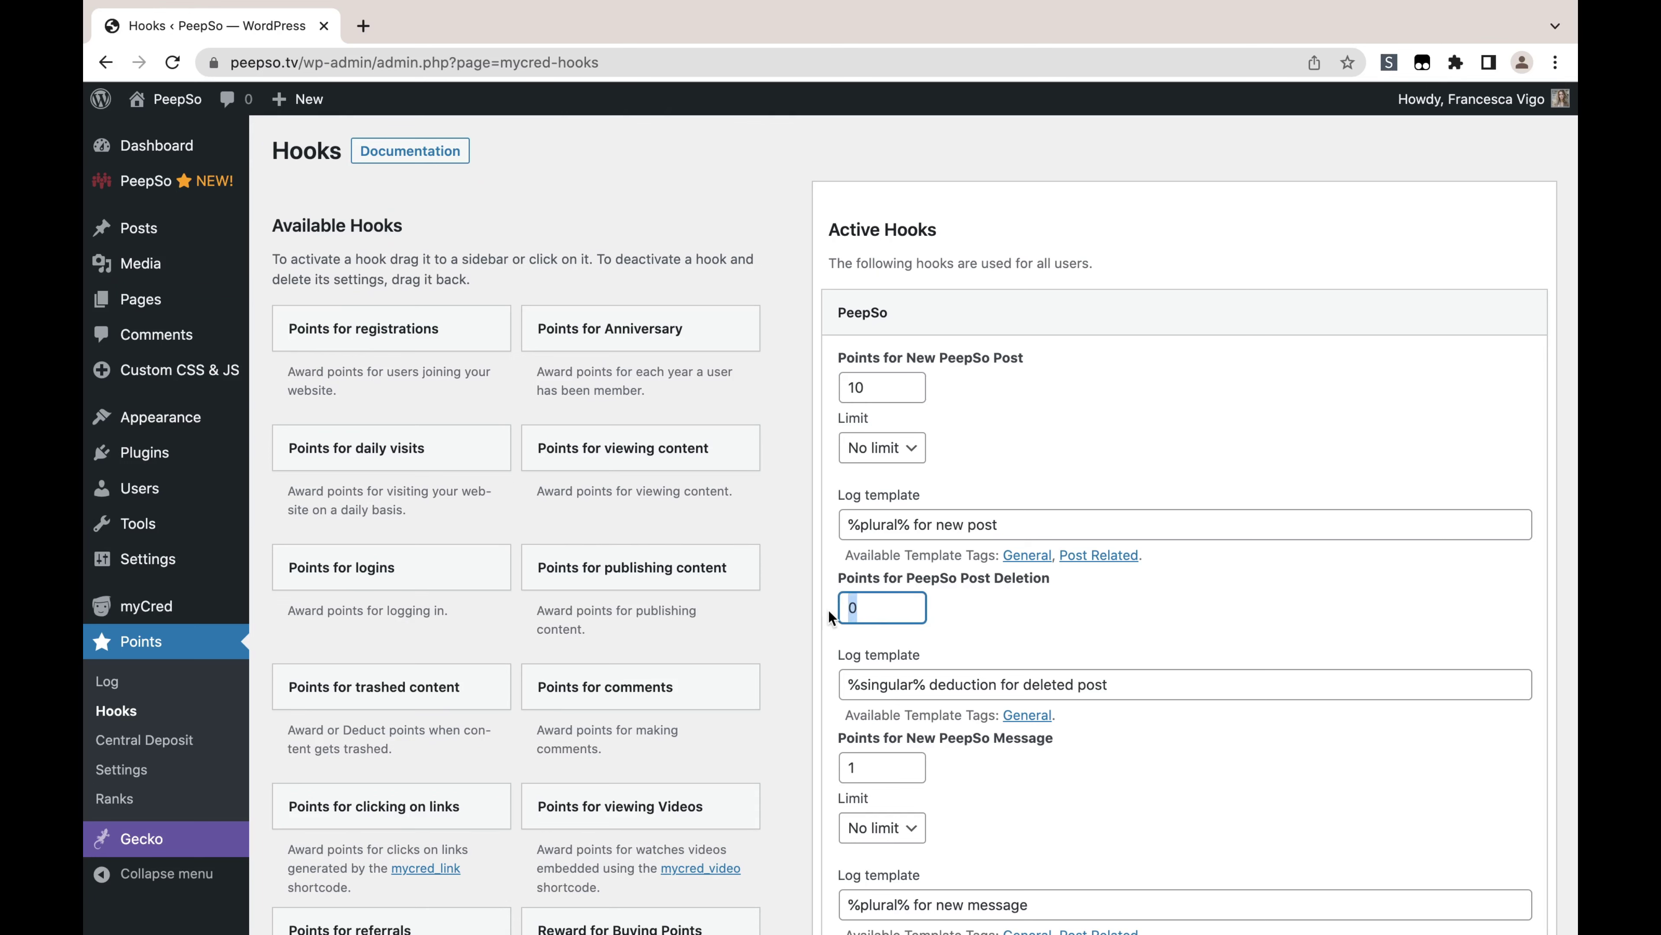
text(-10)
scroll(1193, 611, down, 20)
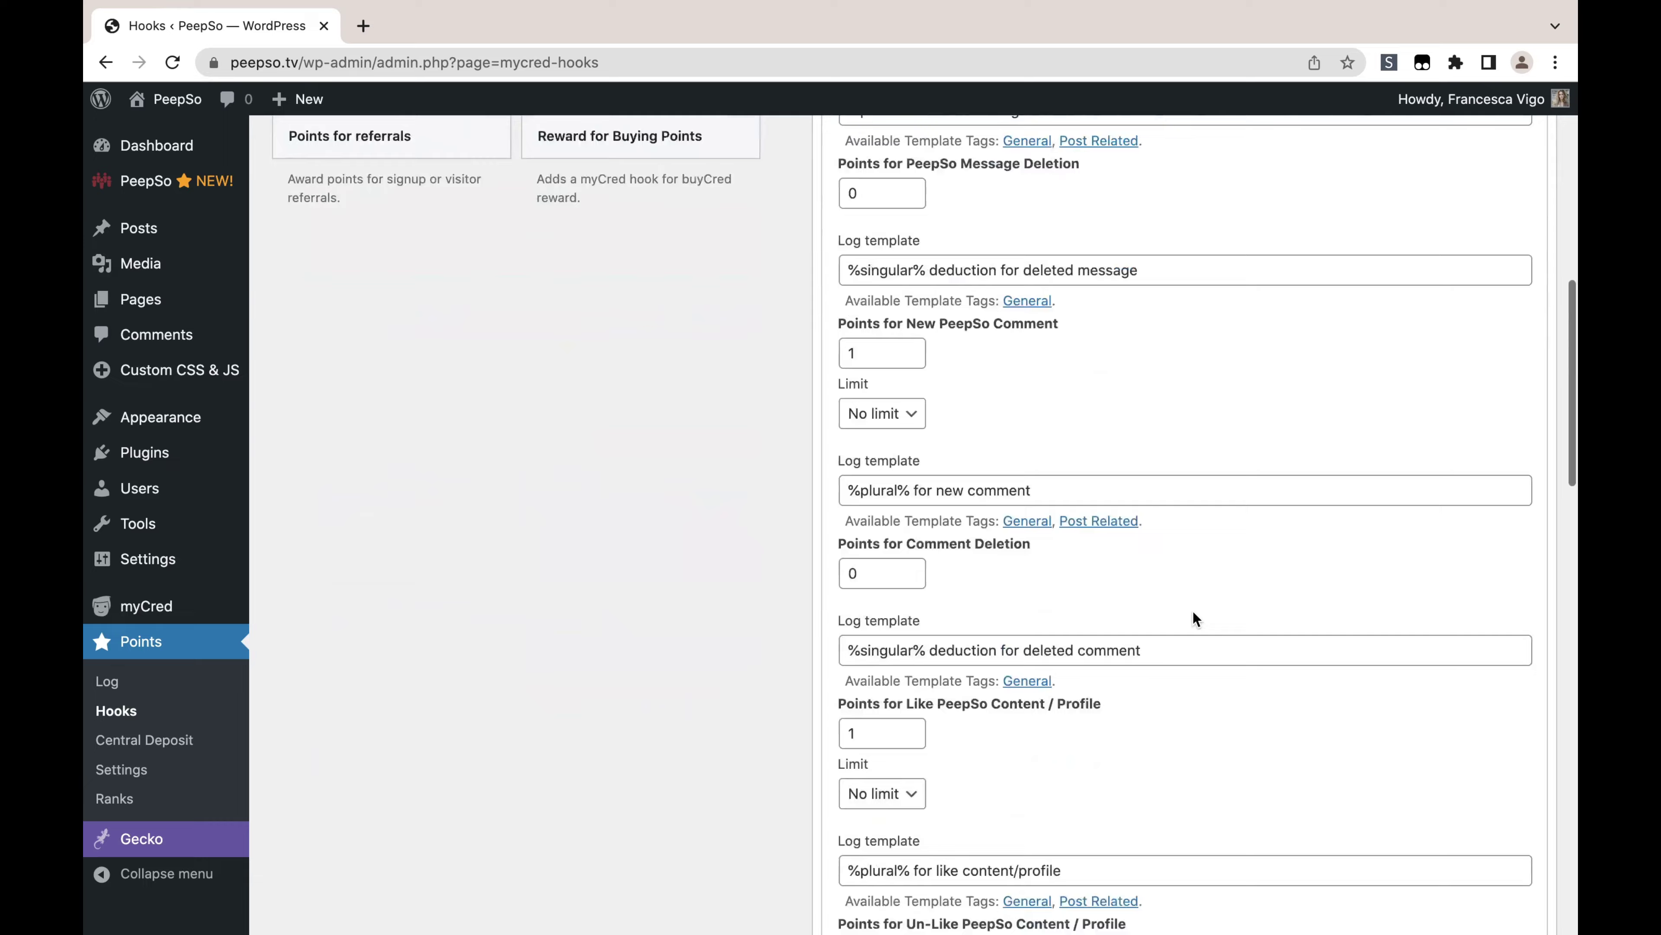
click(1497, 832)
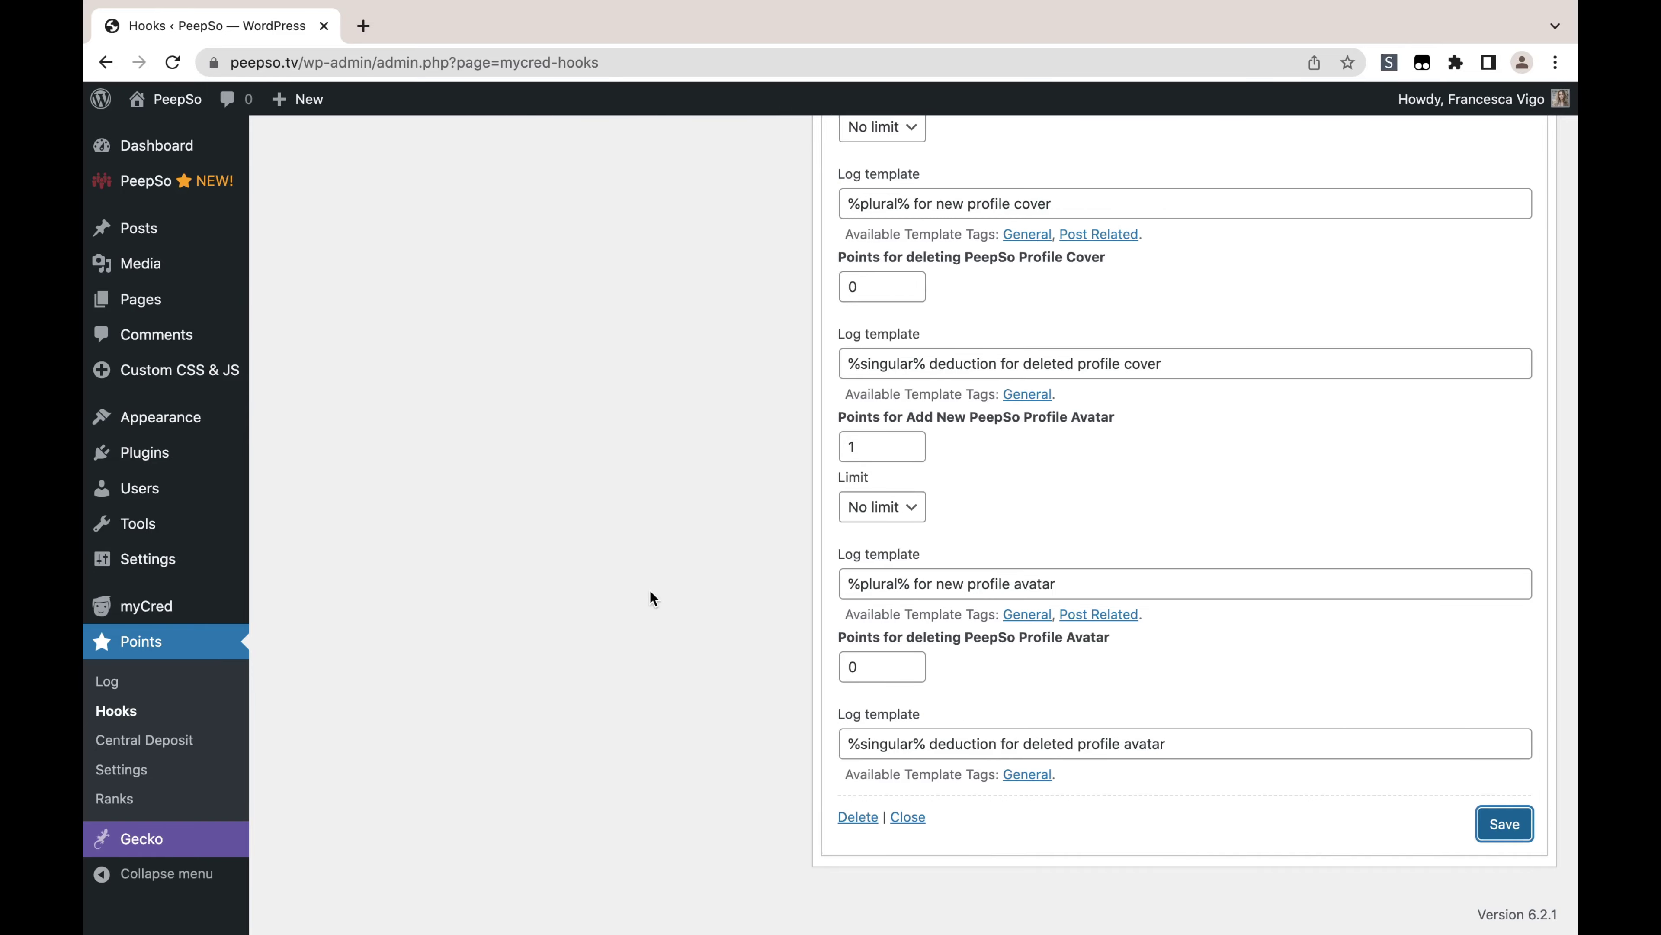
scroll(650, 597, up, 20)
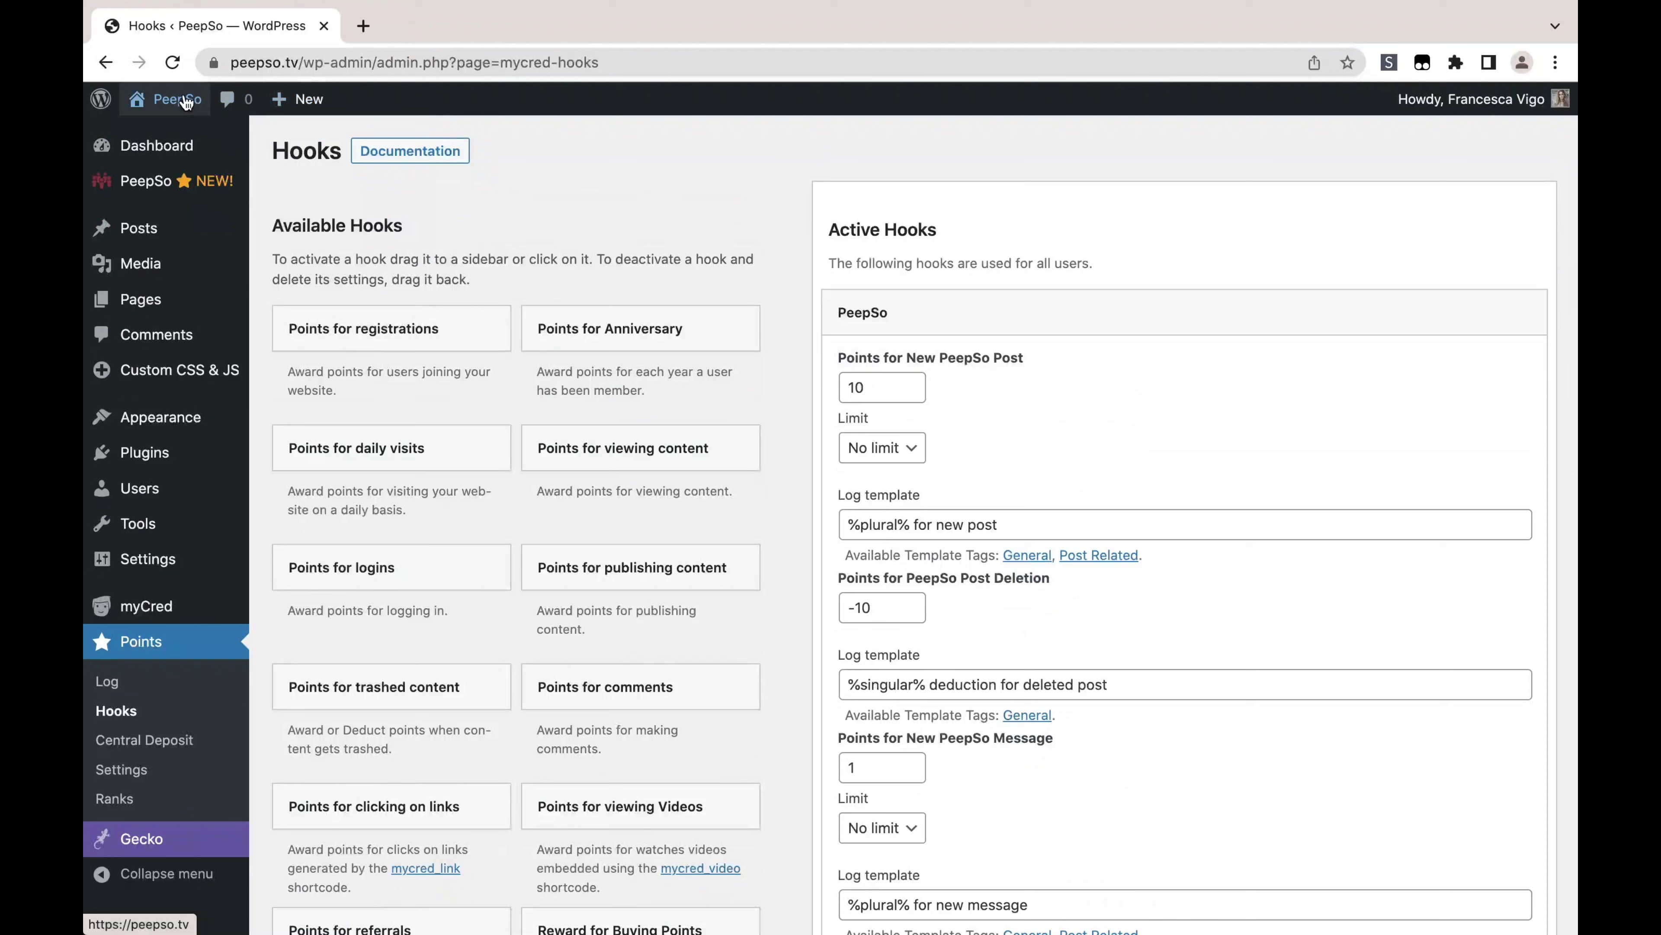
Publish a 'Hello Youtube' stream post and reload to see the 10-point award
mouse_move(177, 99)
click(230, 172)
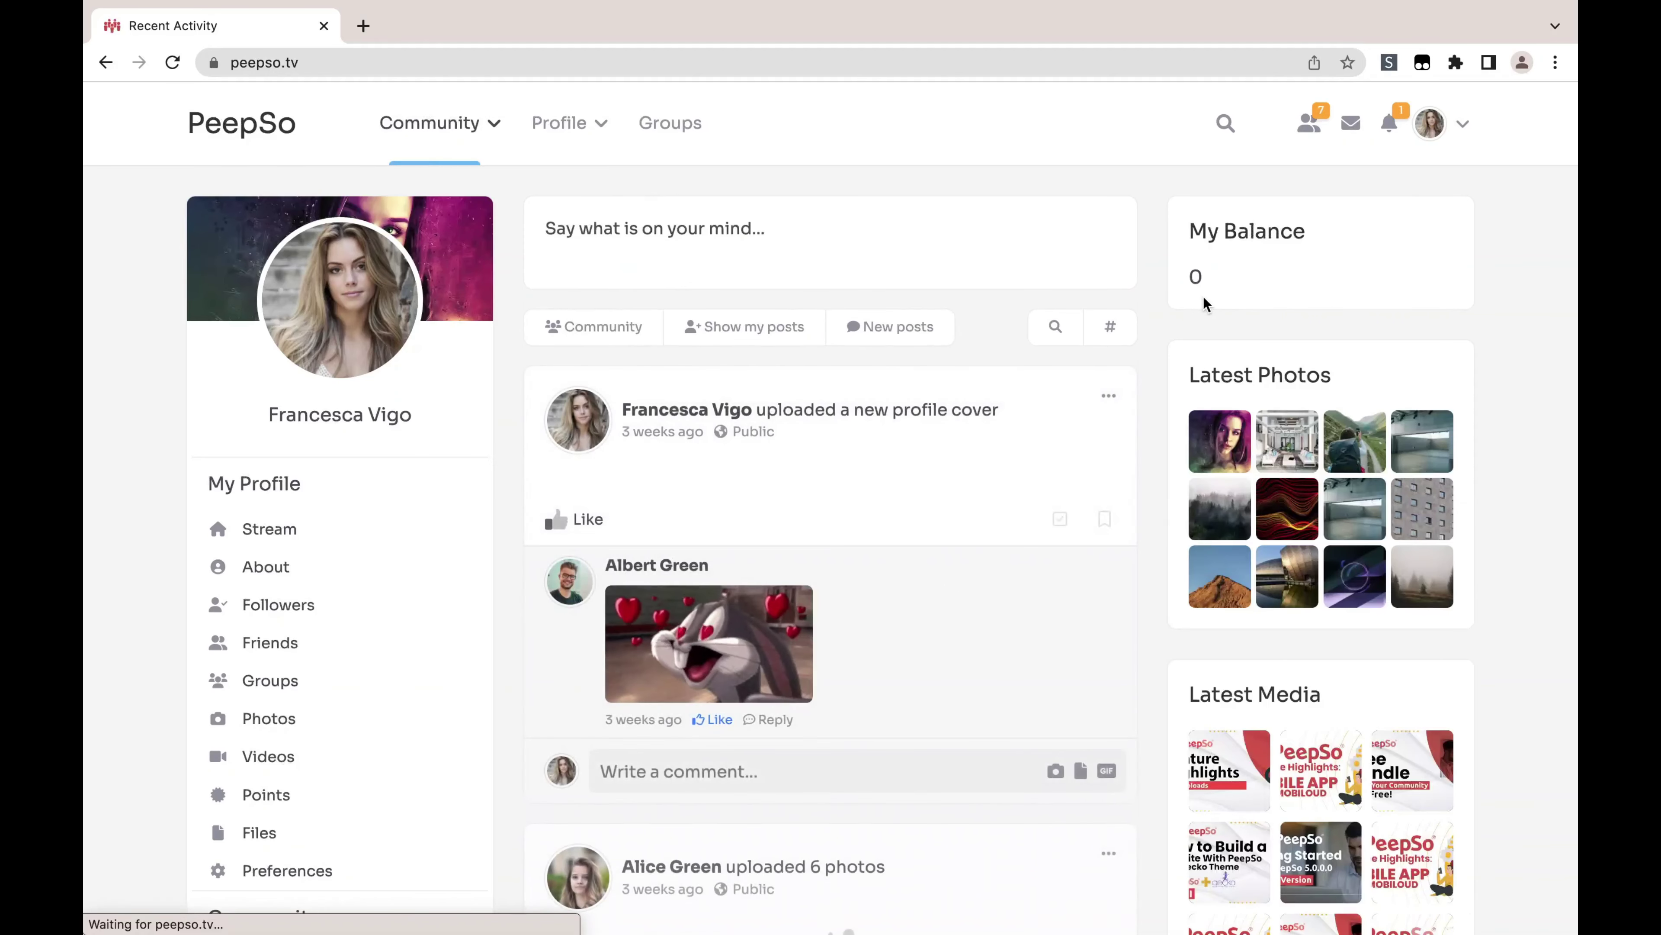
click(754, 240)
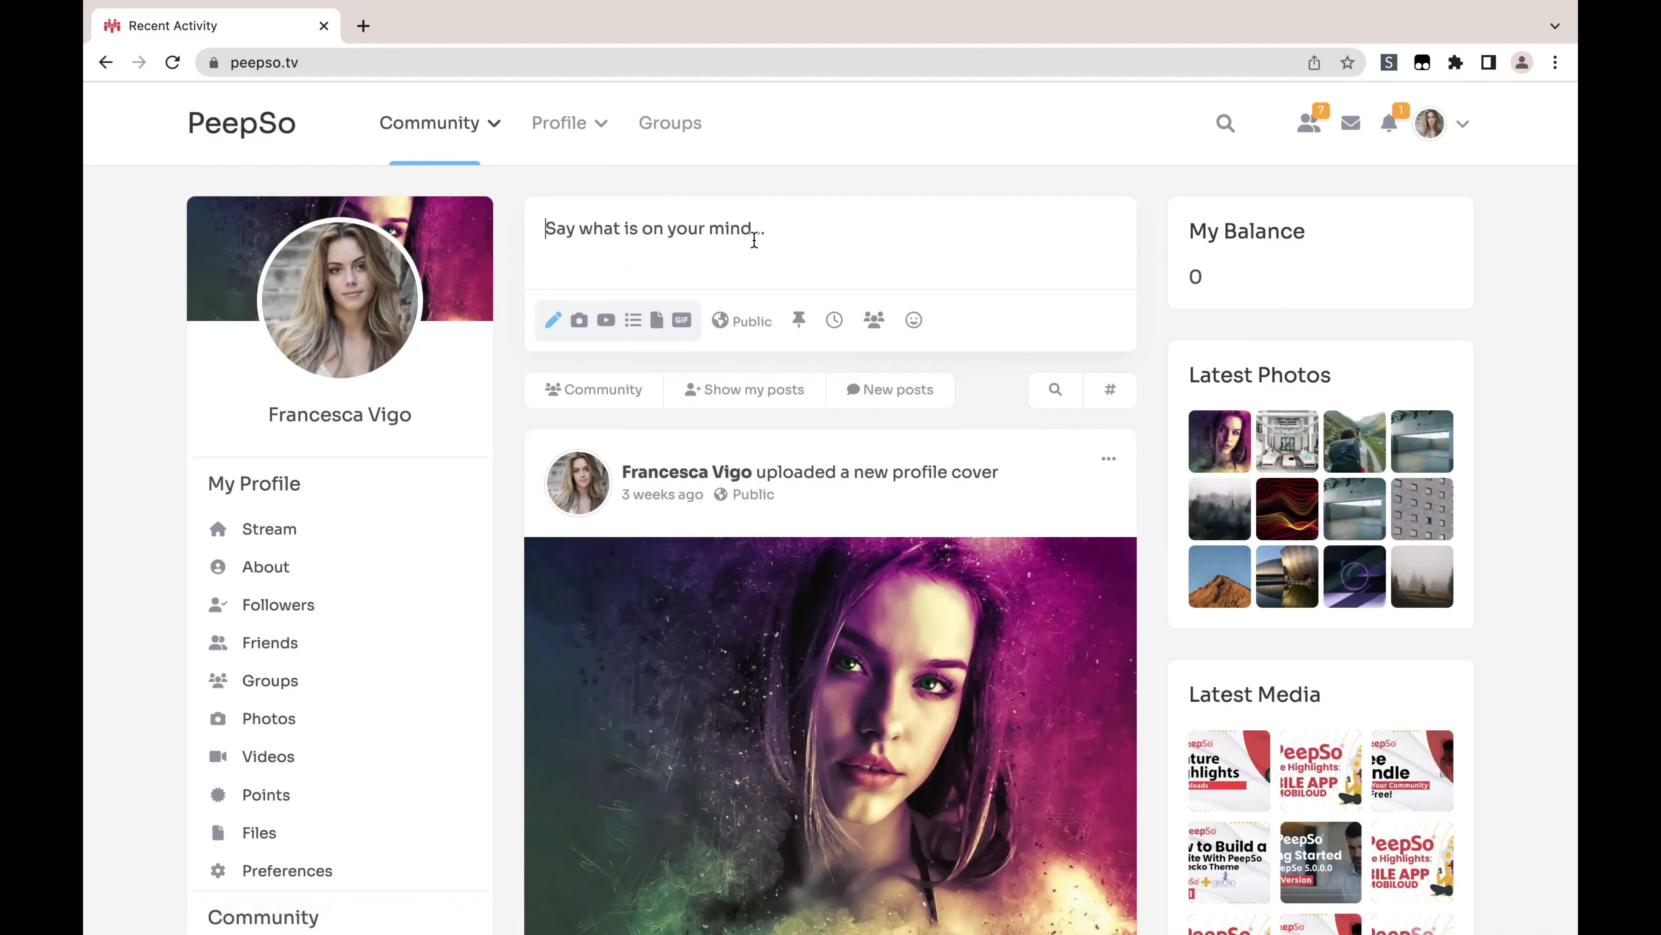
text(Hello Youtube)
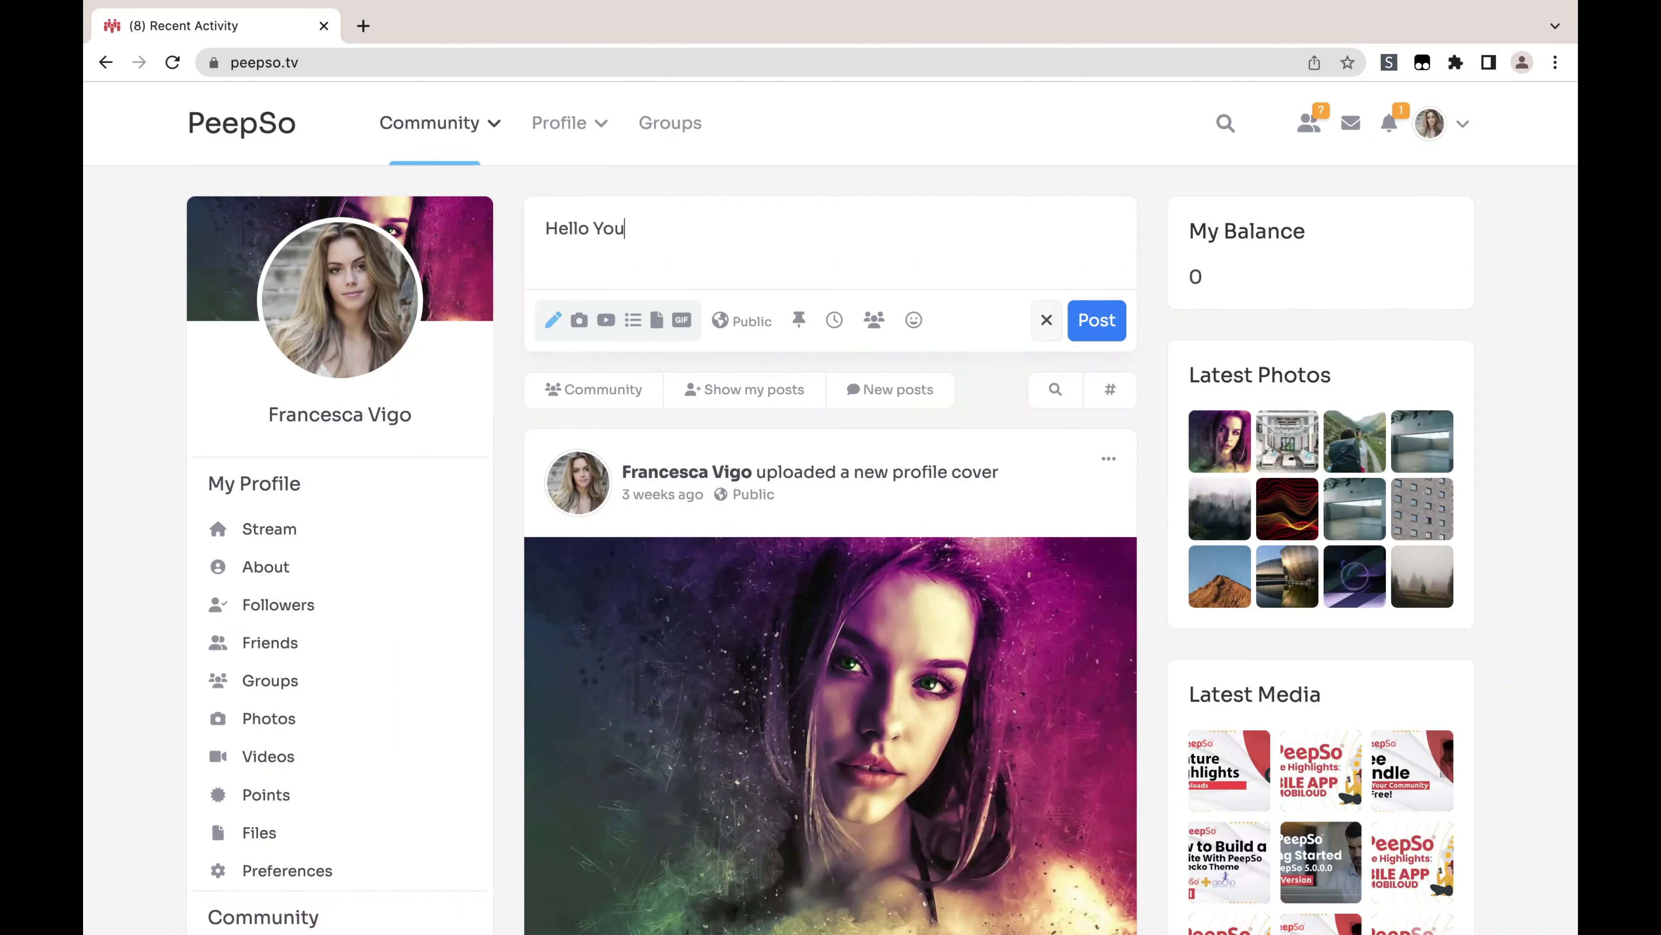
click(1077, 327)
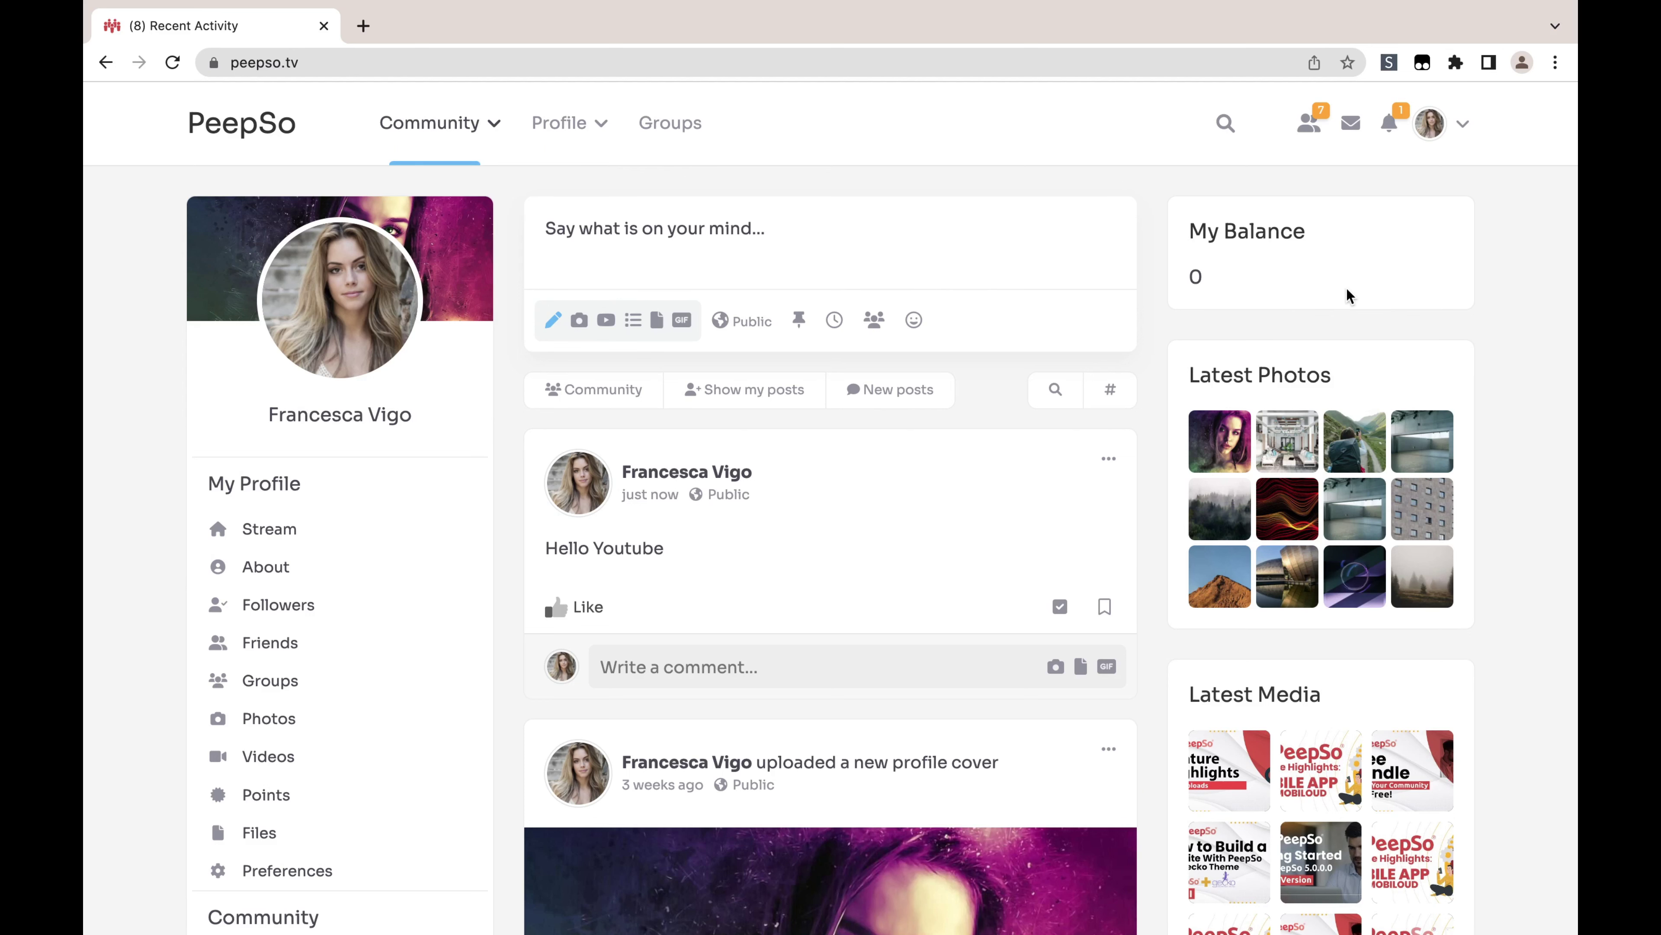
click(173, 63)
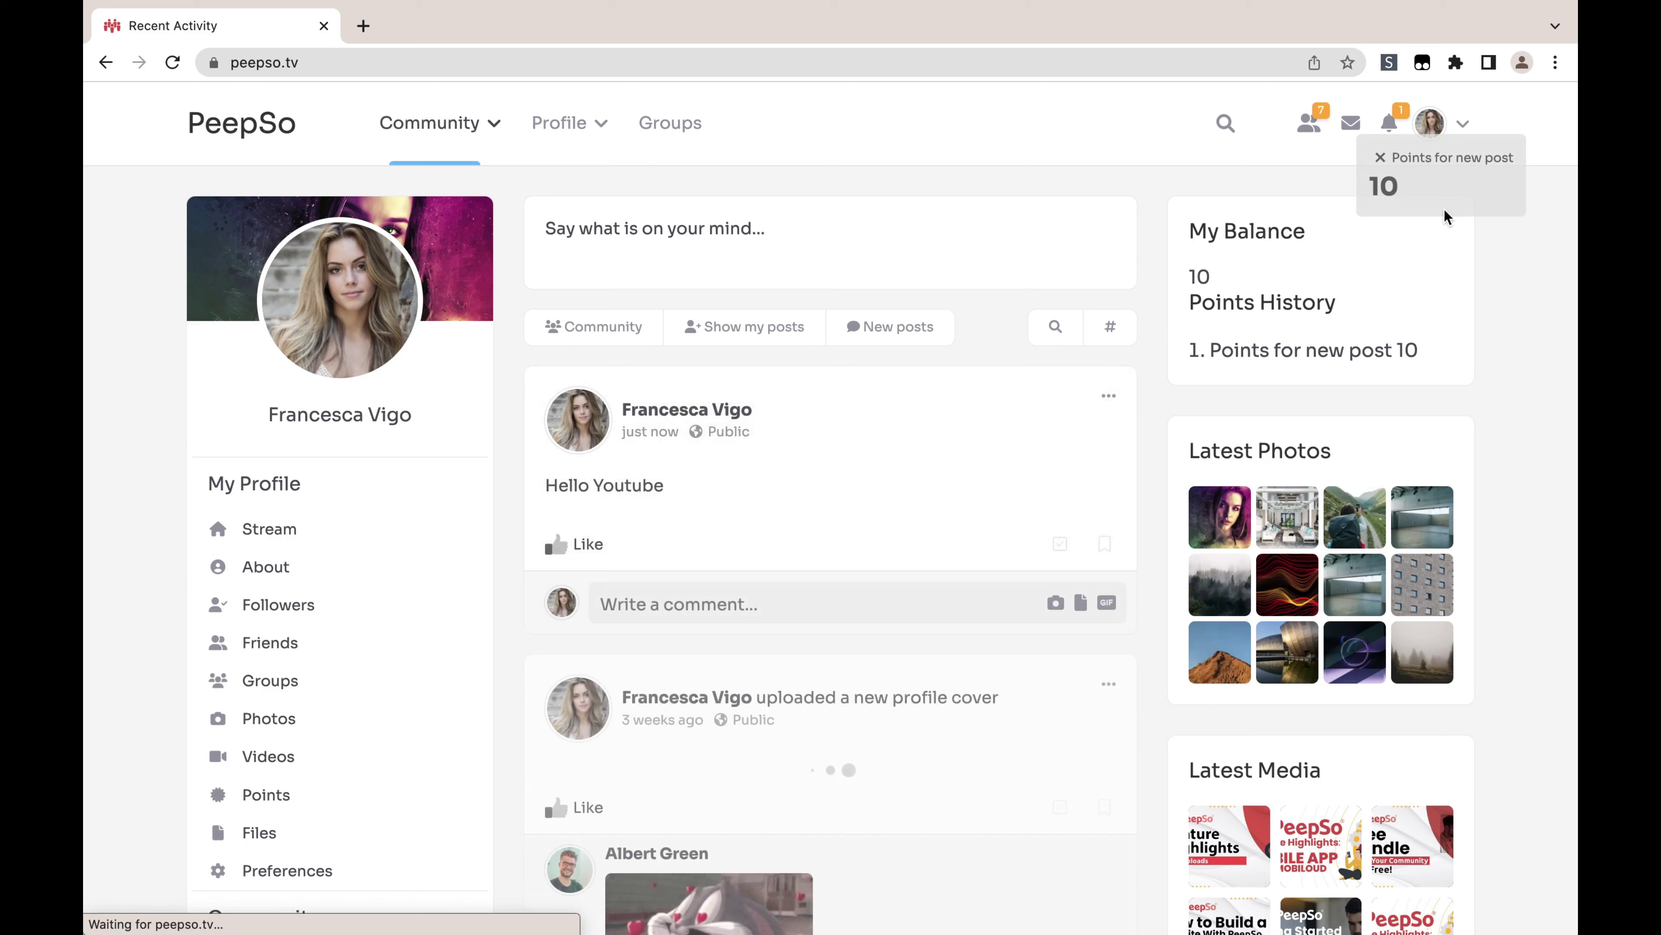
click(1380, 158)
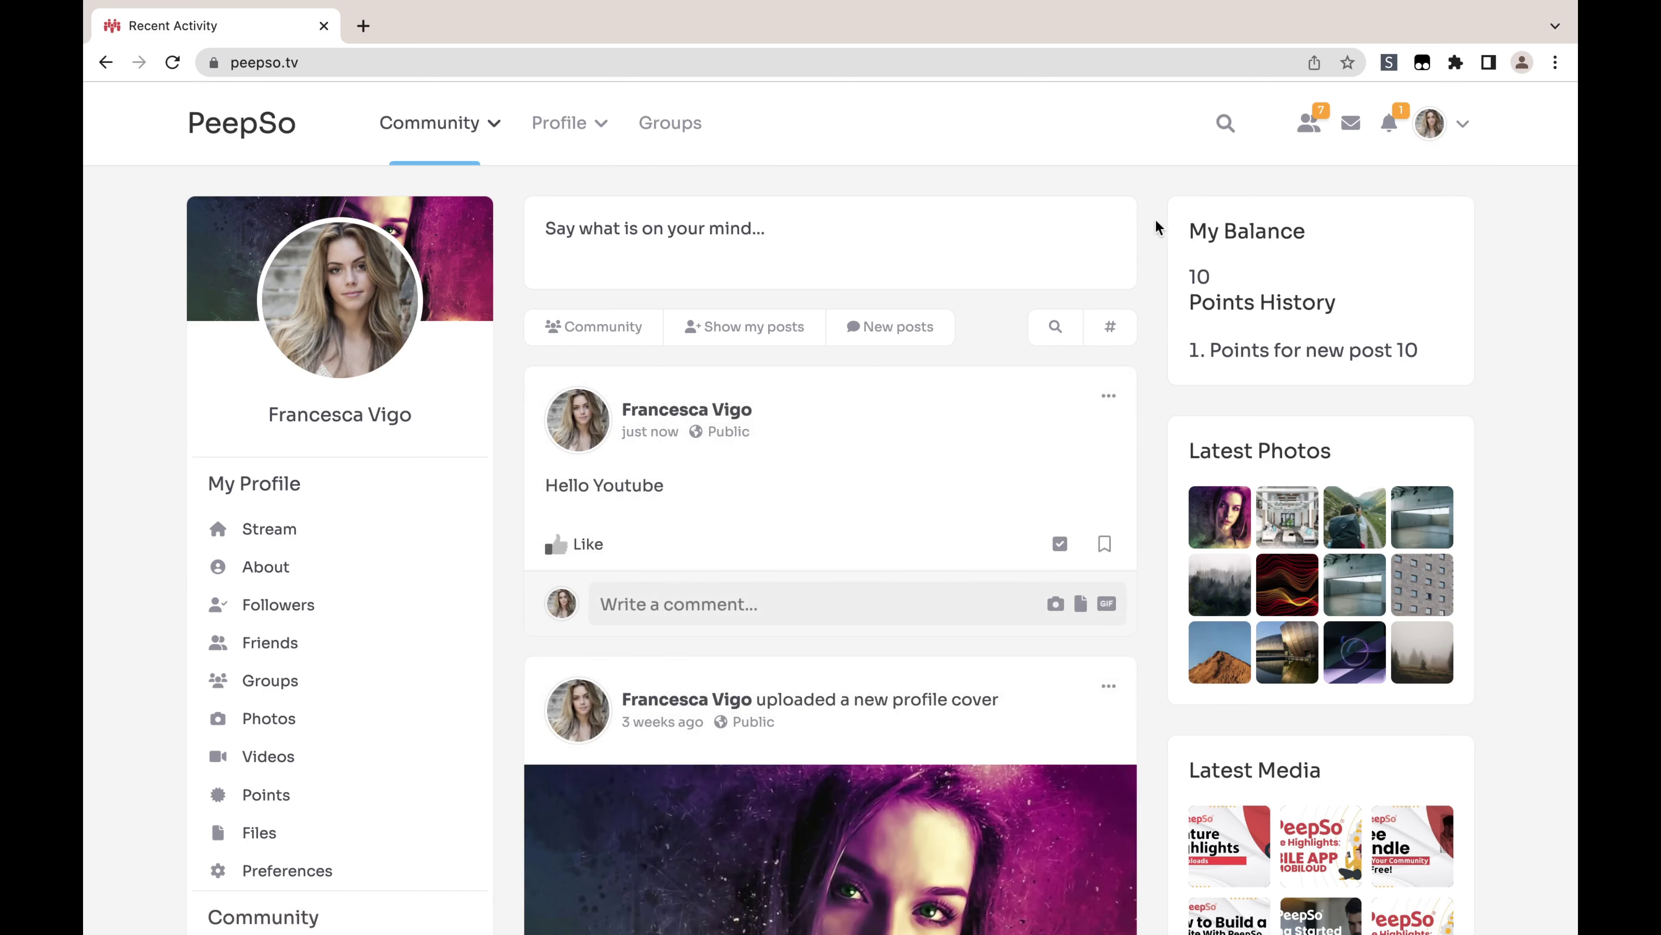
Delete the 'Hello Youtube' post and reload to see the -10 deduction
click(1110, 397)
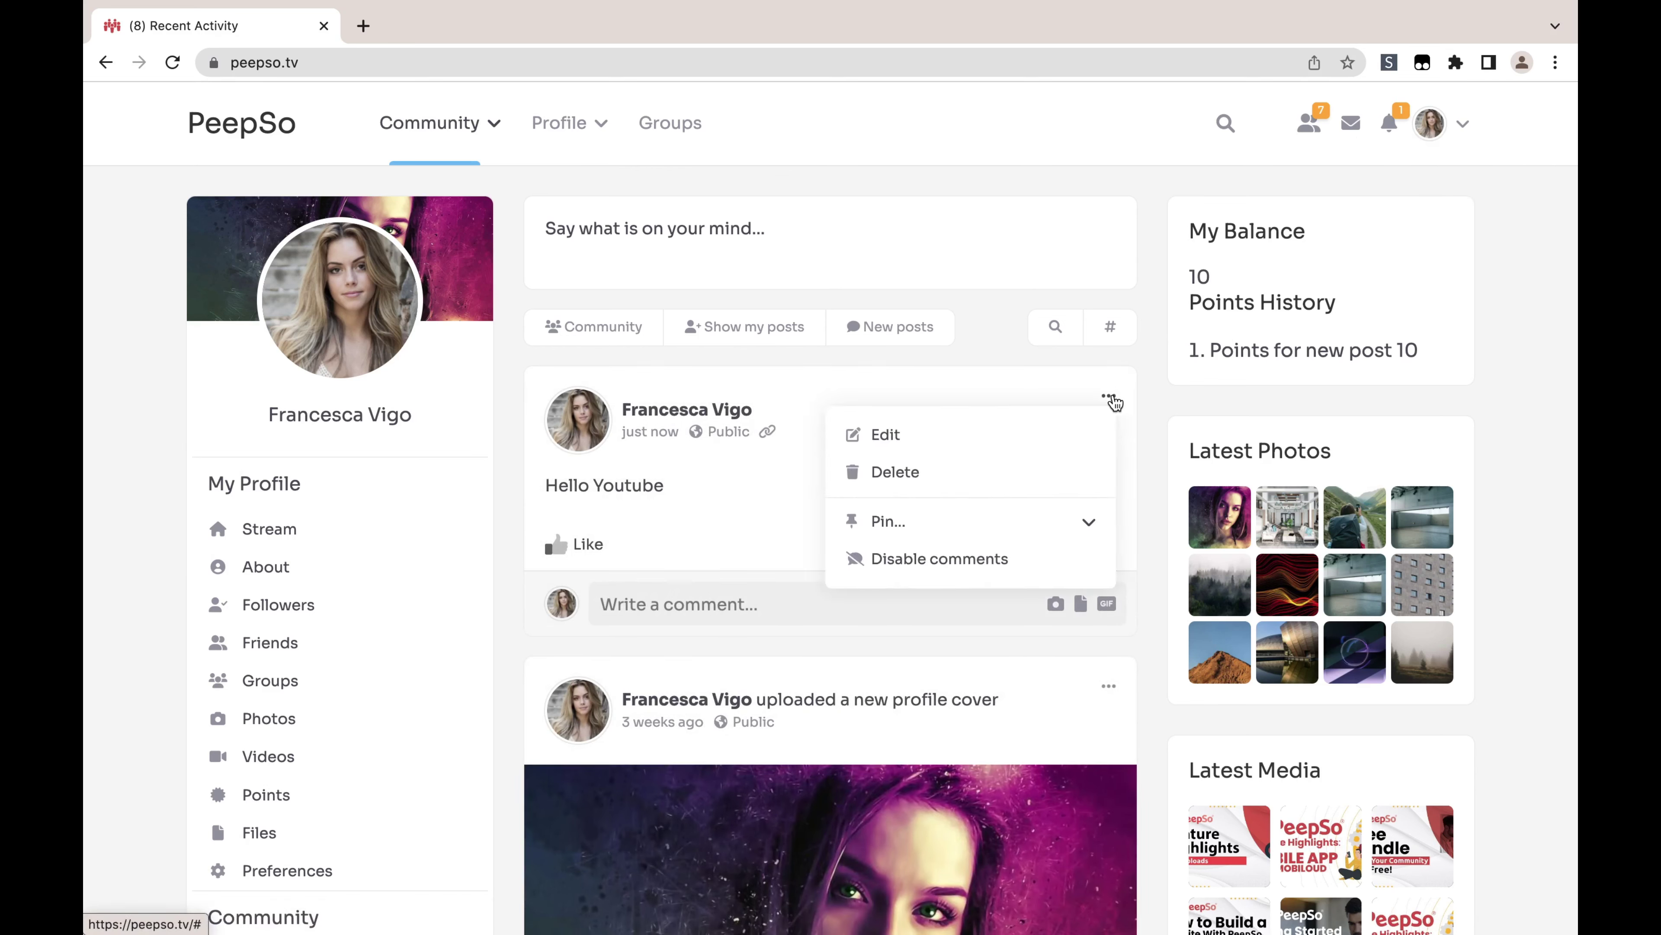
click(929, 475)
click(1011, 577)
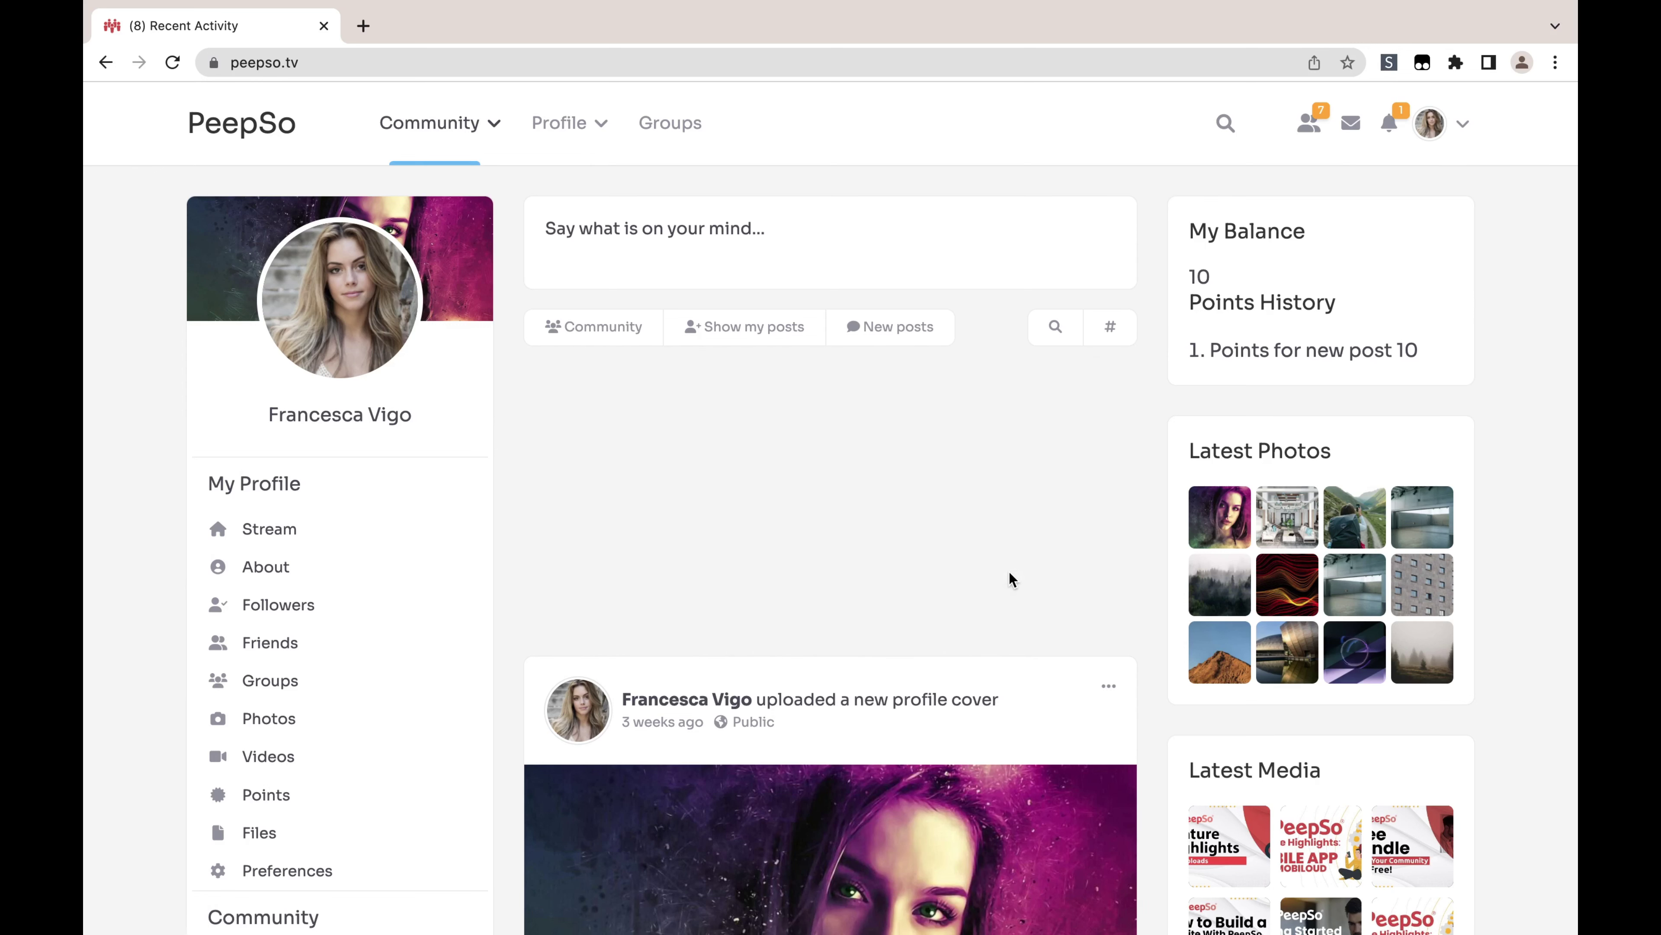
click(169, 63)
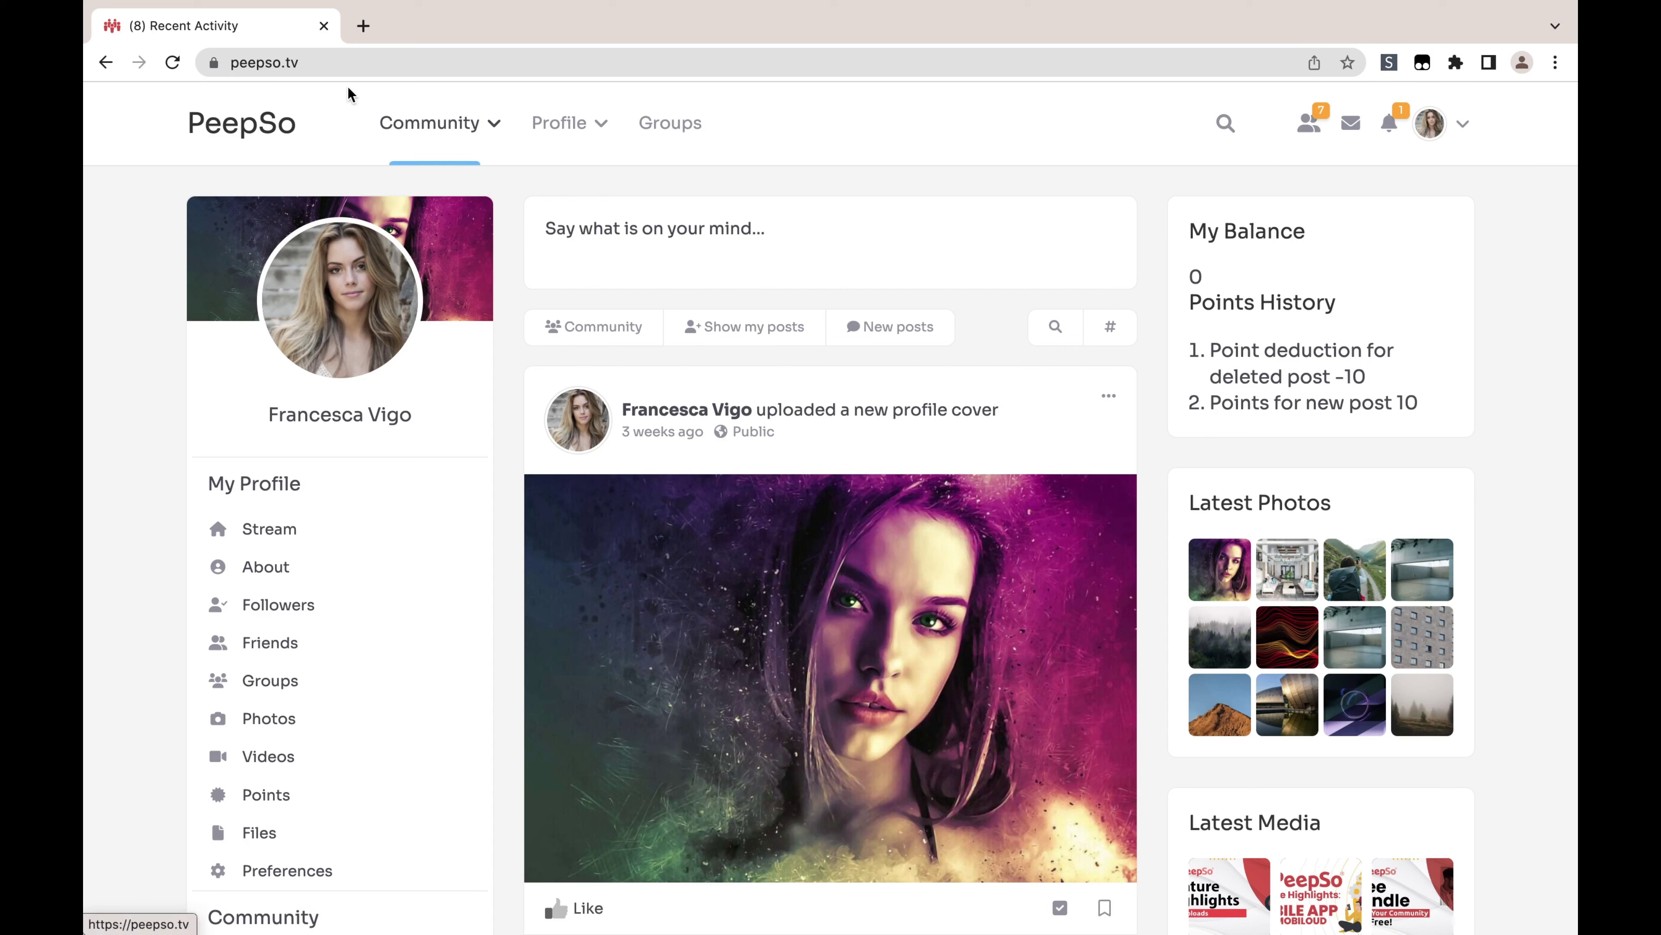
Load /wp-admin and go to the myCred Points > Hooks page
click(365, 62)
text(//)
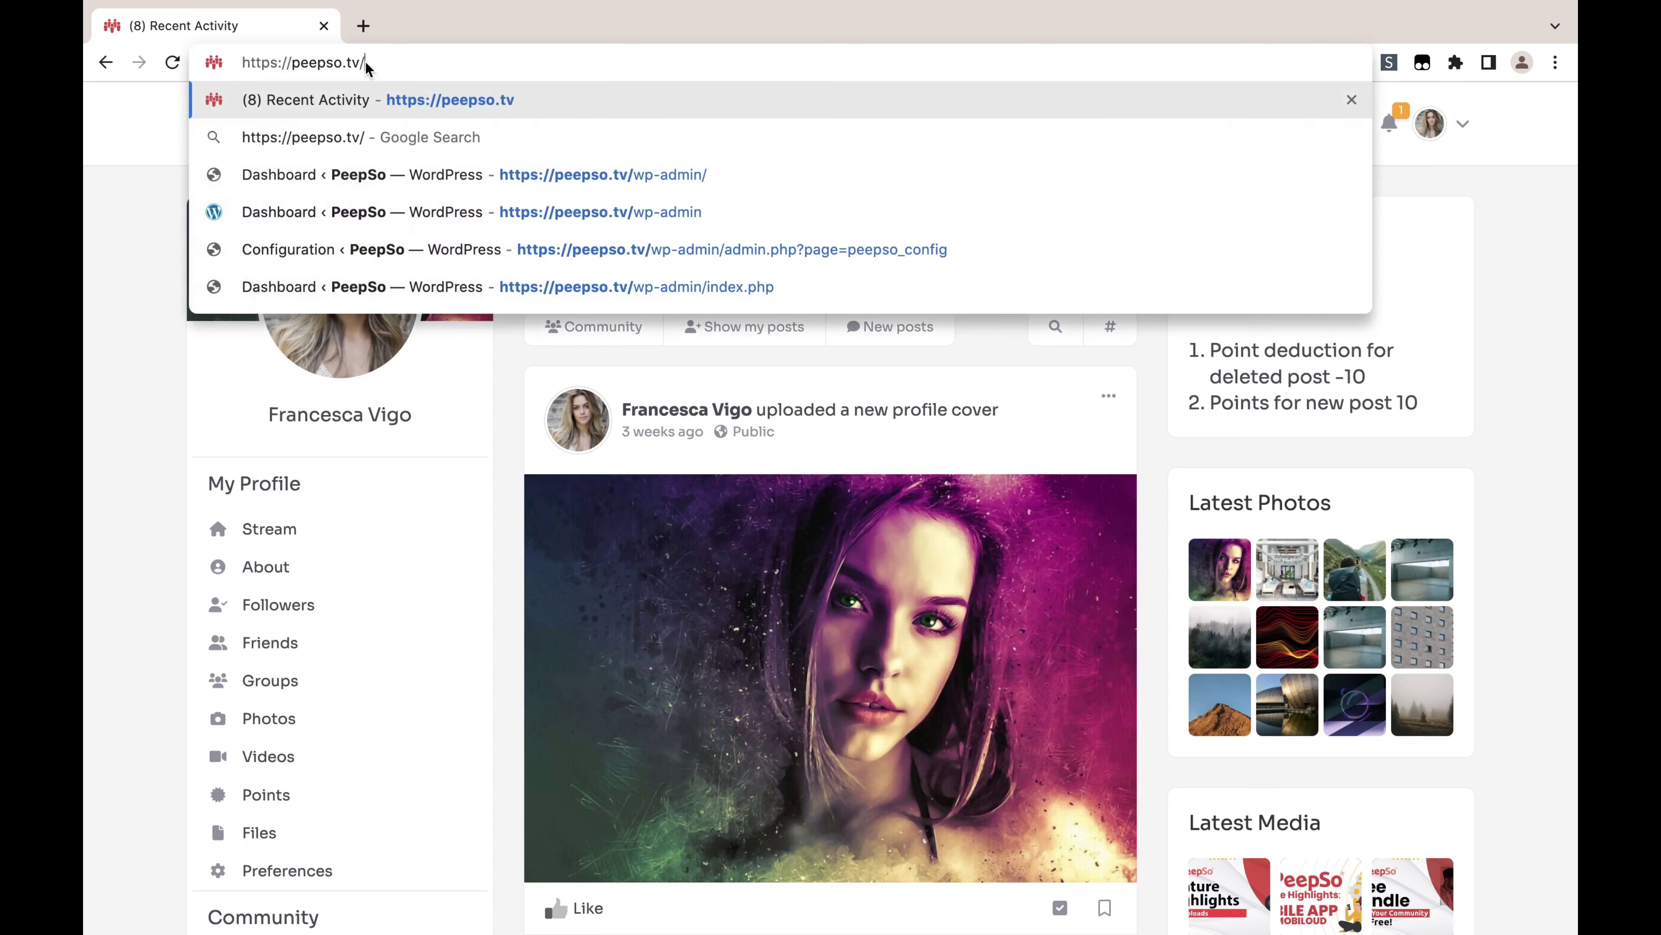
text(wp-admin)
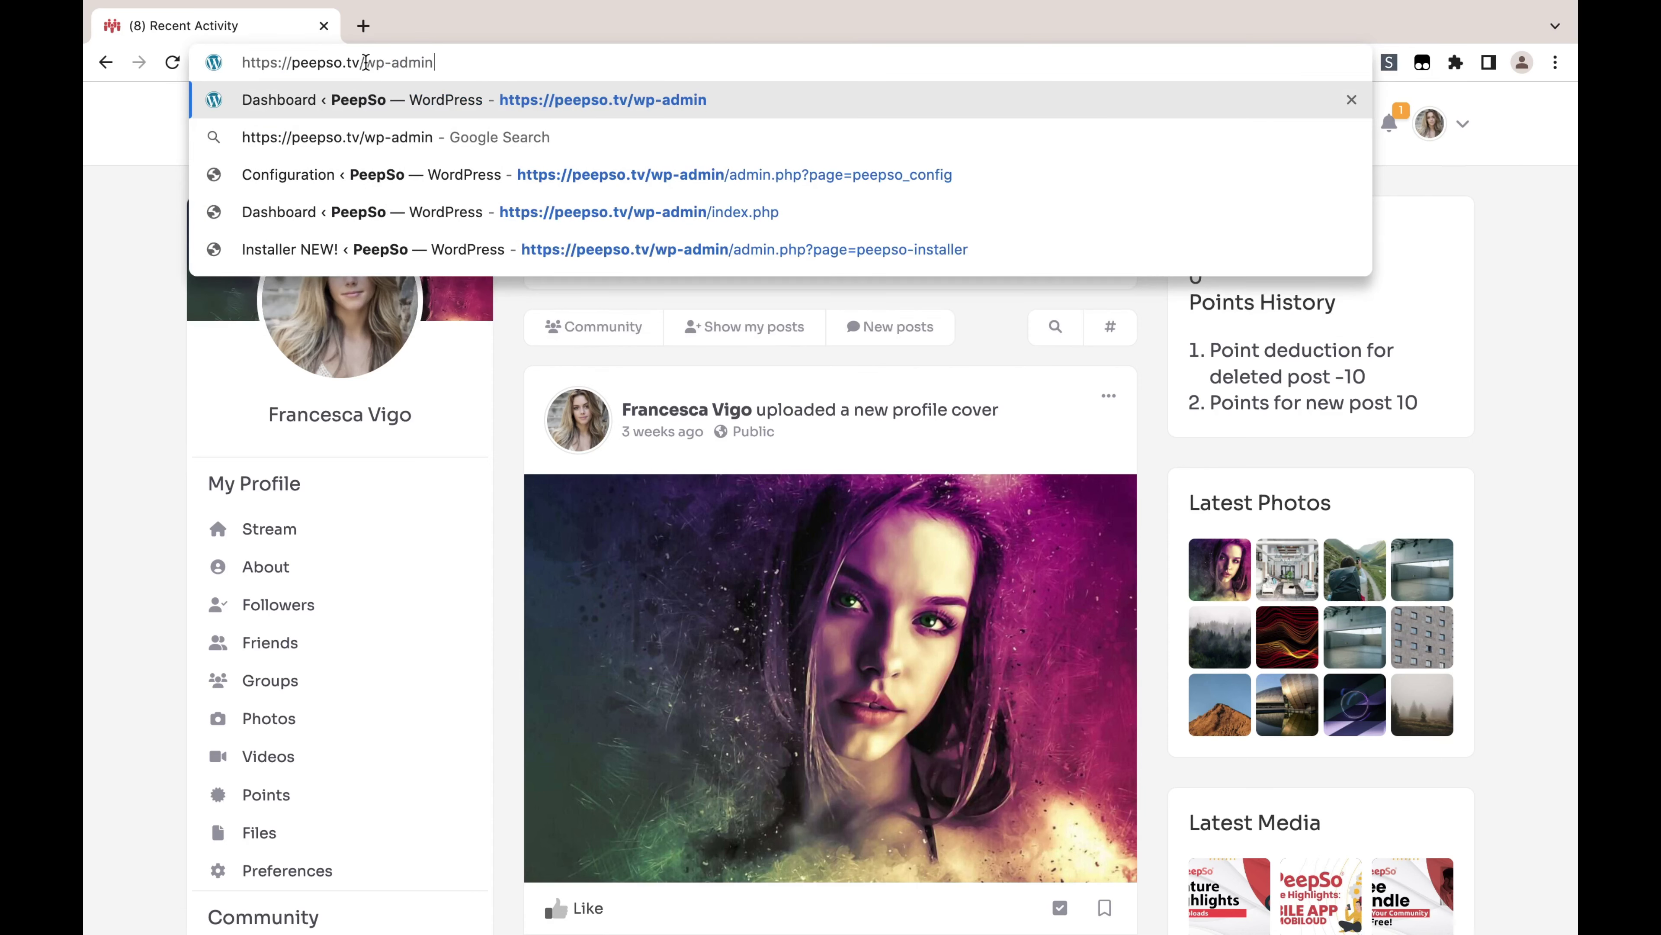
key(Return)
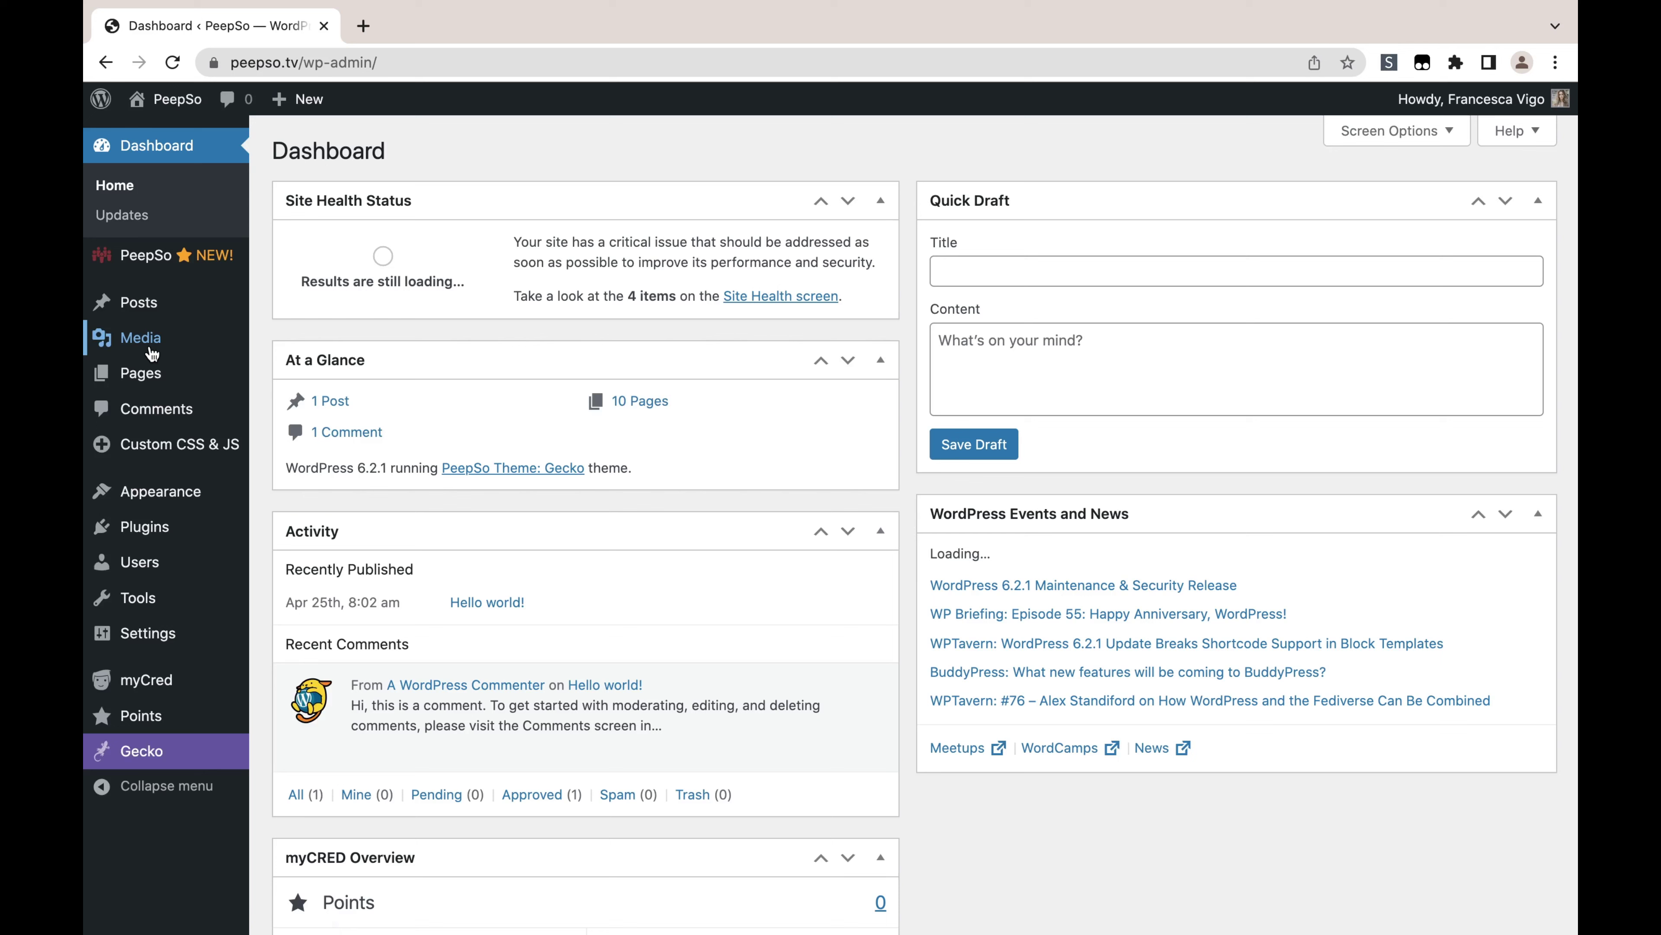
mouse_move(157, 713)
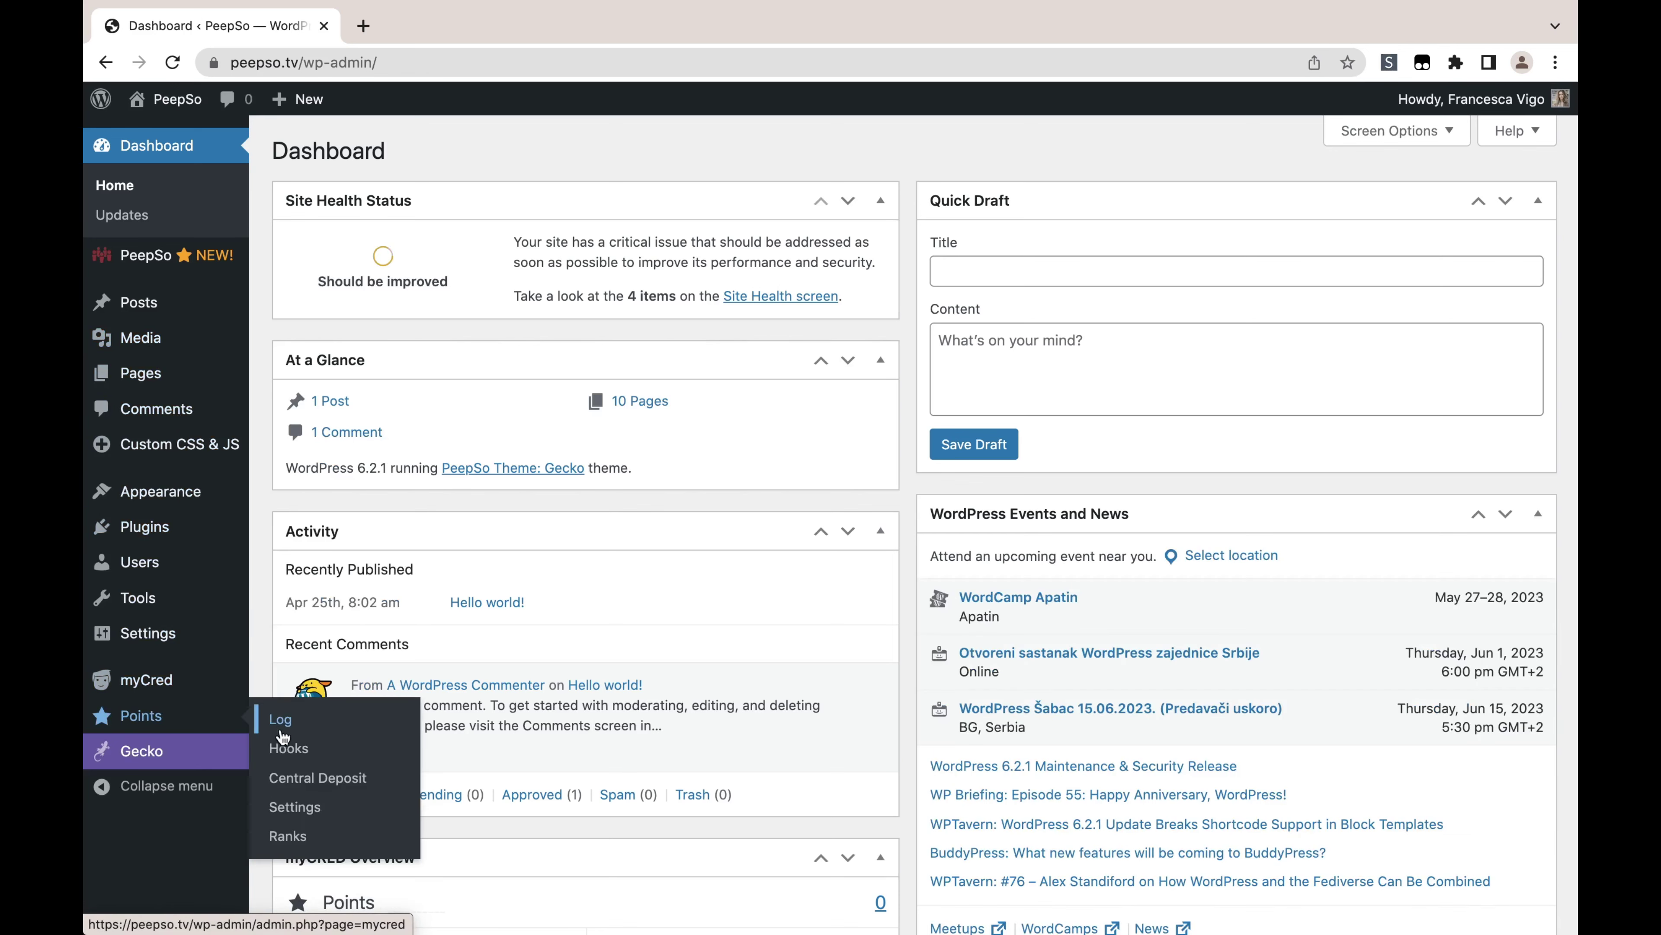
click(299, 753)
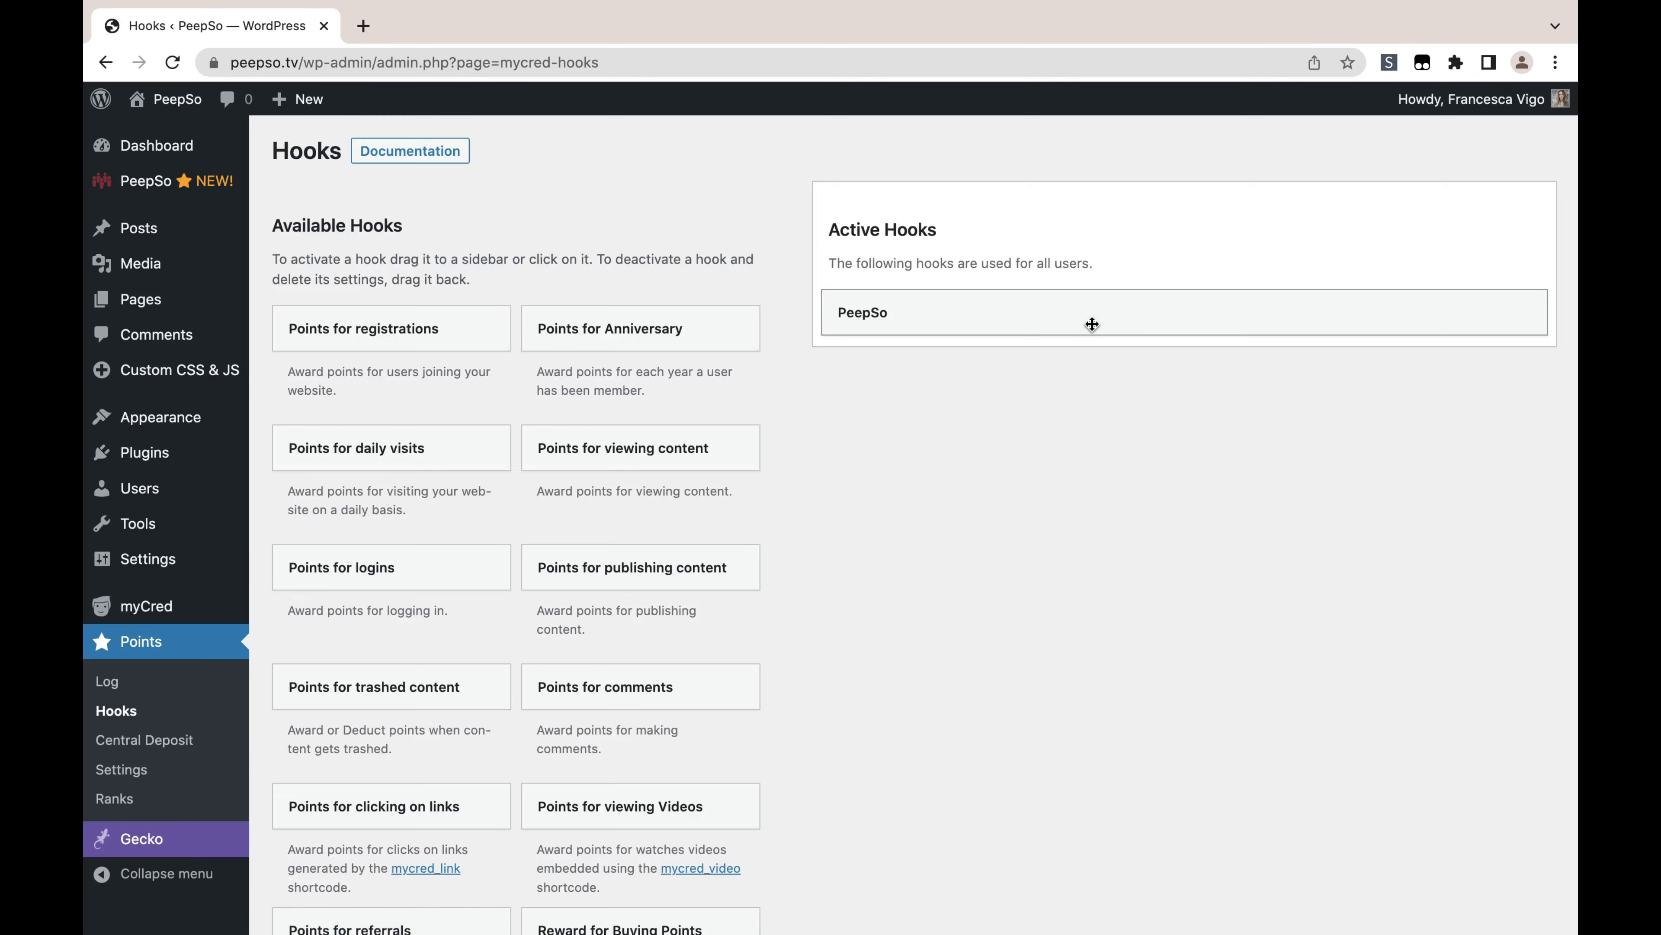
Expand the PeepSo hook and review its points: 10 per post, -10 per deletion, 1 per message
click(1092, 324)
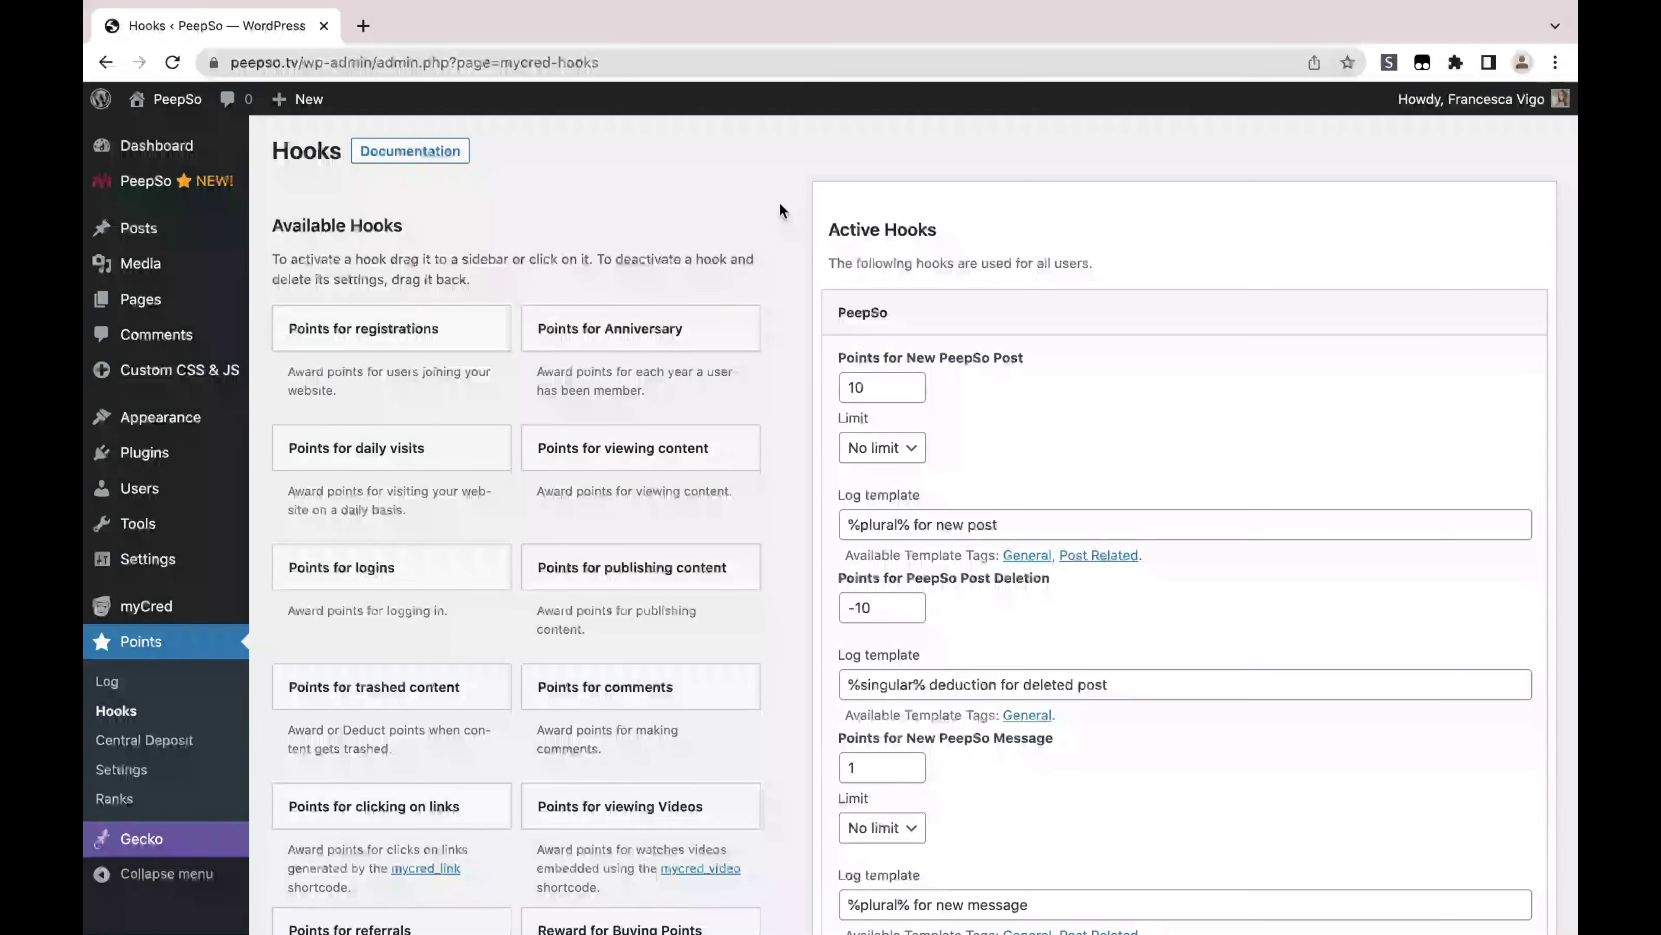
scroll(1197, 516, down, 5)
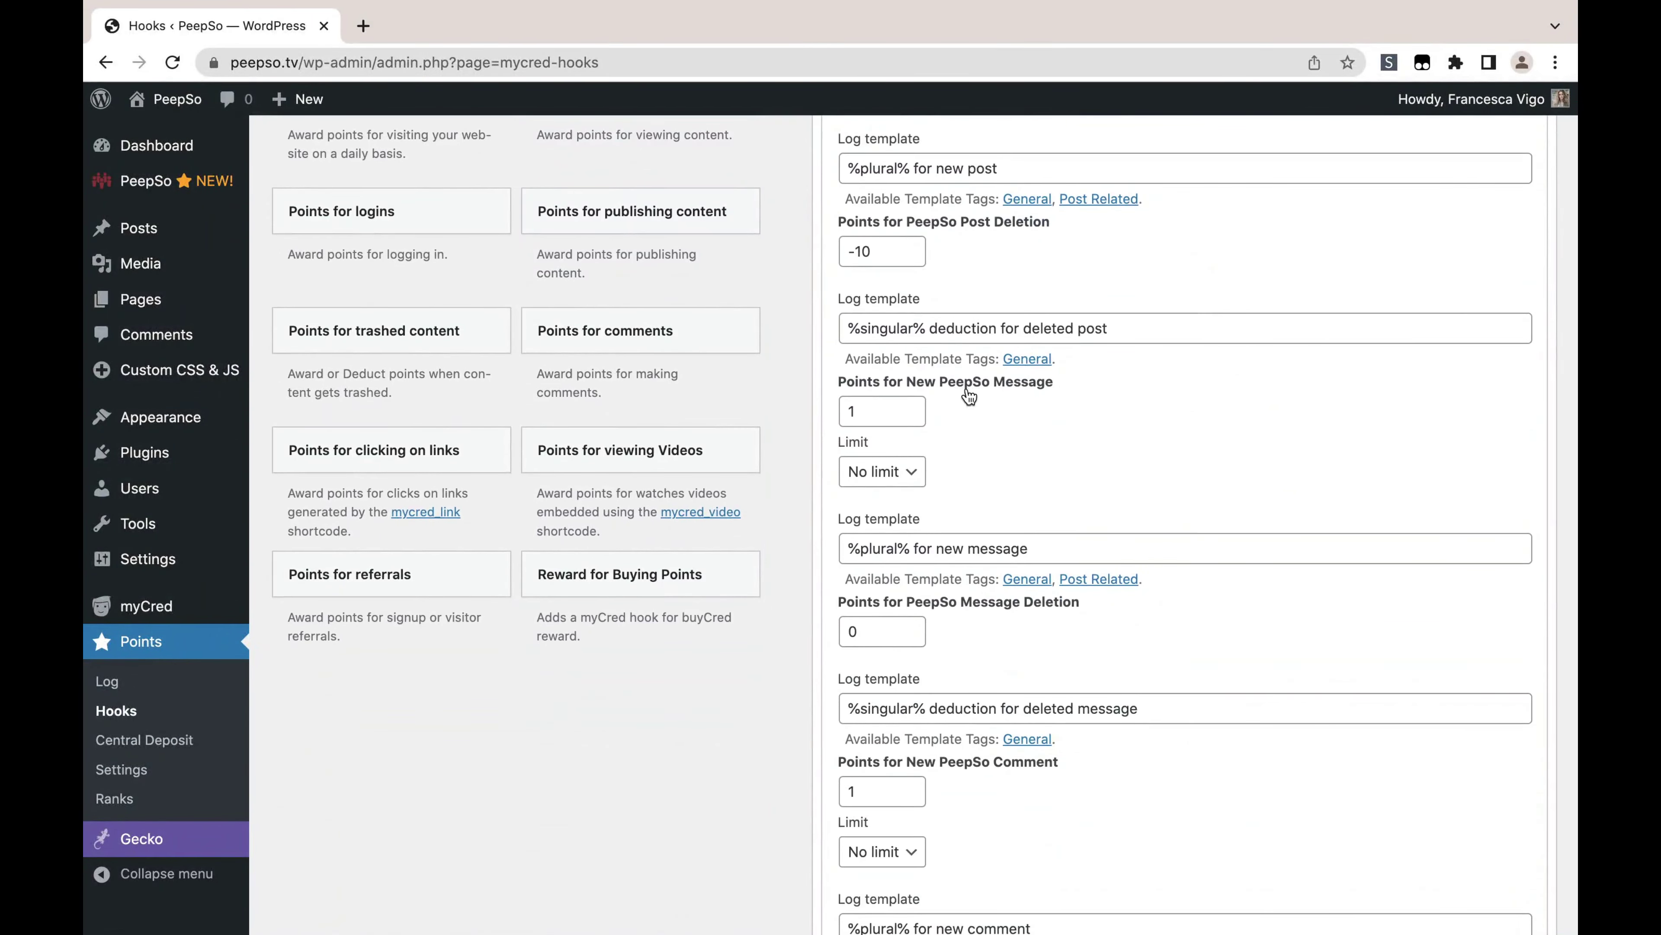
scroll(1072, 397, down, 5)
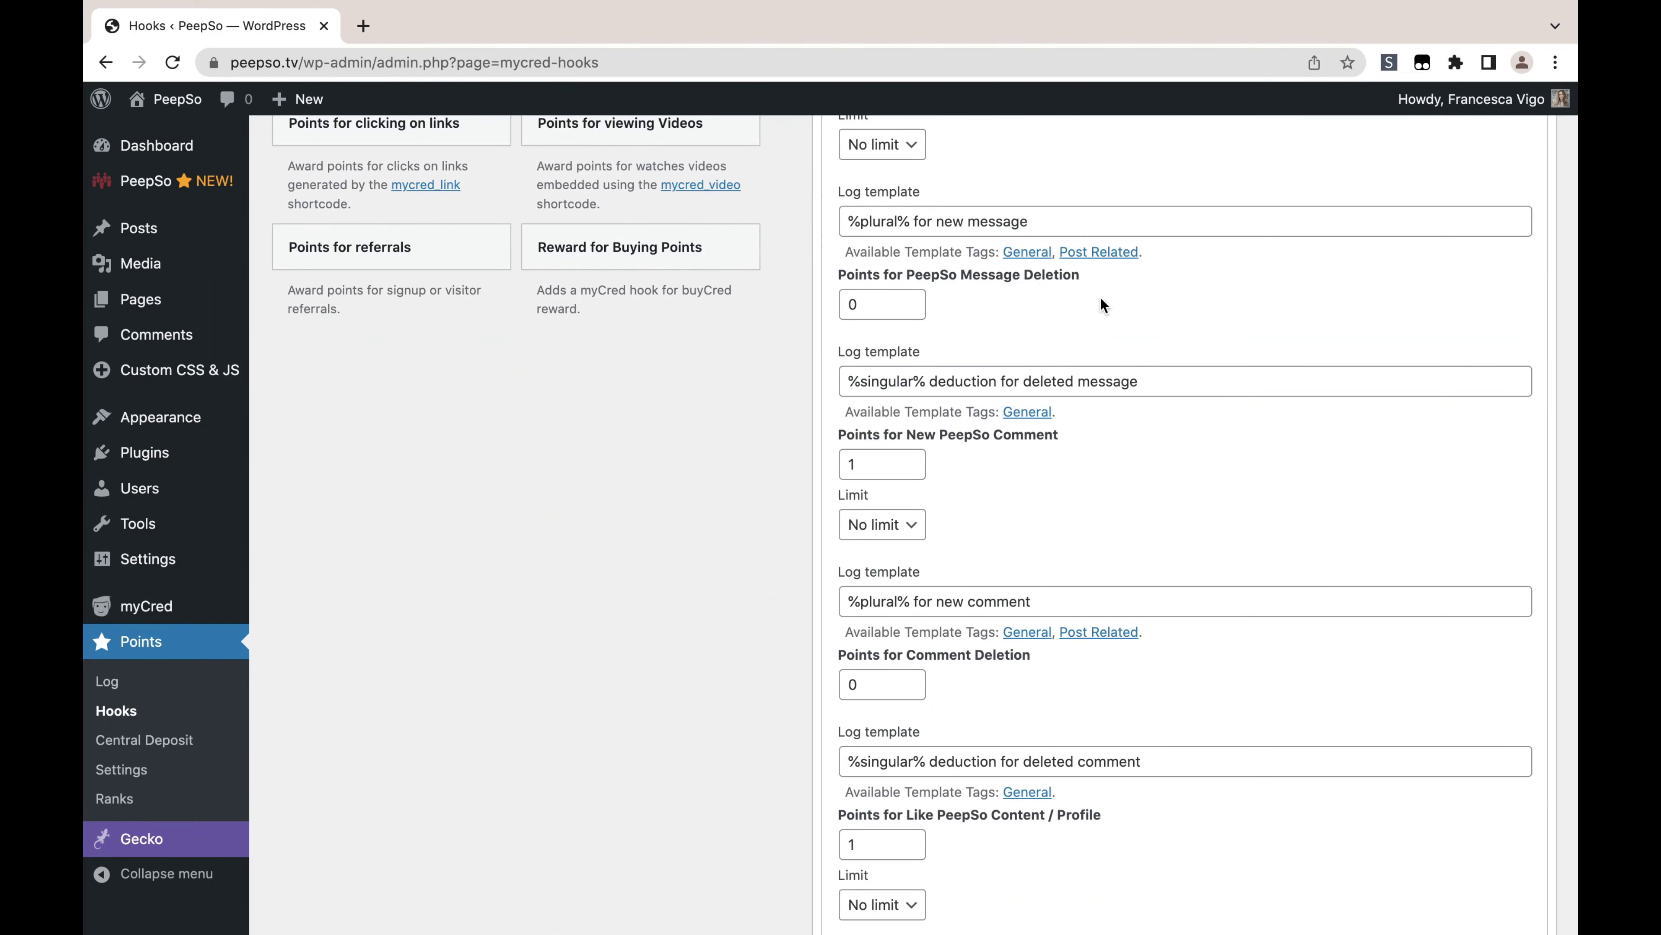
scroll(1101, 297, down, 2)
scroll(1047, 330, down, 3)
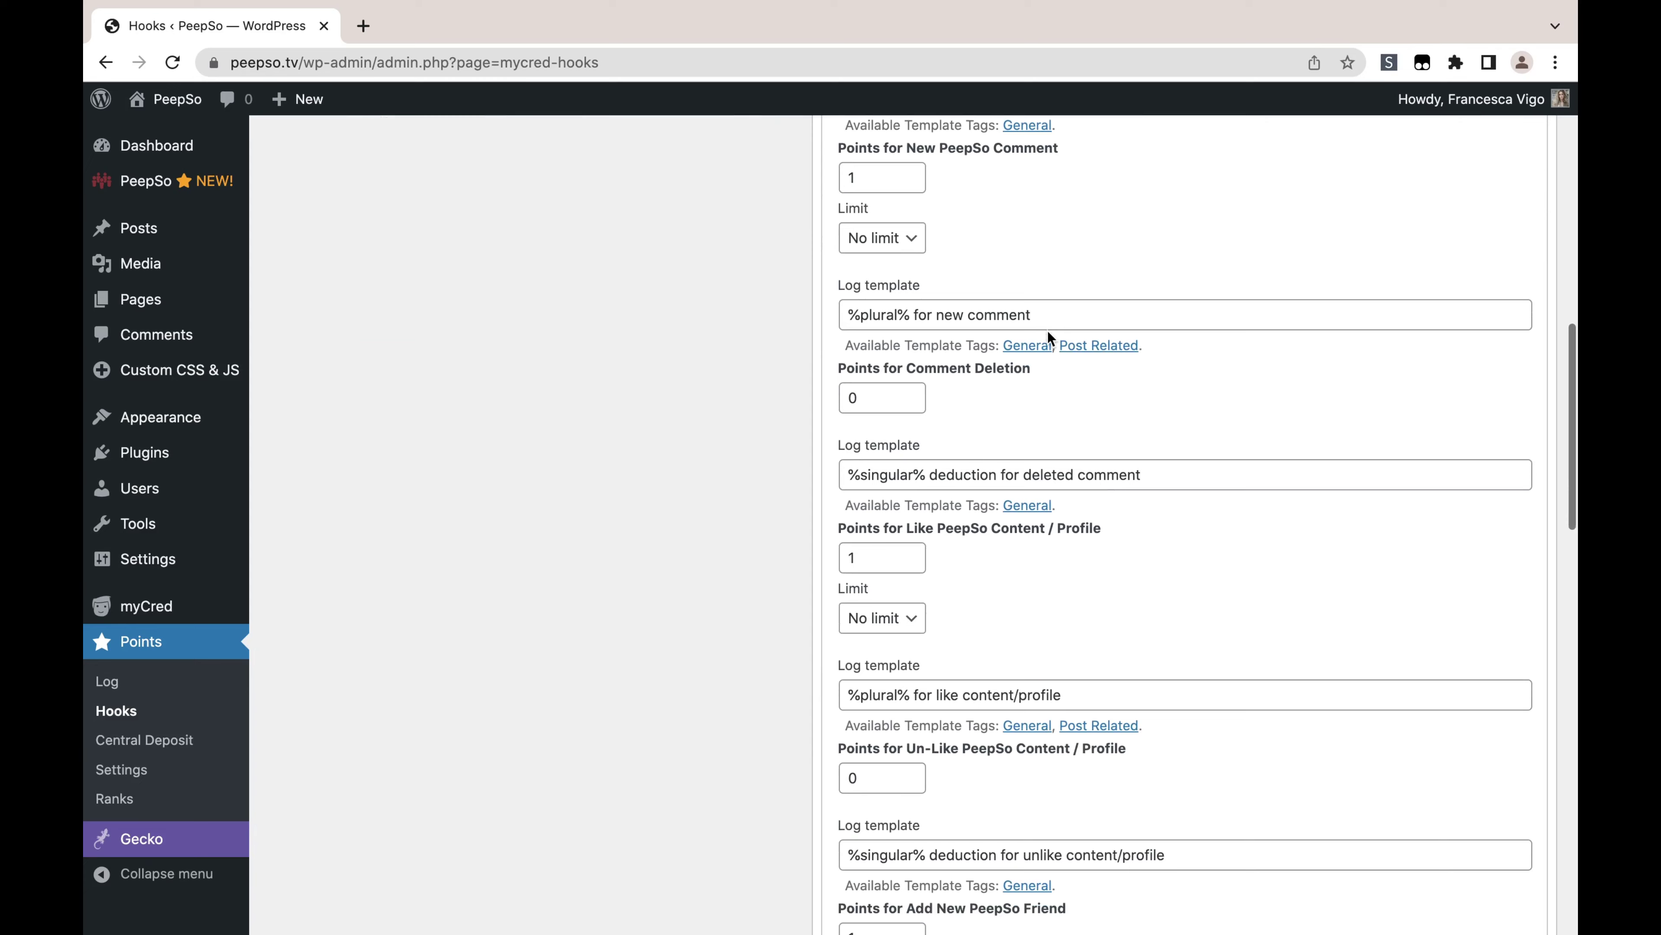
scroll(1075, 419, down, 2)
scroll(1075, 418, down, 1)
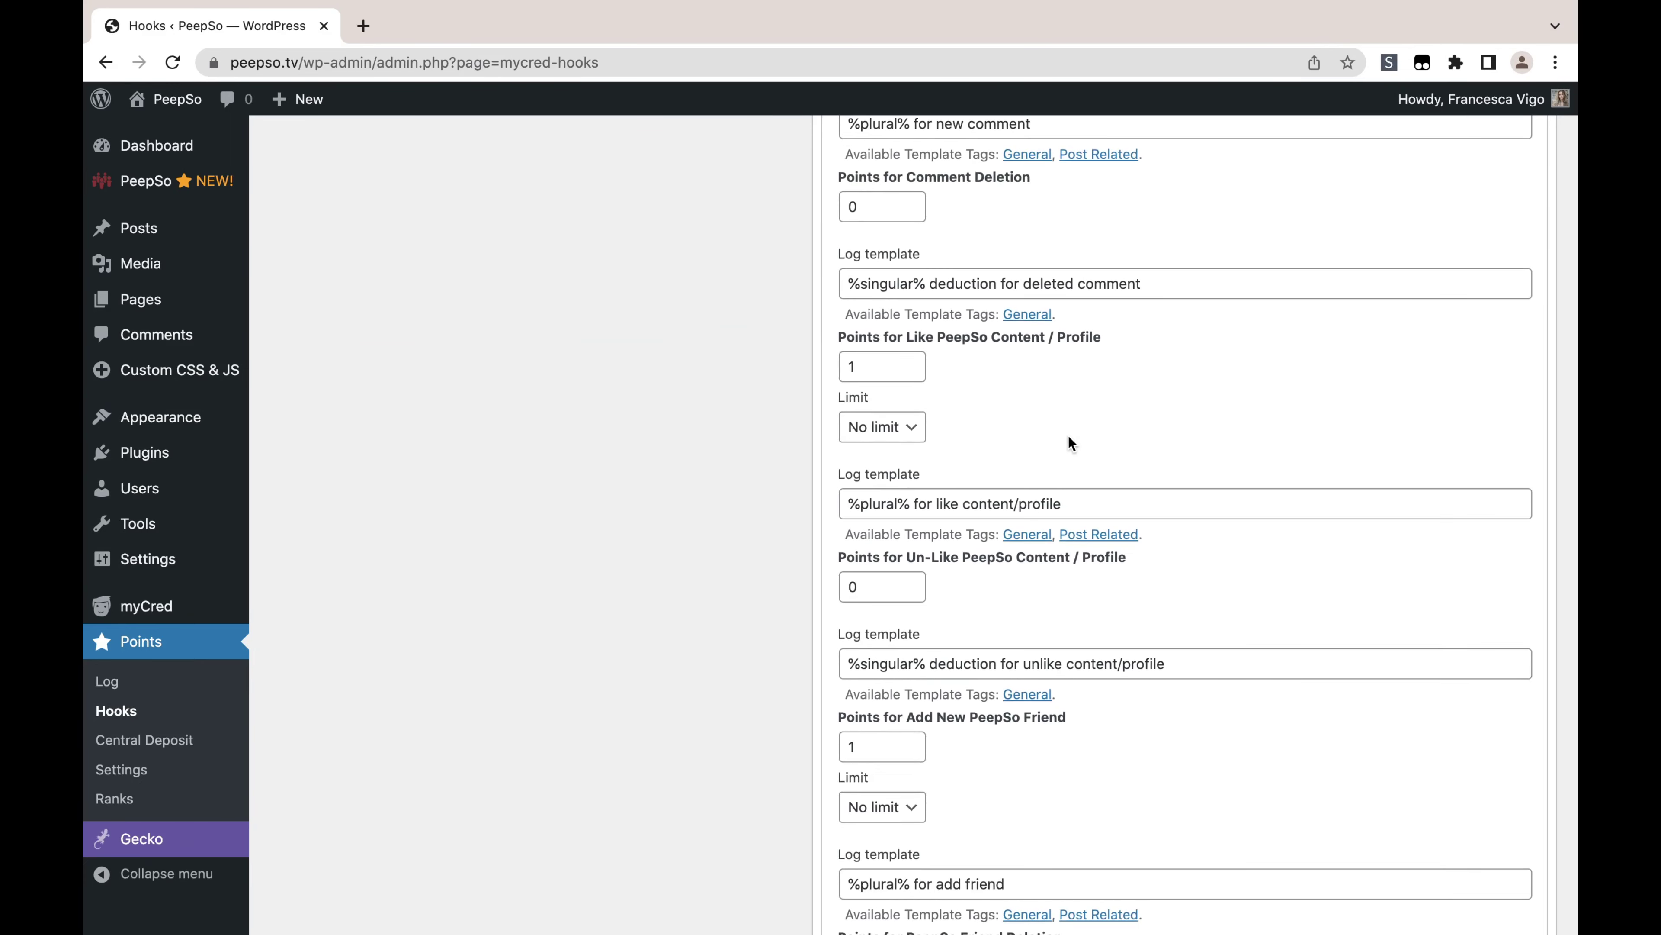
scroll(1068, 435, down, 4)
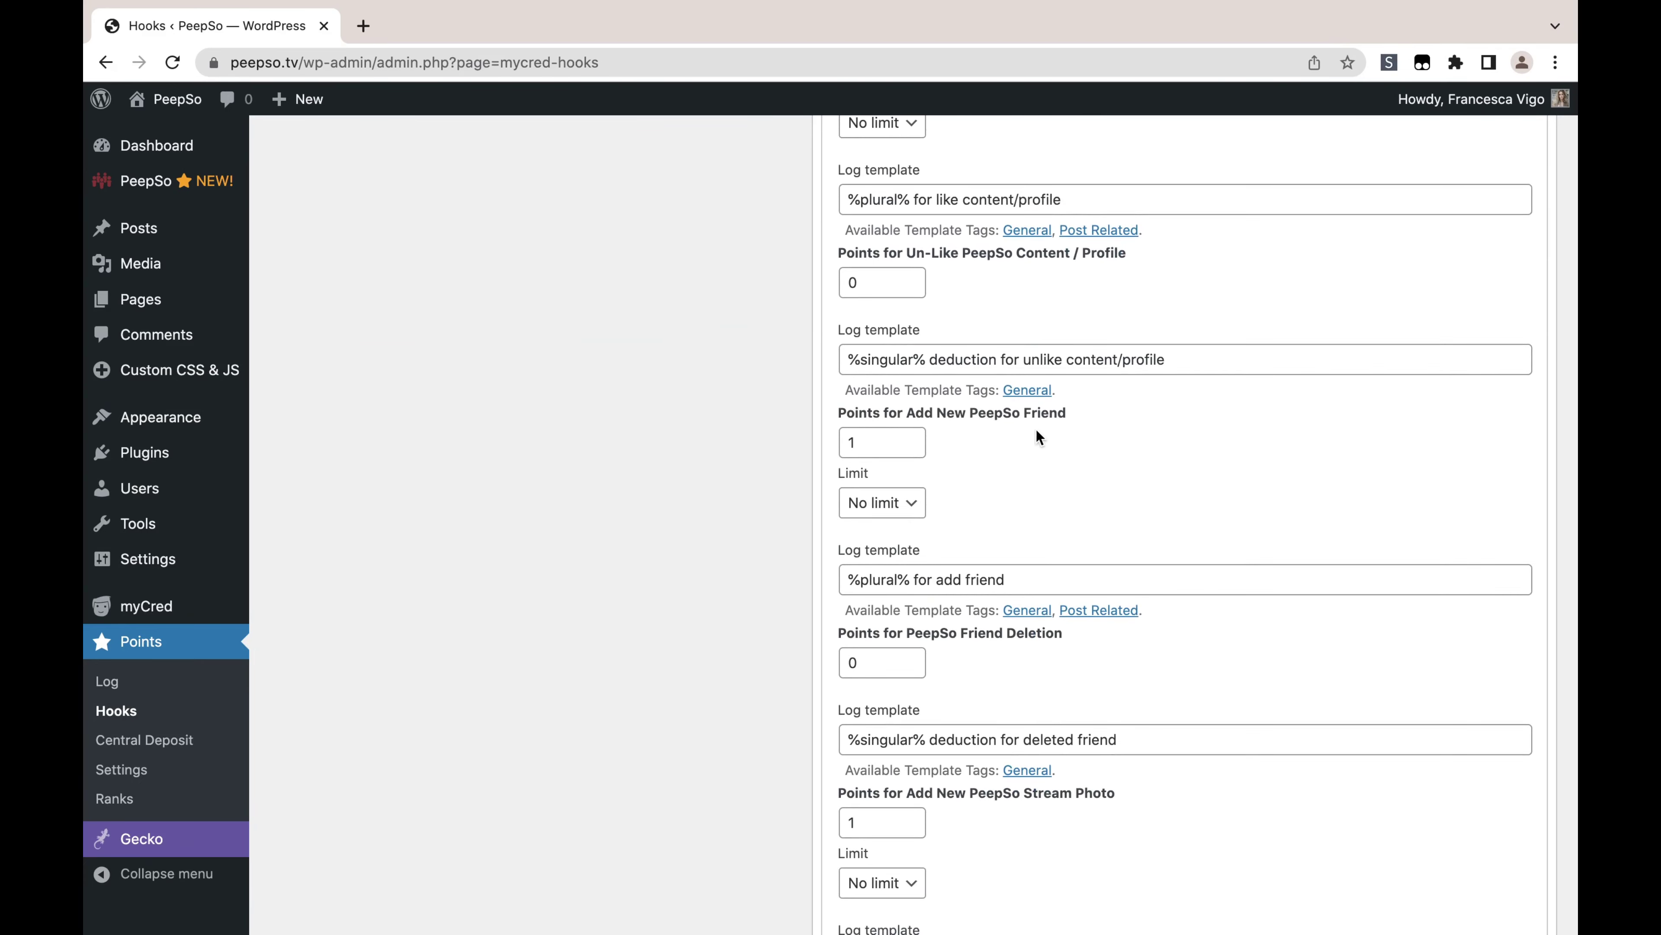
scroll(1036, 429, down, 5)
scroll(1037, 429, down, 2)
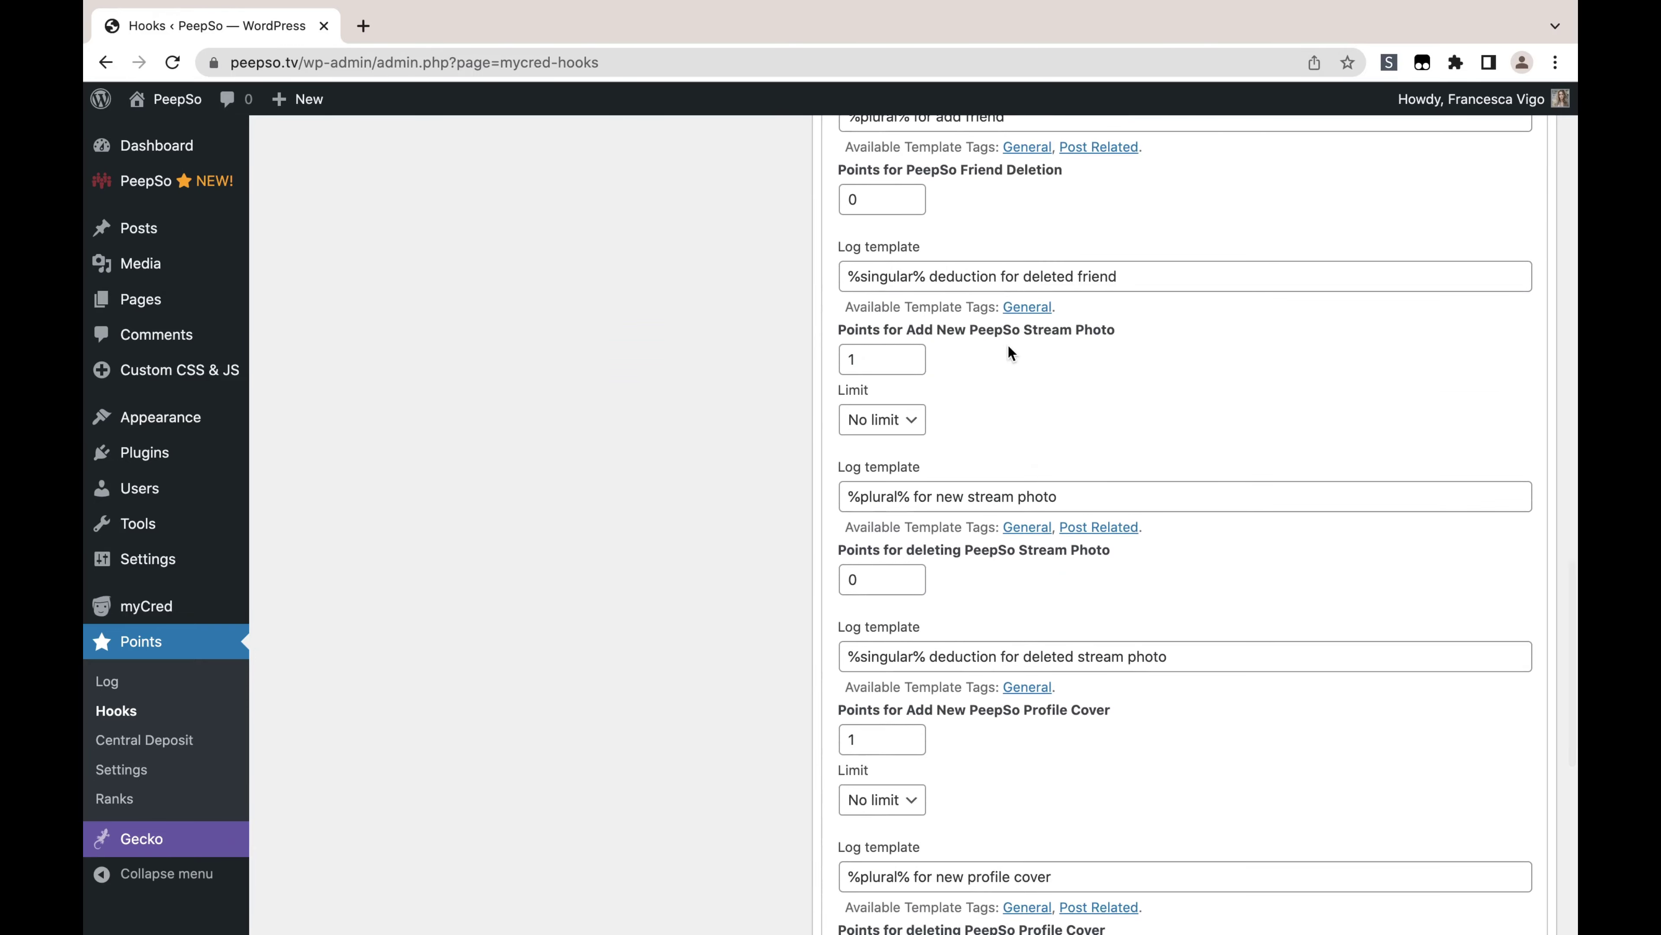
scroll(1114, 350, down, 3)
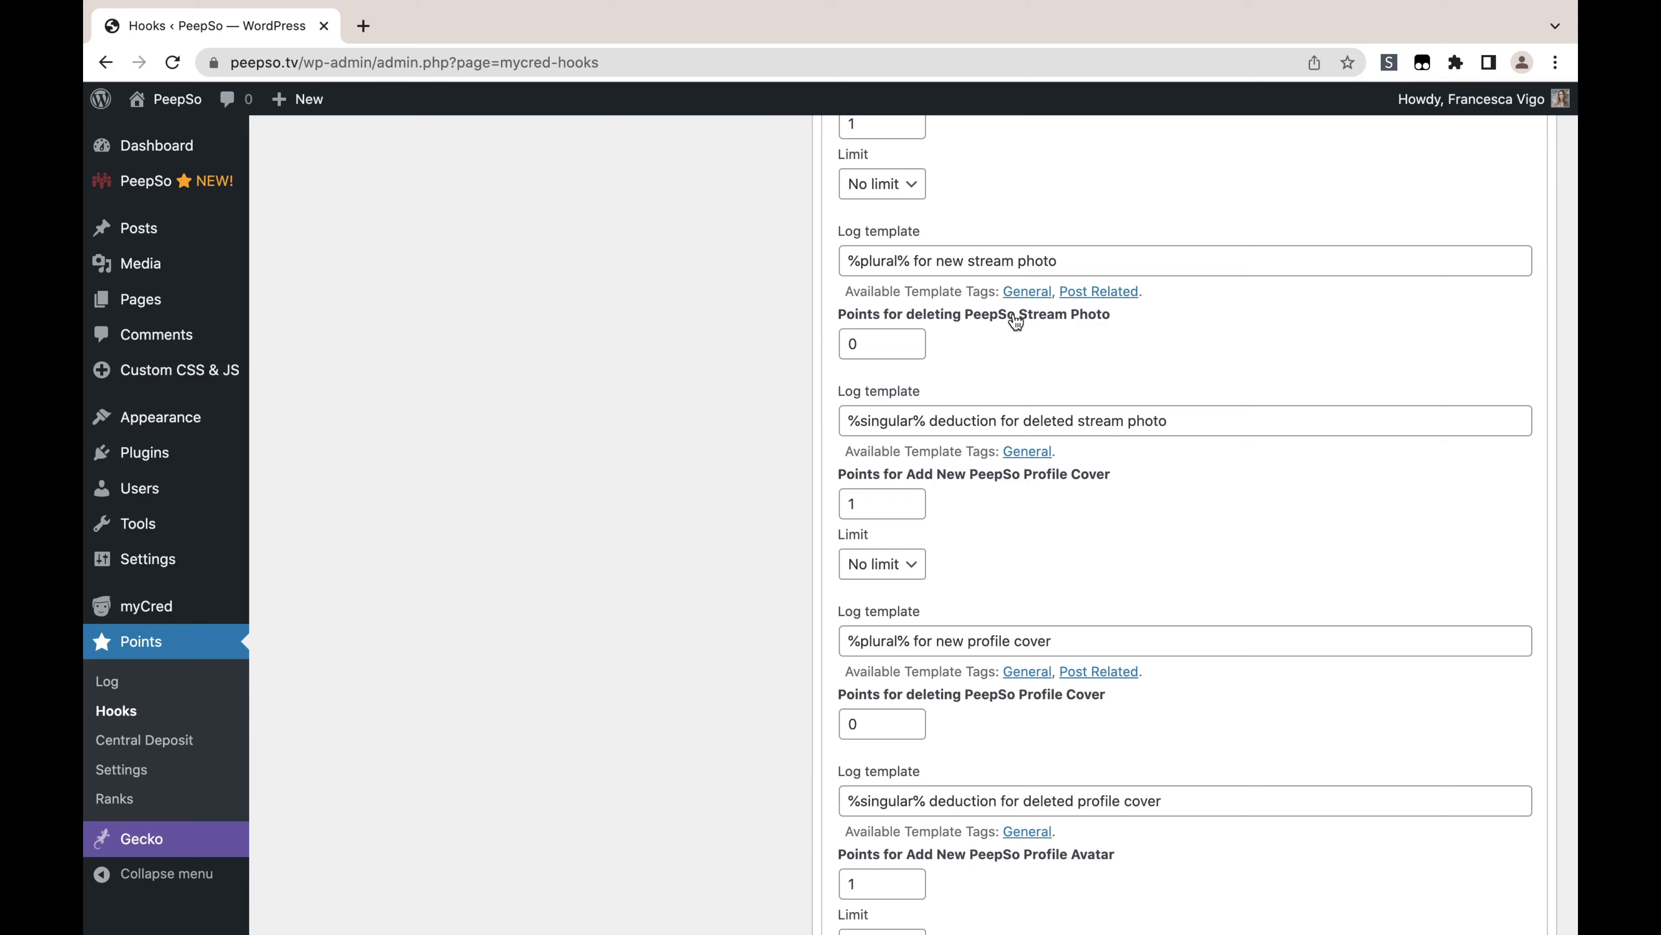
scroll(1152, 363, down, 1)
scroll(1151, 360, down, 6)
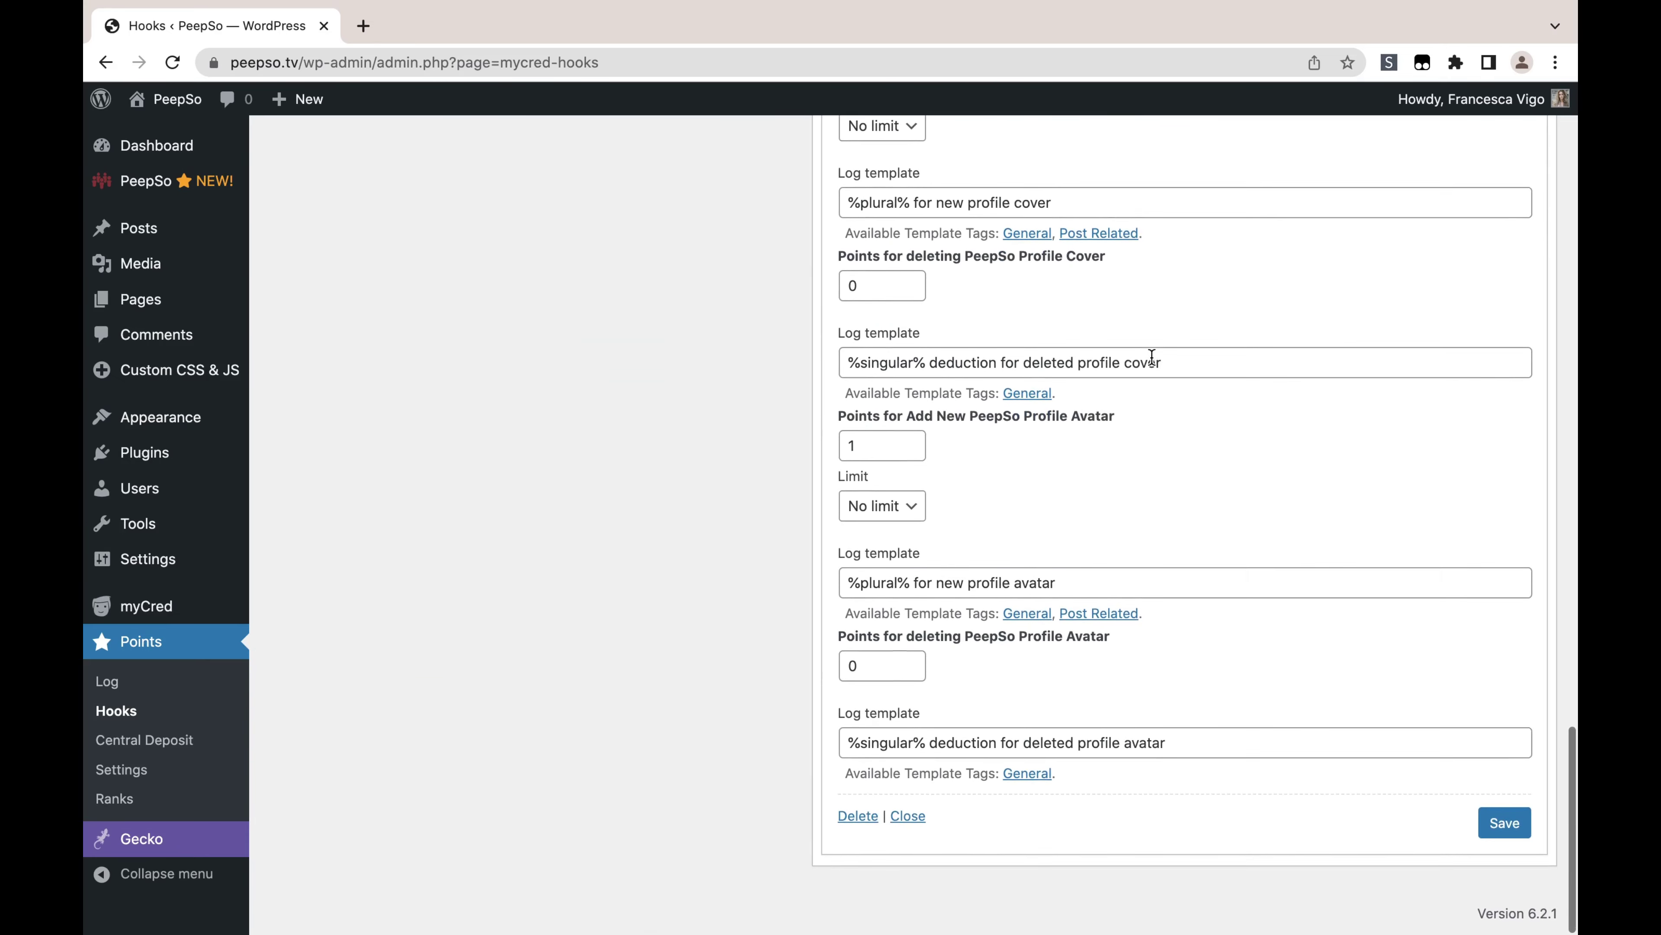
scroll(1137, 386, up, 3)
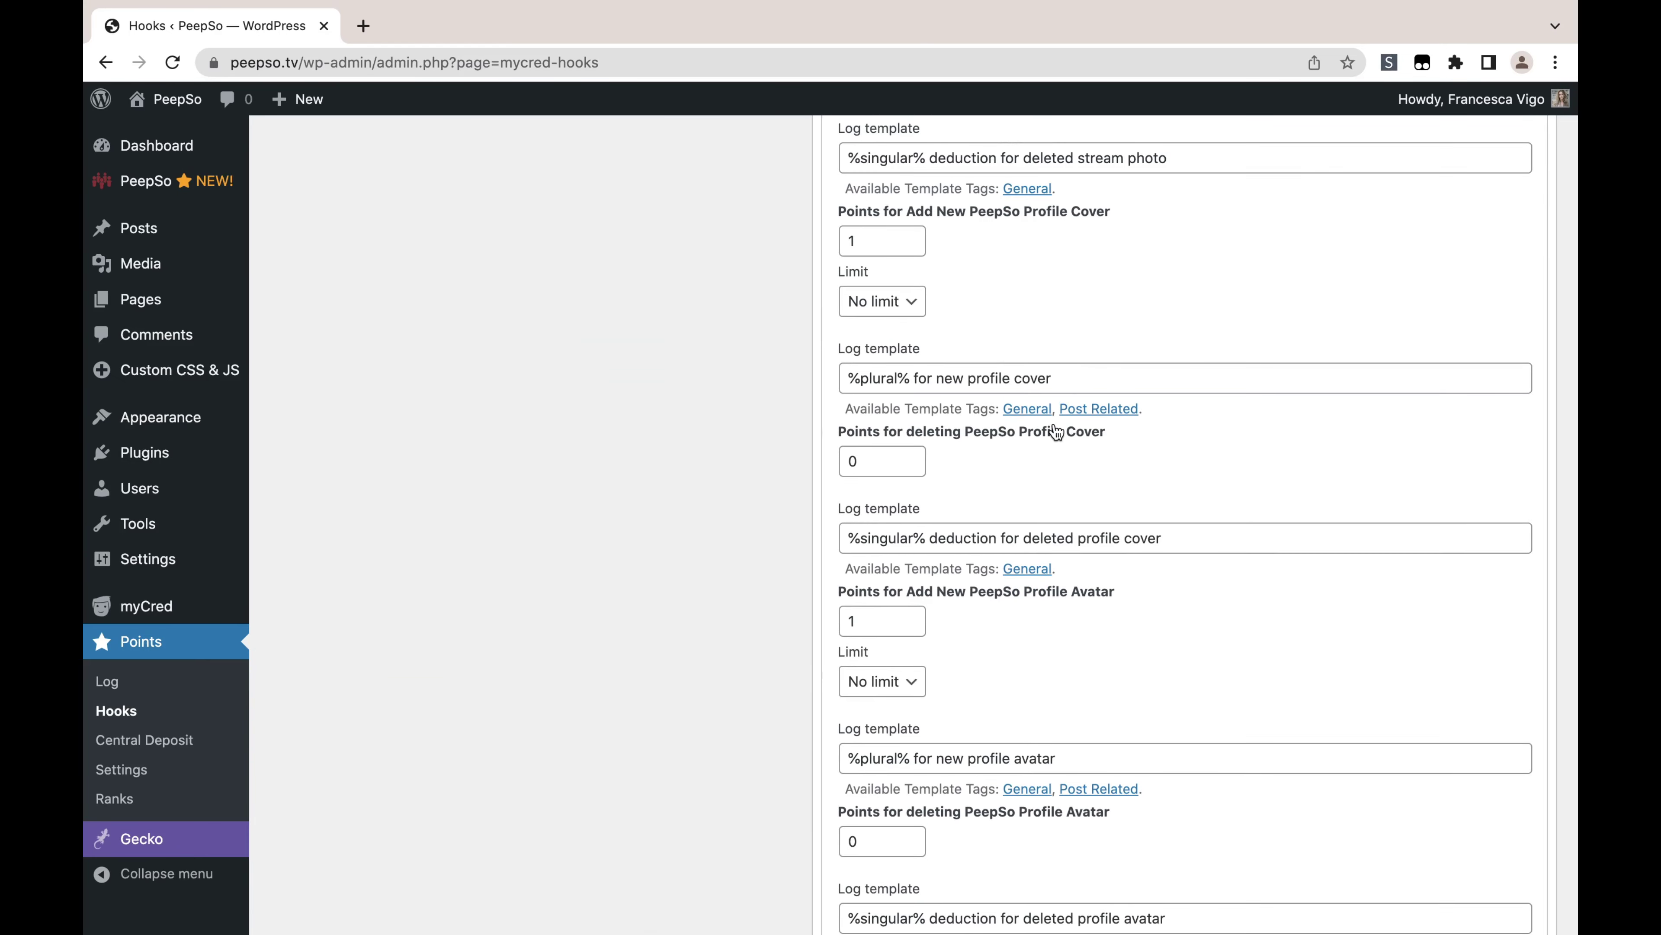
scroll(1127, 671, up, 15)
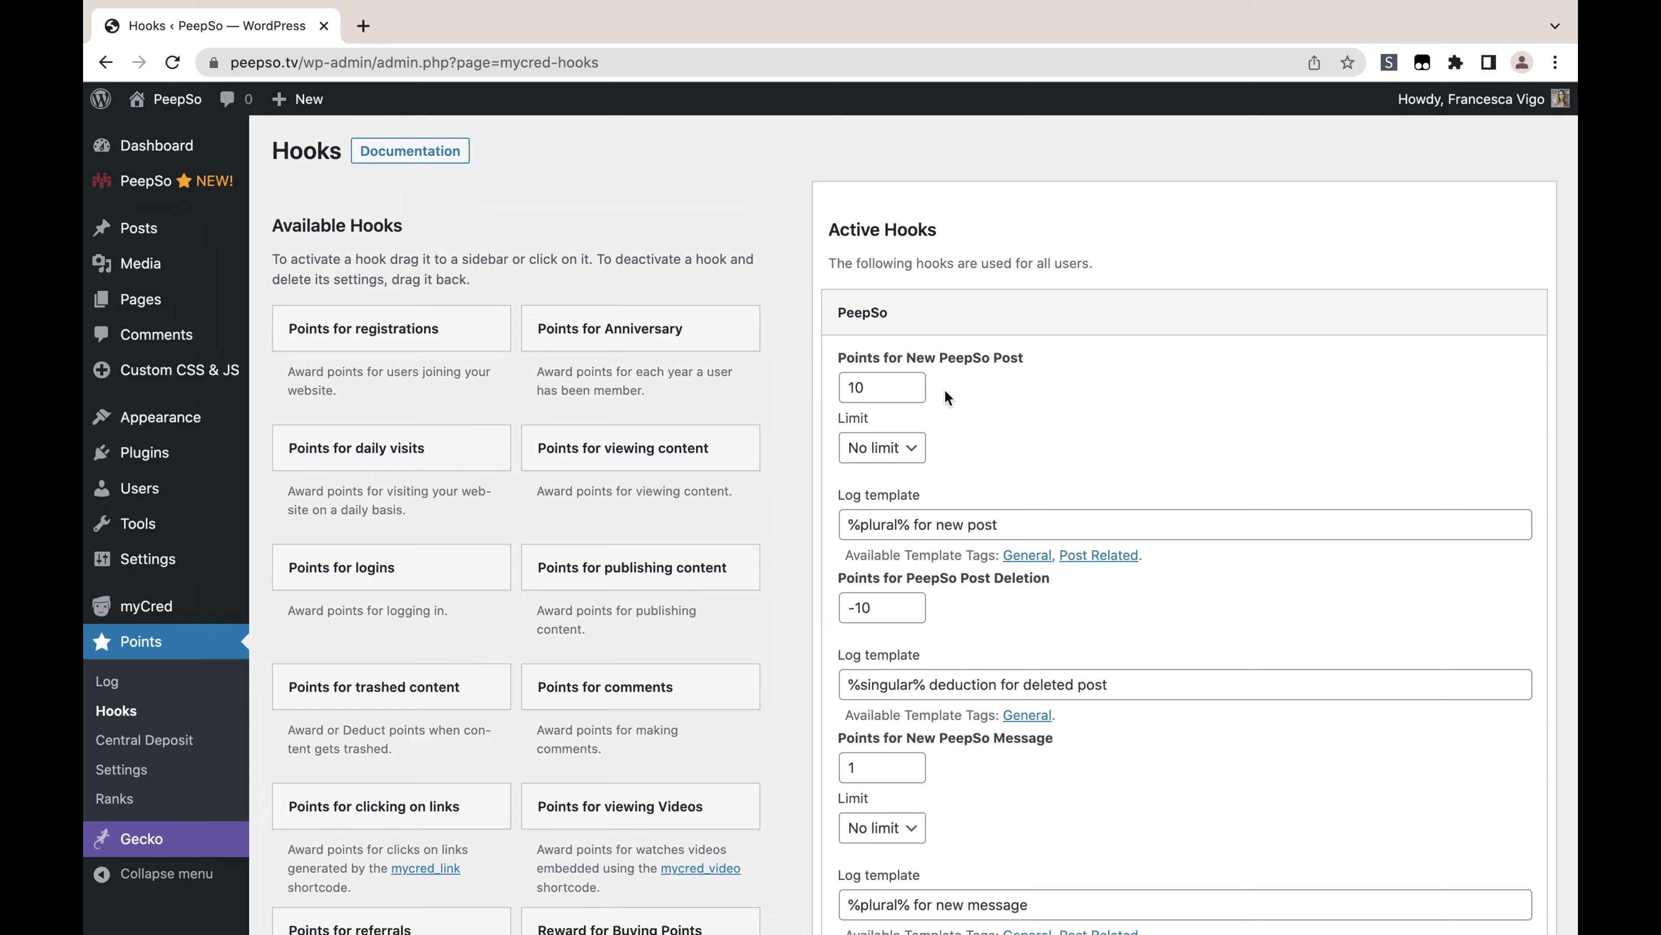
Limit New PeepSo Post points to 2 per day and save the PeepSo hook
click(916, 447)
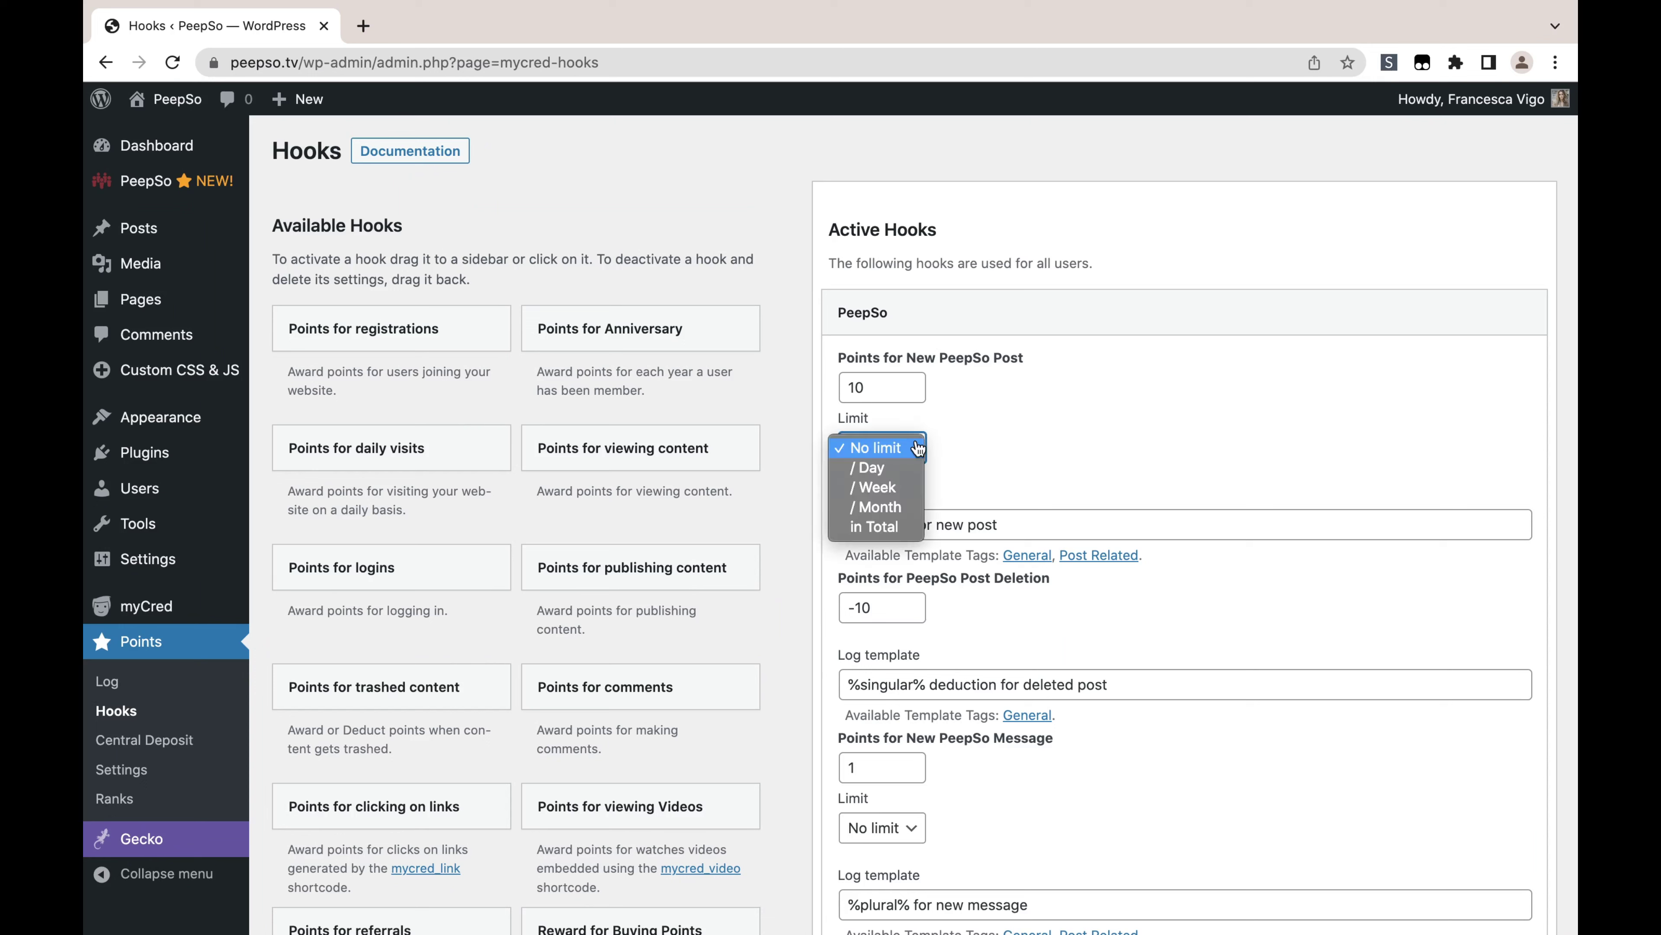
click(872, 466)
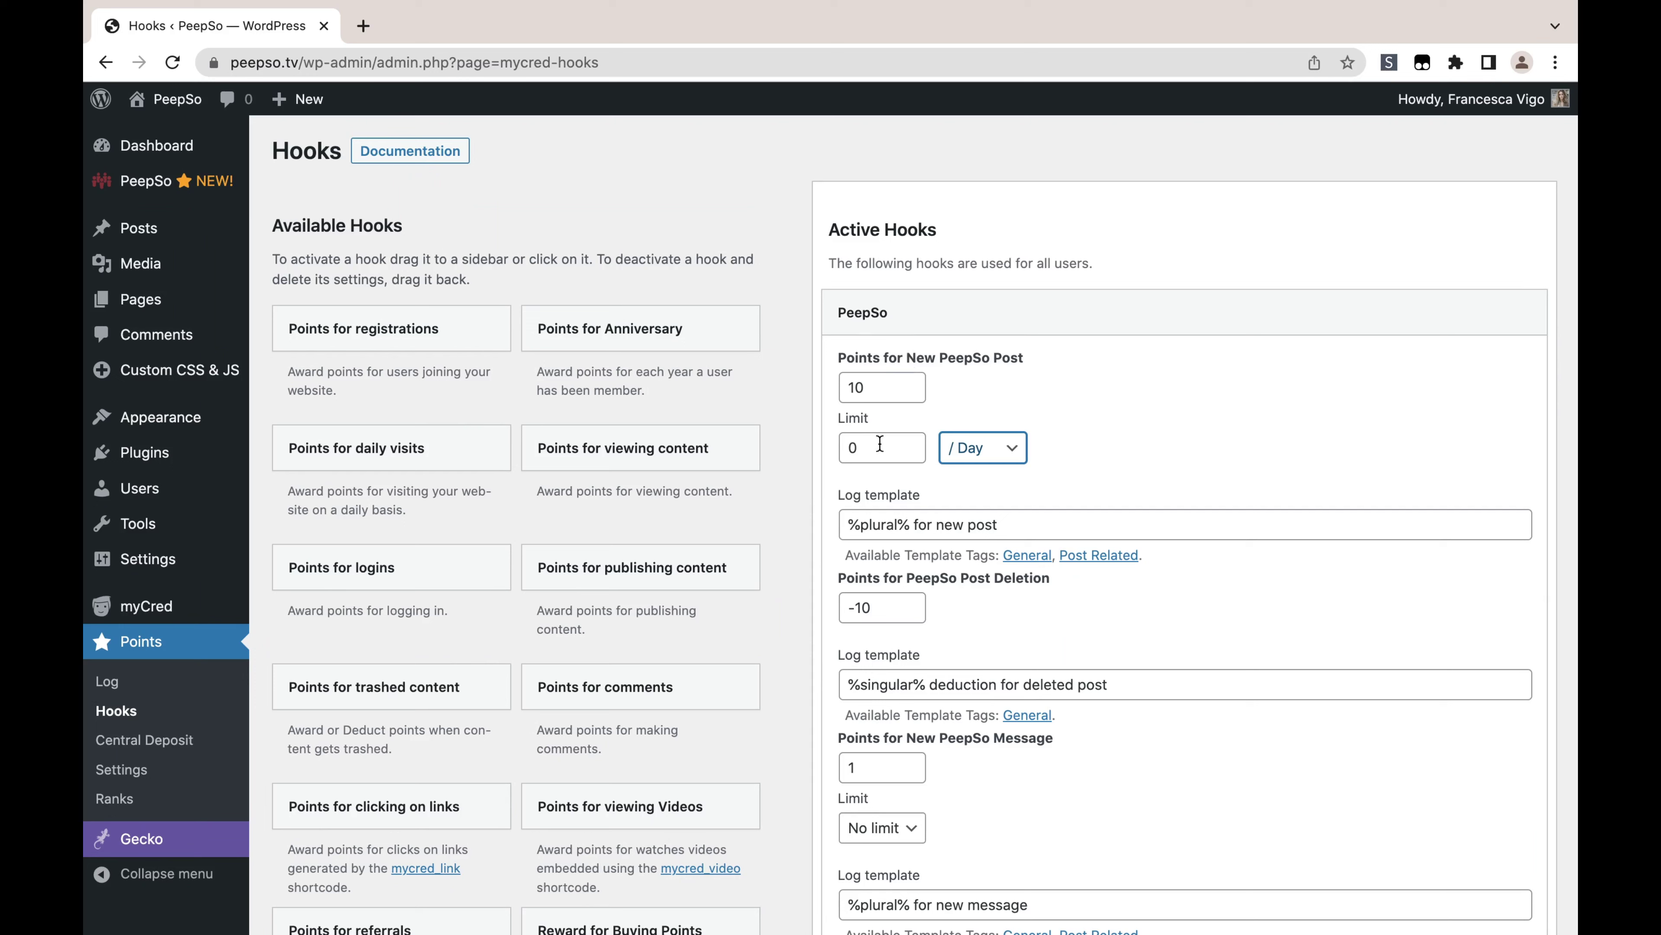
click(867, 450)
key(BackSpace)
text(2)
click(1160, 464)
click(878, 449)
scroll(1128, 459, down, 20)
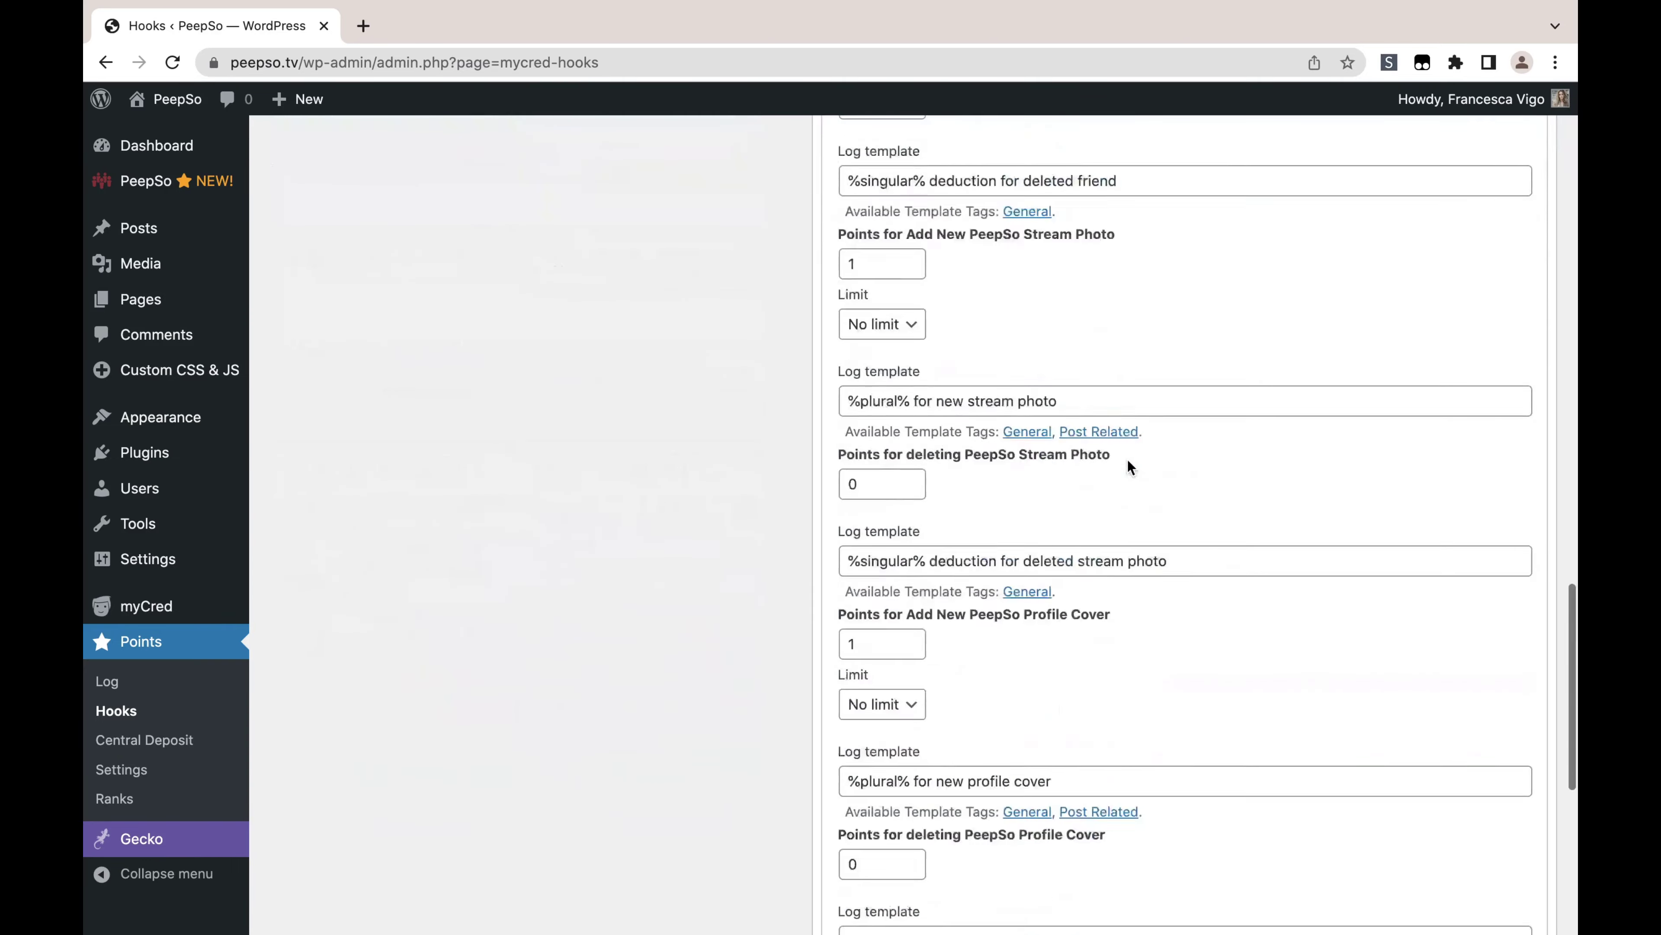
click(1503, 828)
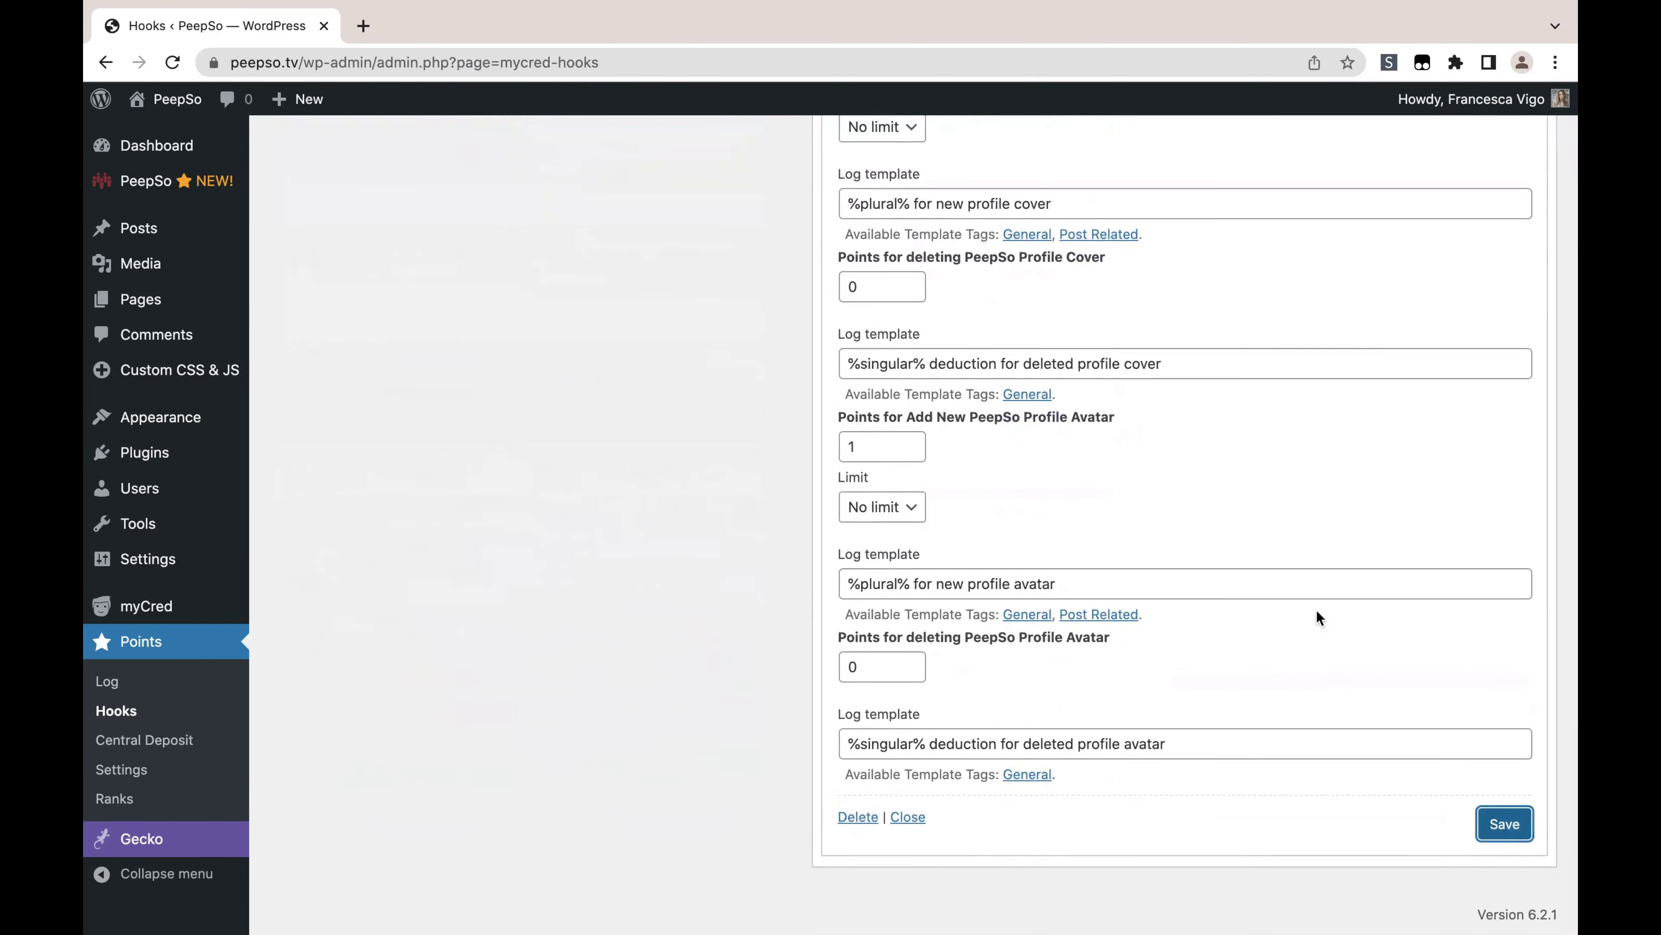
scroll(1319, 618, up, 20)
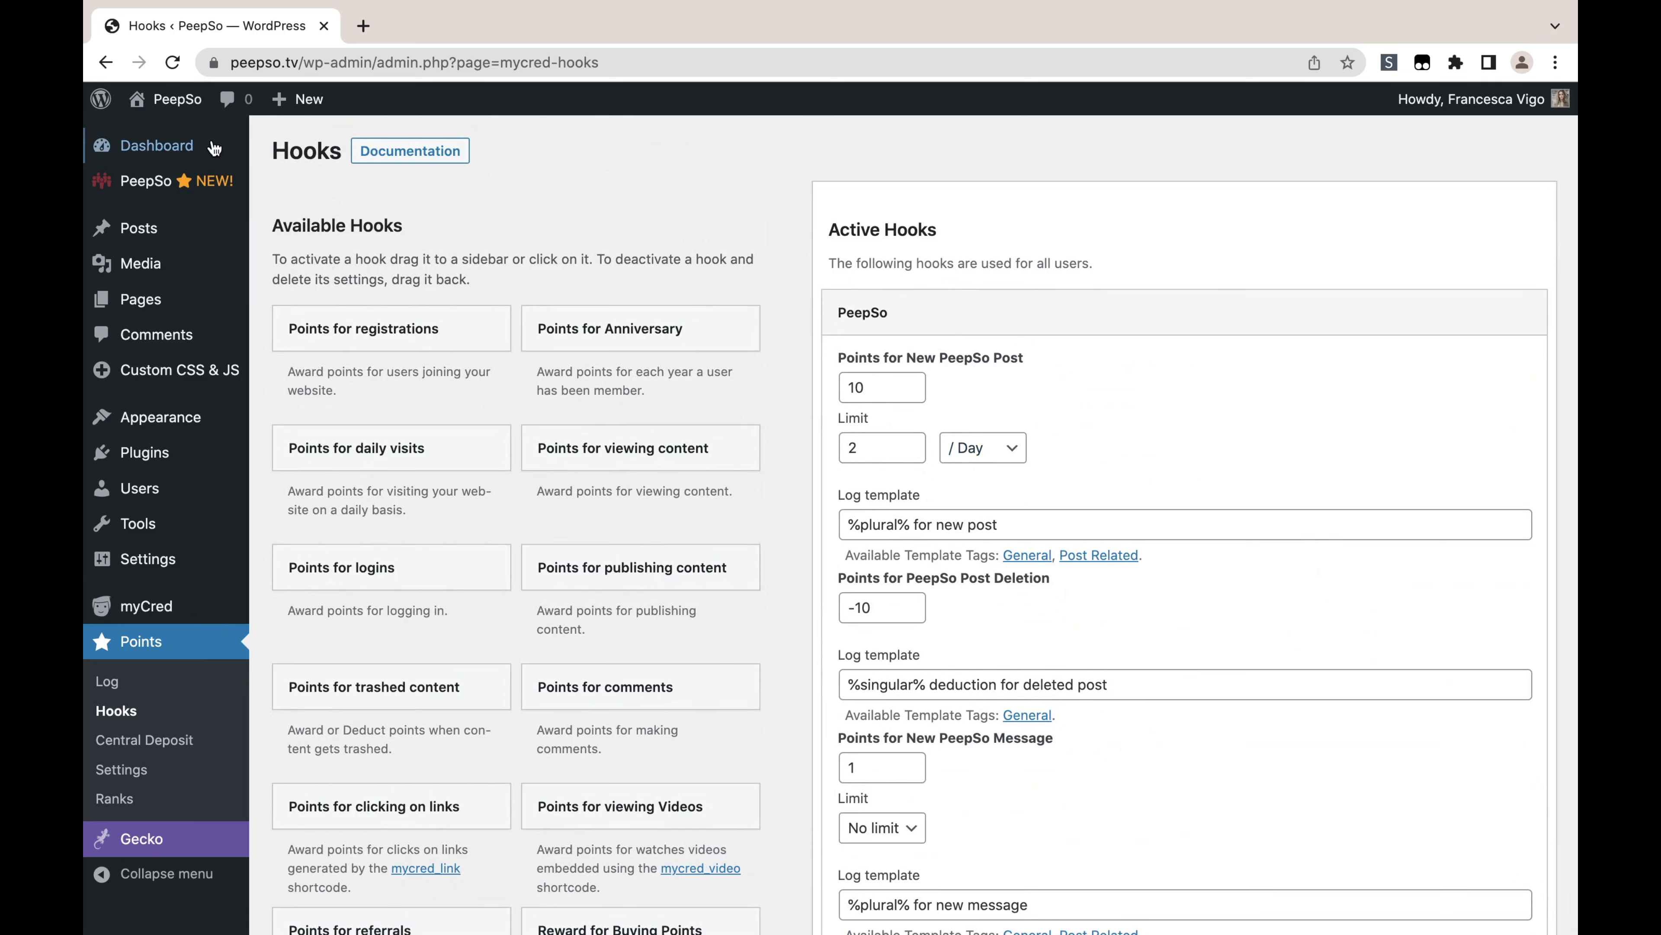
Open the community stream in a new tab, publish a new status post, and reload
mouse_move(177, 115)
right_click(208, 163)
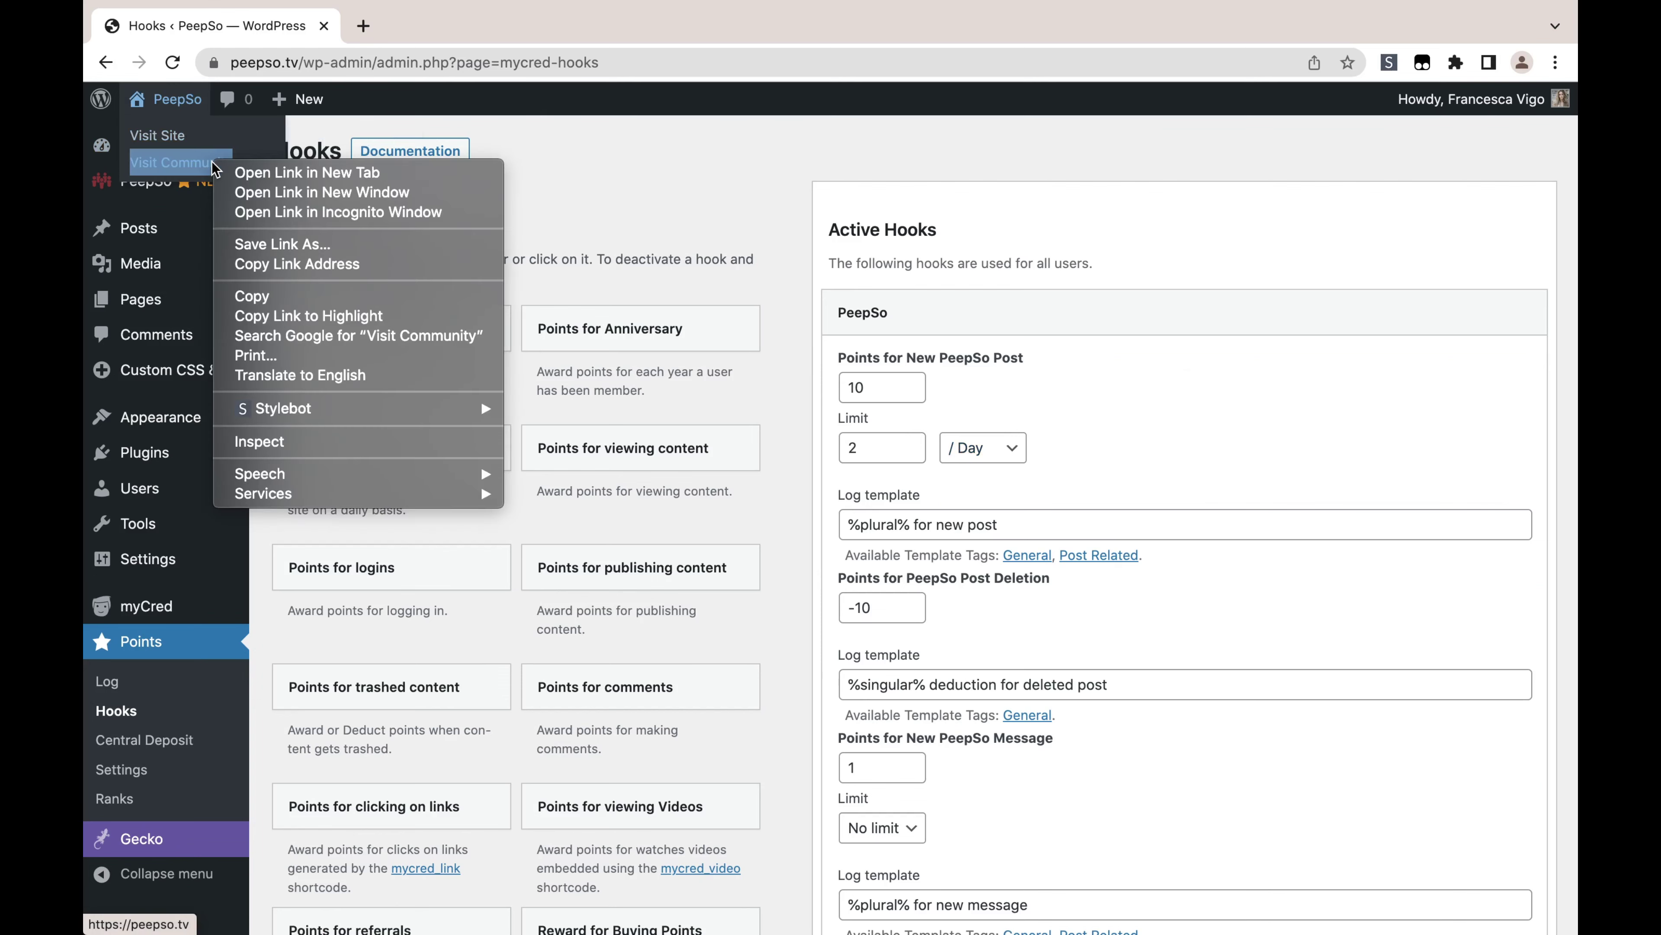
click(262, 171)
click(449, 23)
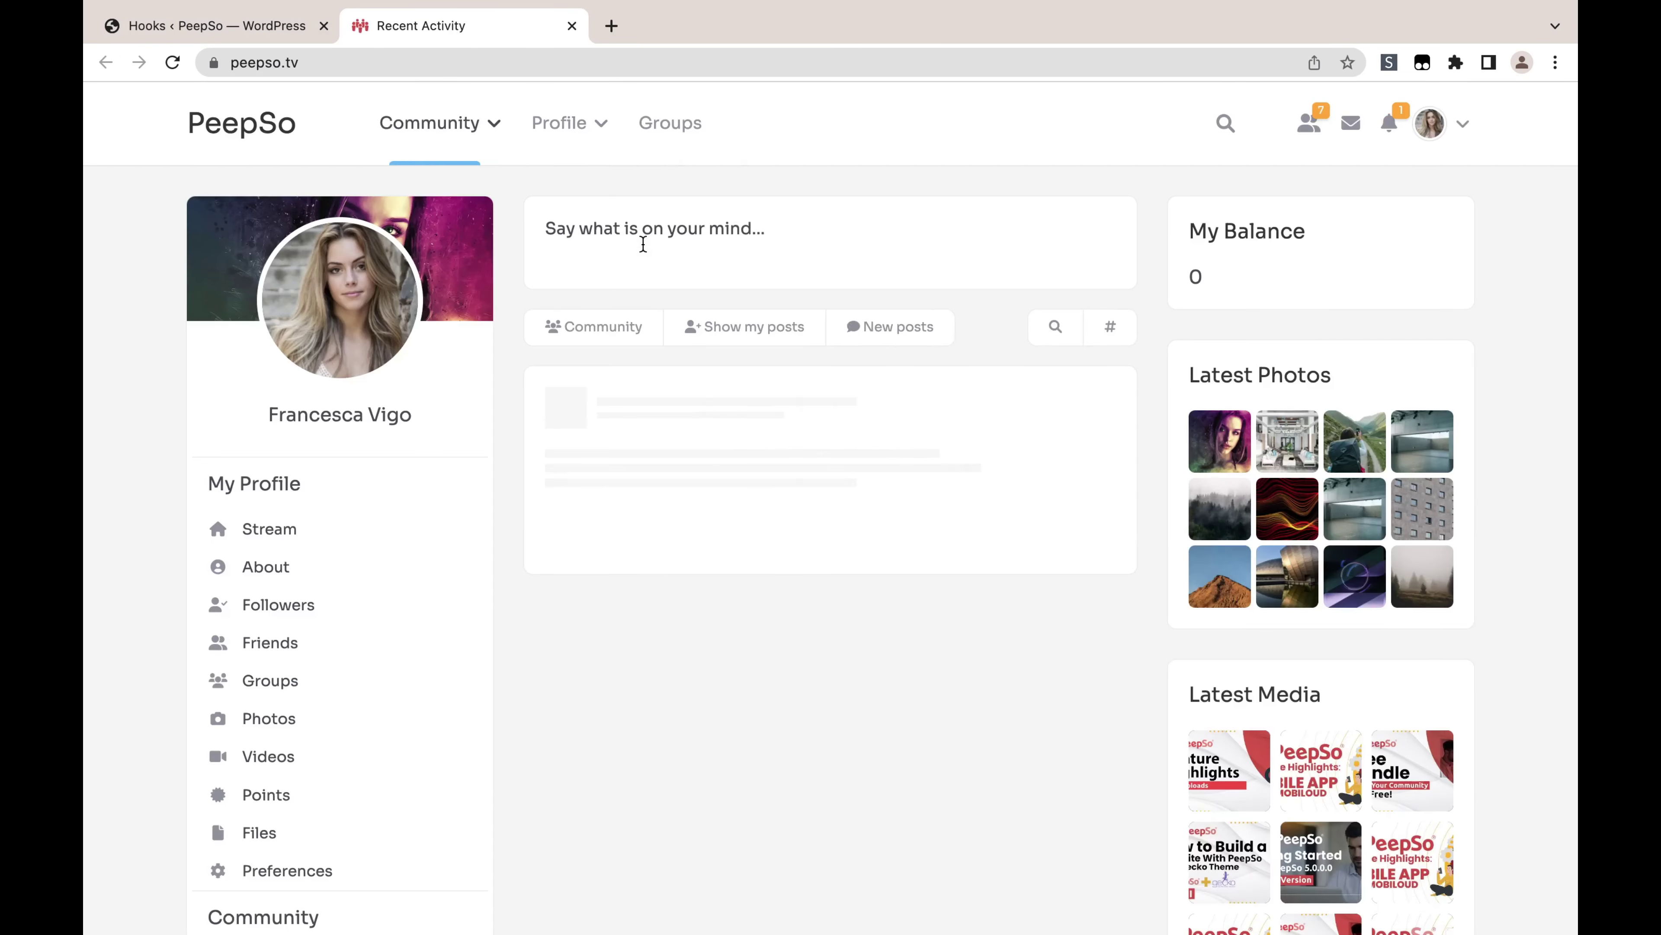
click(759, 231)
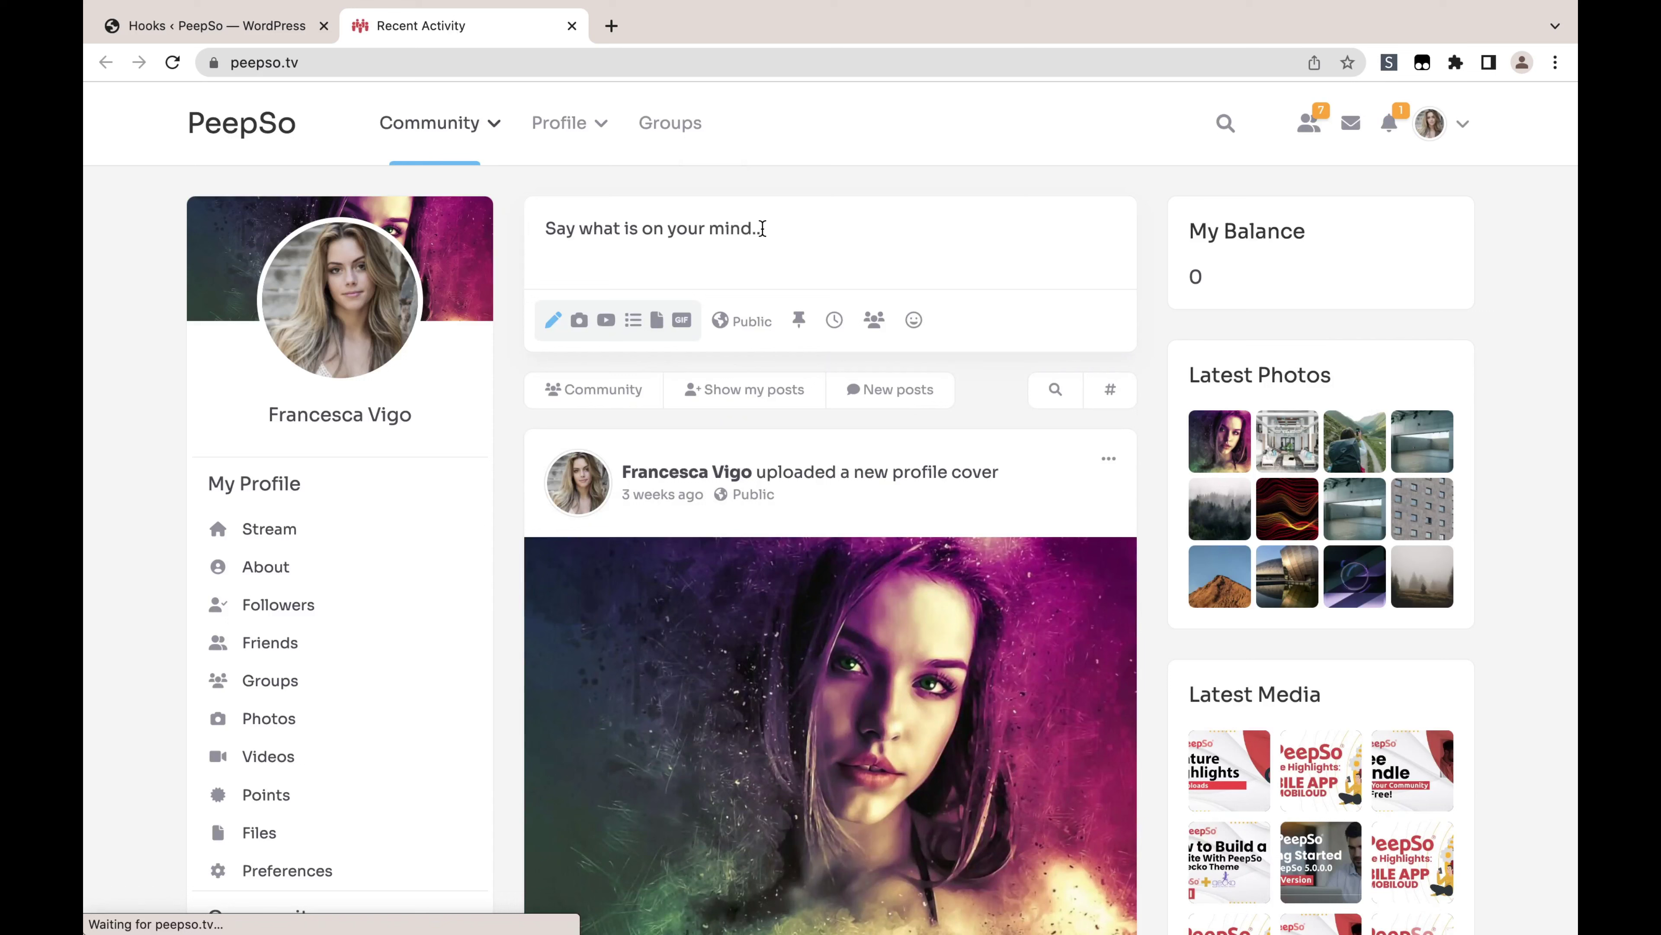
text(1st post)
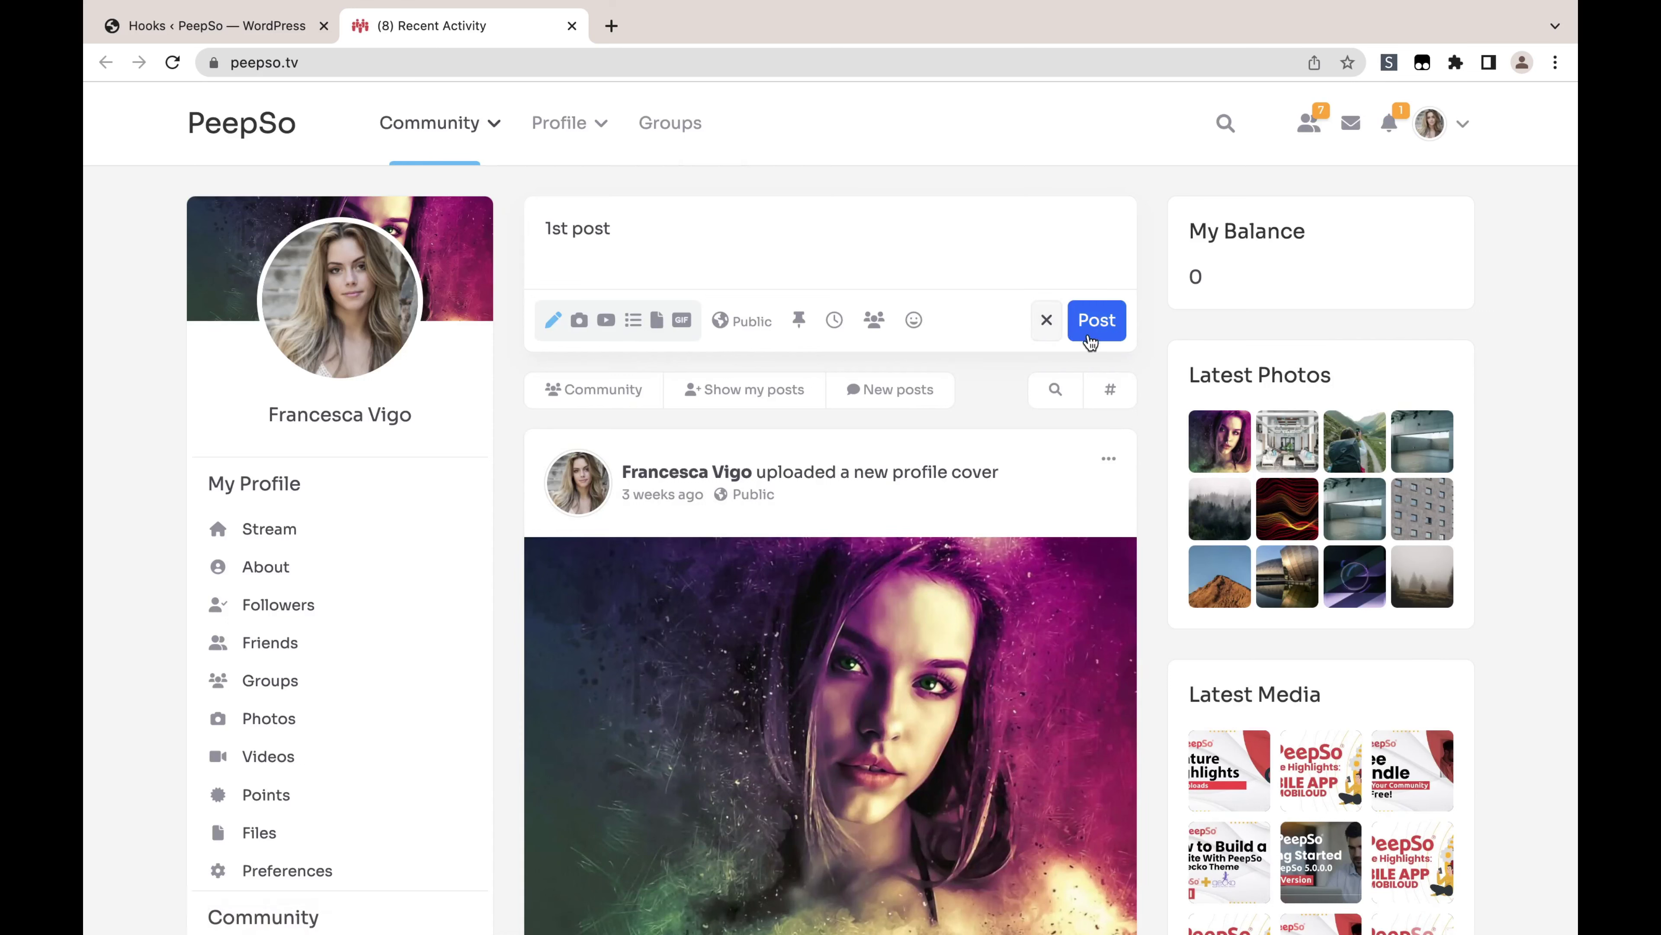
click(1097, 322)
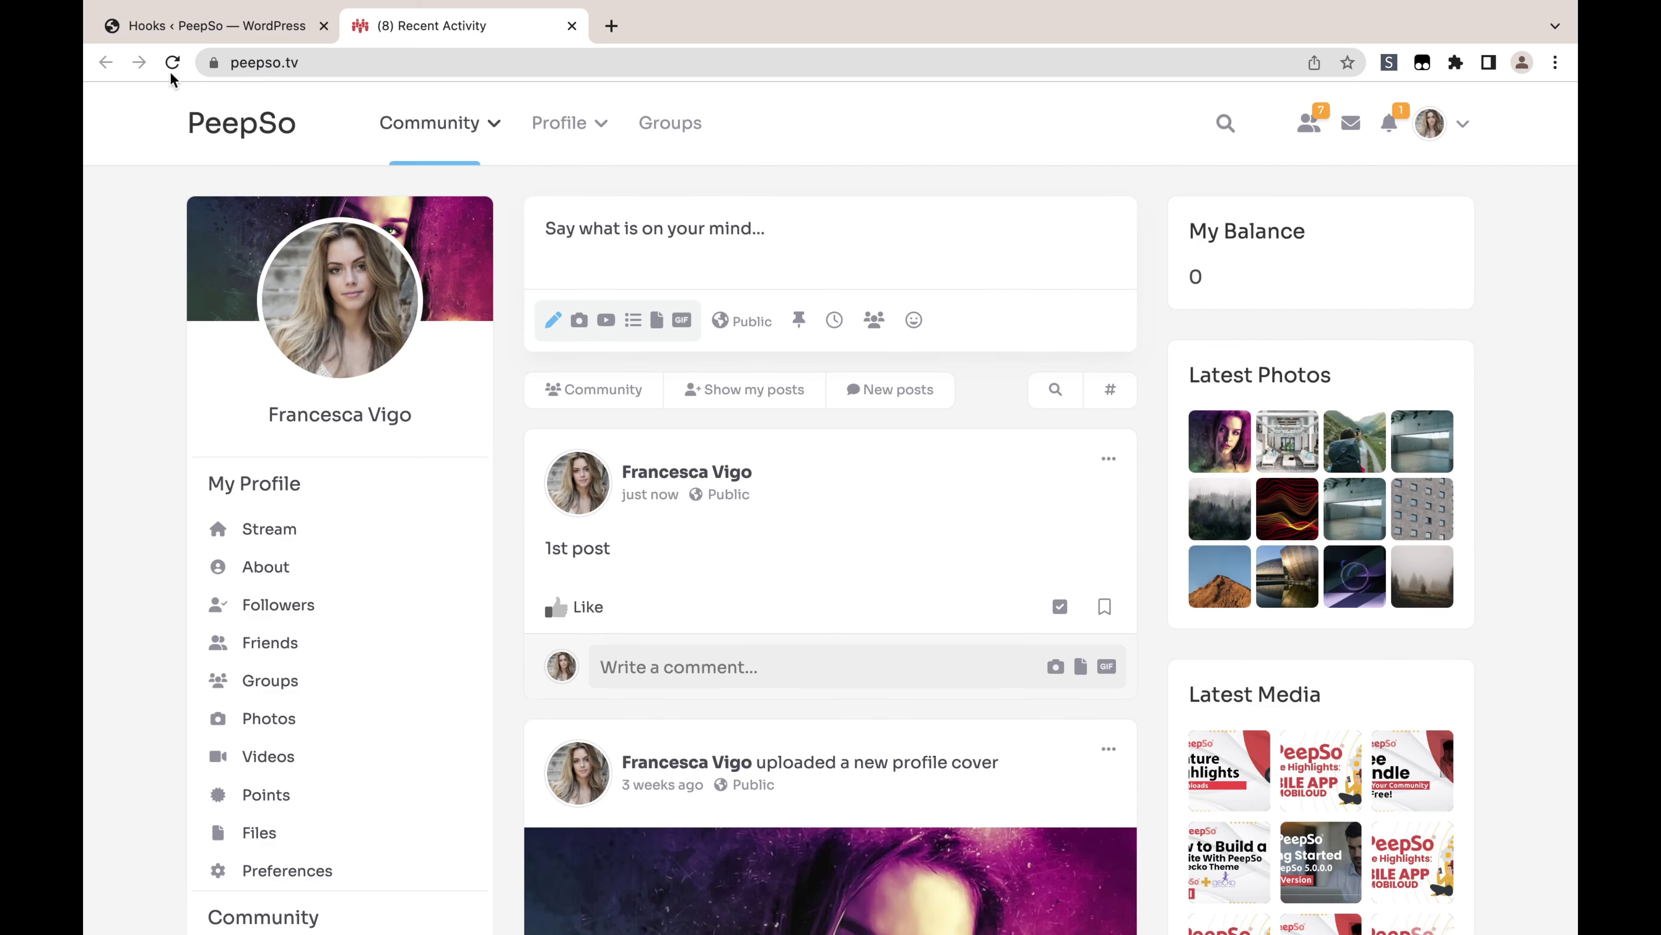
click(172, 64)
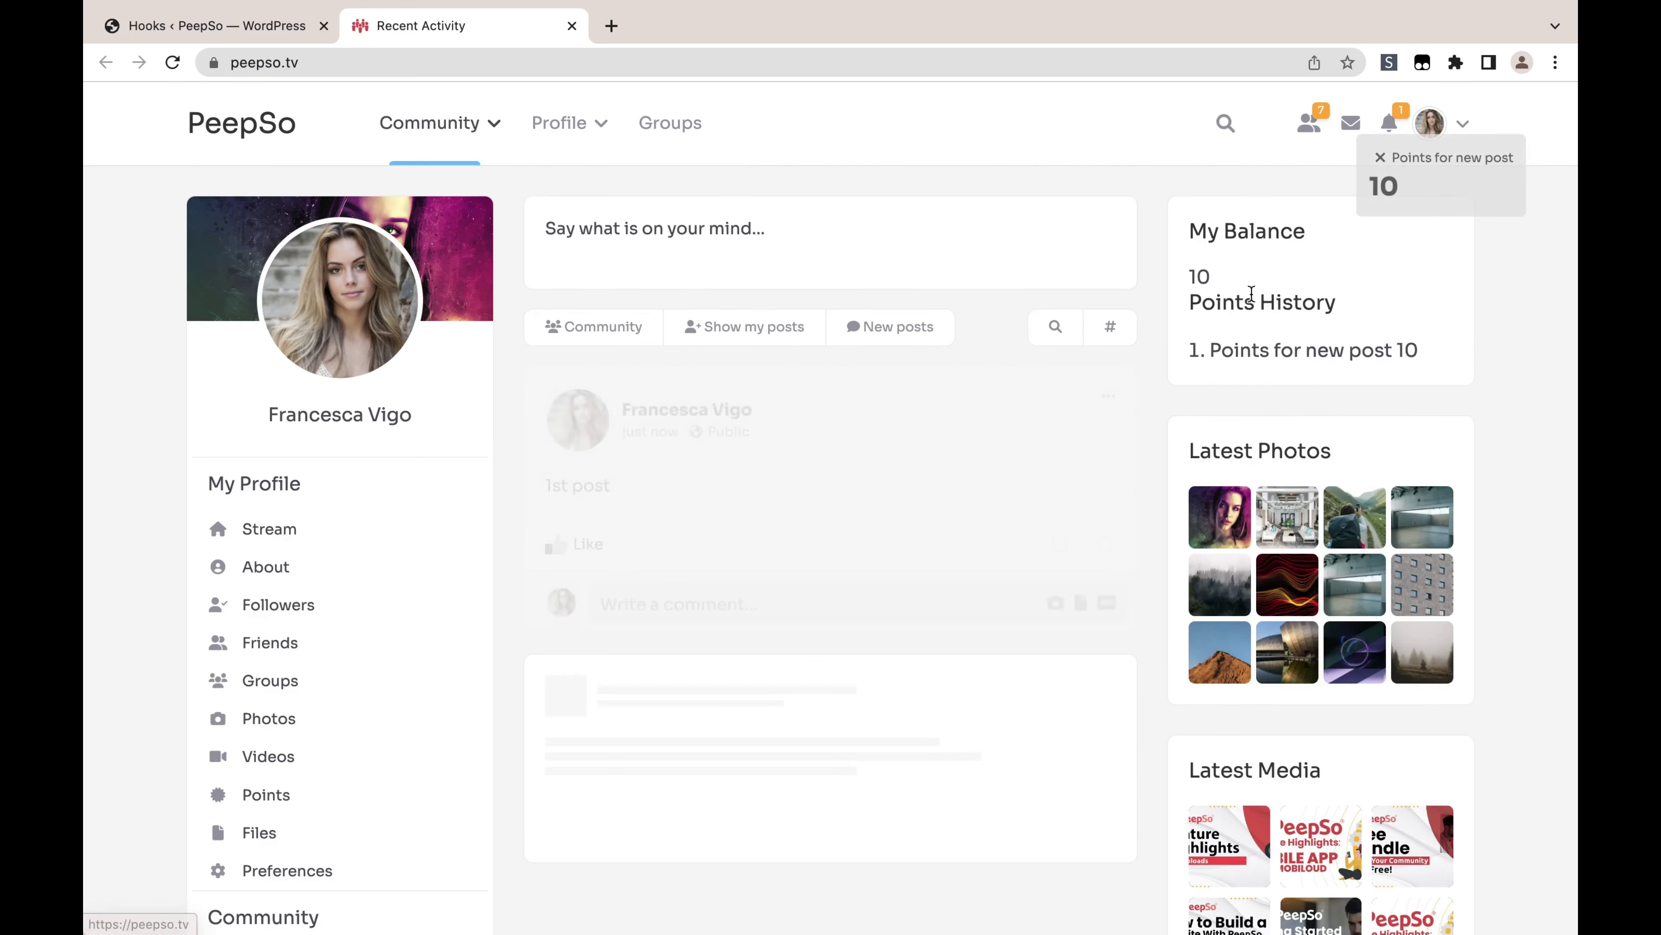
Publish '2nd post' to the stream and reload the page
click(603, 243)
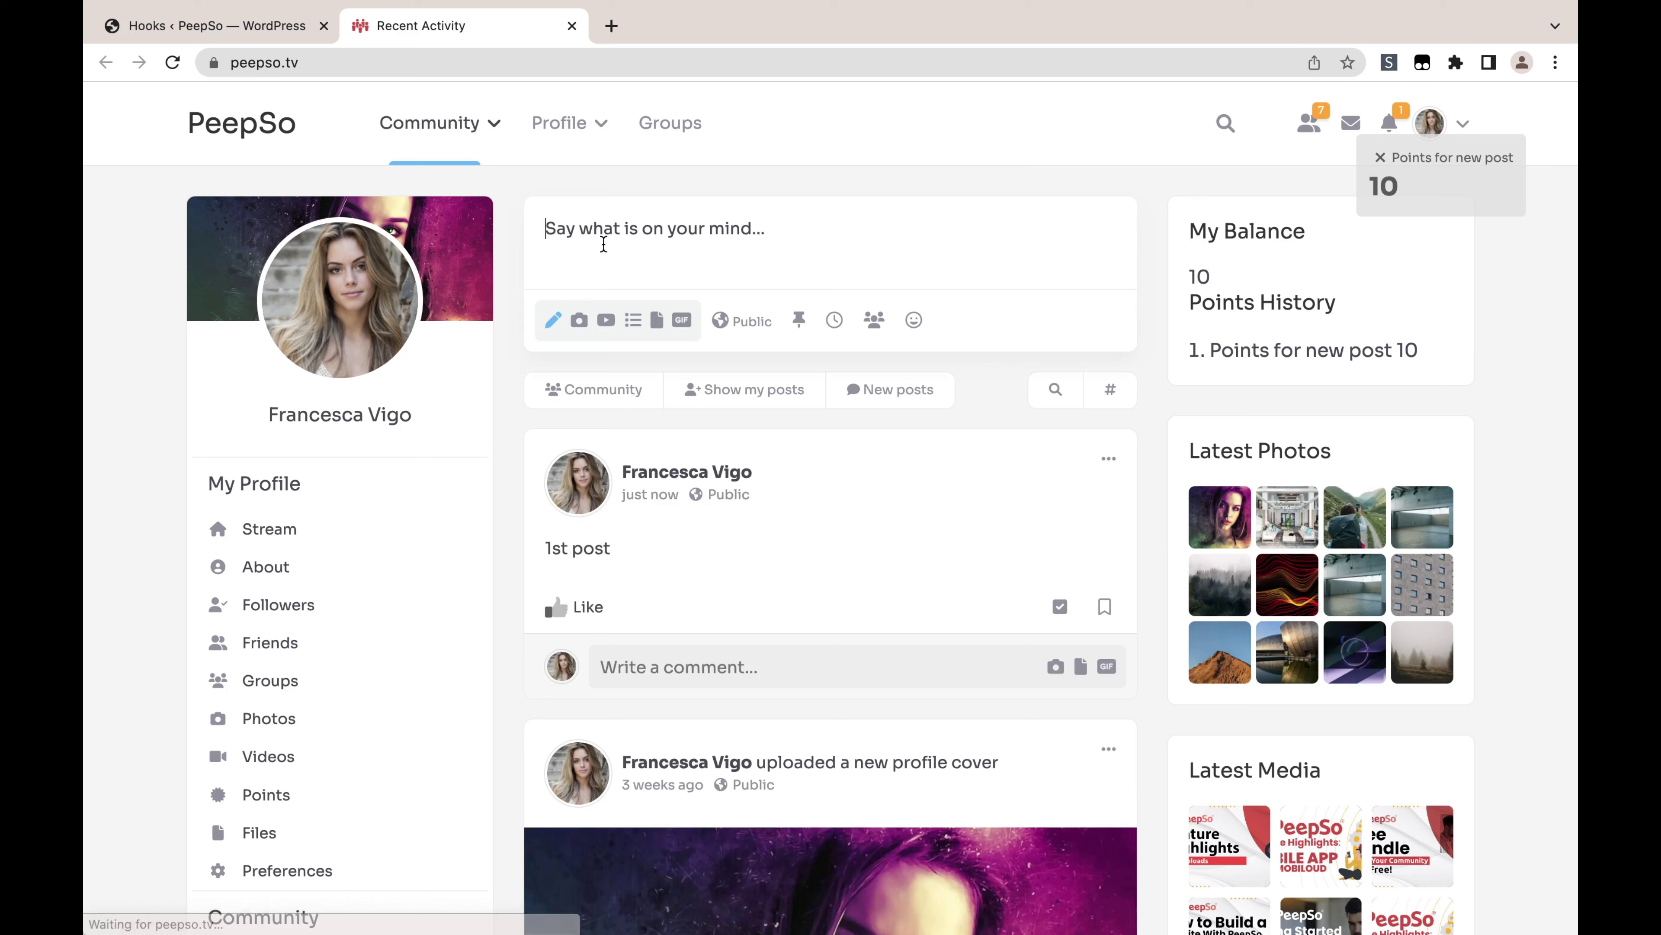
text(2nd post)
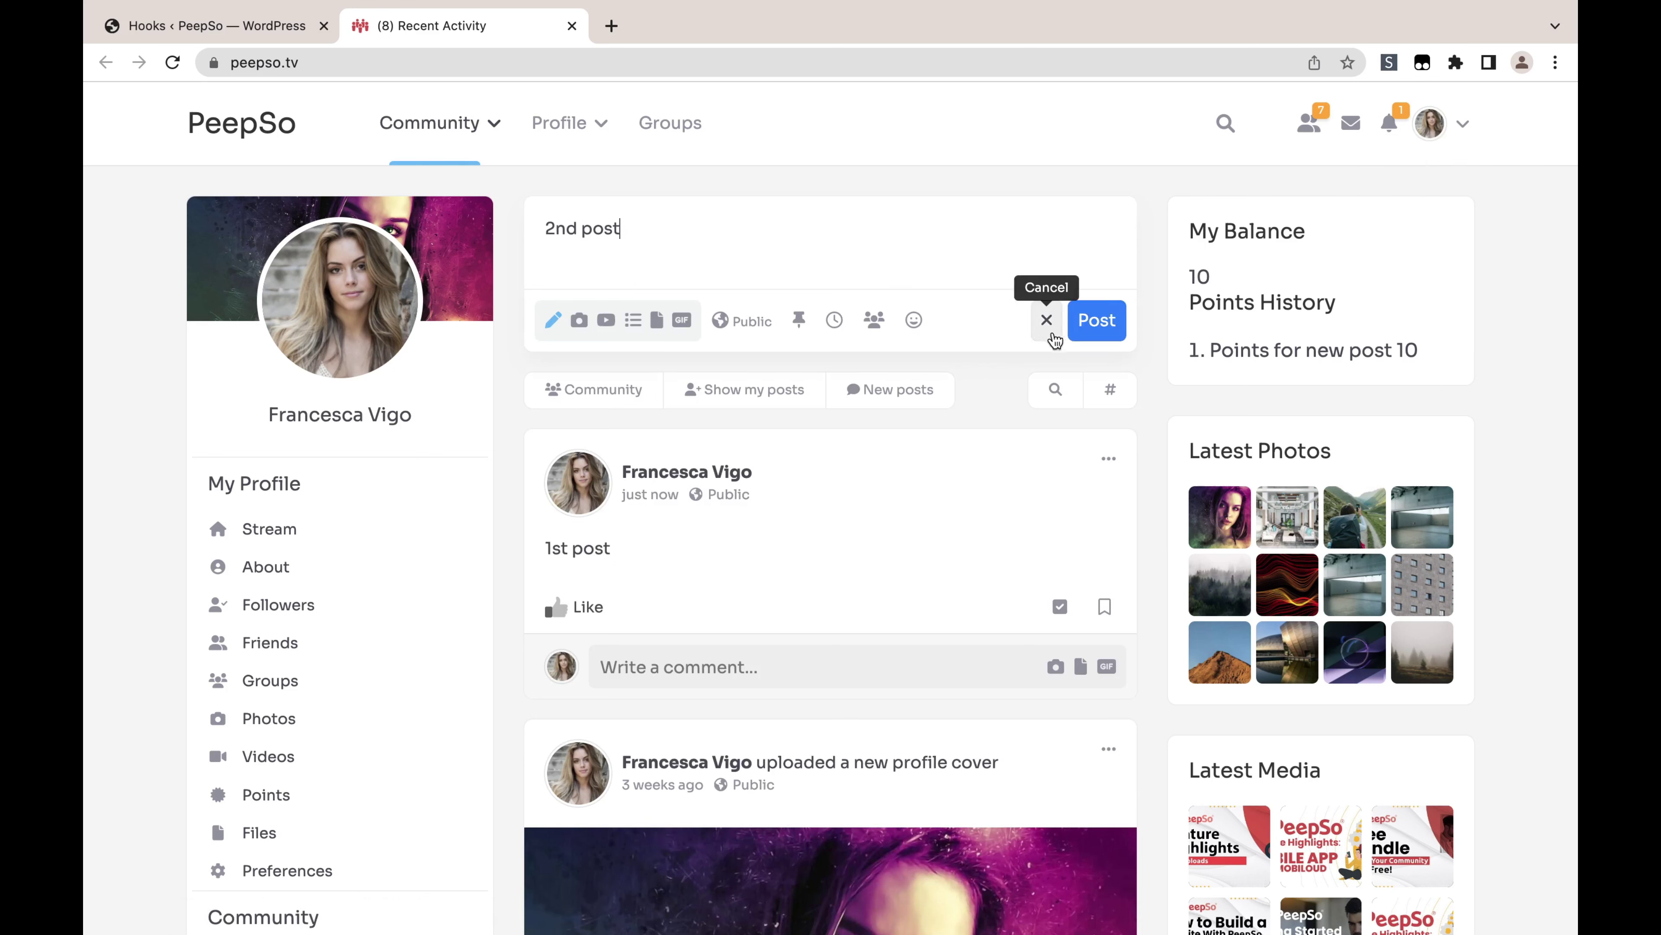
click(1092, 324)
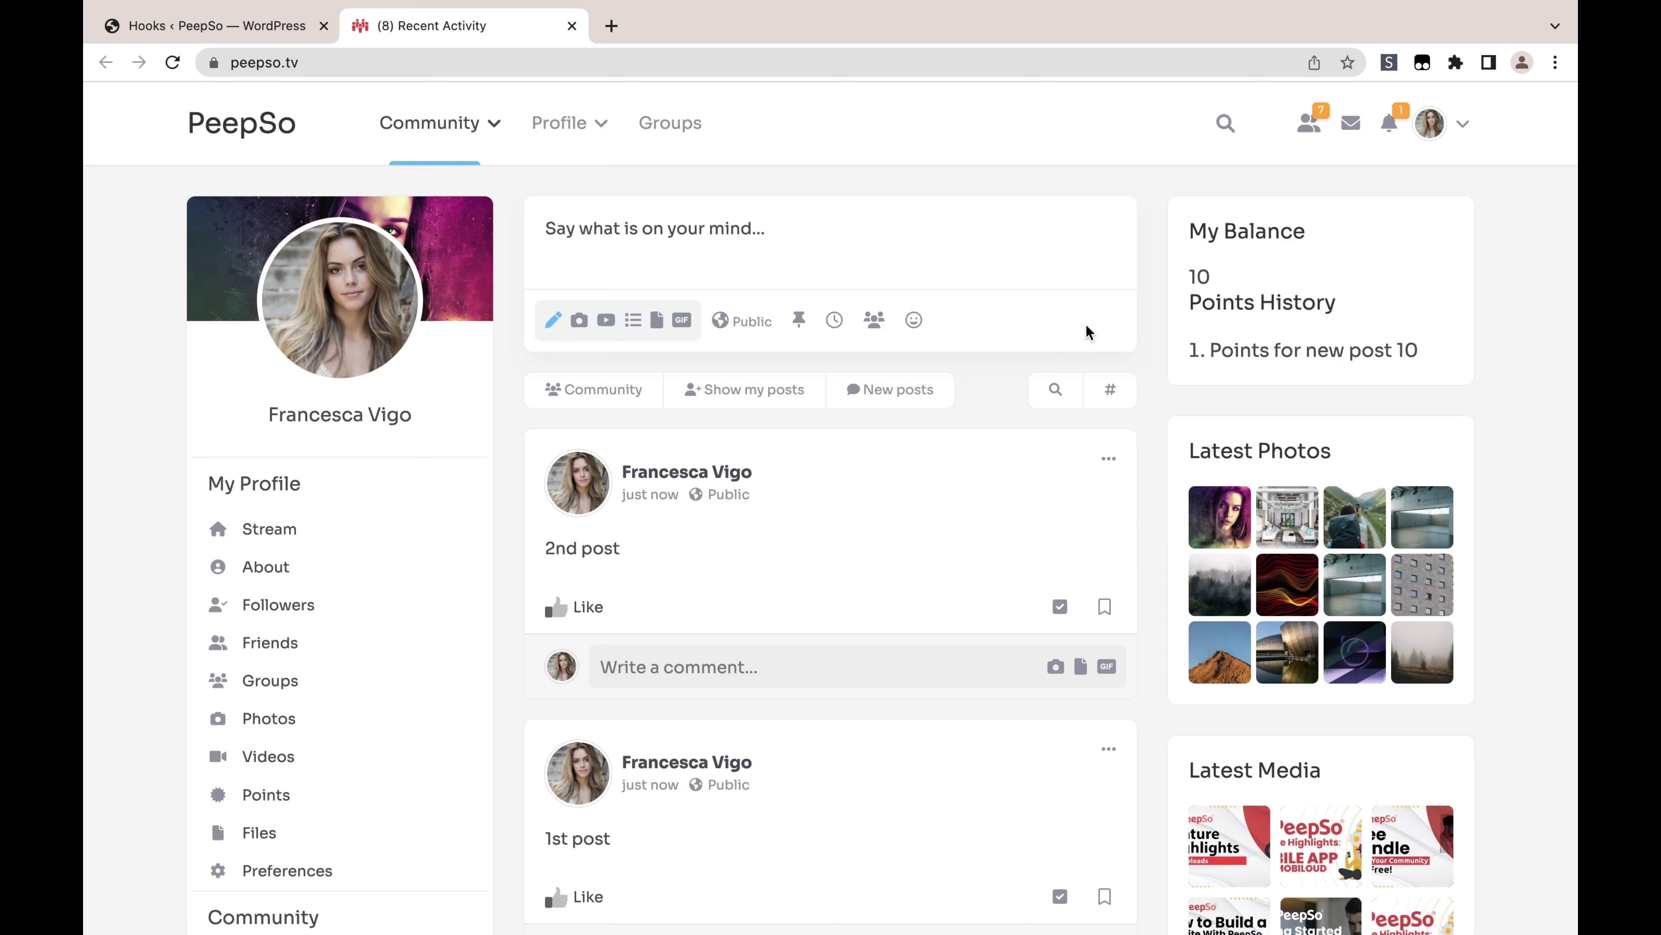
click(172, 62)
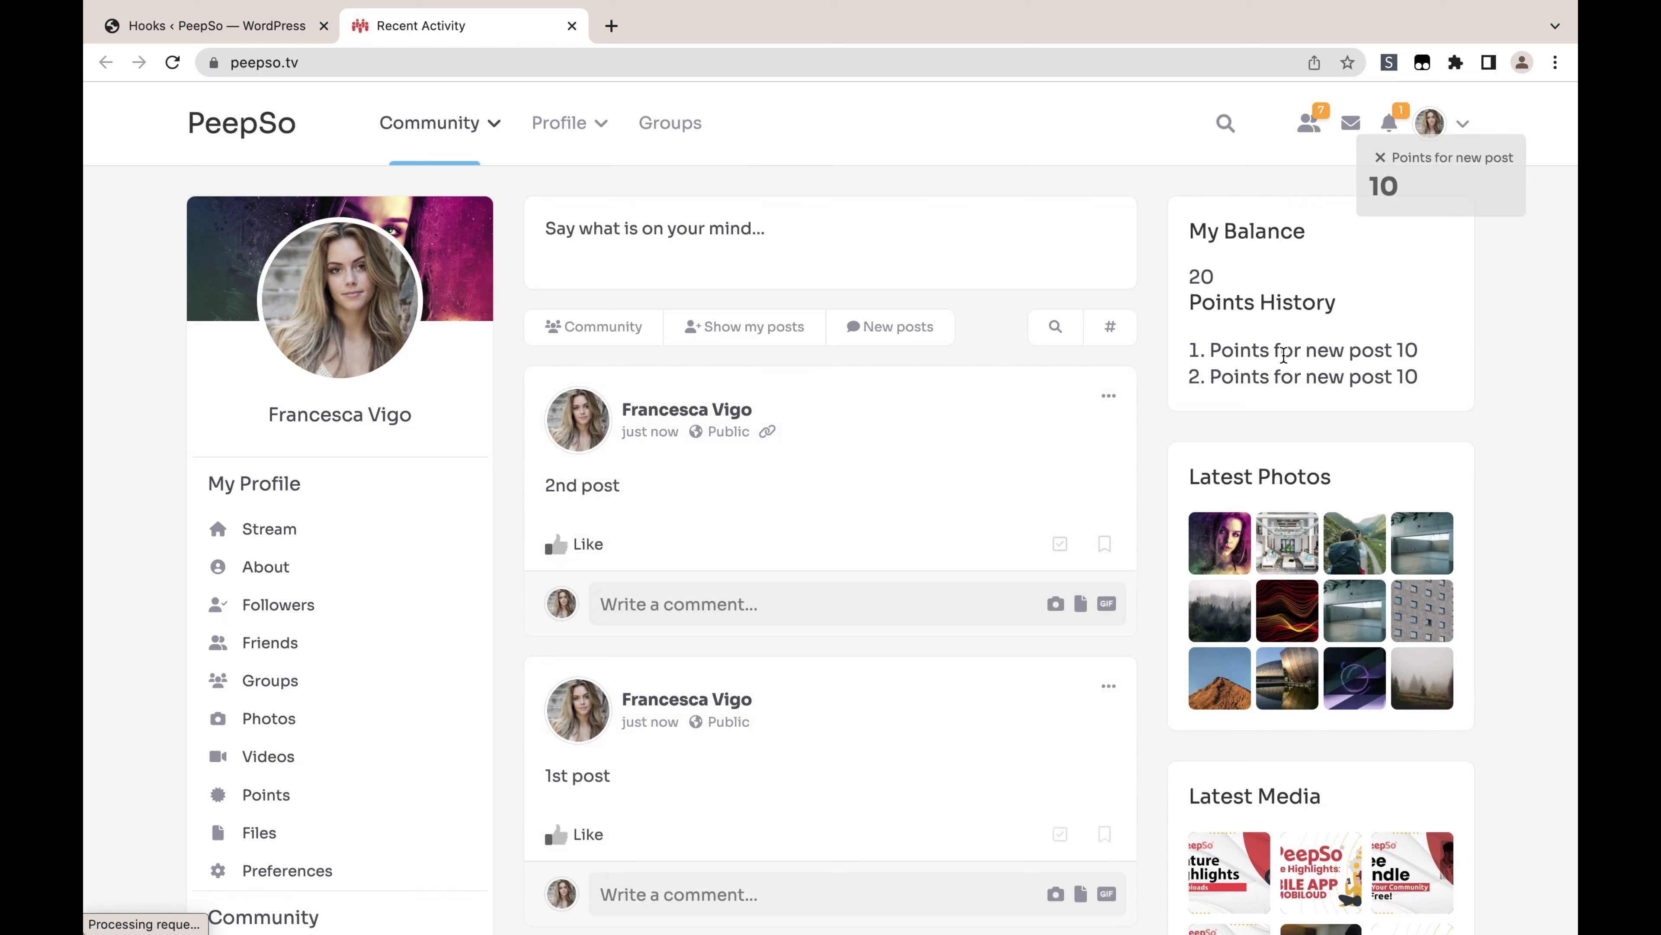
Publish '3rd post', reload, and confirm My Balance stays at 20 points
click(728, 229)
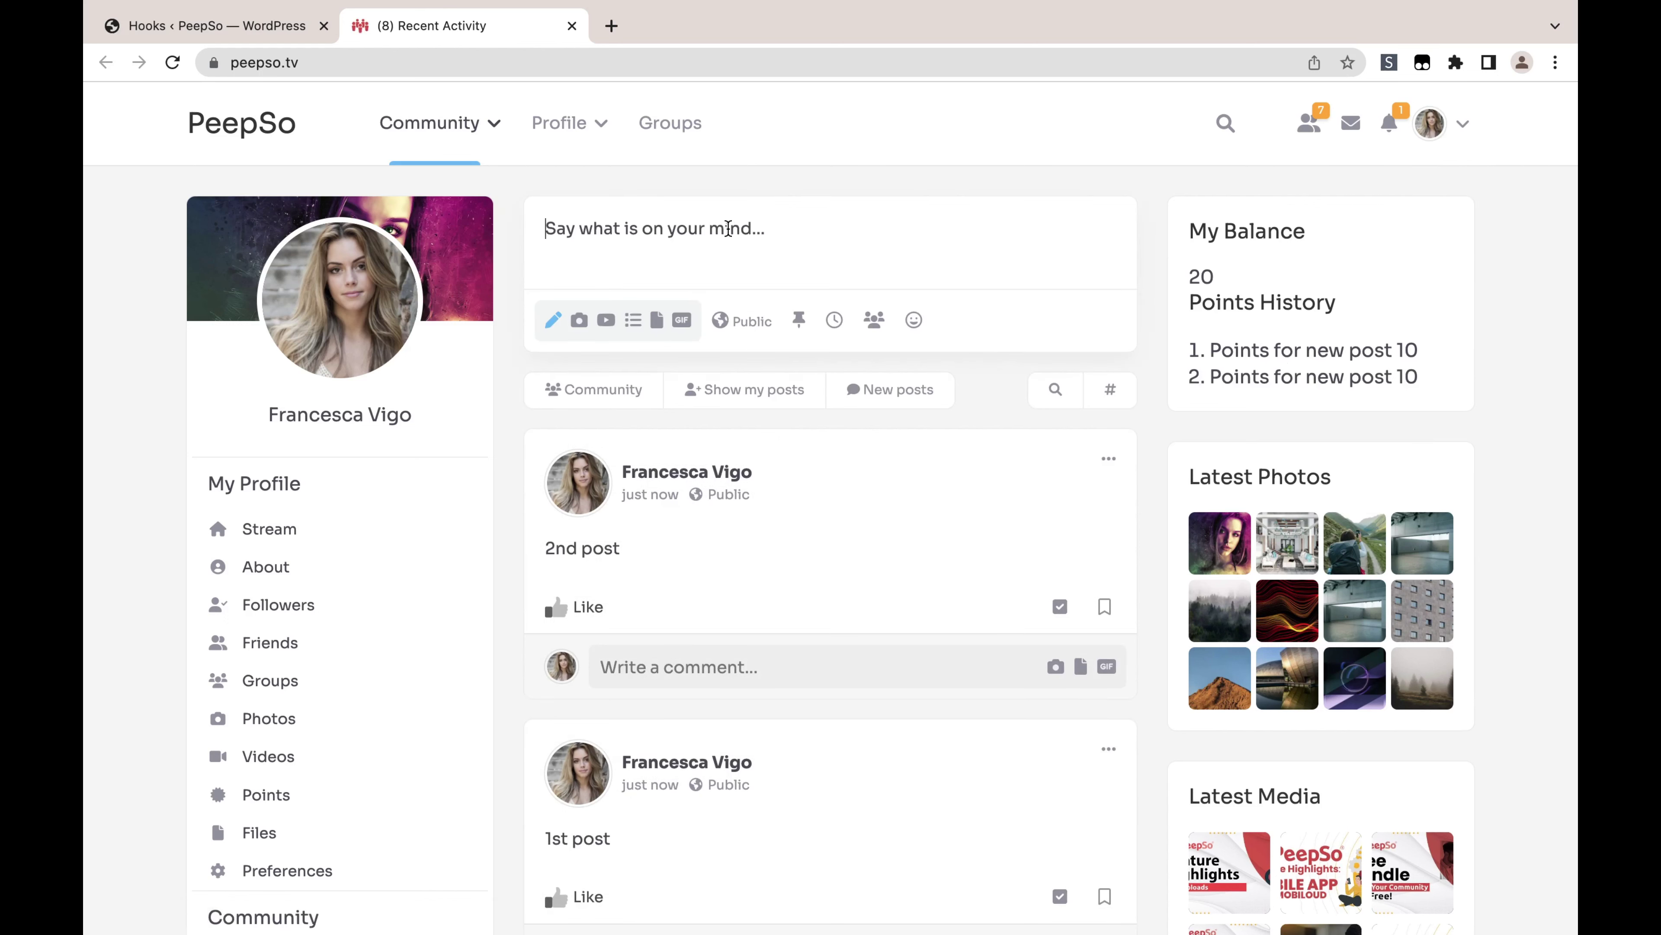
text(3rd post)
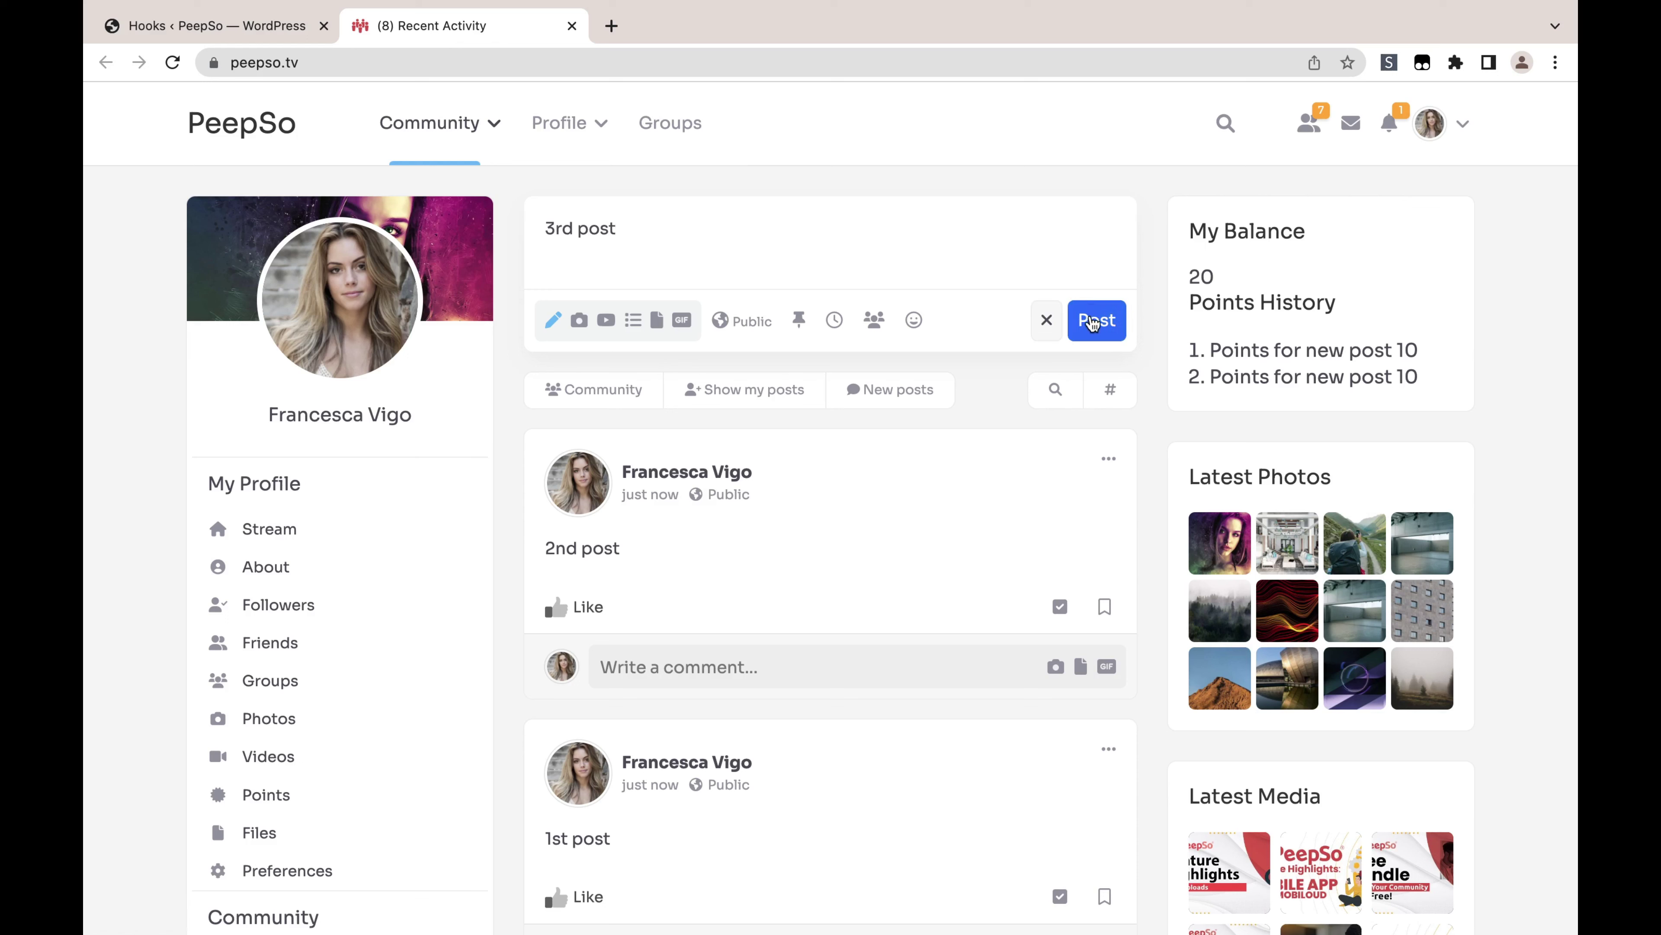
click(1097, 320)
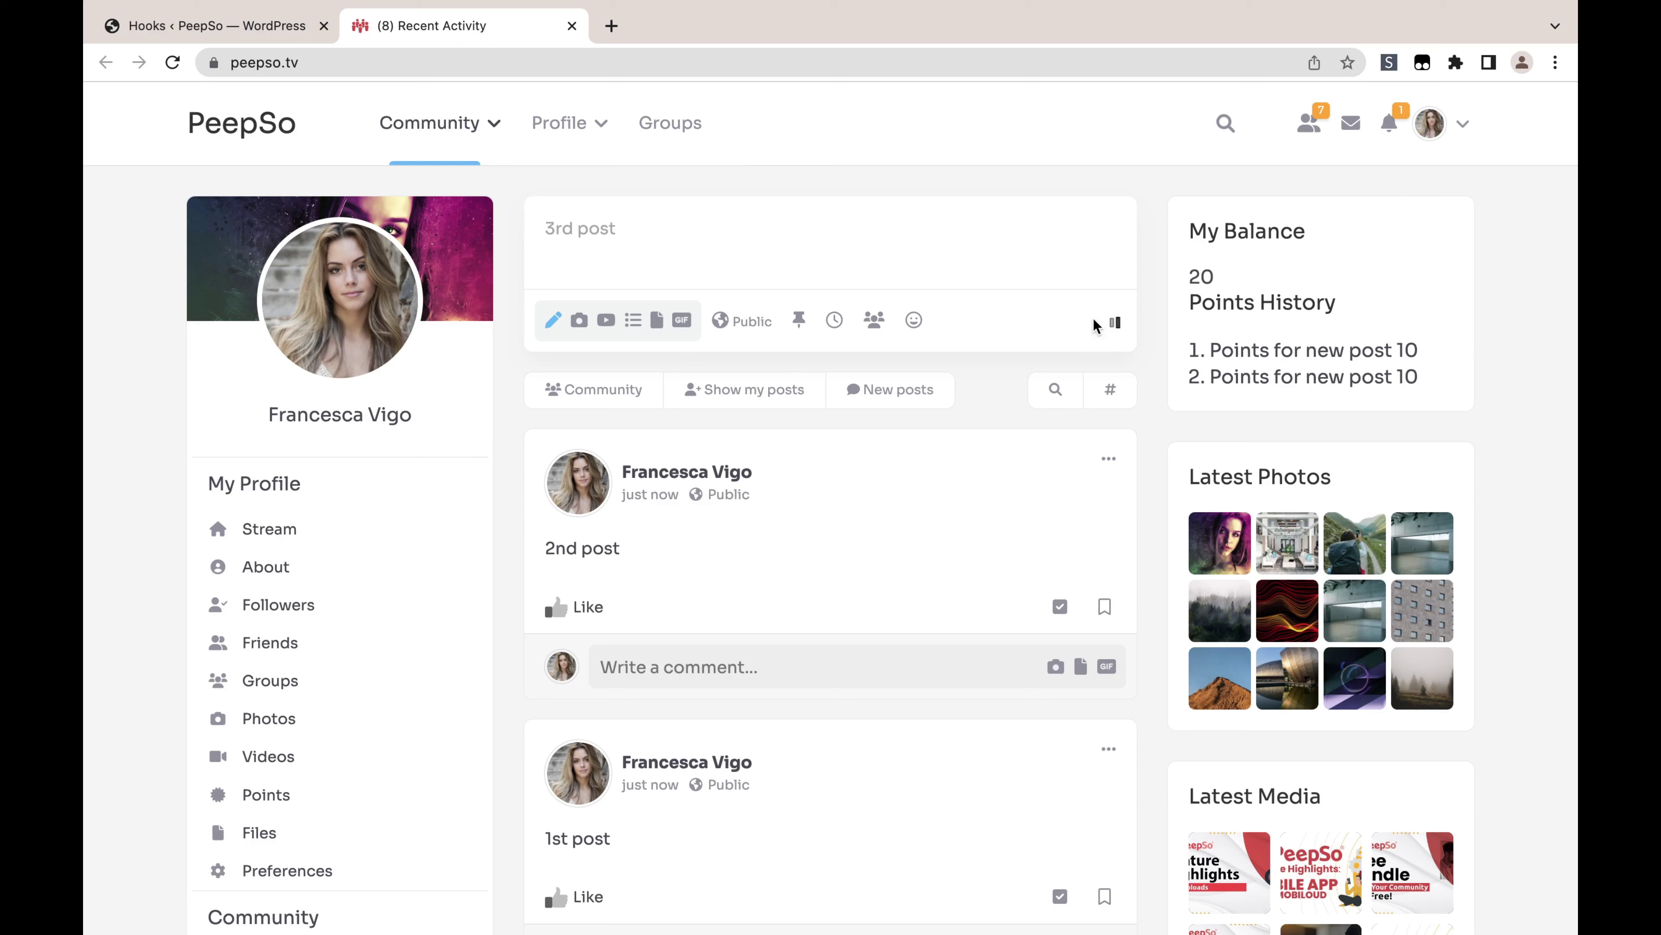
click(172, 63)
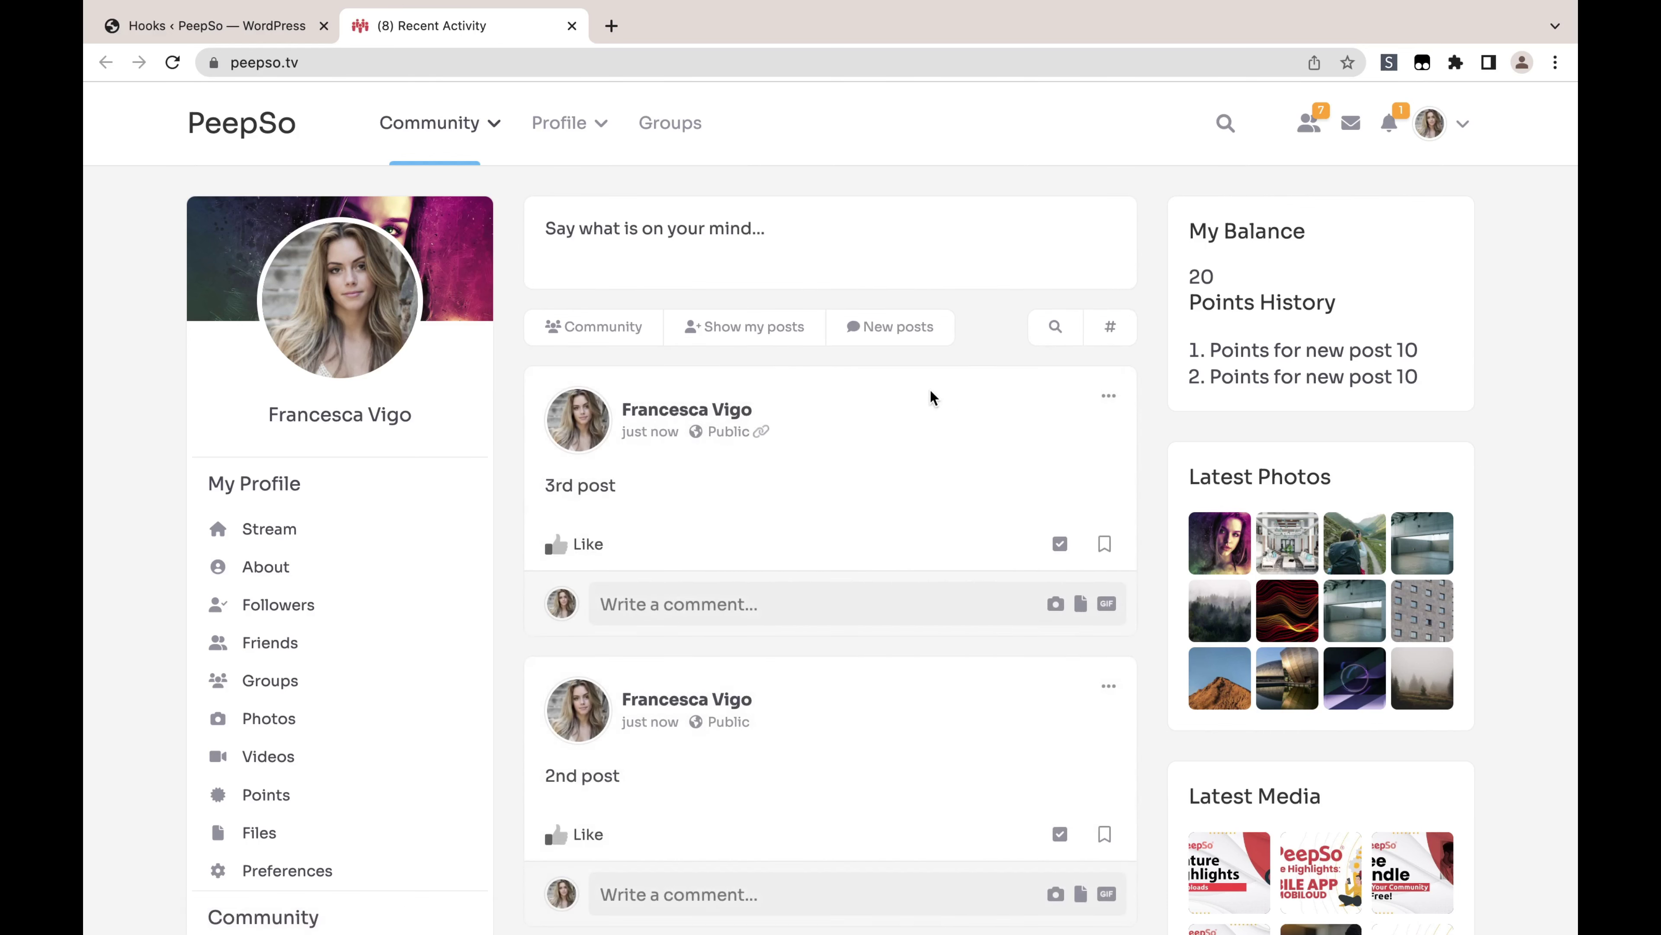
scroll(925, 476, down, 2)
scroll(926, 477, down, 8)
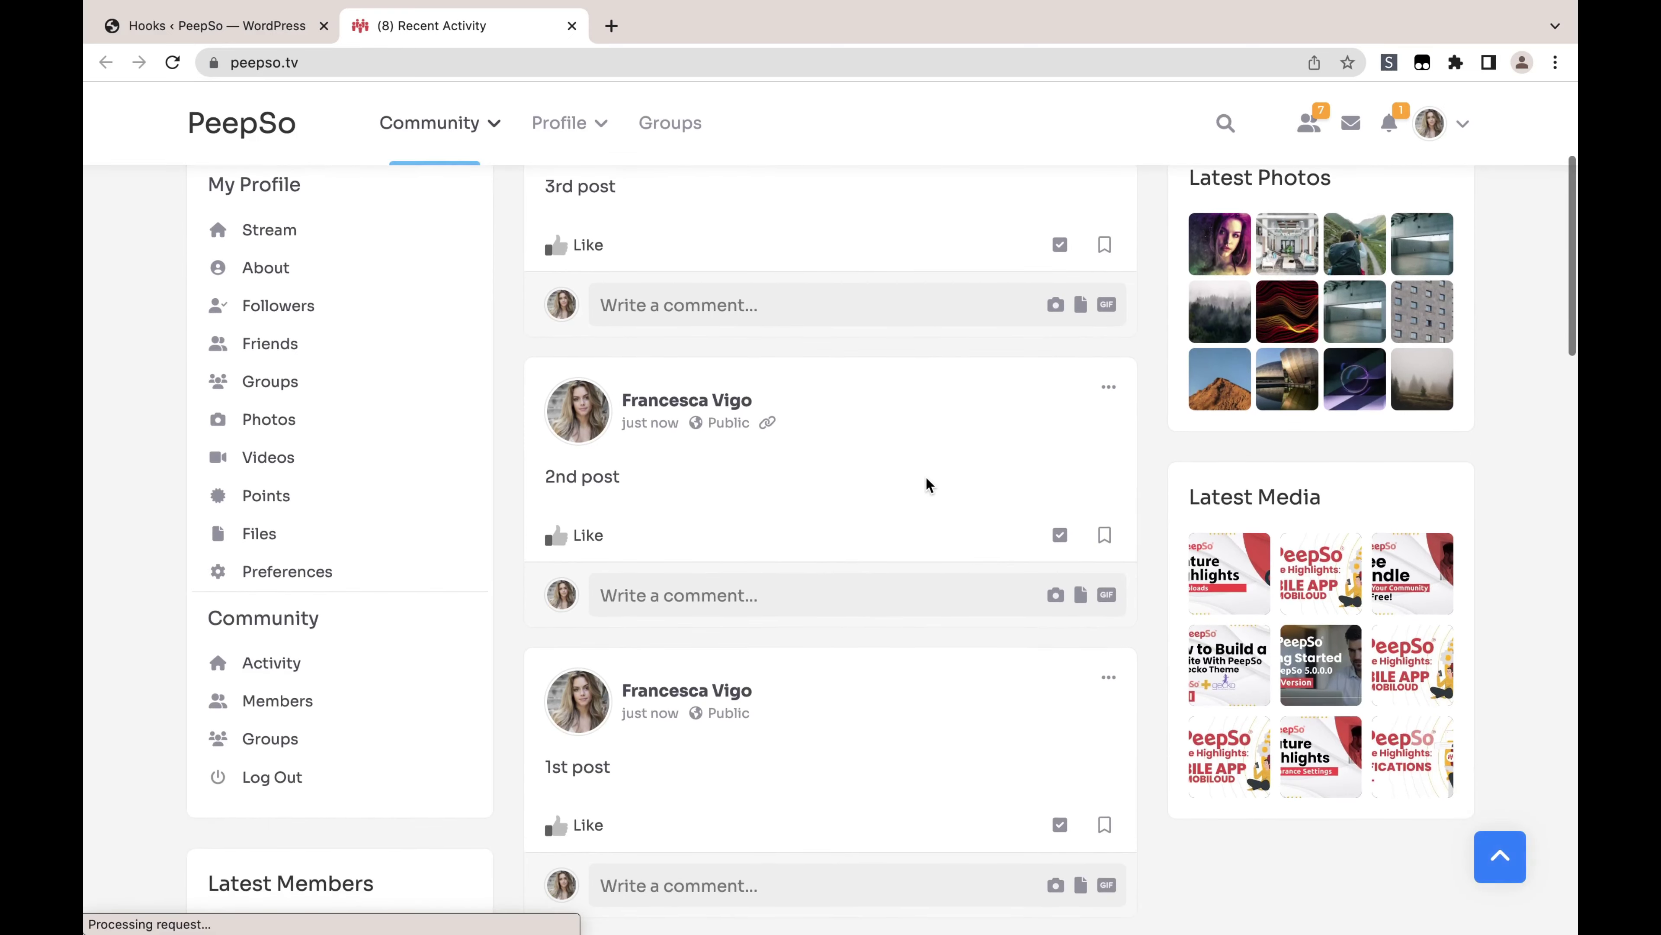
scroll(926, 476, up, 9)
scroll(925, 477, up, 1)
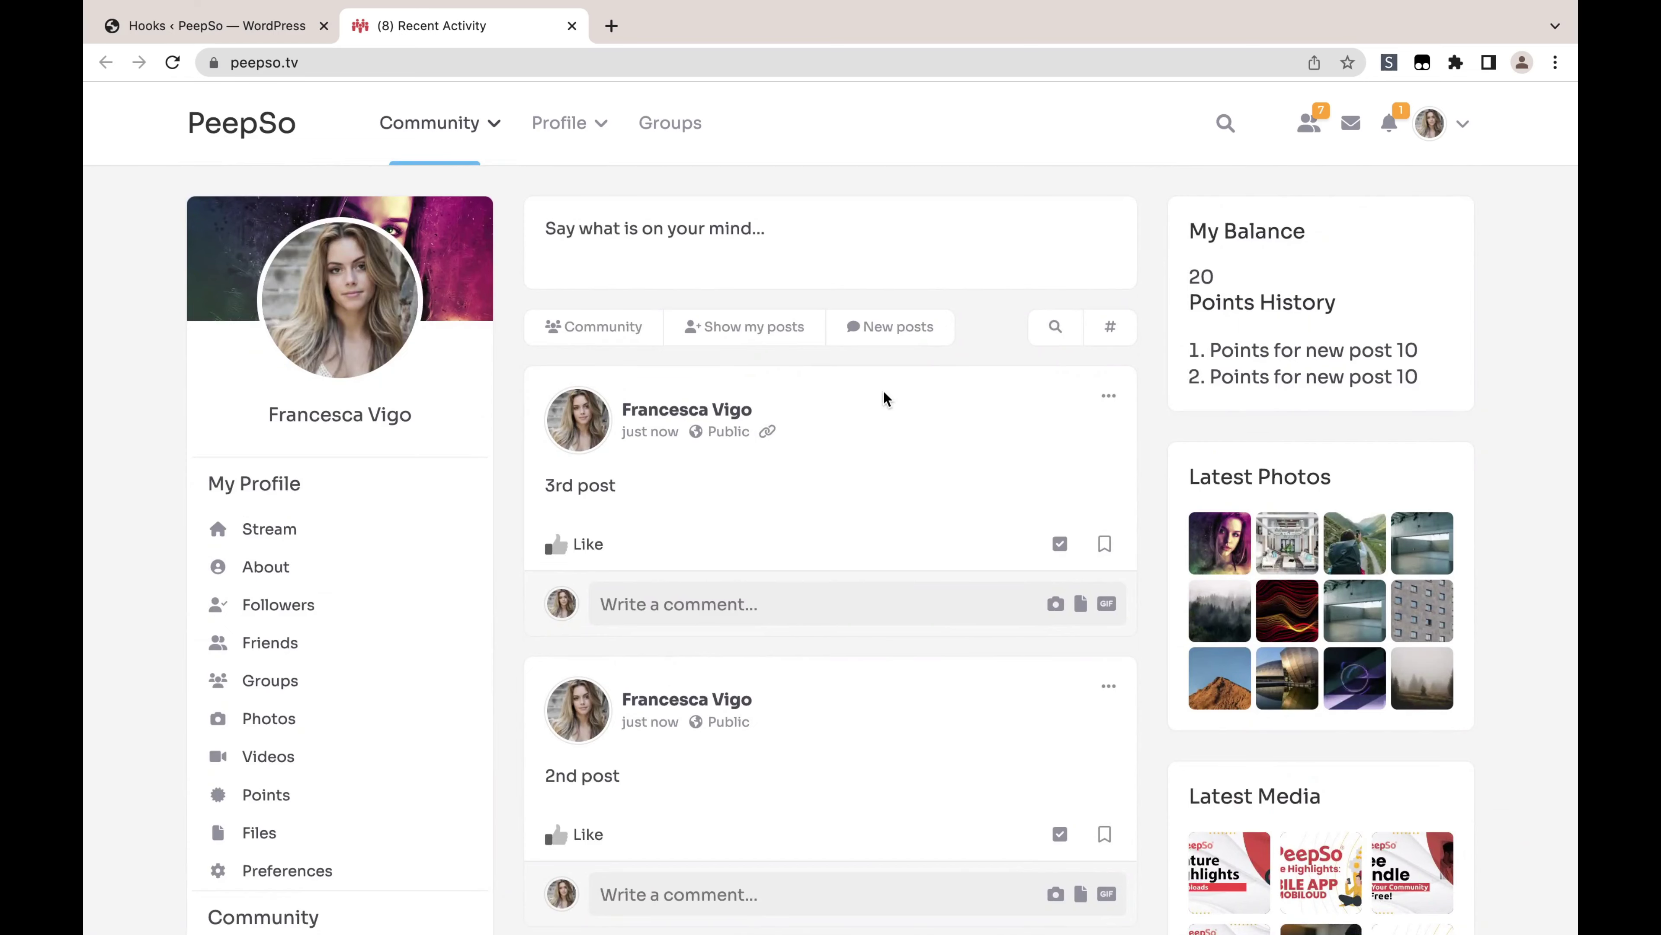
Back on myCred Hooks, switch the PeepSo message points limit to a total count
click(151, 27)
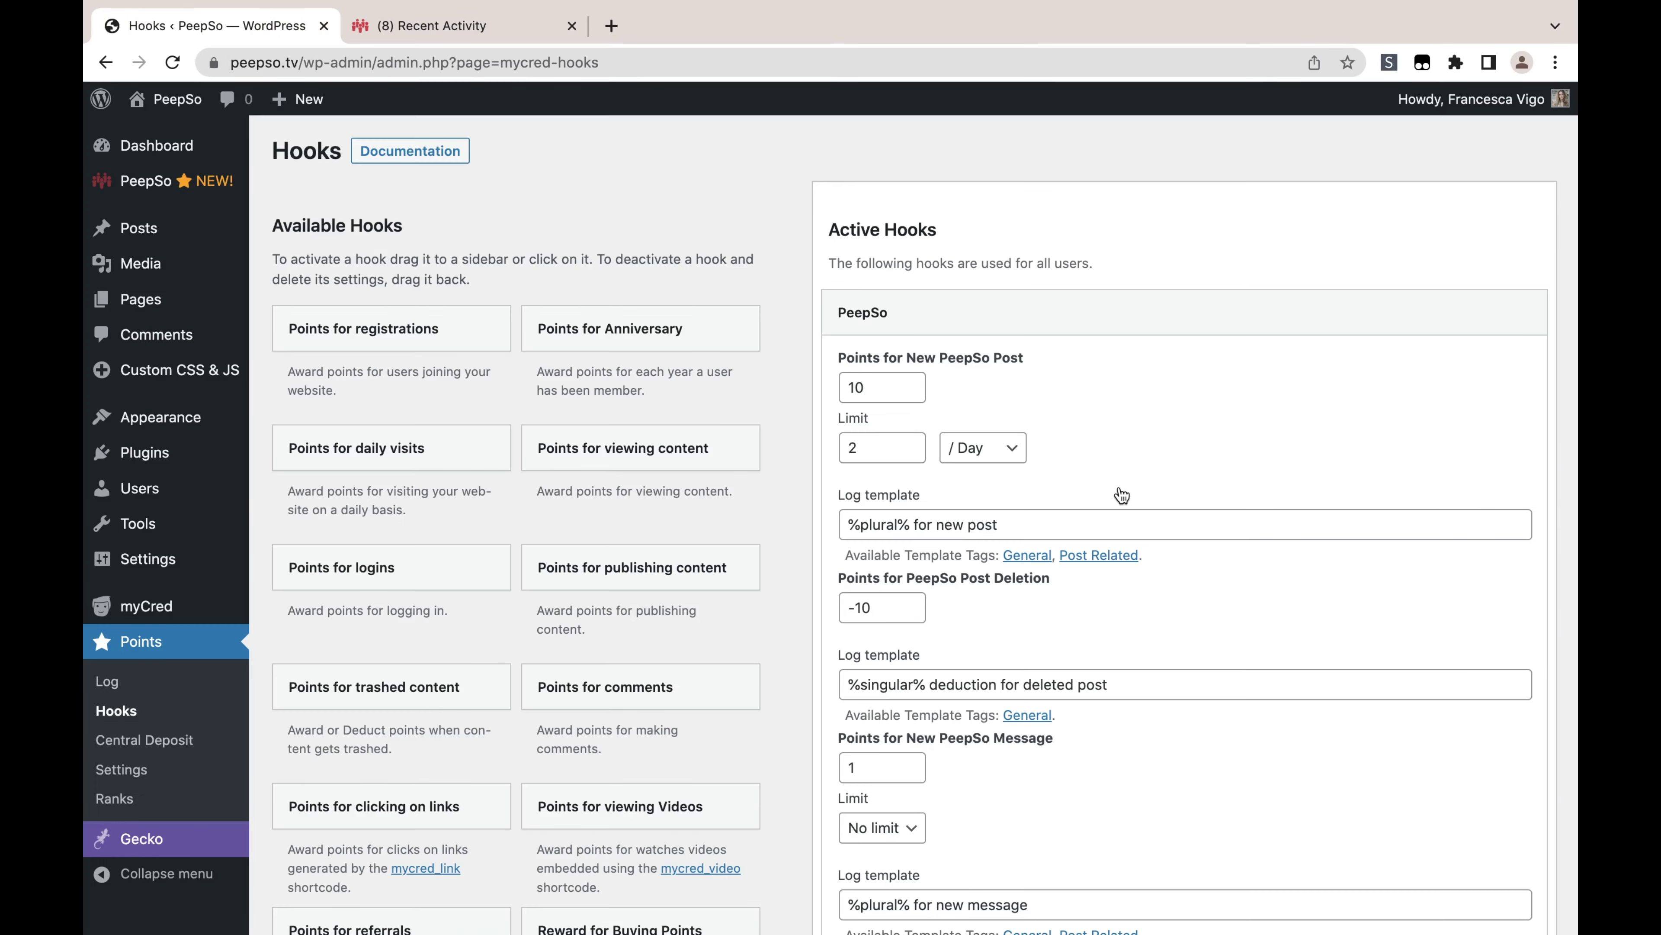
scroll(1121, 495, down, 3)
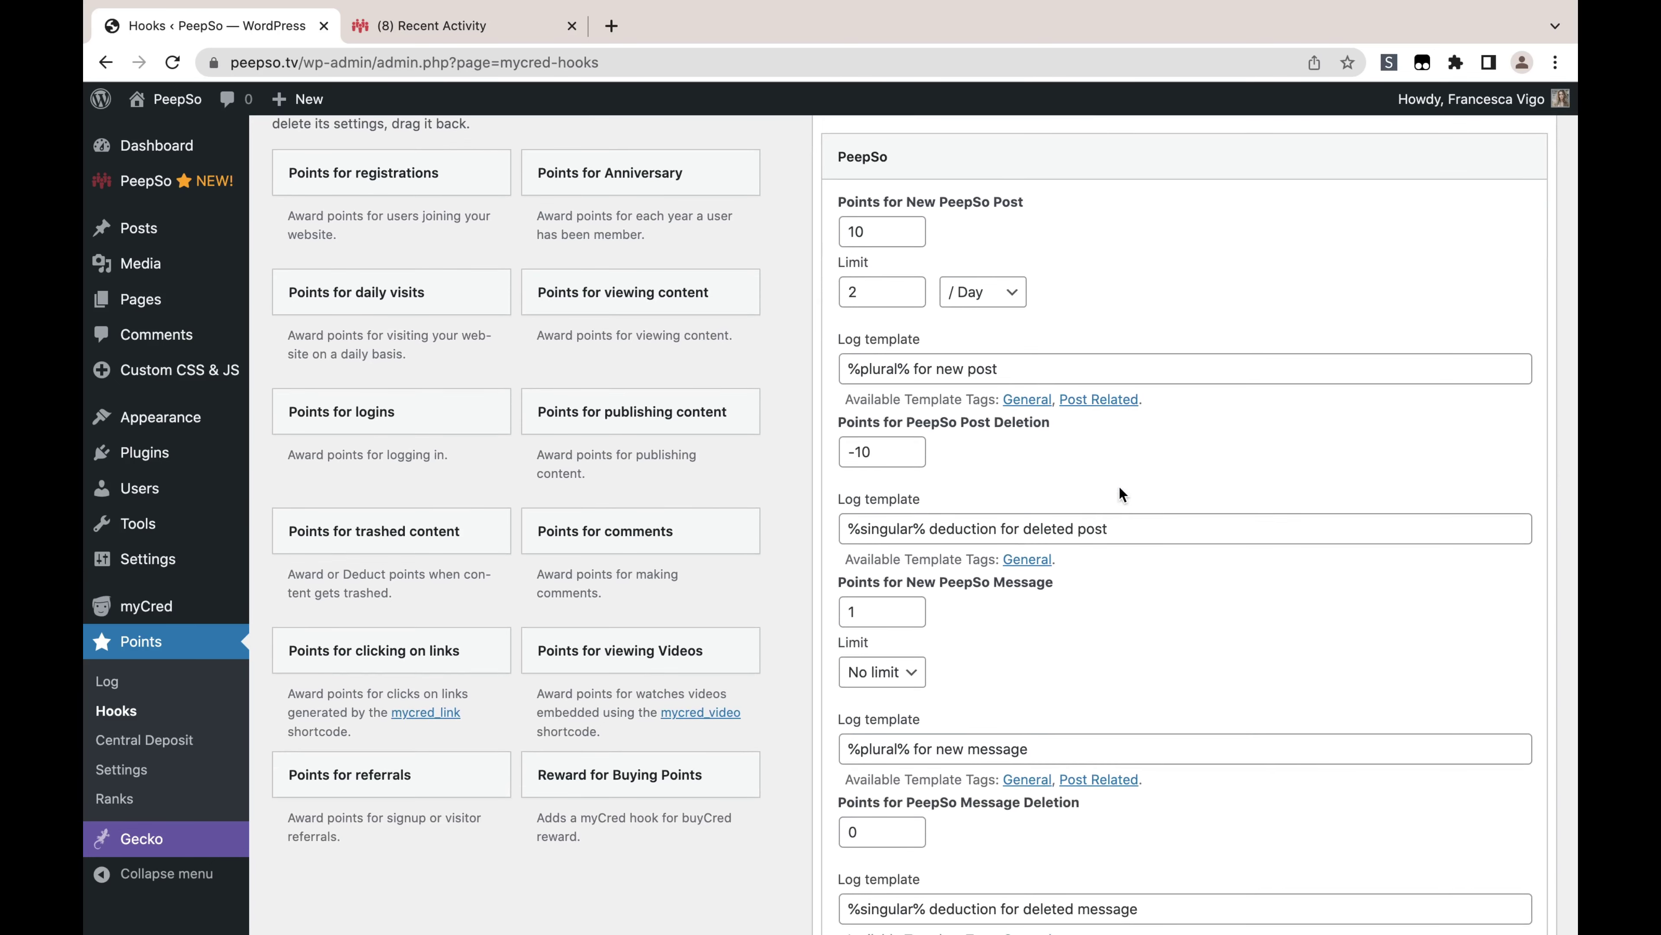
scroll(1119, 488, down, 3)
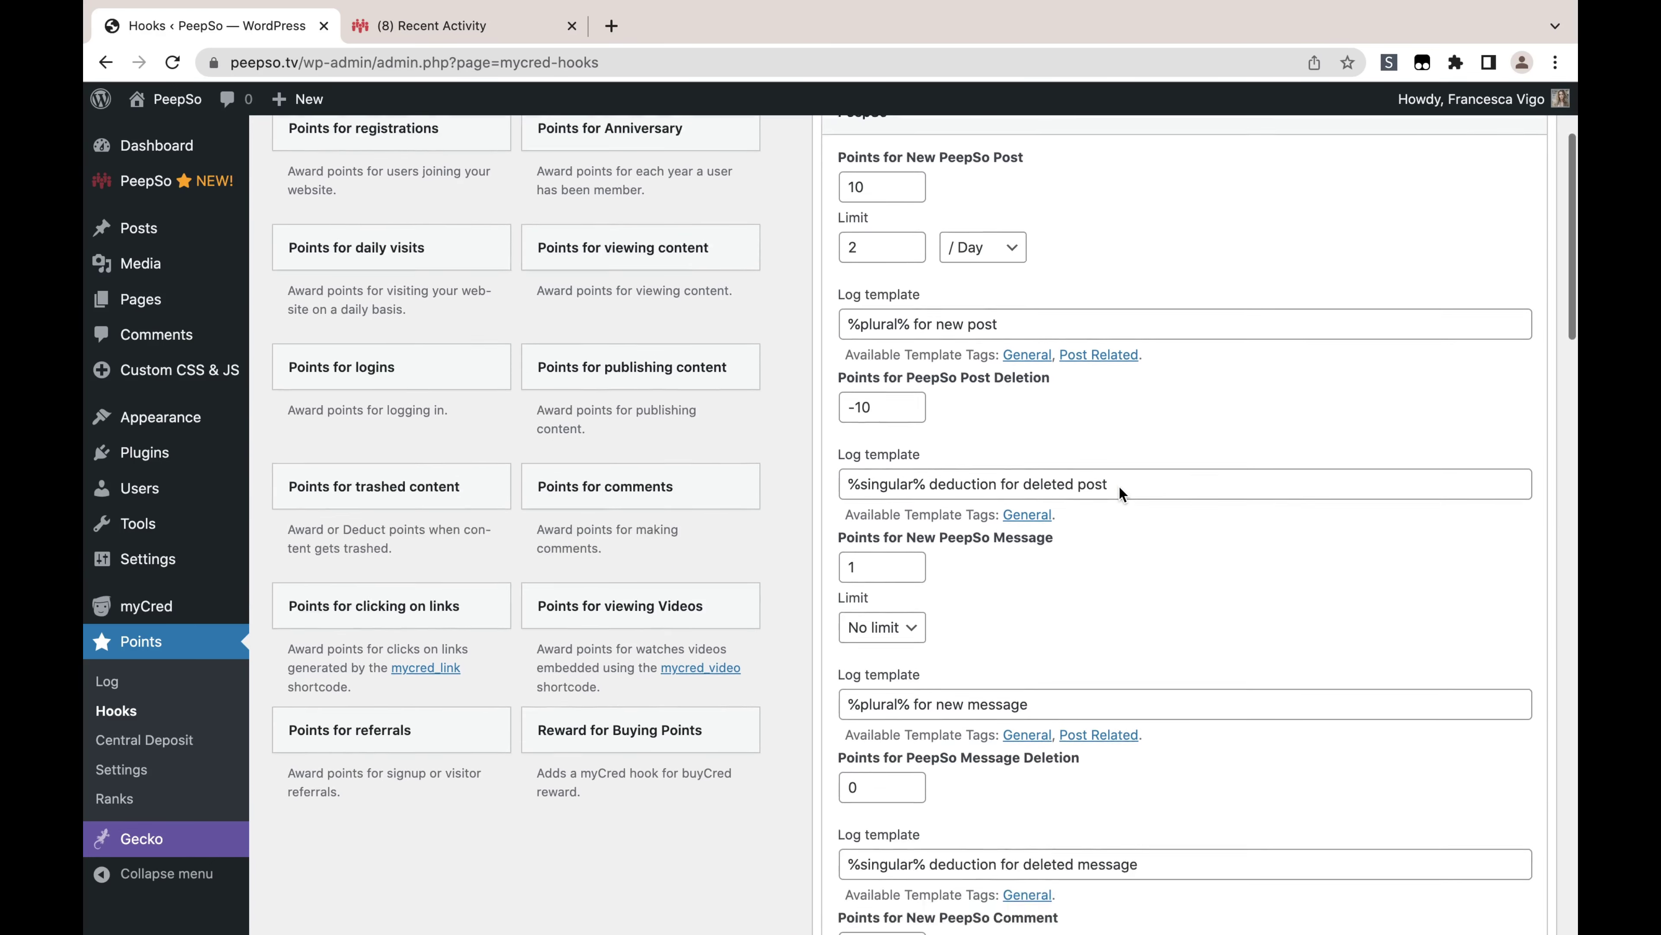
scroll(1195, 462, down, 3)
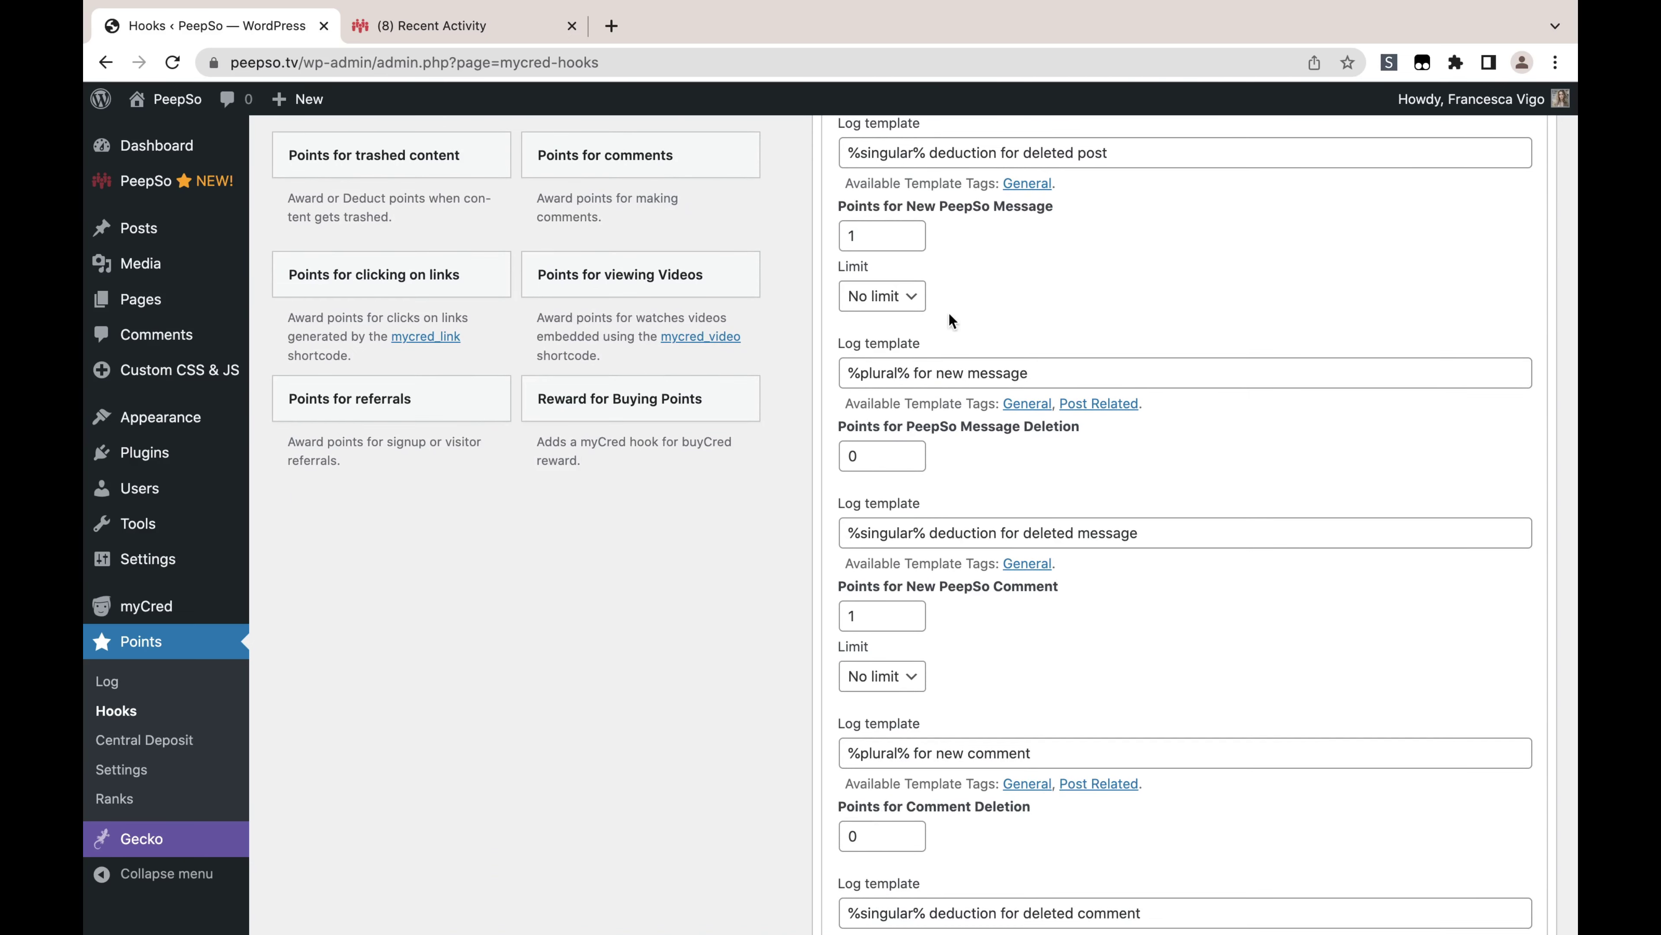
click(913, 298)
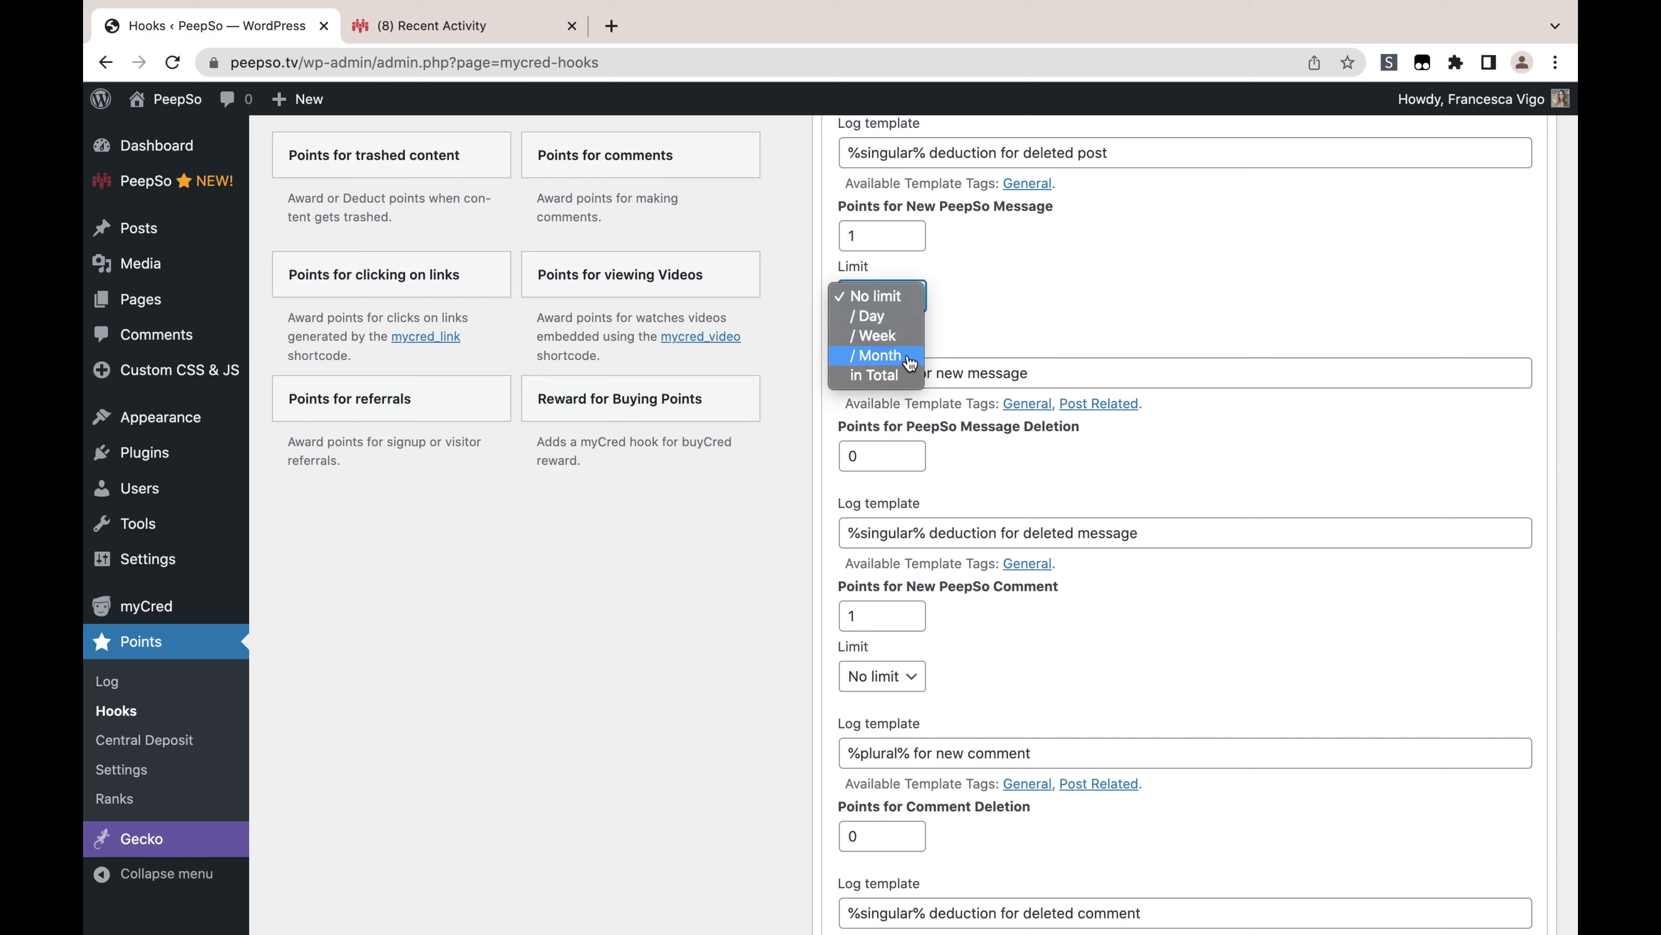
click(1091, 307)
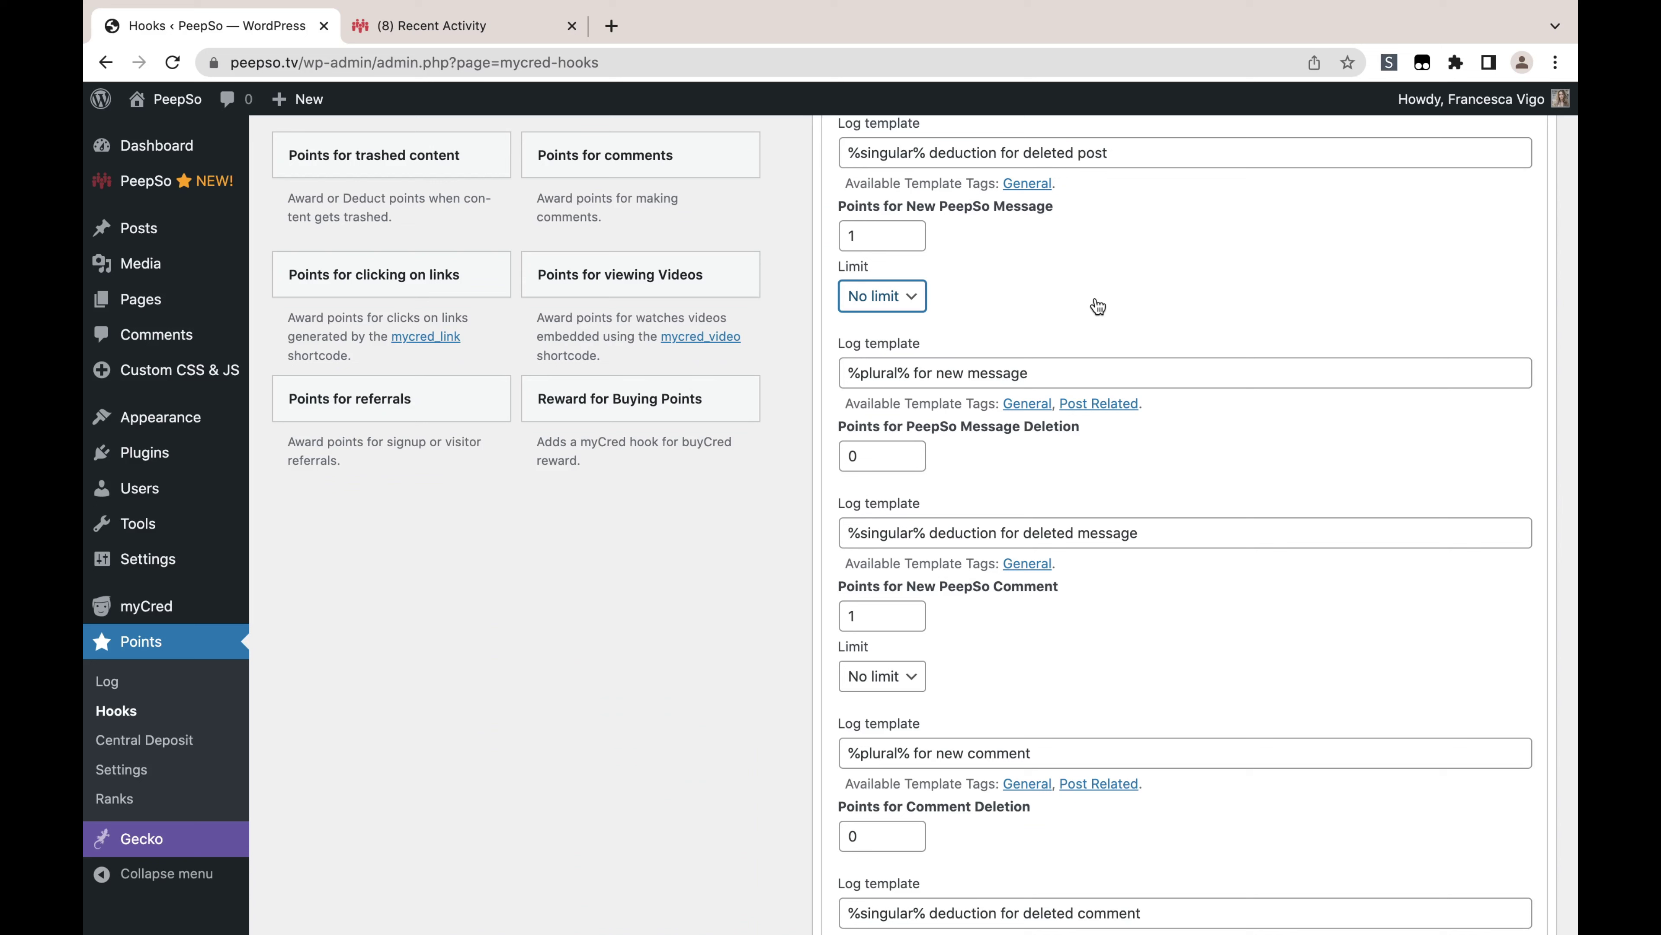
click(919, 308)
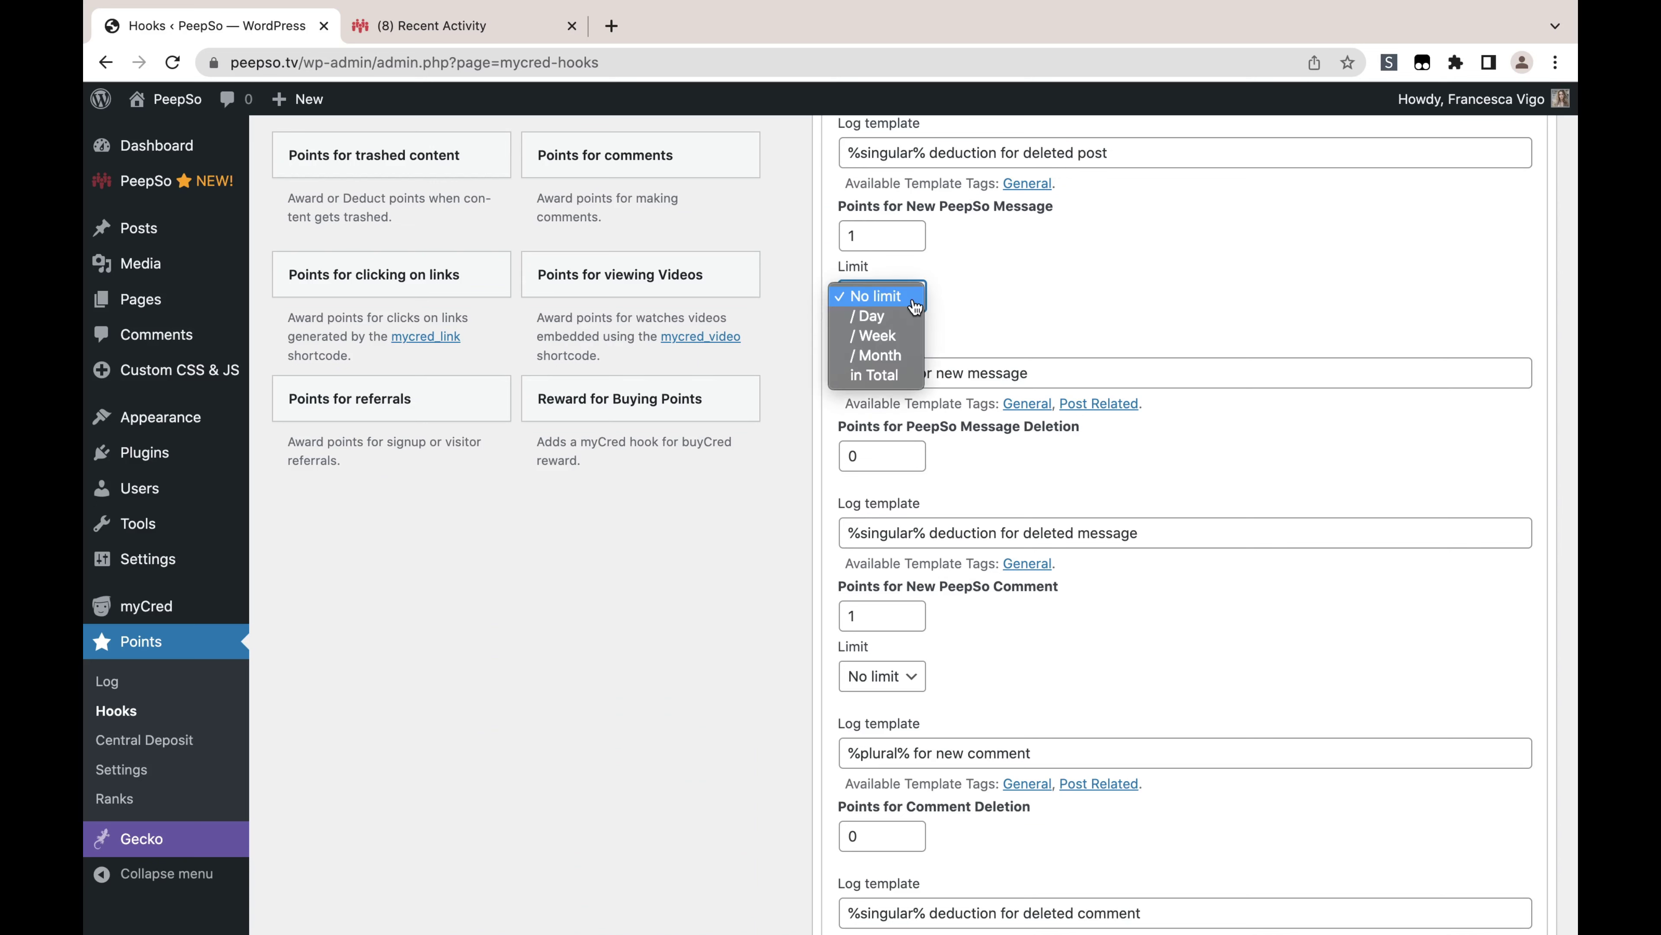
click(887, 376)
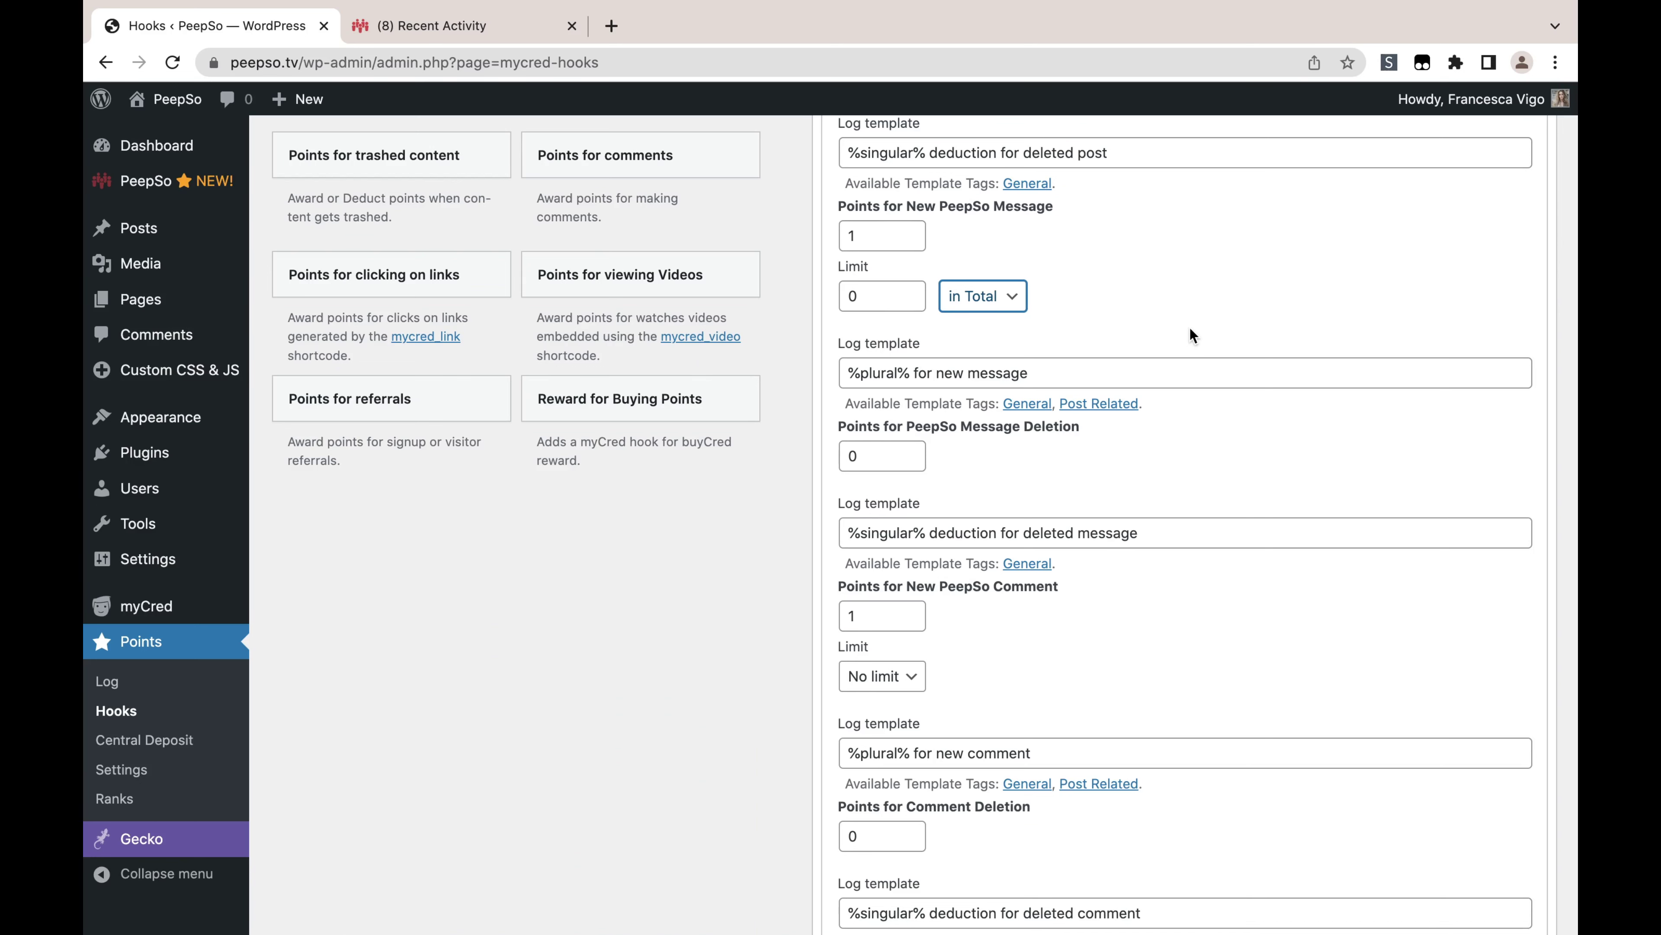
Enter a message limit of 5, then reset message points to No limit
scroll(1190, 327, up, 2)
click(879, 412)
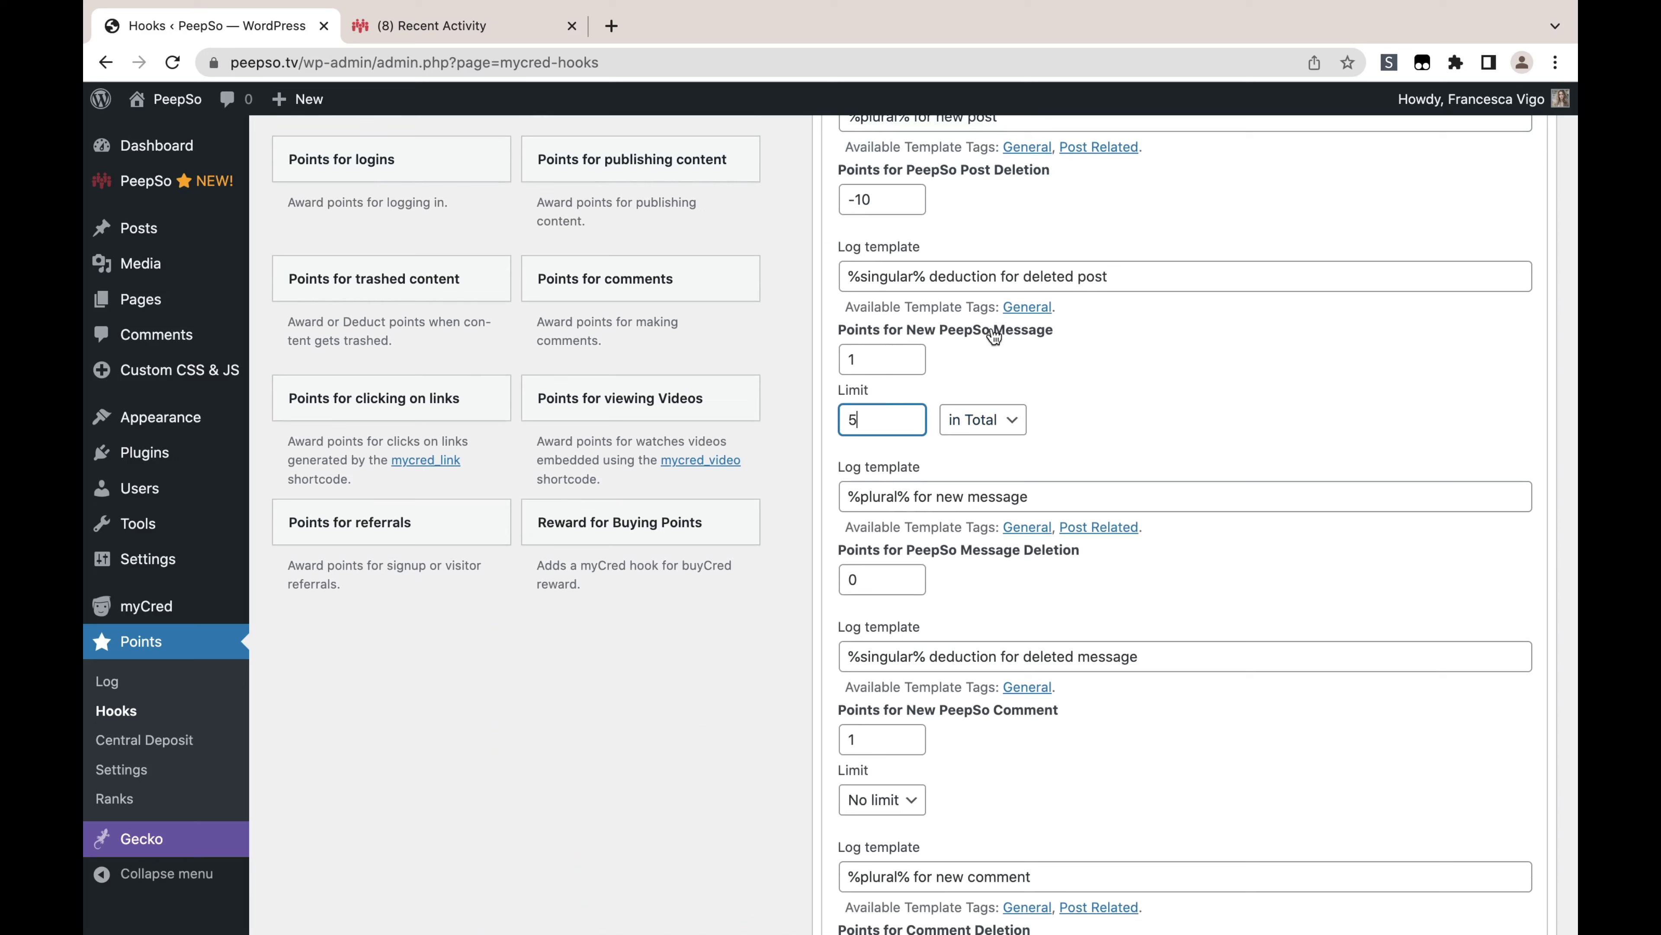
key(shift+Tab)
click(1119, 378)
click(982, 420)
click(976, 341)
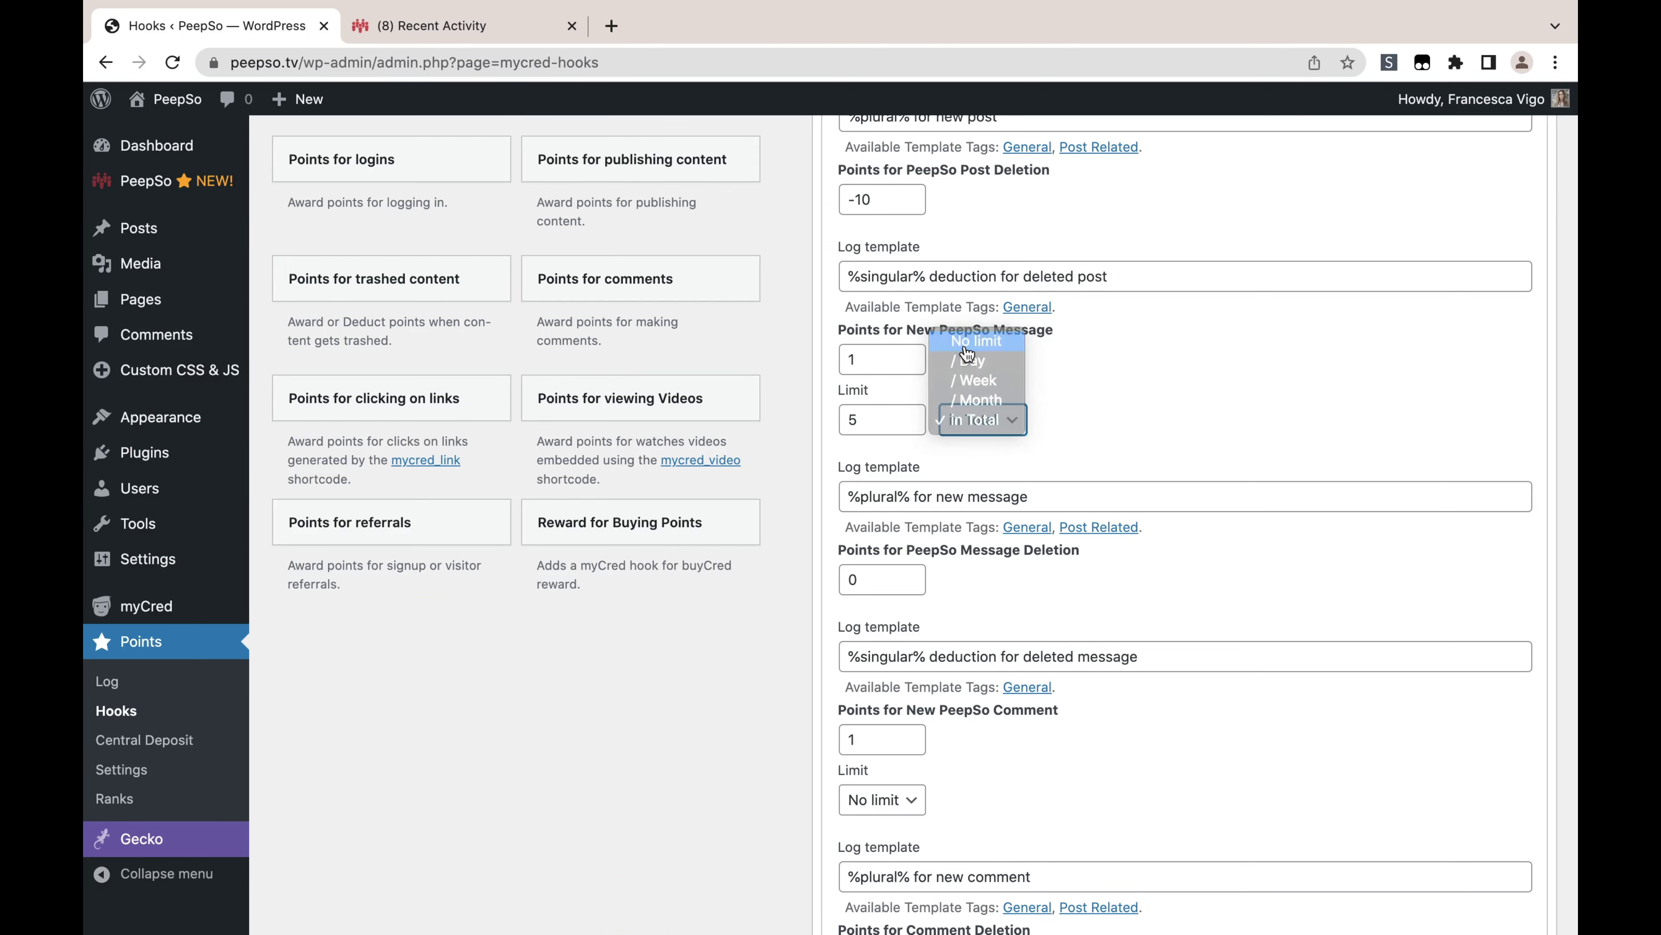
Set New PeepSo Post Limit to No limit and save the hooks
scroll(1065, 418, up, 5)
scroll(1067, 426, up, 2)
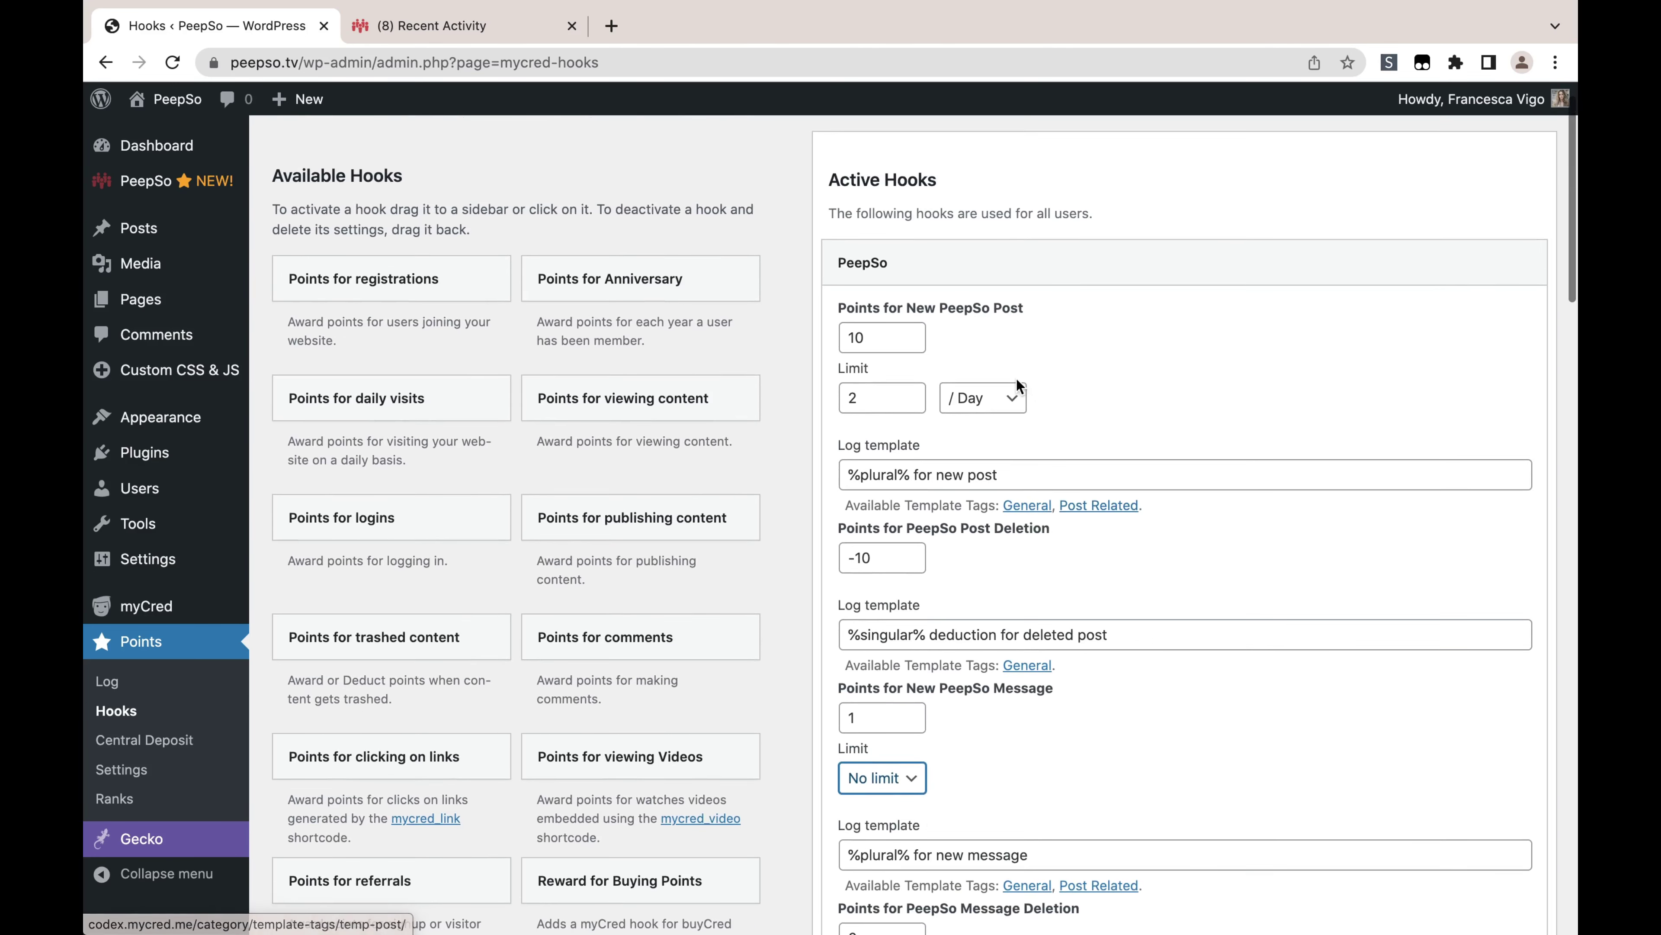
click(1017, 394)
click(991, 381)
scroll(1121, 420, down, 20)
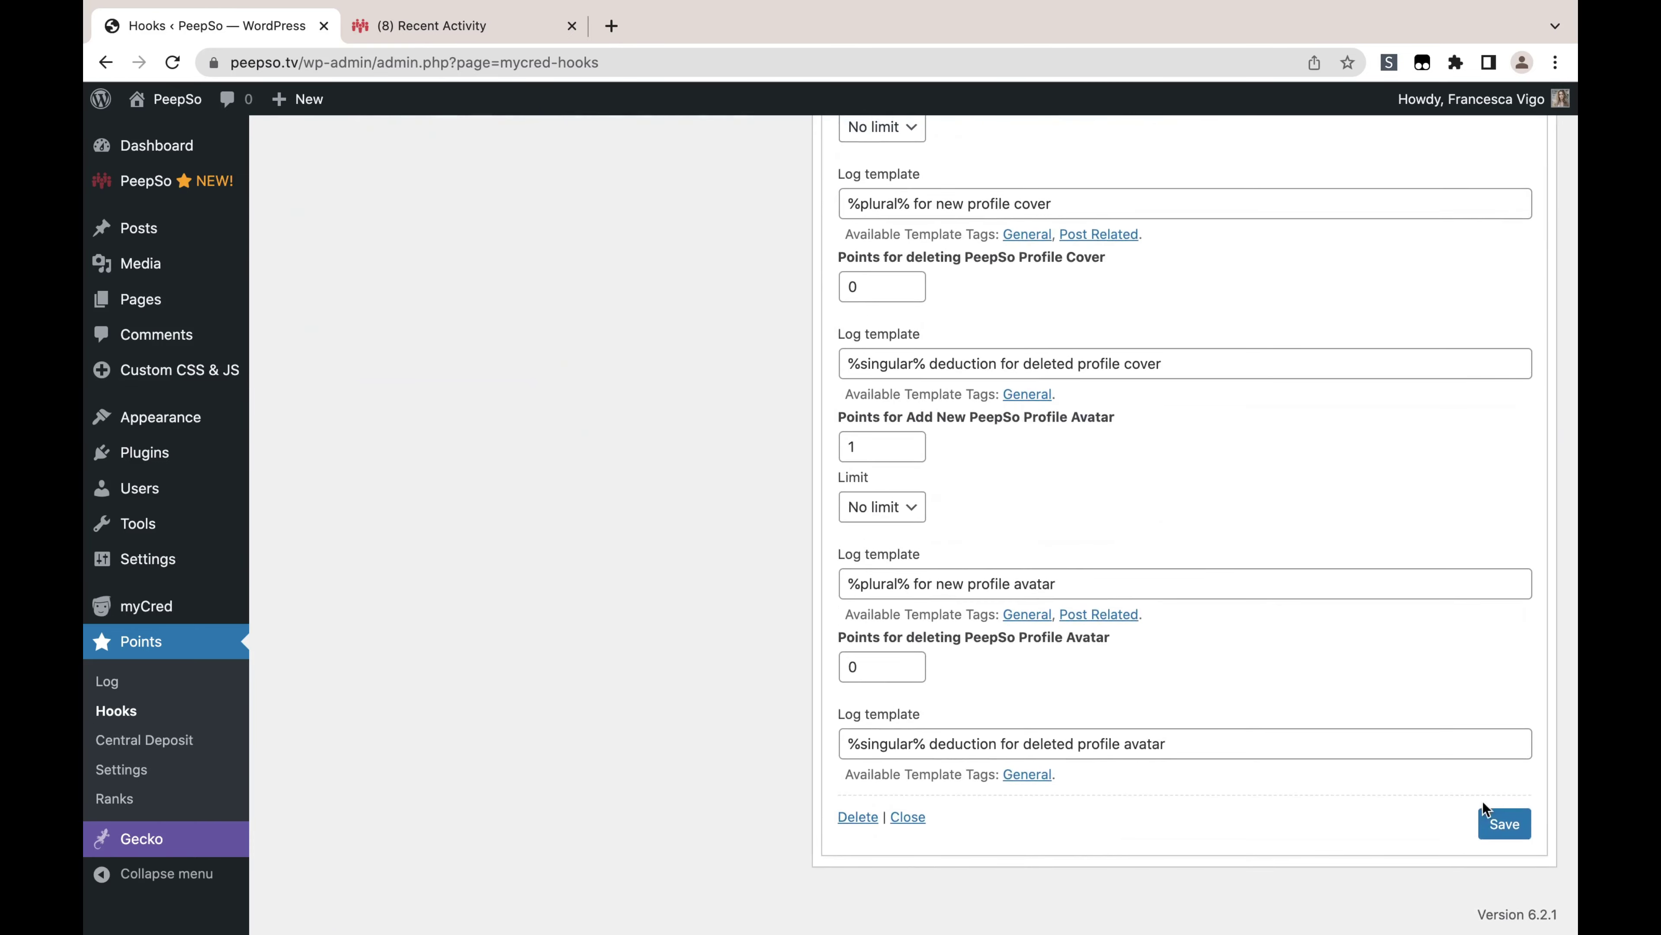
click(1502, 823)
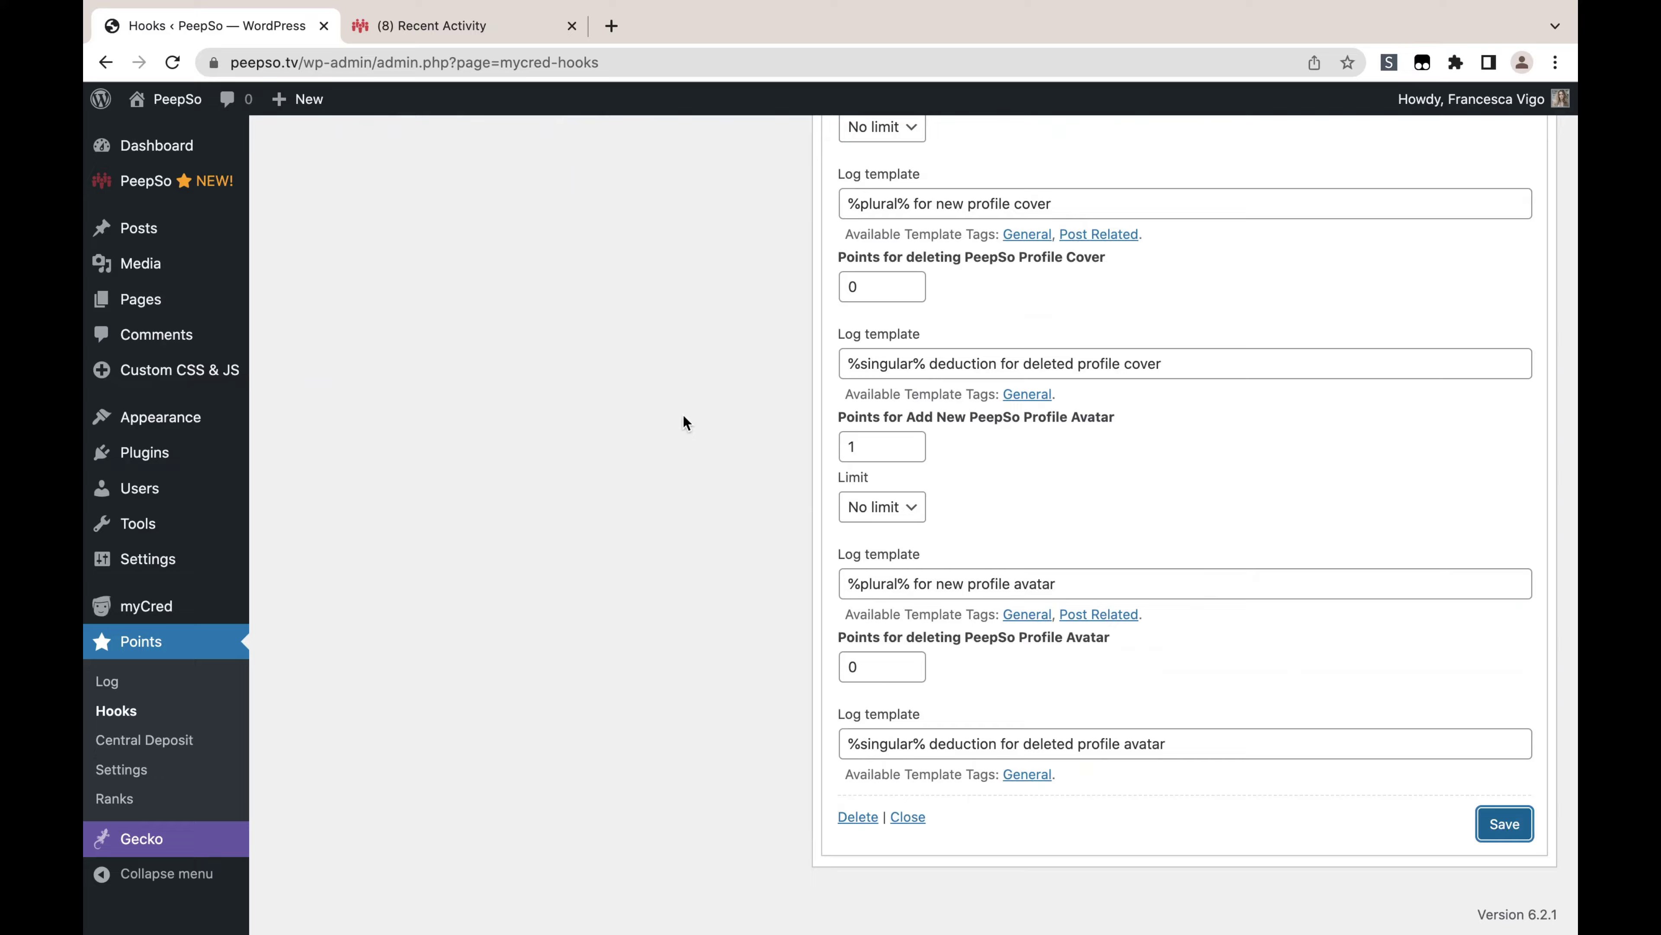
scroll(683, 414, up, 20)
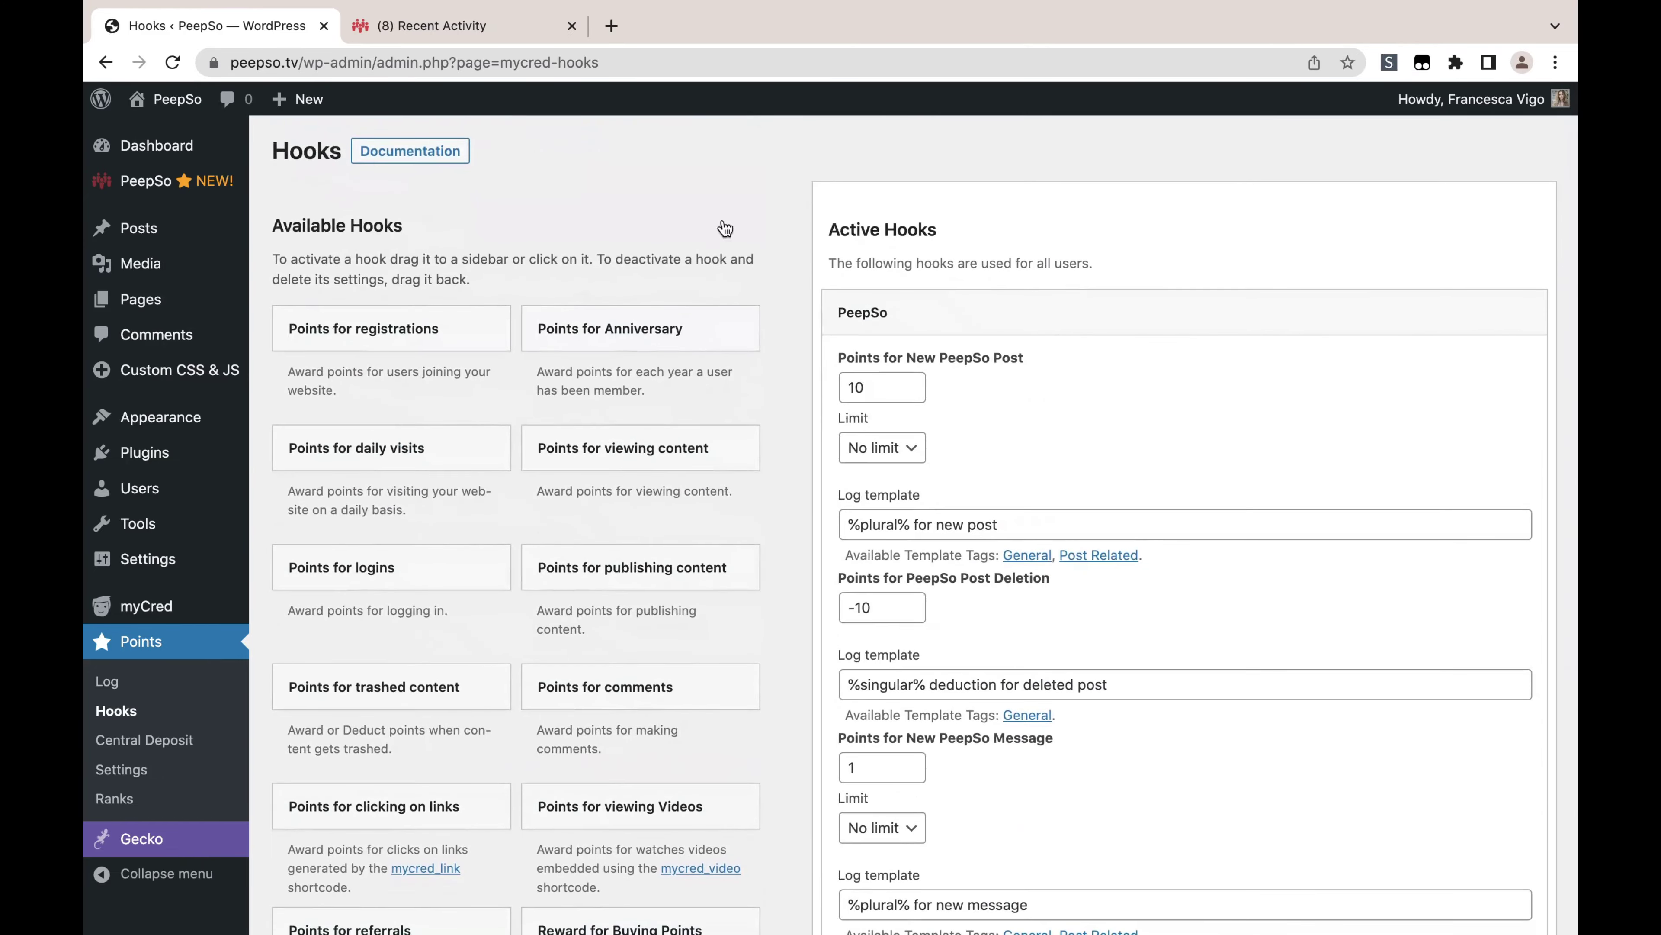